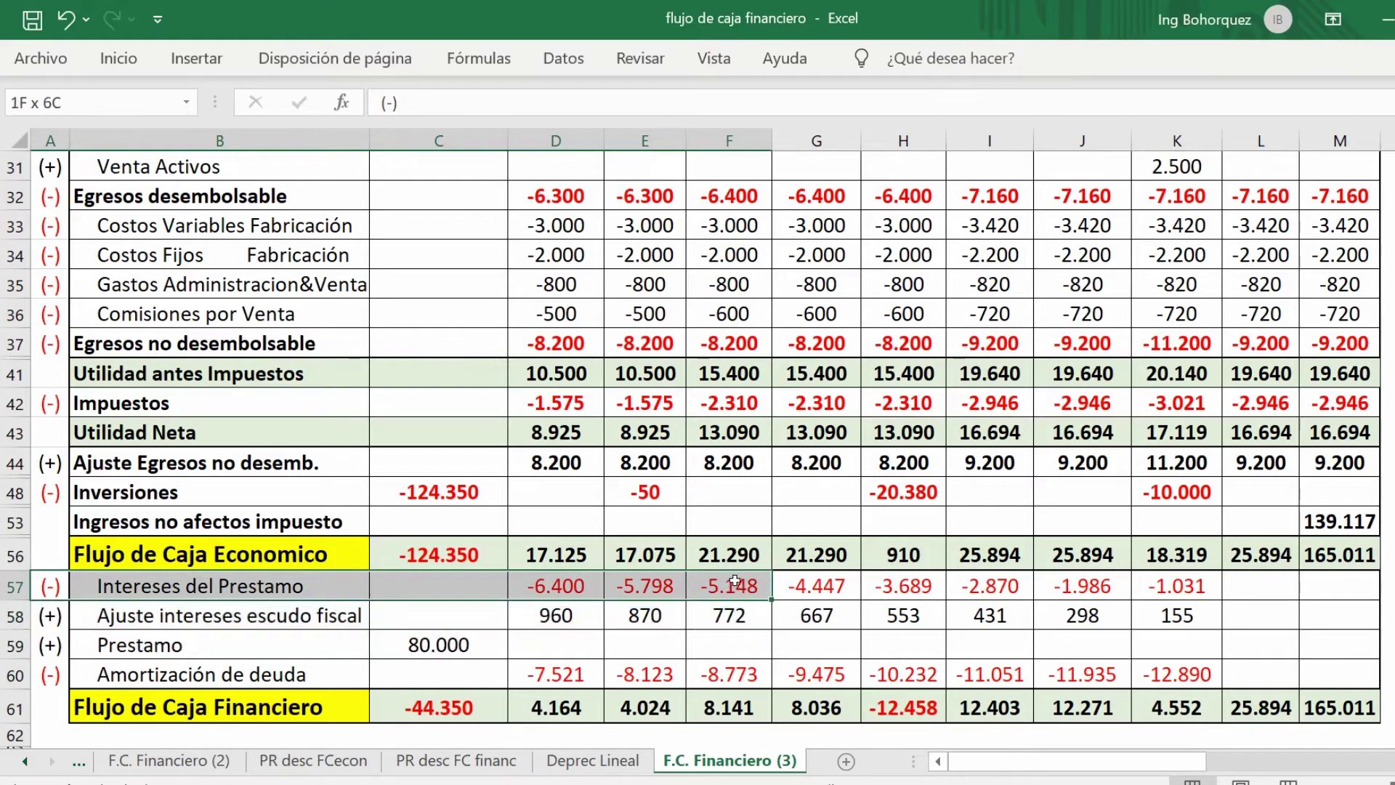
Review the Flujo de Caja Financiero row and the VAN, B/C and discounted payback indicators on sheet F.C. Financiero (3).
{"action": "left_click_drag", "start_coordinate": [145, 708], "coordinate": [1335, 709]}
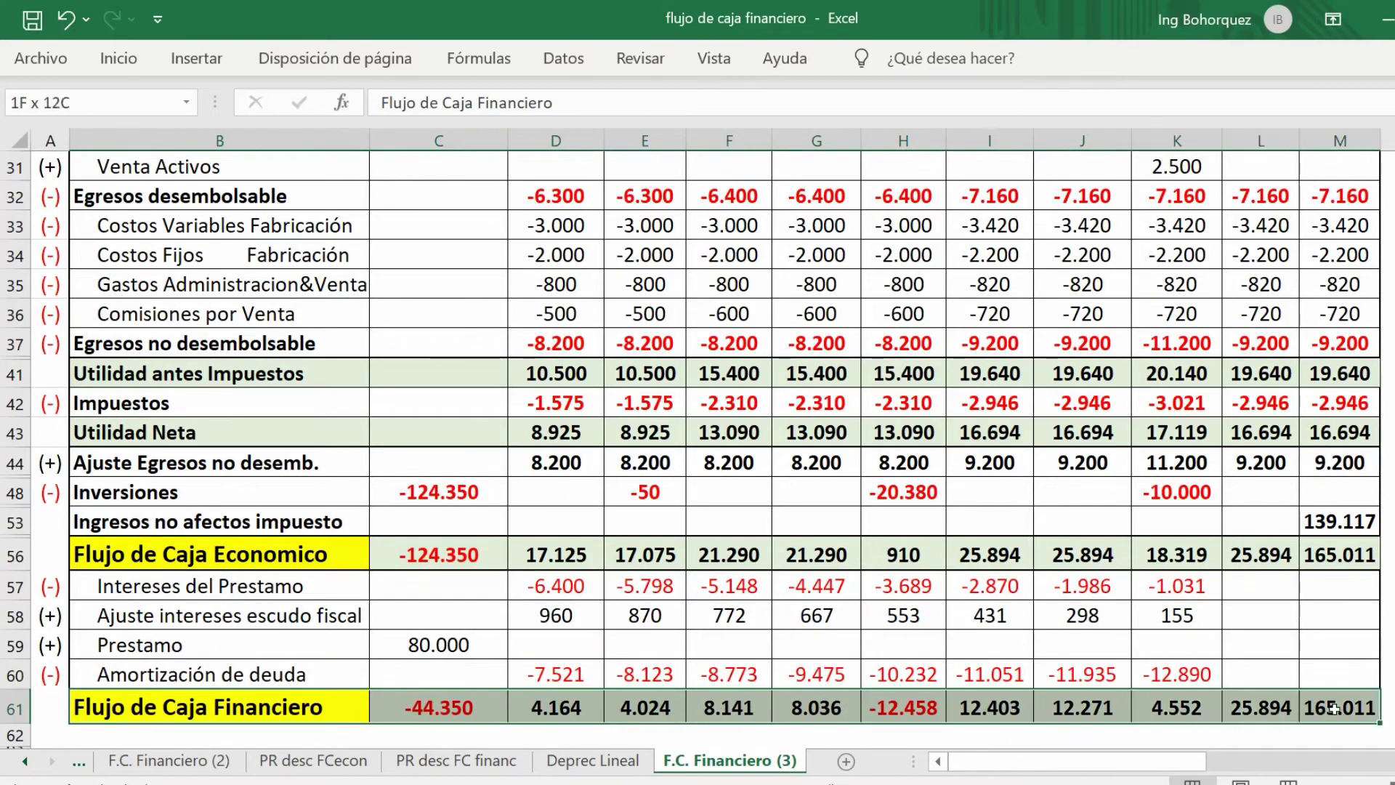
{"action": "scroll", "coordinate": [573, 461], "scroll_direction": "down", "scroll_amount": 4}
{"action": "scroll", "coordinate": [573, 461], "scroll_direction": "down", "scroll_amount": 5}
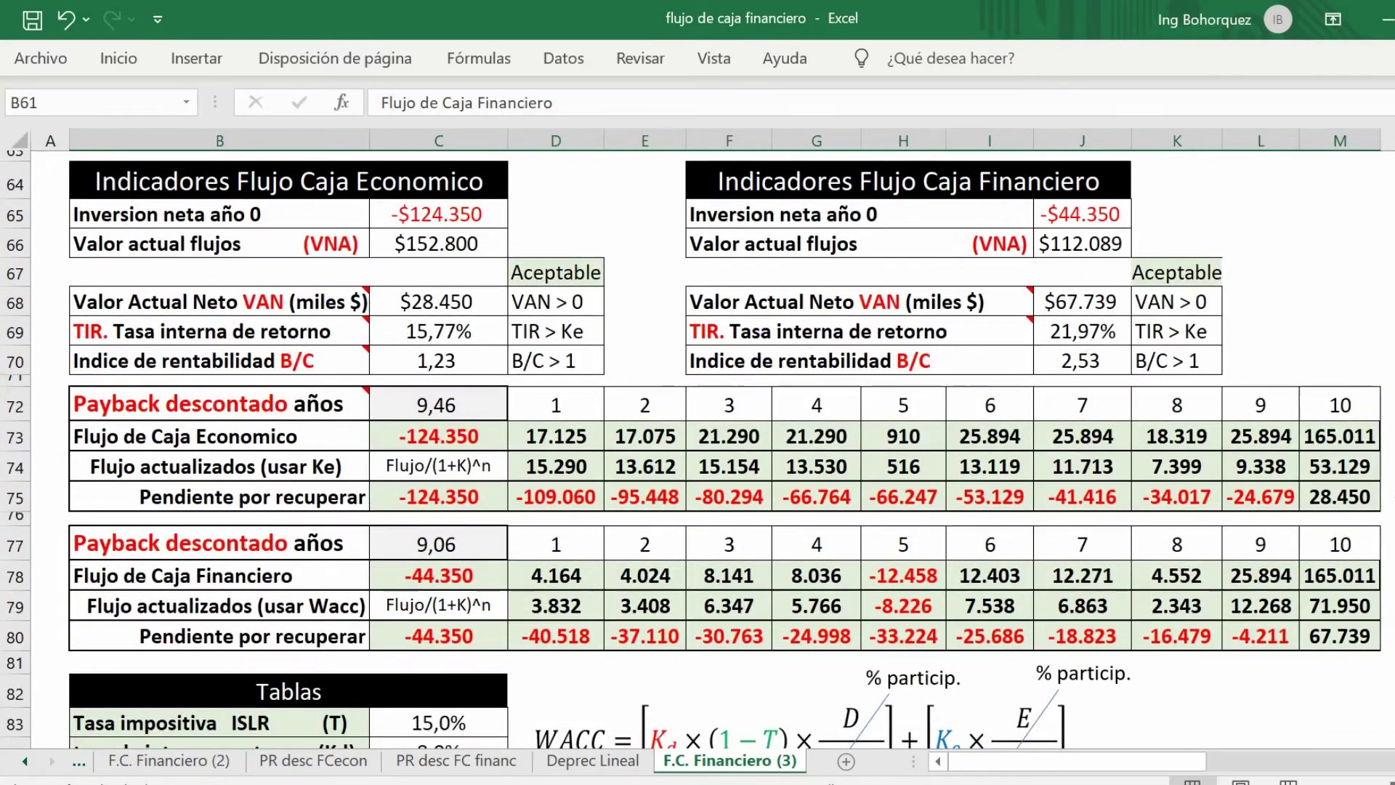
{"action": "left_click", "coordinate": [324, 279]}
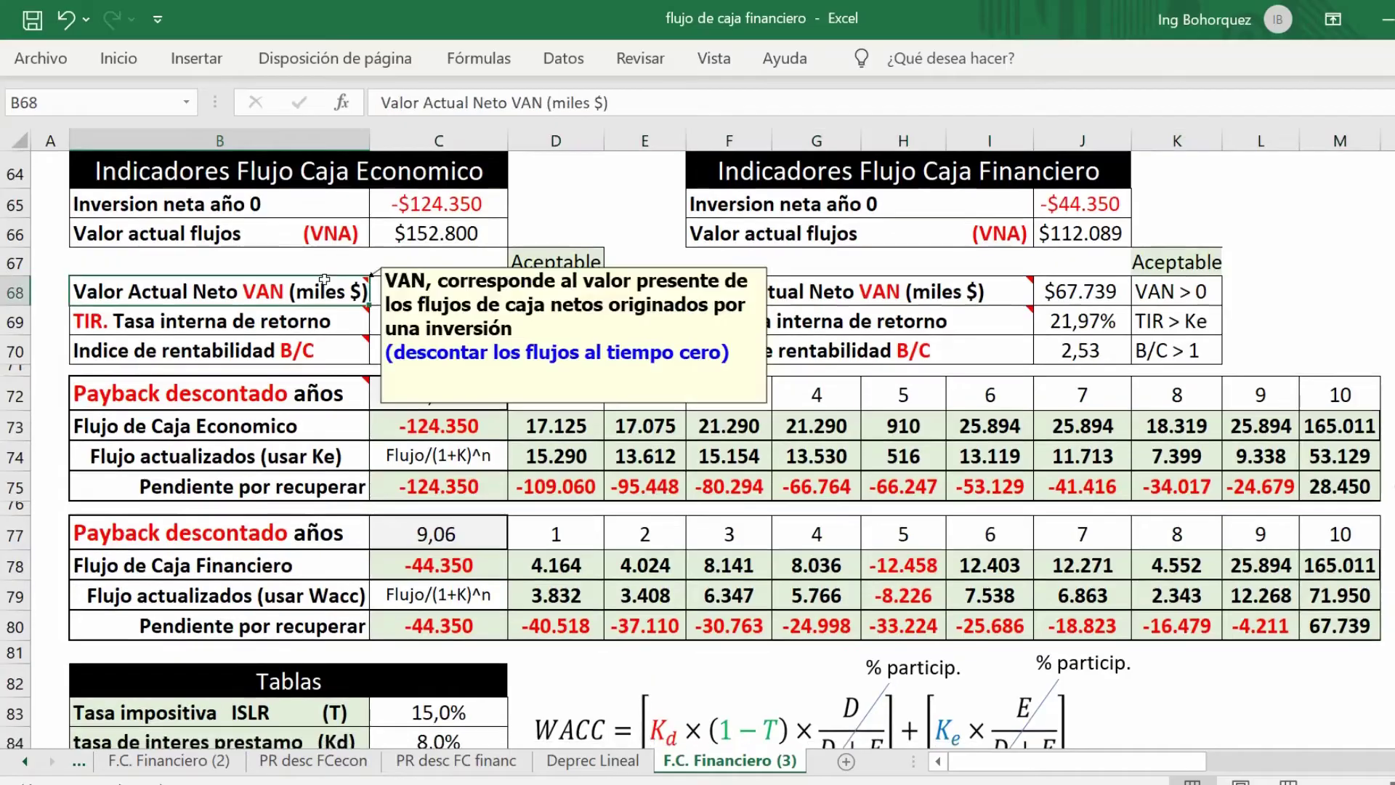
{"action": "mouse_move", "coordinate": [330, 340]}
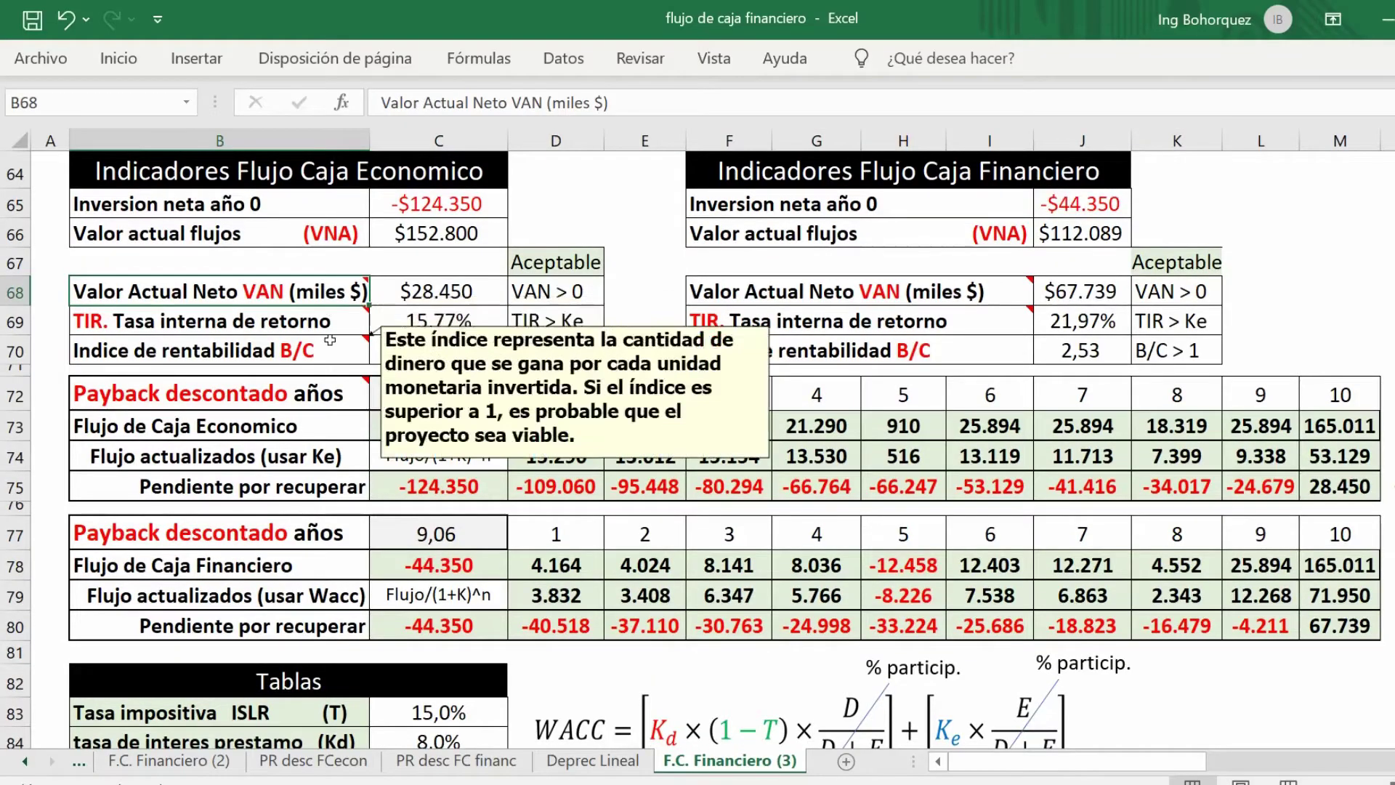
{"action": "mouse_move", "coordinate": [323, 390]}
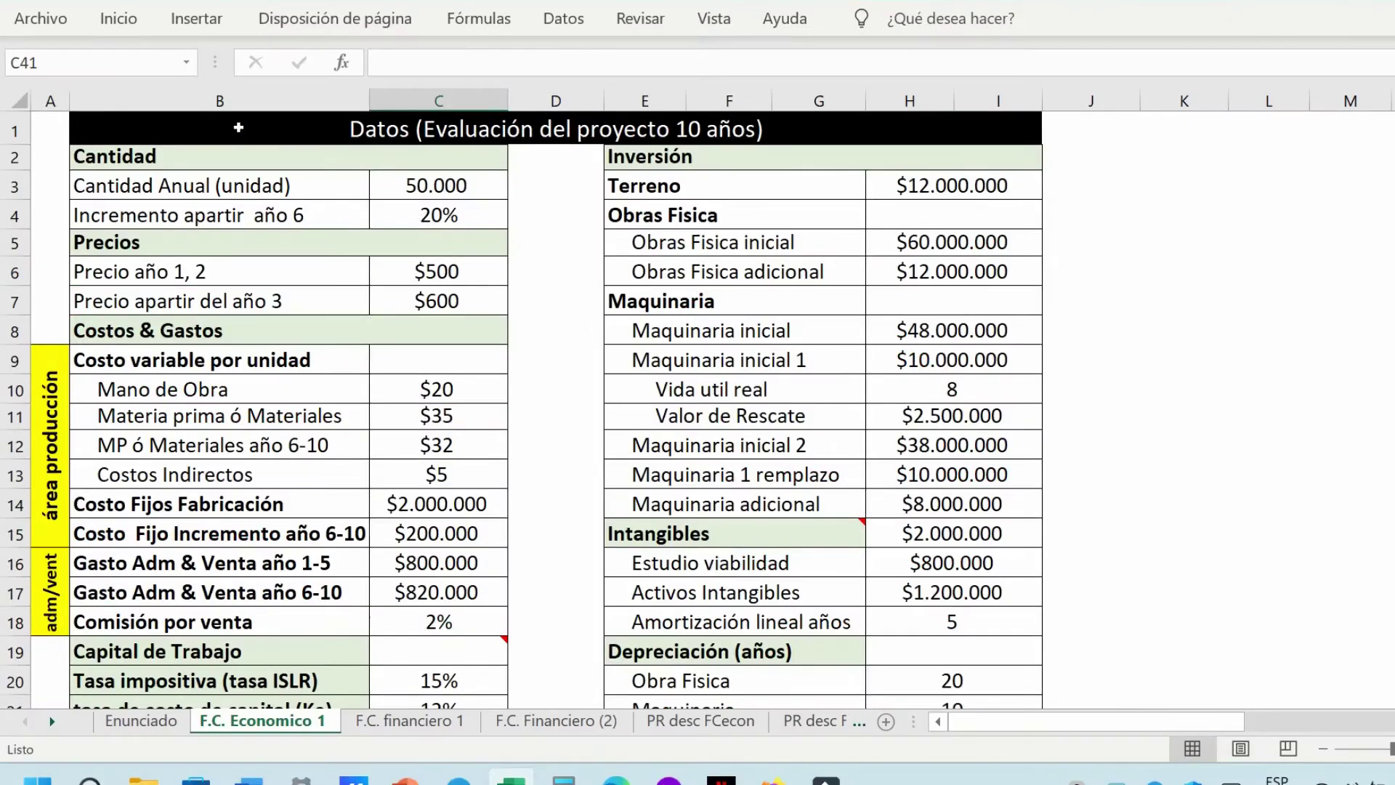
On sheet F.C. Economico 1, review the project's quantity, price, cost, expense, tax rate and capital cost inputs in the Datos table.
{"action": "left_click", "coordinate": [238, 128]}
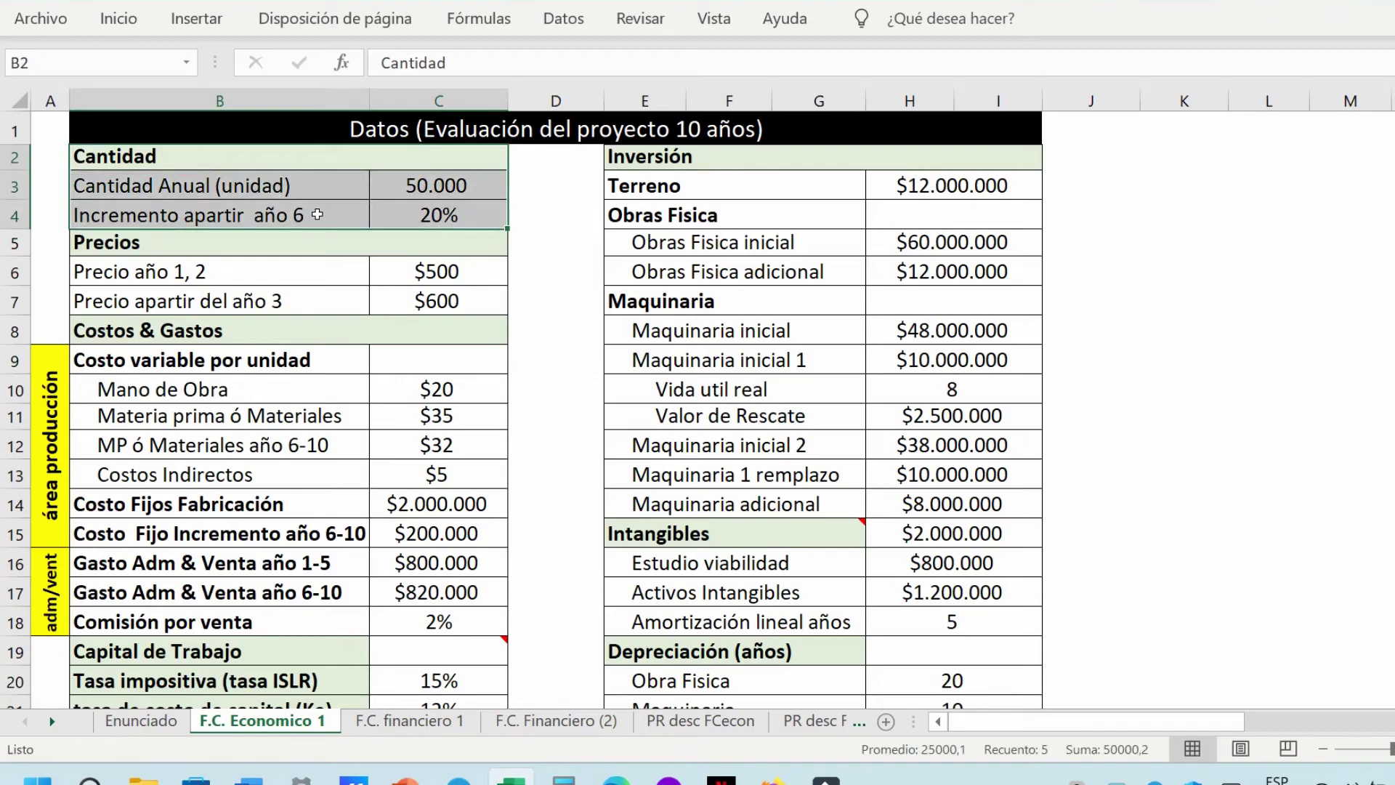
{"action": "left_click_drag", "start_coordinate": [320, 243], "coordinate": [319, 301]}
{"action": "left_click_drag", "start_coordinate": [320, 359], "coordinate": [401, 504]}
{"action": "left_click_drag", "start_coordinate": [219, 564], "coordinate": [415, 618]}
{"action": "scroll", "coordinate": [408, 564], "scroll_direction": "down", "scroll_amount": 1}
{"action": "left_click", "coordinate": [407, 565]}
{"action": "left_click", "coordinate": [405, 592]}
{"action": "left_click", "coordinate": [329, 590]}
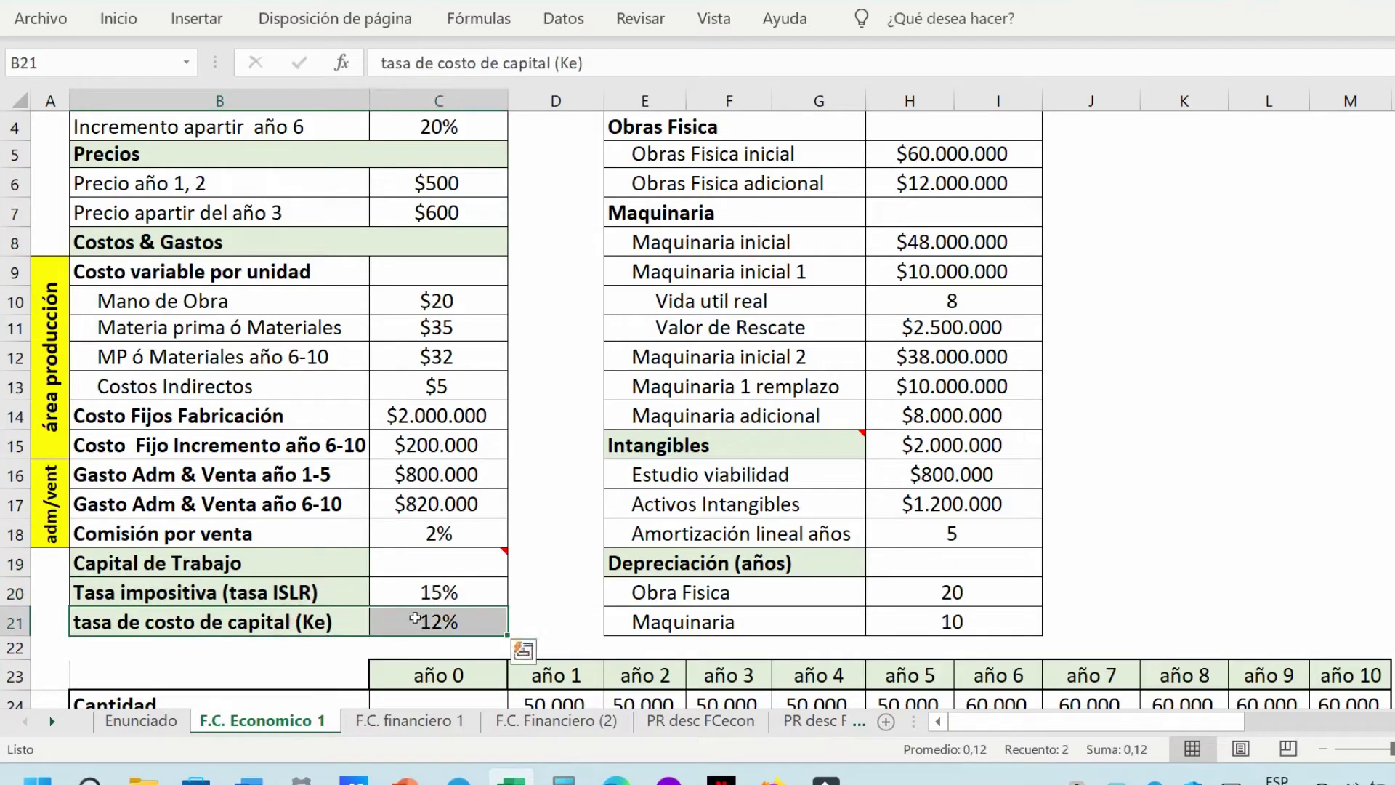
Review the Inversión, Maquinaria, Intangibles and Depreciación (años) inputs of the Datos table.
{"action": "scroll", "coordinate": [407, 622], "scroll_direction": "up", "scroll_amount": 1}
{"action": "left_click_drag", "start_coordinate": [726, 156], "coordinate": [812, 617]}
{"action": "scroll", "coordinate": [812, 617], "scroll_direction": "down", "scroll_amount": 1}
{"action": "left_click_drag", "start_coordinate": [654, 564], "coordinate": [926, 608]}
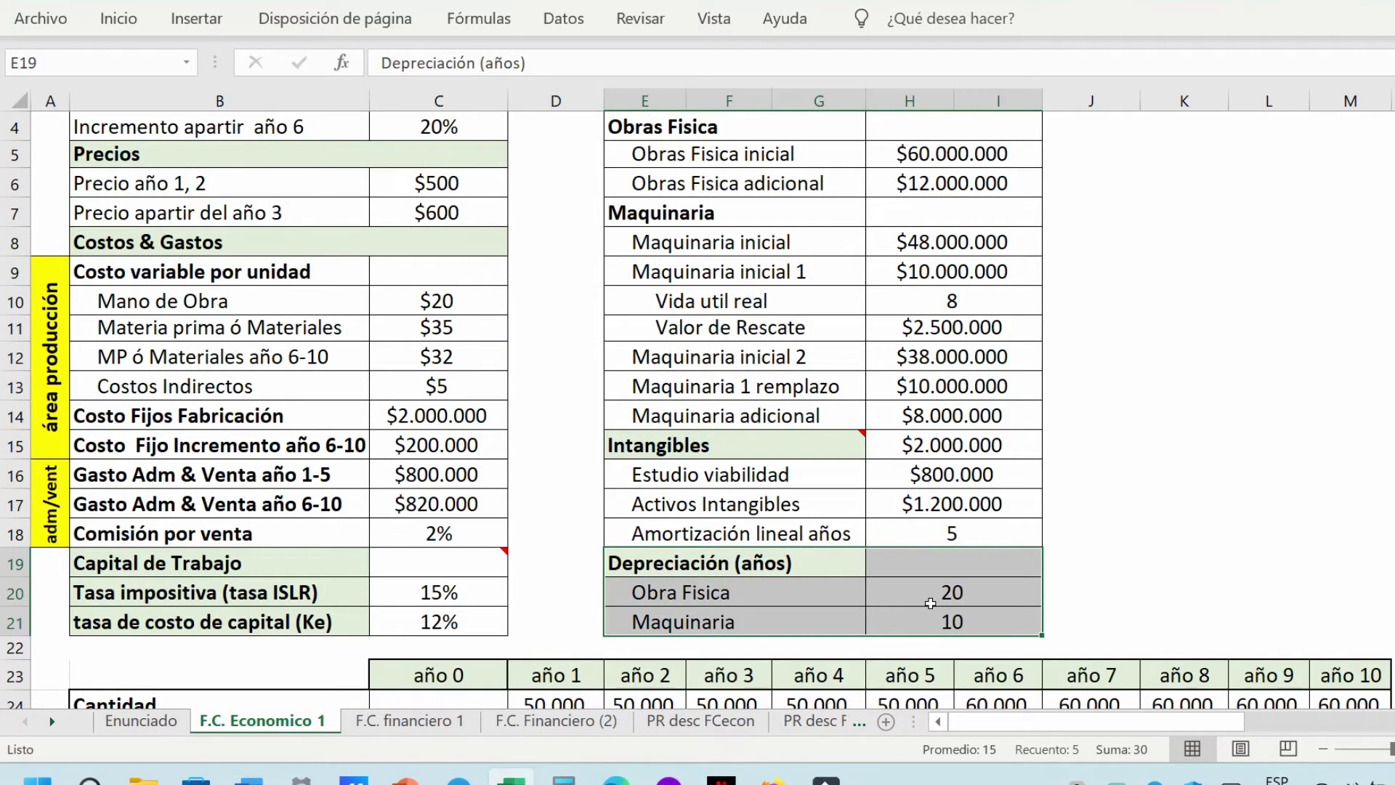
Examine the yearly quantities and prices and trace the year 1 Ingreso por Venta formula in the Flujo de Caja Economico table.
{"action": "scroll", "coordinate": [930, 600], "scroll_direction": "down", "scroll_amount": 5}
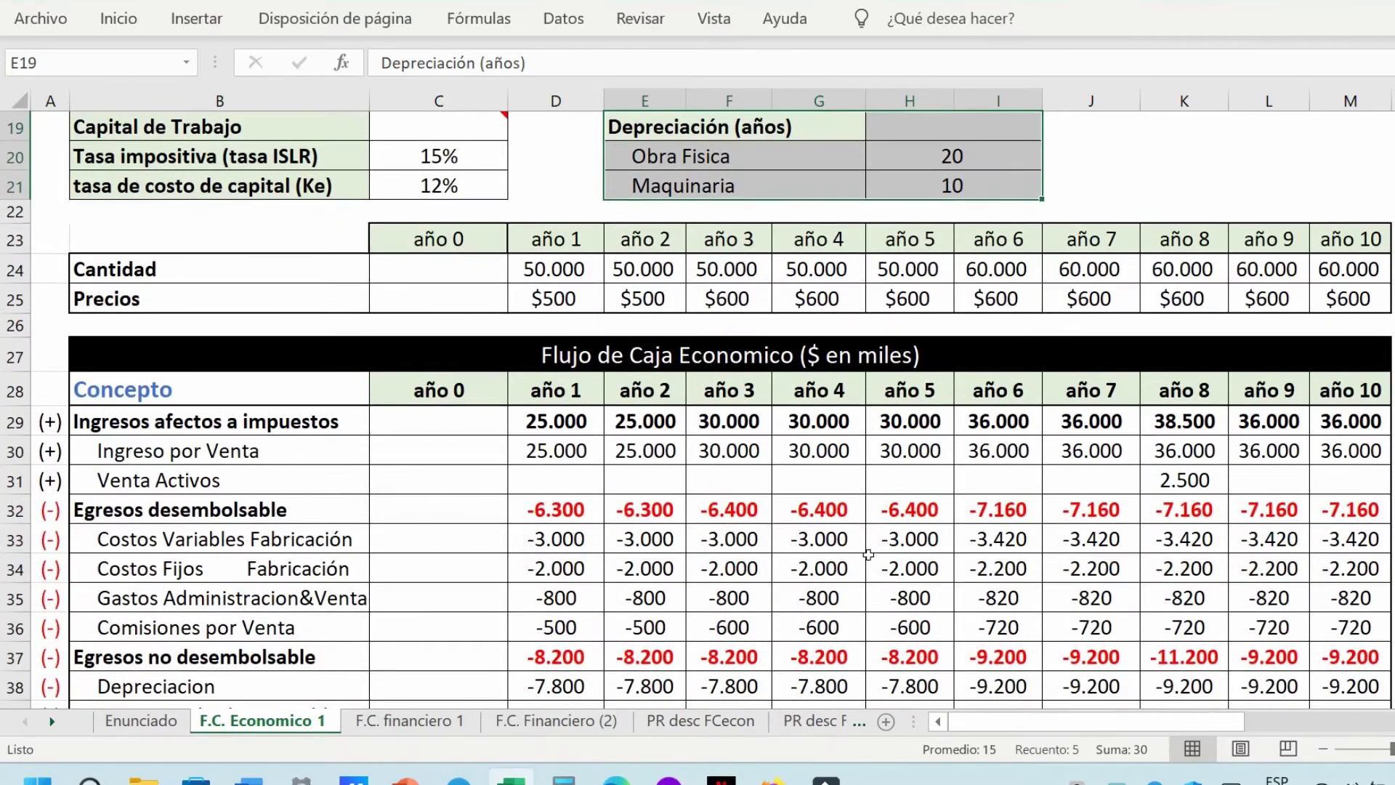
{"action": "scroll", "coordinate": [869, 554], "scroll_direction": "down", "scroll_amount": 2}
{"action": "scroll", "coordinate": [888, 535], "scroll_direction": "up", "scroll_amount": 1}
{"action": "left_click", "coordinate": [644, 268]}
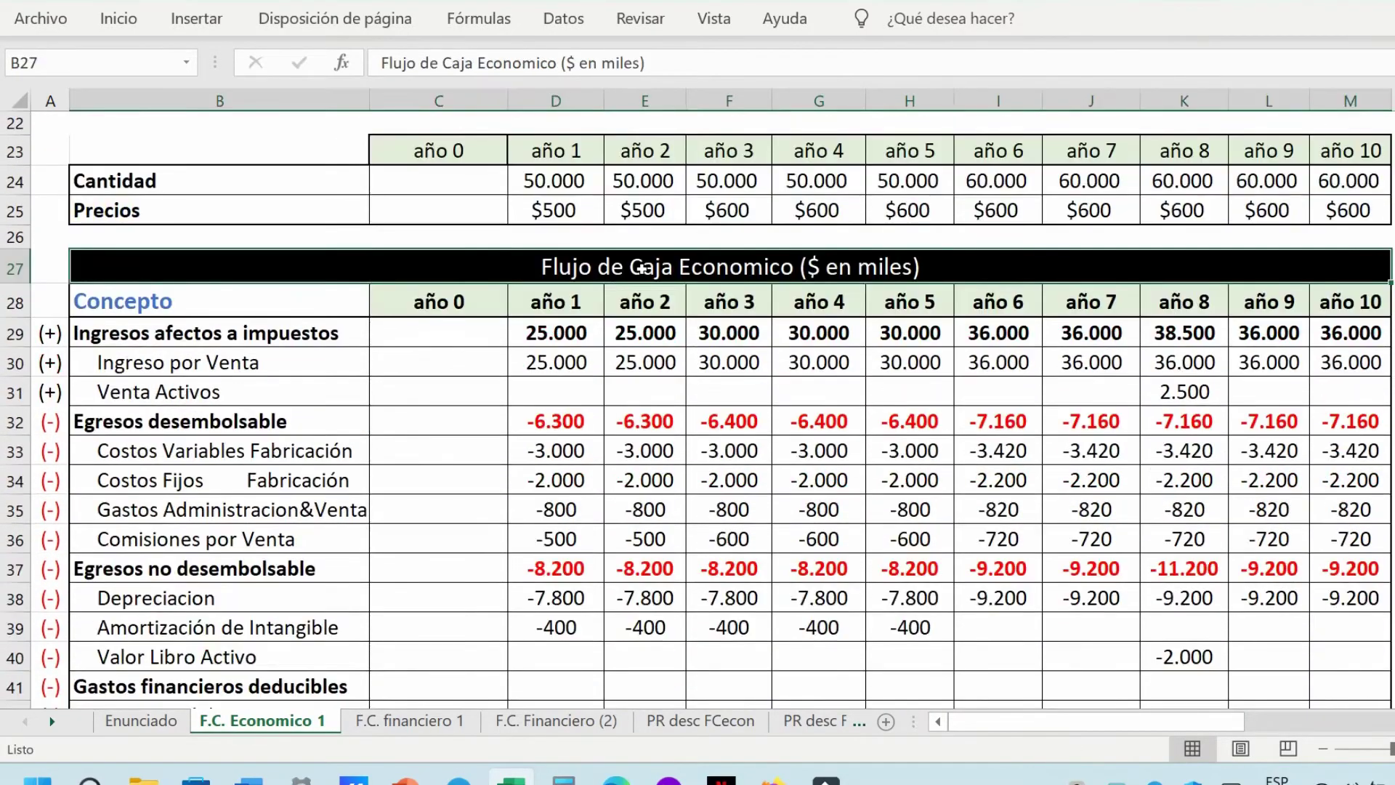
{"action": "left_click", "coordinate": [573, 355]}
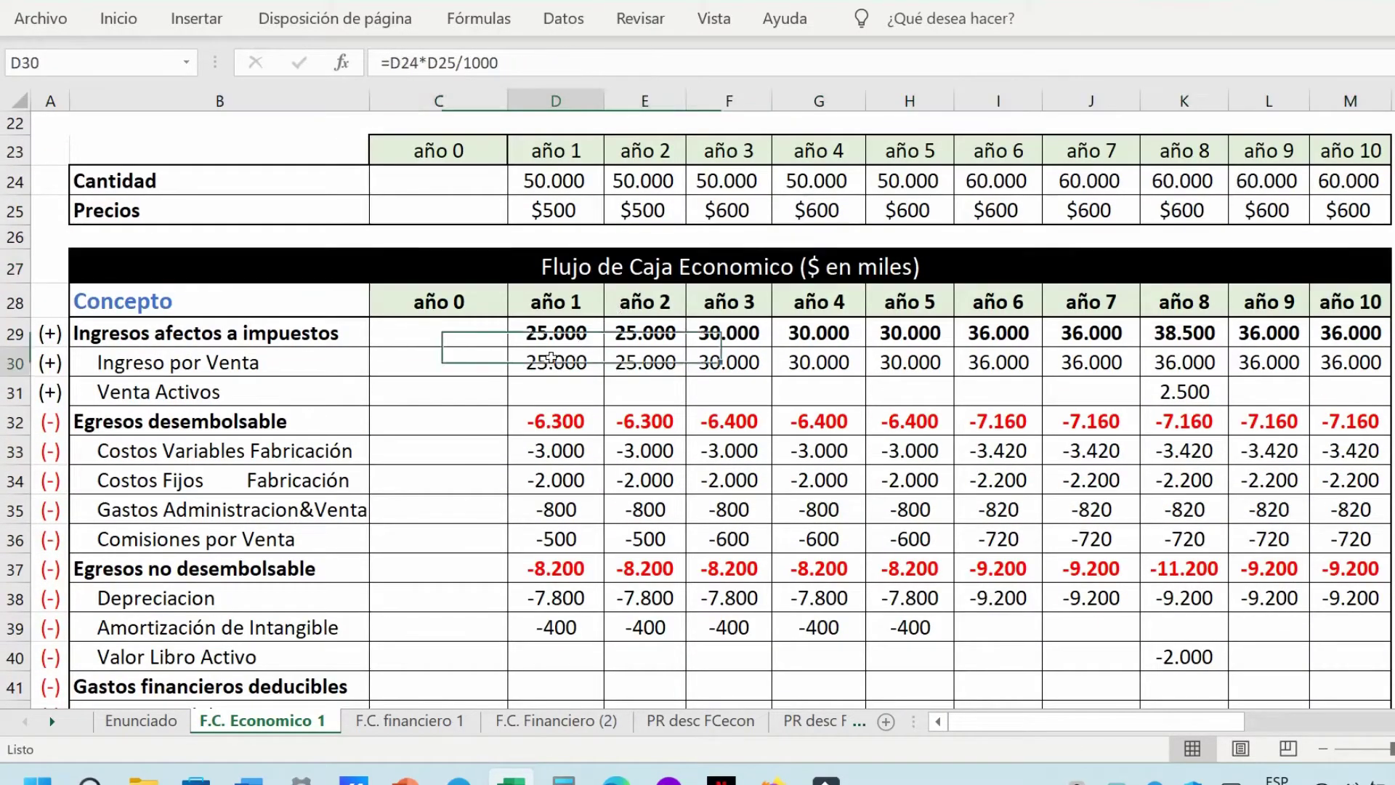
{"action": "double_click", "coordinate": [549, 355]}
{"action": "left_click_drag", "start_coordinate": [569, 362], "coordinate": [534, 356]}
{"action": "key", "text": "shift+Return"}
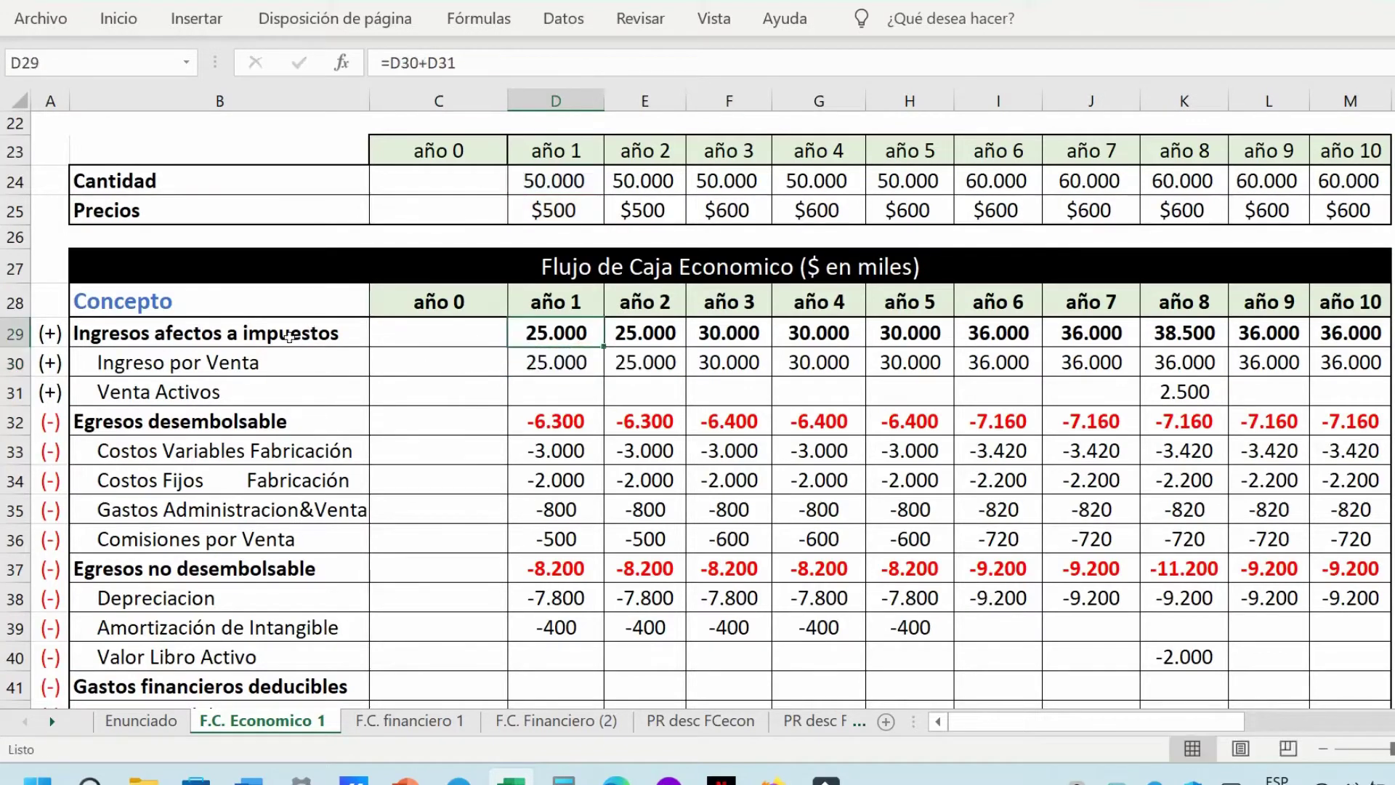
Review the Ingresos afectos a impuestos, Egresos desembolsable and Egresos no desembolsable rows of the economic cash flow.
{"action": "left_click_drag", "start_coordinate": [273, 333], "coordinate": [1330, 686]}
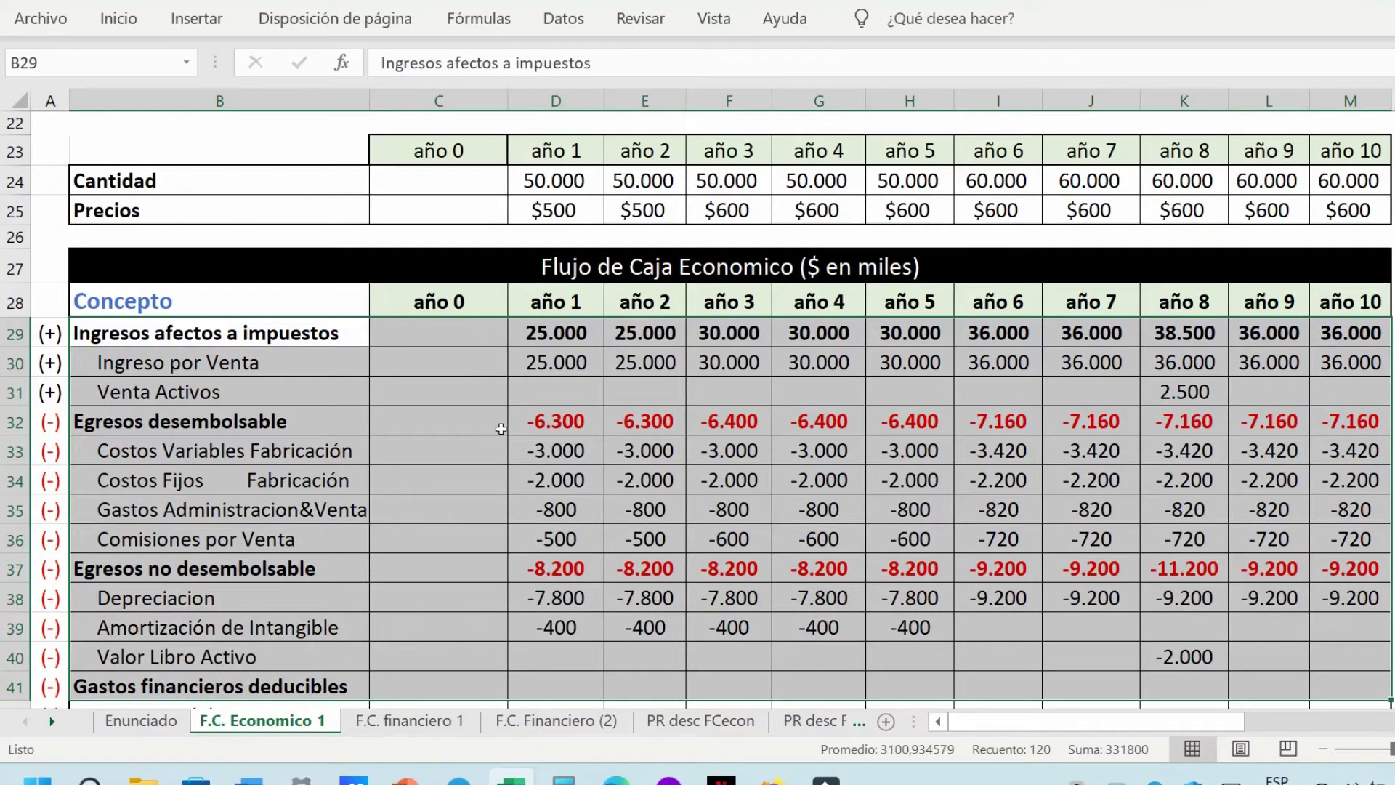
{"action": "left_click_drag", "start_coordinate": [153, 322], "coordinate": [234, 390]}
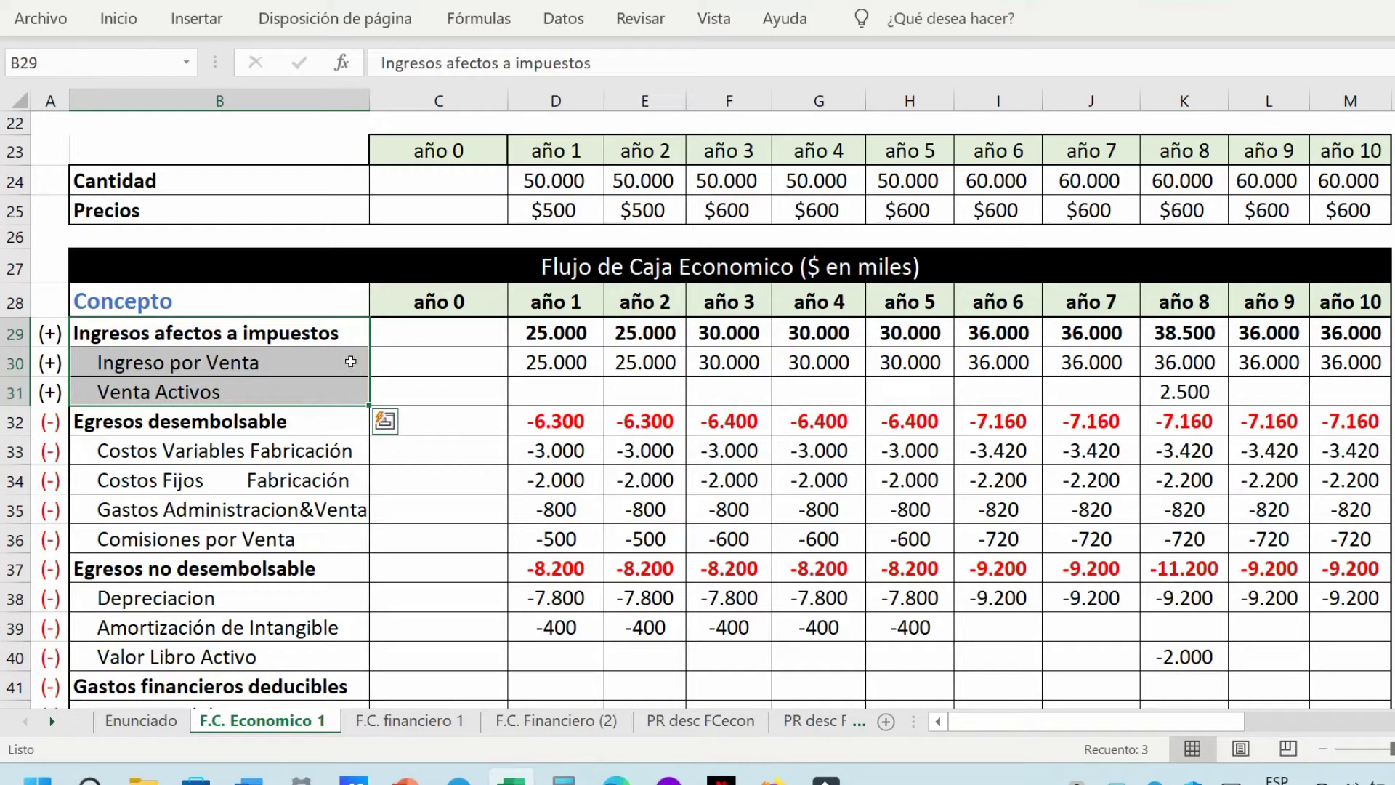
{"action": "left_click_drag", "start_coordinate": [437, 423], "coordinate": [315, 426]}
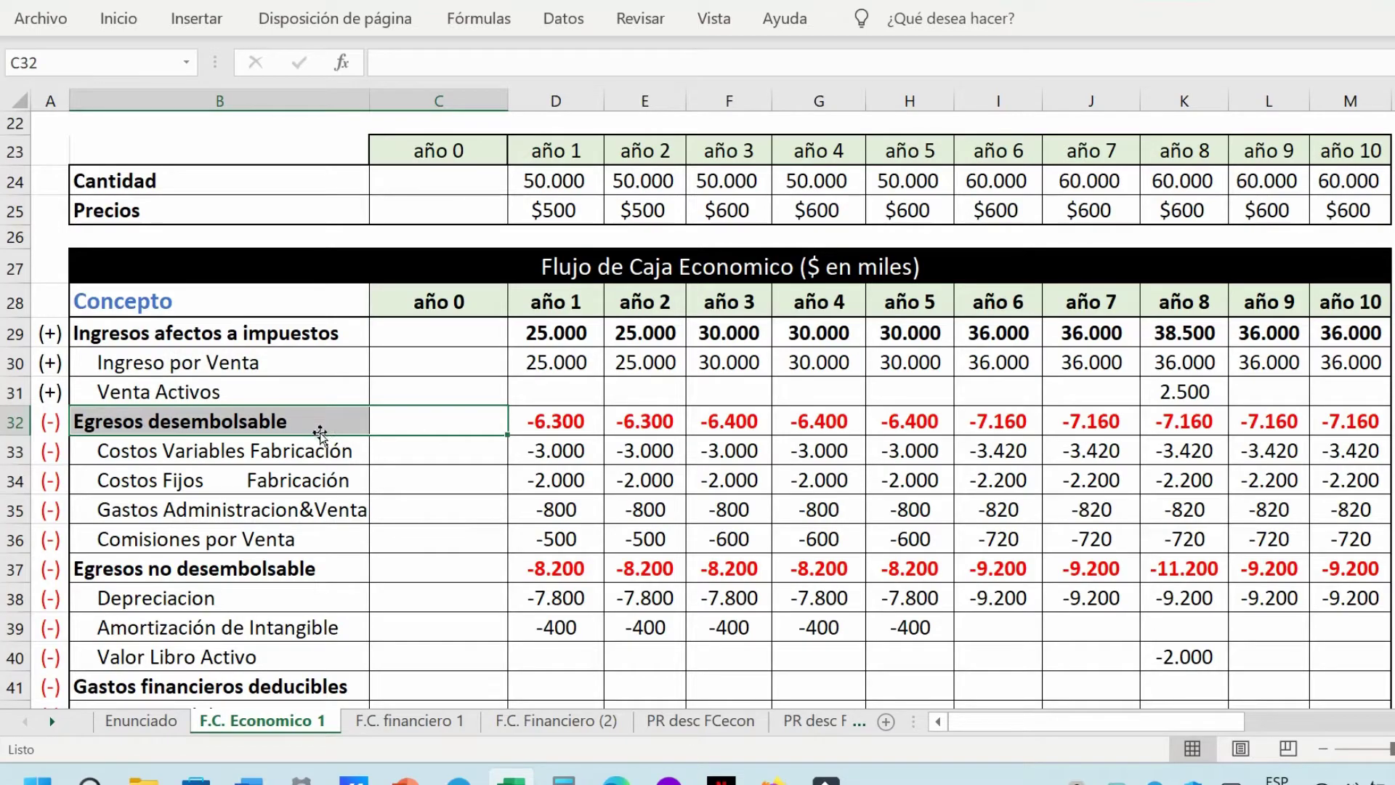
{"action": "left_click_drag", "start_coordinate": [322, 444], "coordinate": [330, 541]}
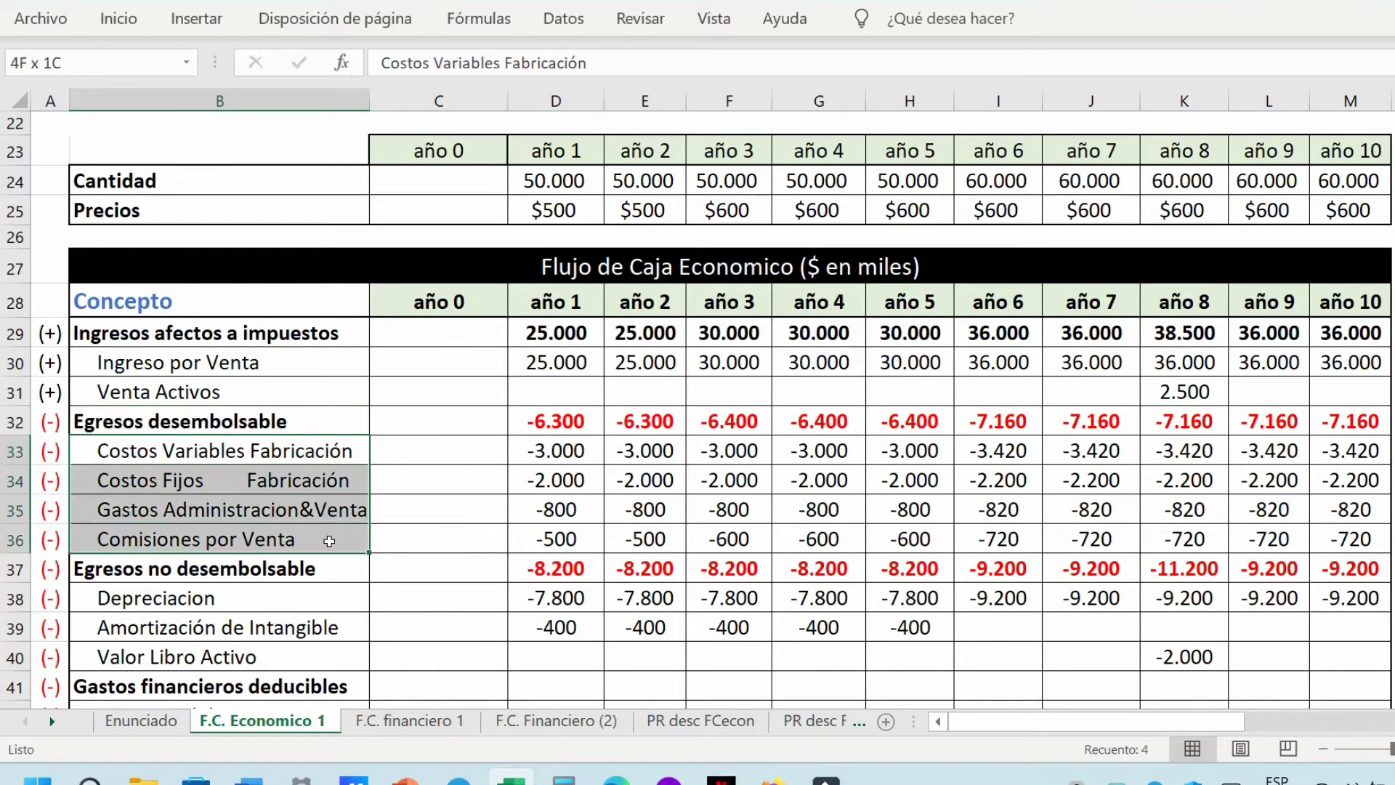
{"action": "scroll", "coordinate": [385, 407], "scroll_direction": "down", "scroll_amount": 2}
{"action": "left_click_drag", "start_coordinate": [501, 397], "coordinate": [1332, 486]}
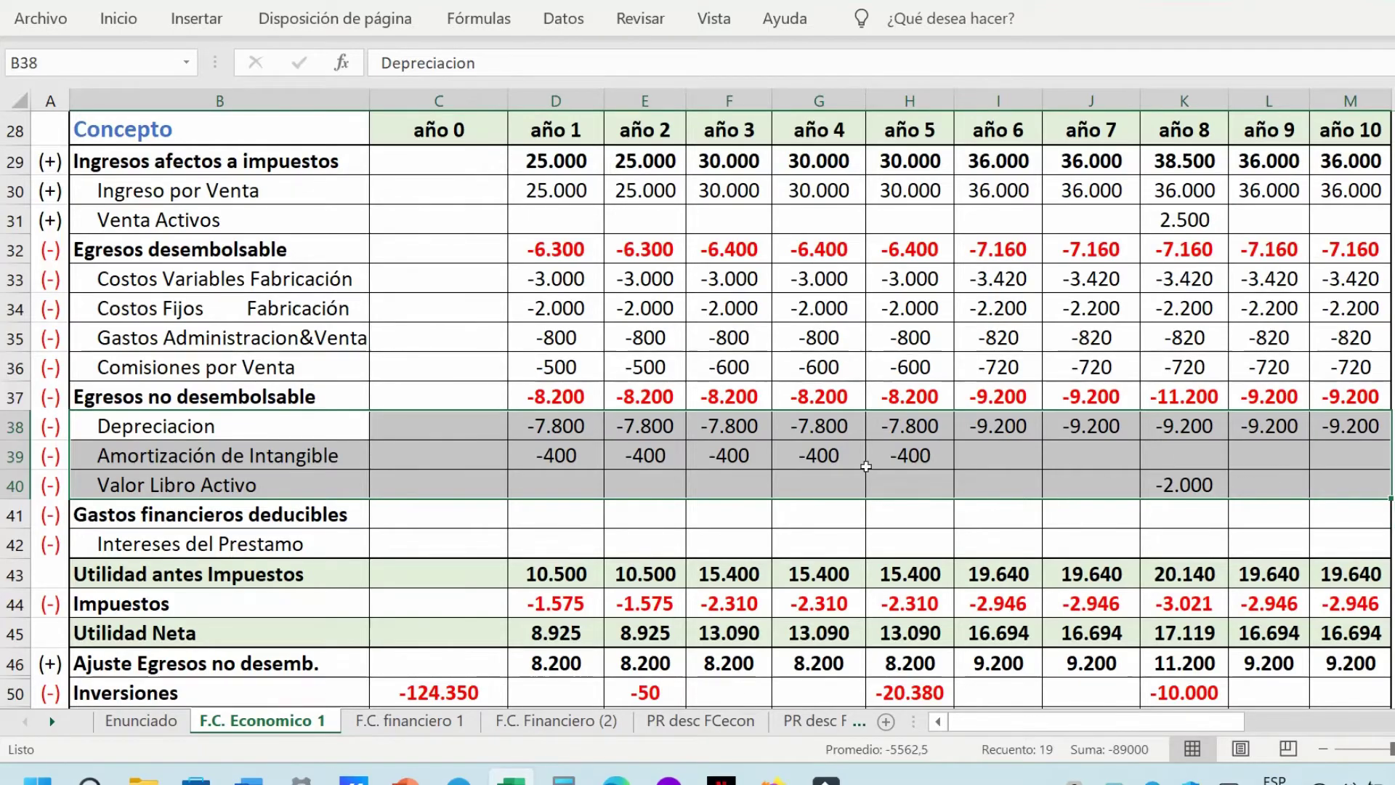
Check the Depreciacion row of the cash flow against the yearly Depreciación ($ miles) table below it.
{"action": "left_click", "coordinate": [13, 426]}
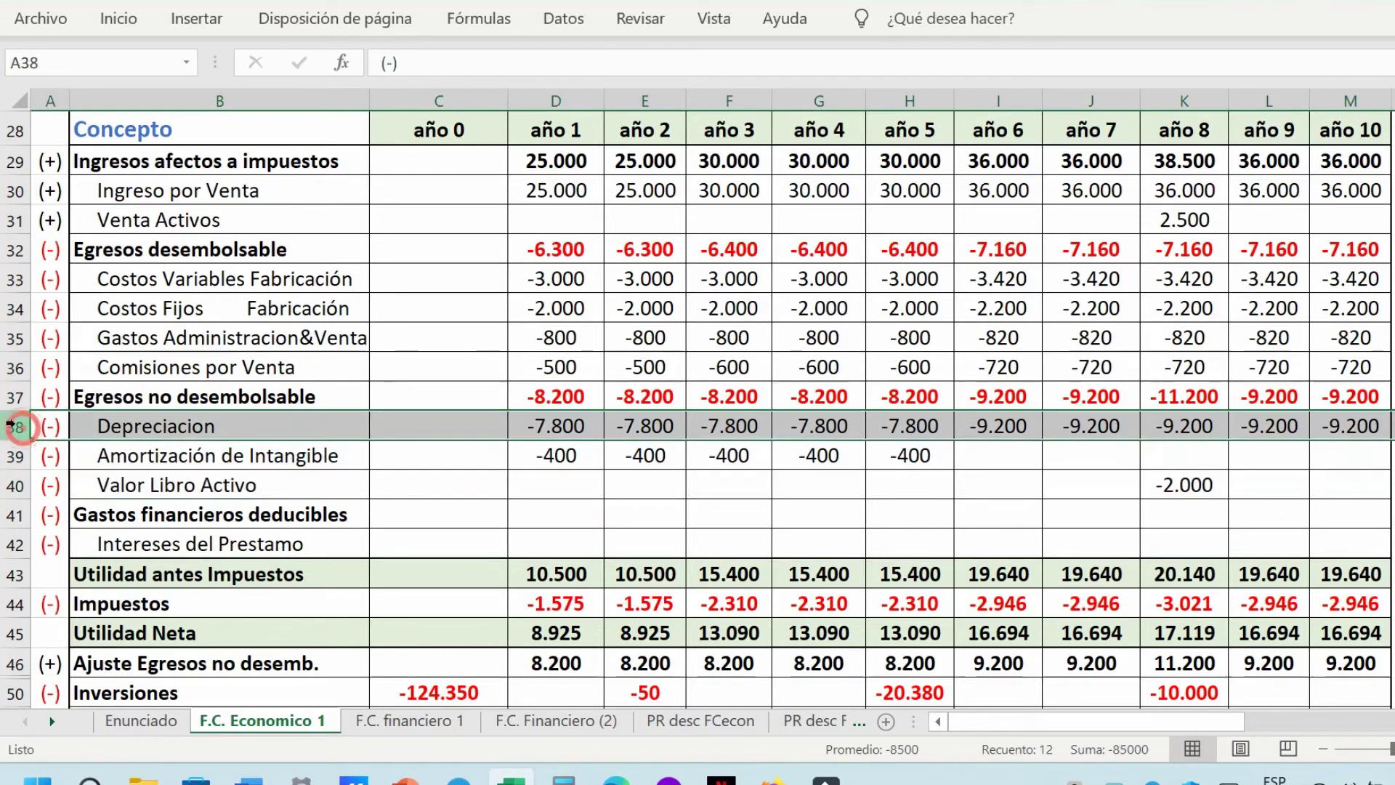
{"action": "scroll", "coordinate": [135, 423], "scroll_direction": "down", "scroll_amount": 1}
{"action": "scroll", "coordinate": [136, 422], "scroll_direction": "down", "scroll_amount": 12}
{"action": "left_click_drag", "start_coordinate": [108, 347], "coordinate": [1351, 591]}
{"action": "left_click", "coordinate": [818, 442]}
{"action": "scroll", "coordinate": [666, 424], "scroll_direction": "up", "scroll_amount": 1}
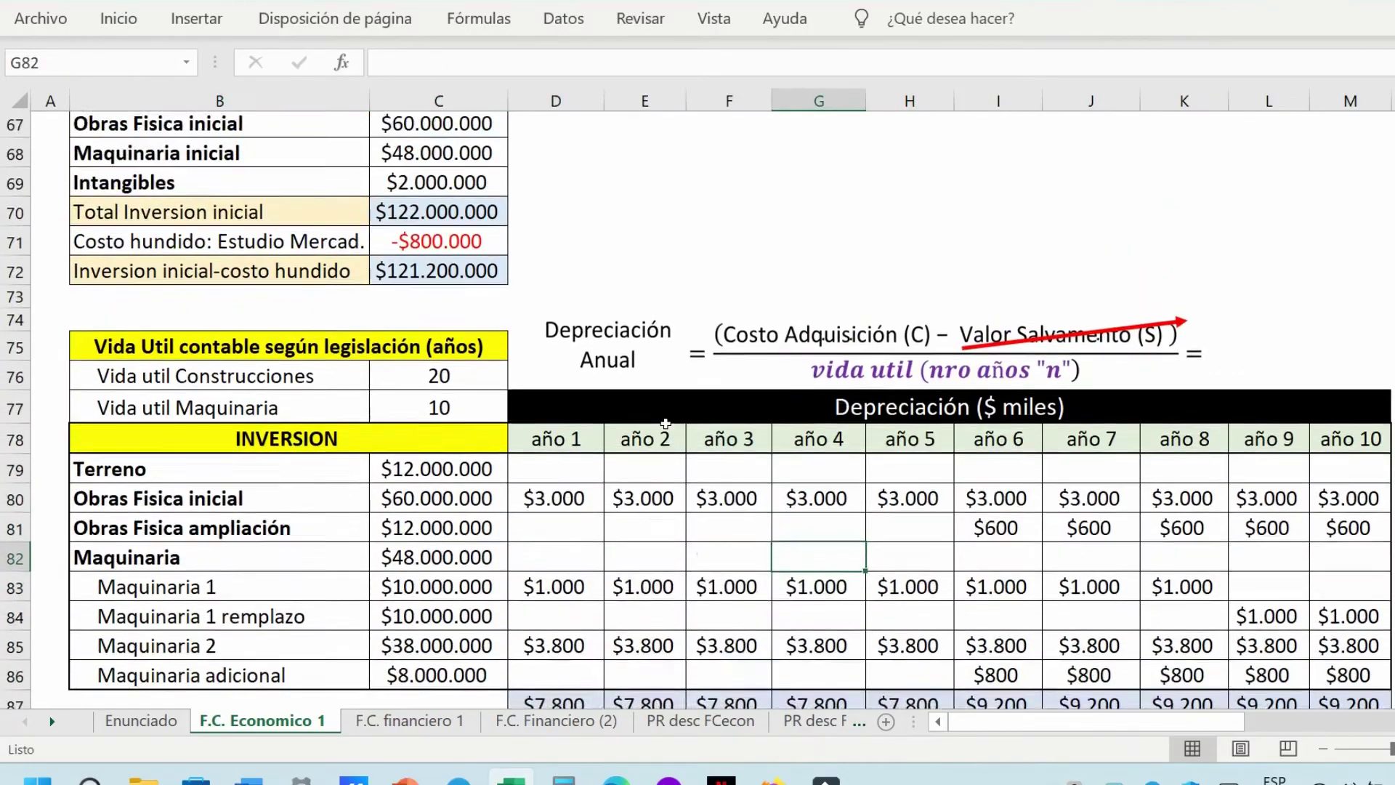
Review the Gastos financieros deducibles, Utilidad antes Impuestos and Utilidad Neta rows, and inspect the year 1 Impuestos formula.
{"action": "scroll", "coordinate": [666, 424], "scroll_direction": "up", "scroll_amount": 13}
{"action": "left_click", "coordinate": [236, 525]}
{"action": "left_click_drag", "start_coordinate": [236, 528], "coordinate": [461, 515]}
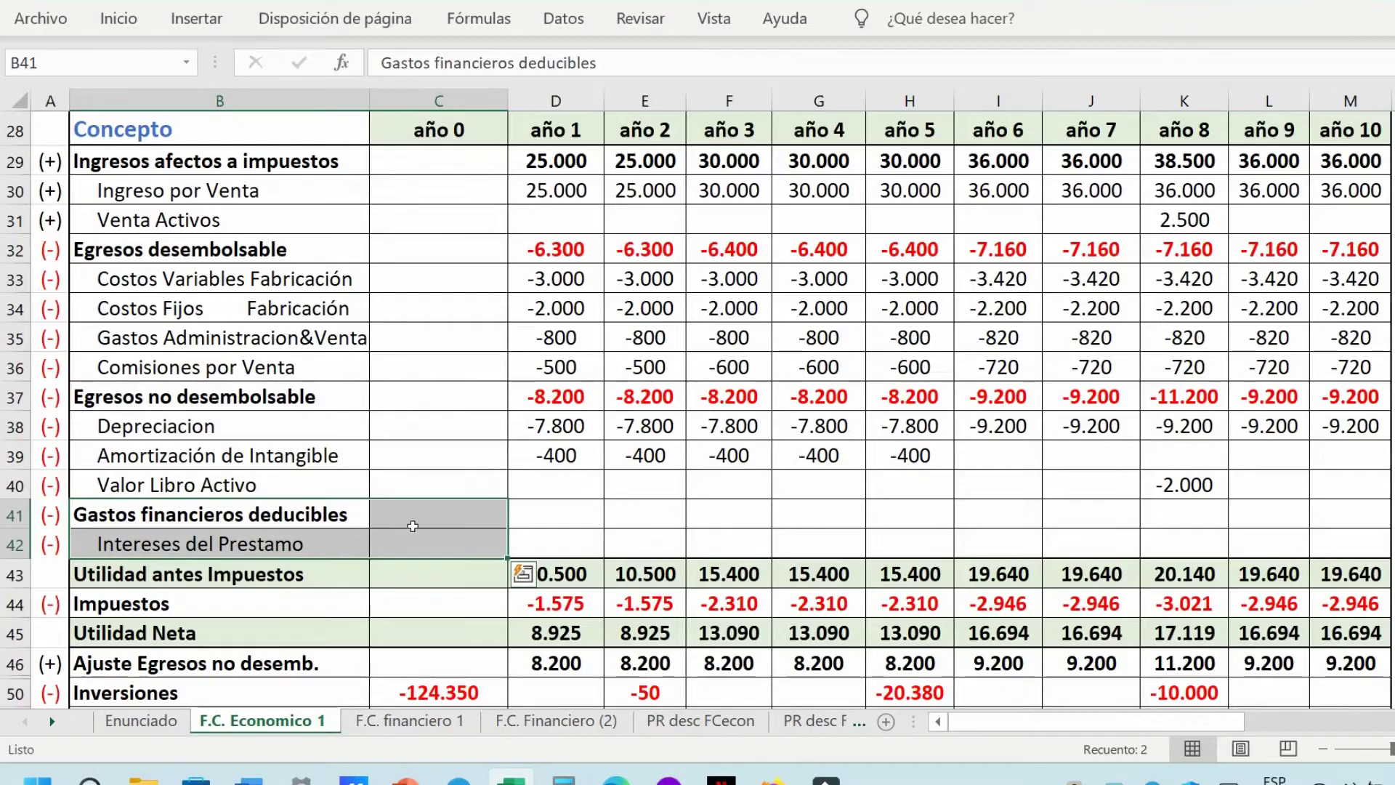
{"action": "scroll", "coordinate": [430, 531], "scroll_direction": "down", "scroll_amount": 2}
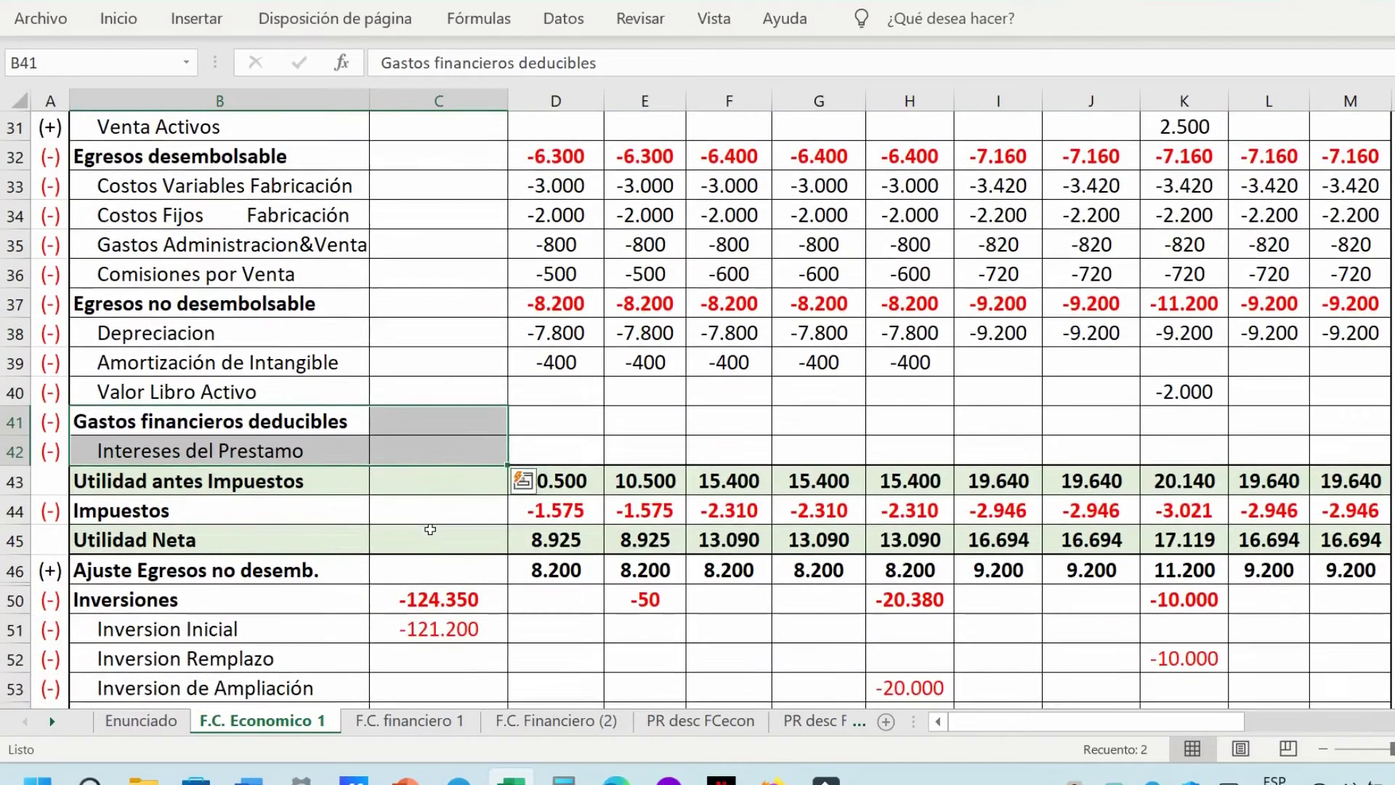
{"action": "left_click", "coordinate": [10, 393]}
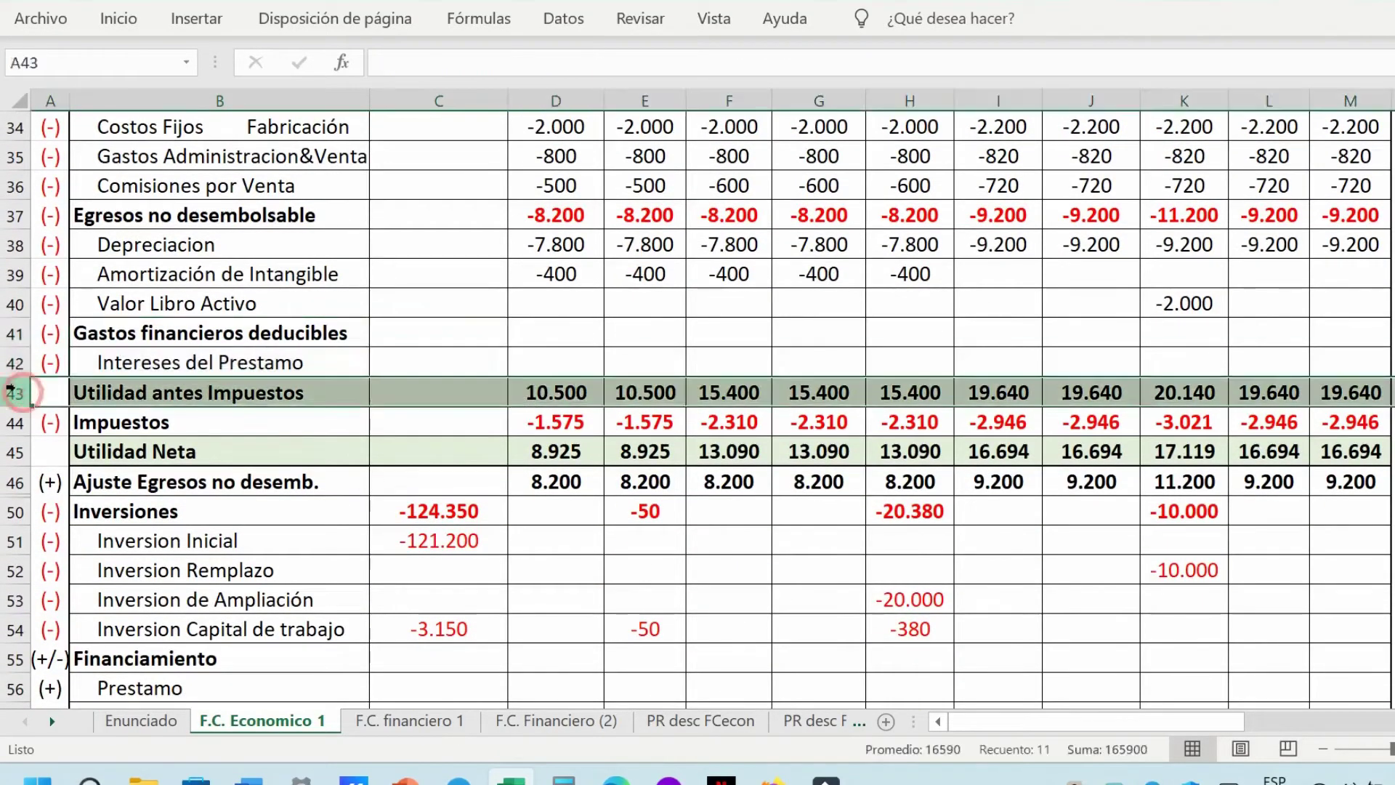
{"action": "left_click", "coordinate": [556, 423]}
{"action": "left_click_drag", "start_coordinate": [265, 420], "coordinate": [436, 420]}
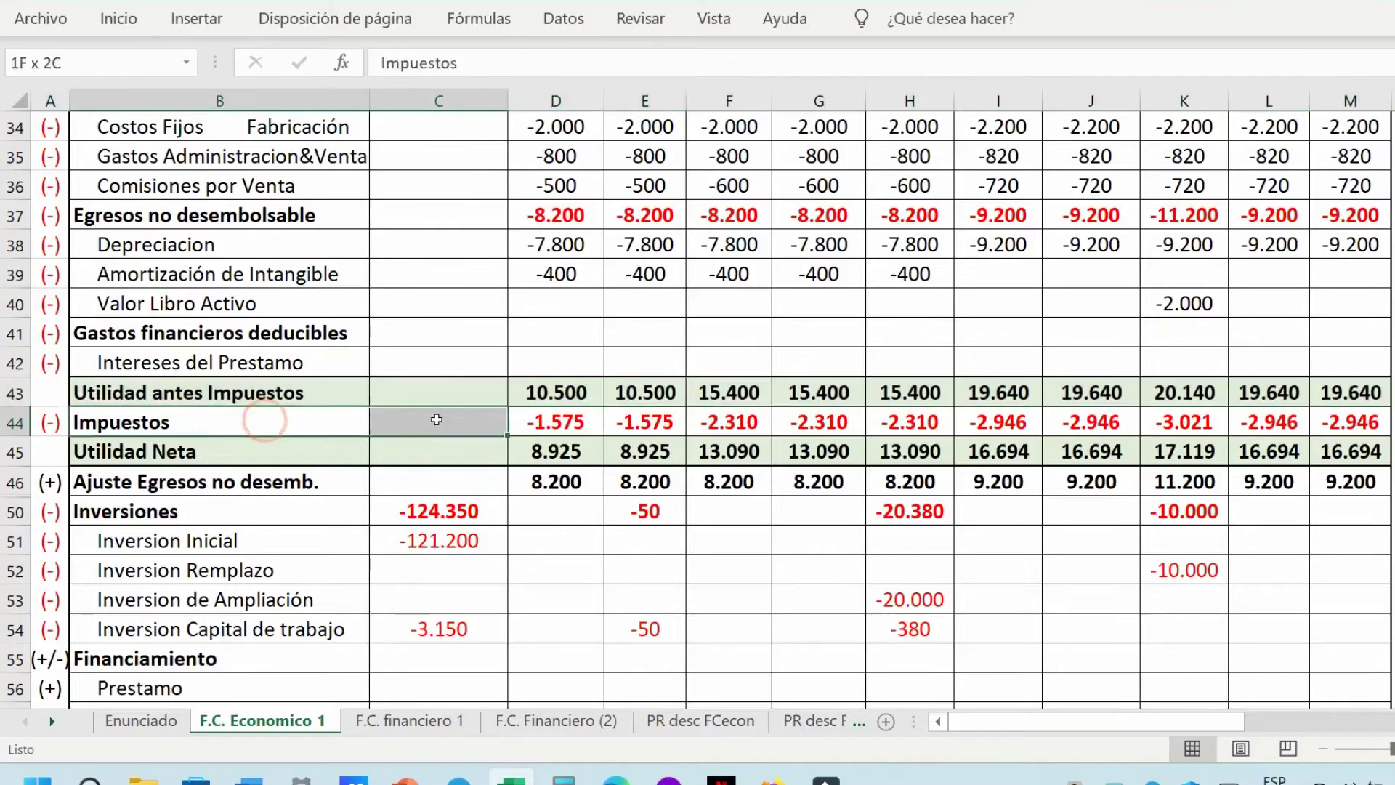
{"action": "left_click", "coordinate": [570, 419]}
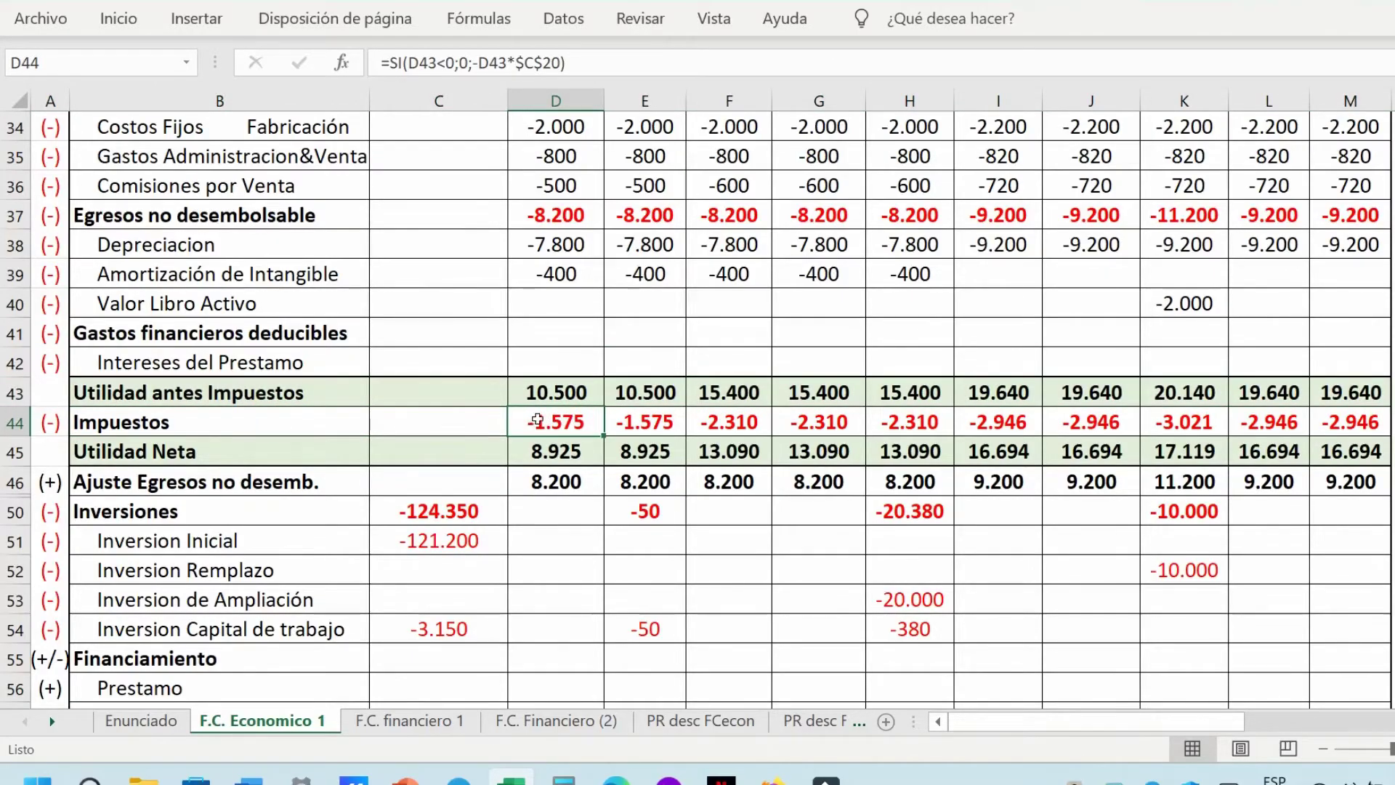
{"action": "scroll", "coordinate": [537, 421], "scroll_direction": "down", "scroll_amount": 1}
{"action": "left_click", "coordinate": [14, 363]}
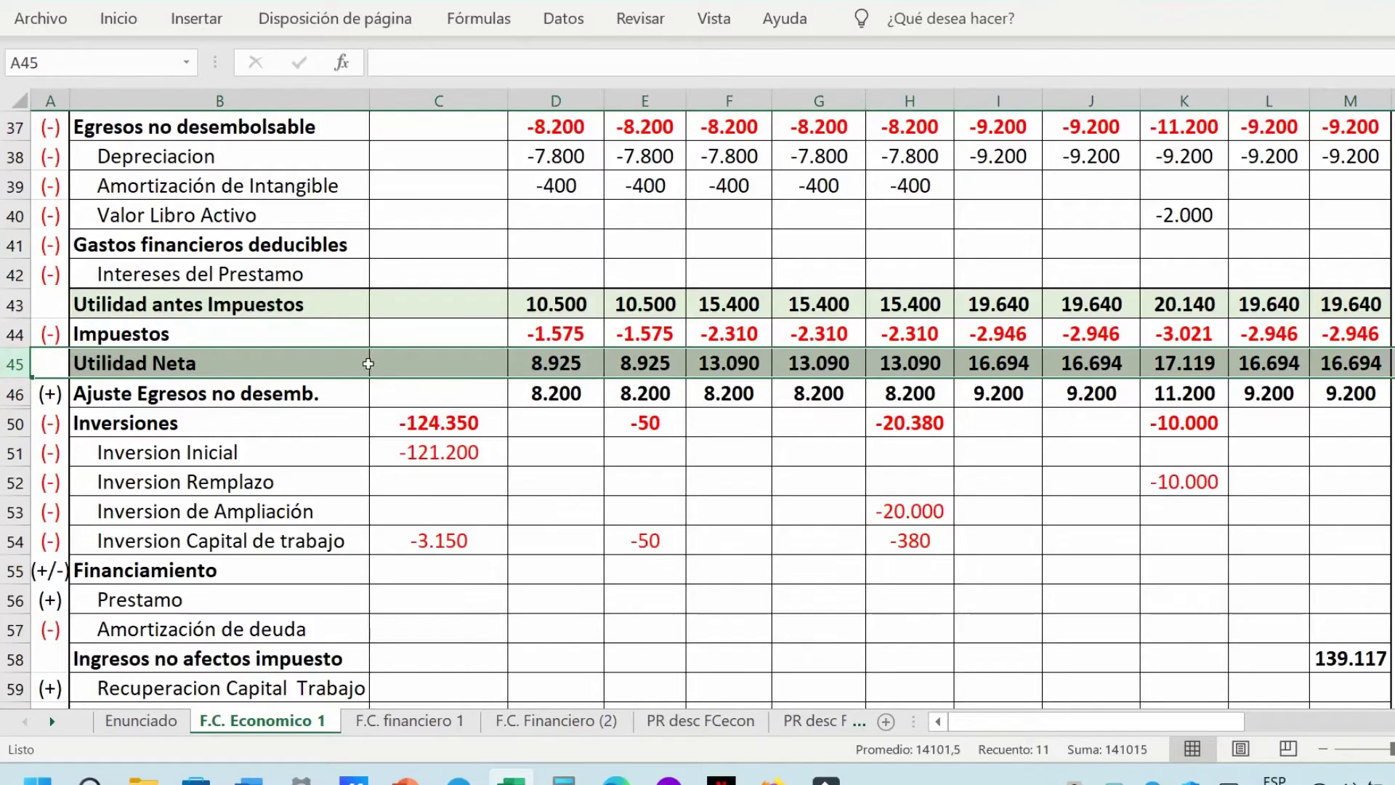
Unhide rows 47 to 49 under Ajuste Egresos no desemb. and review their depreciation, amortization and book value adjustments.
{"action": "left_click_drag", "start_coordinate": [14, 393], "coordinate": [15, 423]}
{"action": "right_click", "coordinate": [15, 423]}
{"action": "left_click", "coordinate": [80, 372]}
{"action": "left_click", "coordinate": [123, 390]}
{"action": "left_click_drag", "start_coordinate": [122, 390], "coordinate": [225, 481]}
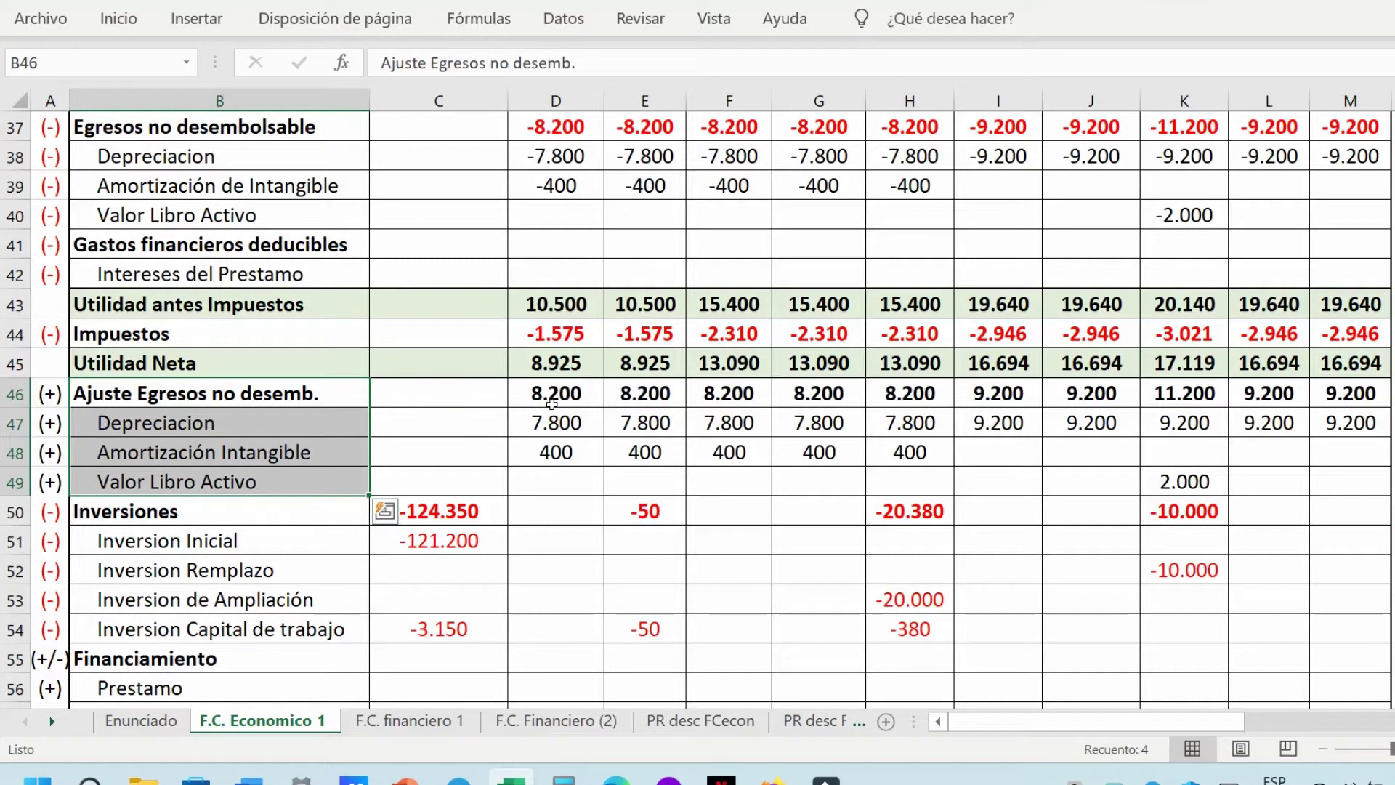
{"action": "left_click_drag", "start_coordinate": [556, 423], "coordinate": [1310, 466]}
Compare the year 0 Inversion Inicial cell with the Inversion Inicial table, including the Costo hundido deduction and the net total.
{"action": "left_click", "coordinate": [444, 537]}
{"action": "scroll", "coordinate": [444, 537], "scroll_direction": "up", "scroll_amount": 1}
{"action": "scroll", "coordinate": [456, 513], "scroll_direction": "down", "scroll_amount": 1}
{"action": "scroll", "coordinate": [455, 513], "scroll_direction": "down", "scroll_amount": 7}
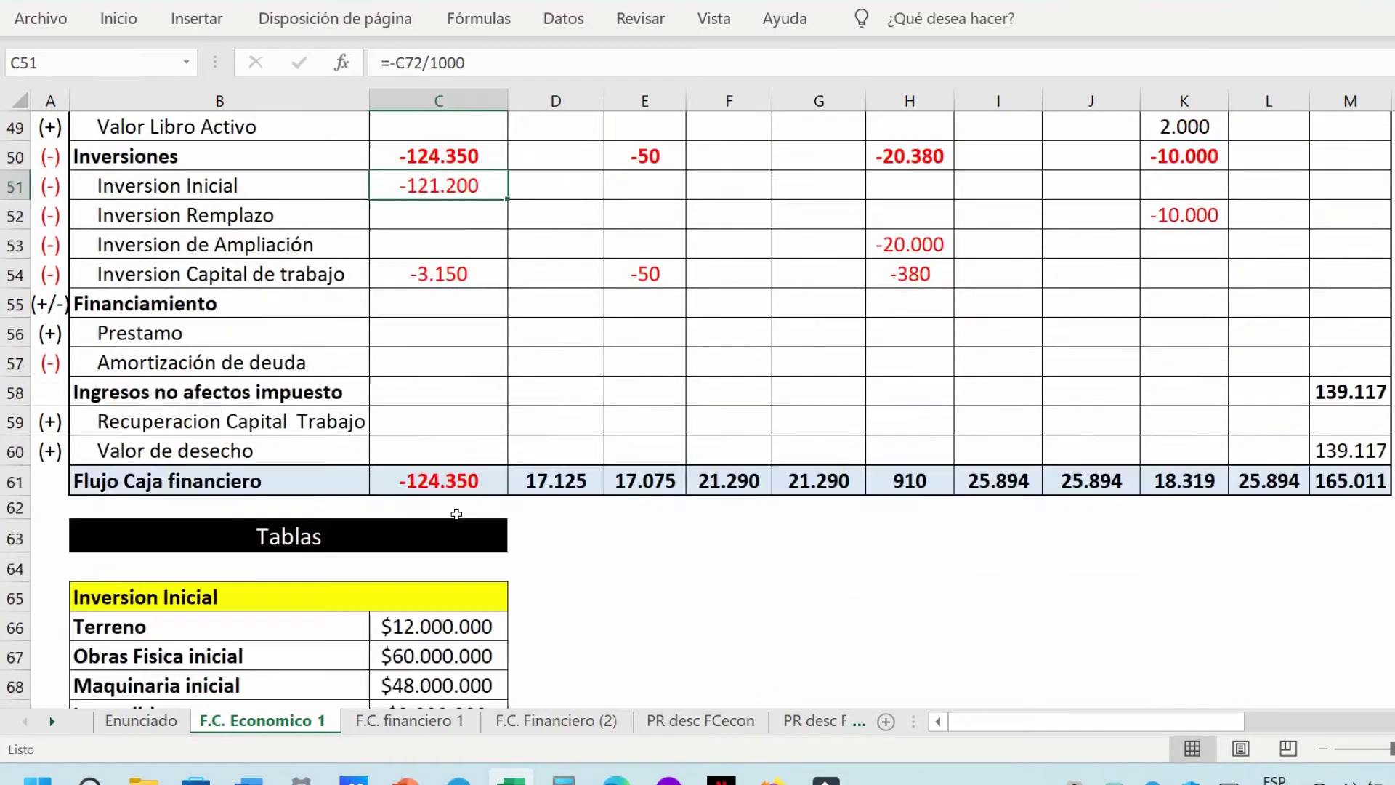
{"action": "left_click_drag", "start_coordinate": [168, 332], "coordinate": [474, 479]}
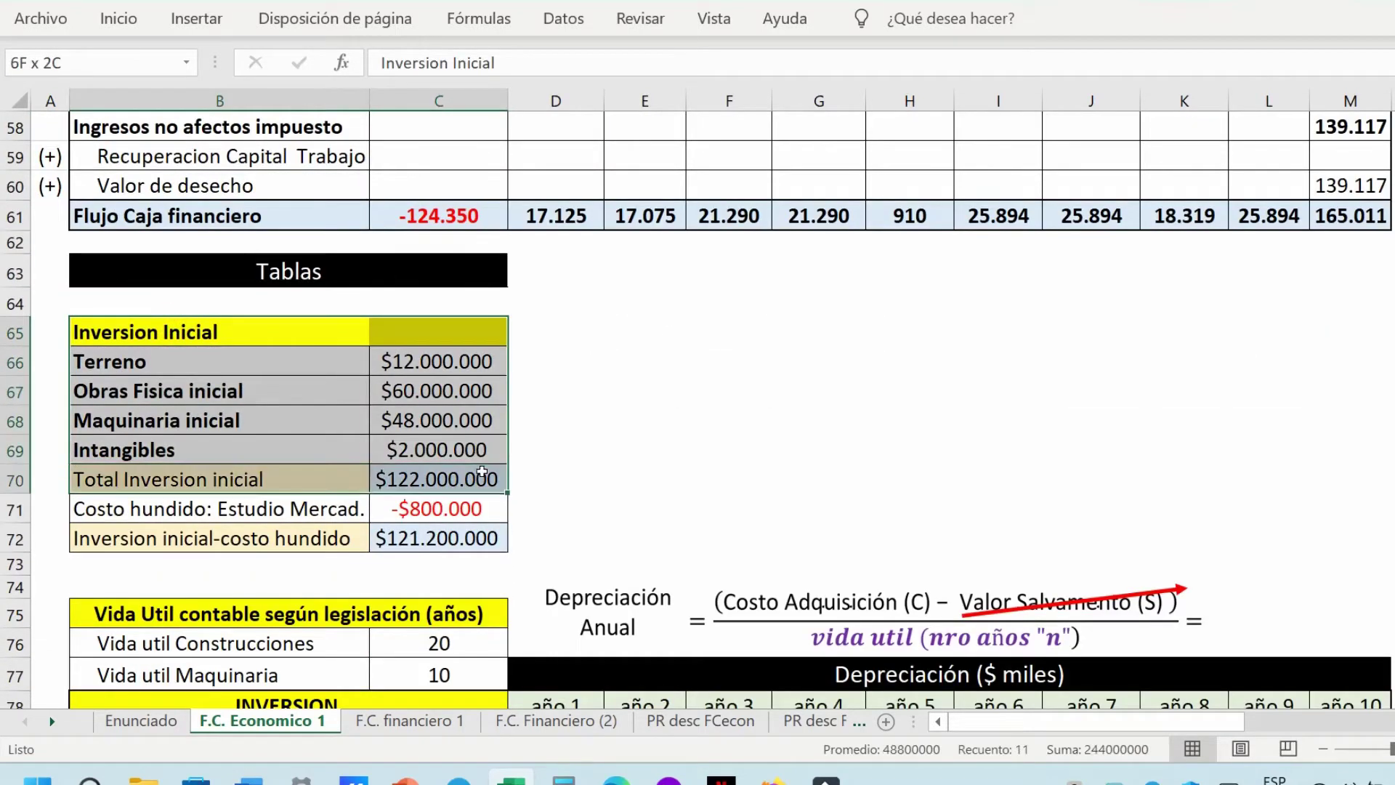
{"action": "left_click_drag", "start_coordinate": [141, 509], "coordinate": [405, 508]}
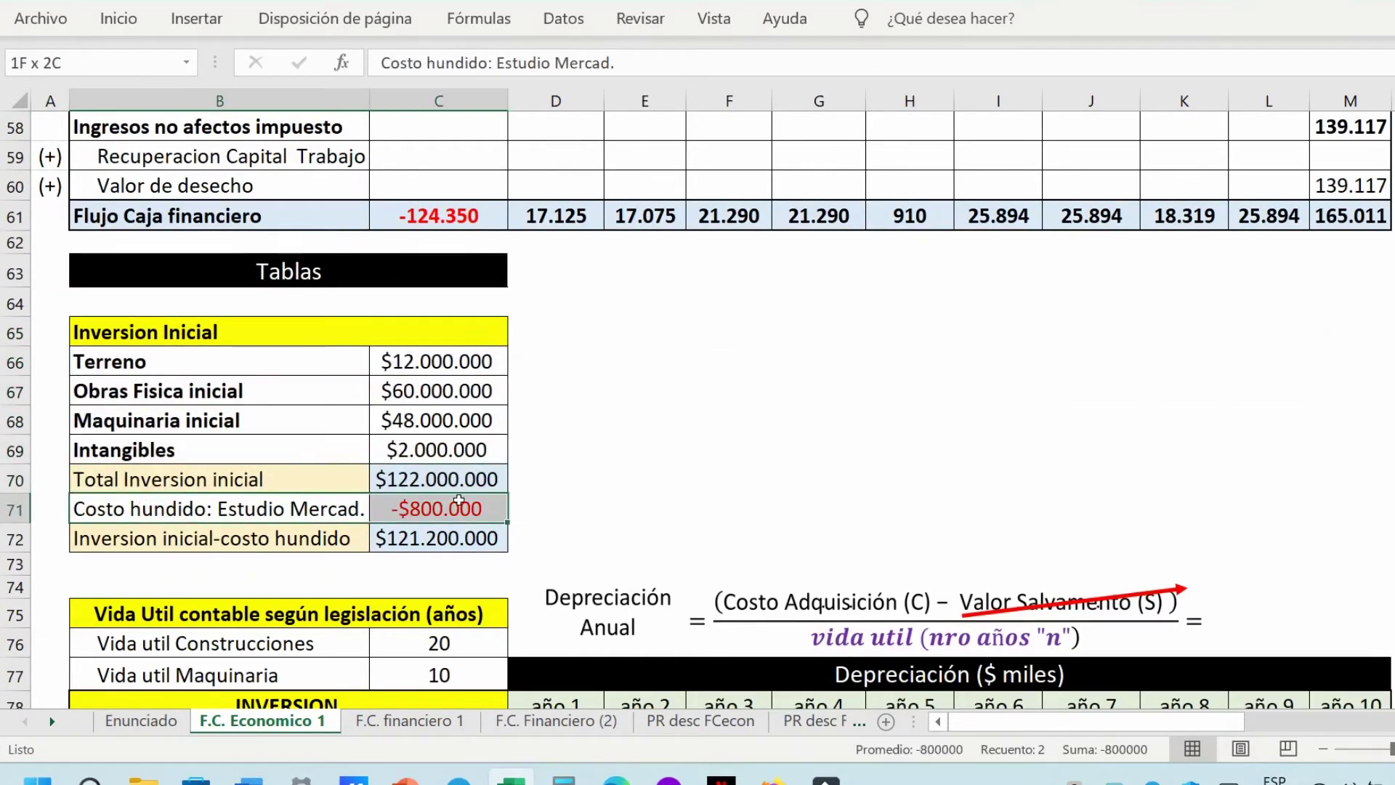
{"action": "left_click", "coordinate": [436, 538]}
Review the replacement and expansion investments, and trace the year 0 Inversion Capital de trabajo to the Capital de Trabajo table.
{"action": "scroll", "coordinate": [332, 397], "scroll_direction": "up", "scroll_amount": 5}
{"action": "left_click_drag", "start_coordinate": [331, 397], "coordinate": [1169, 419]}
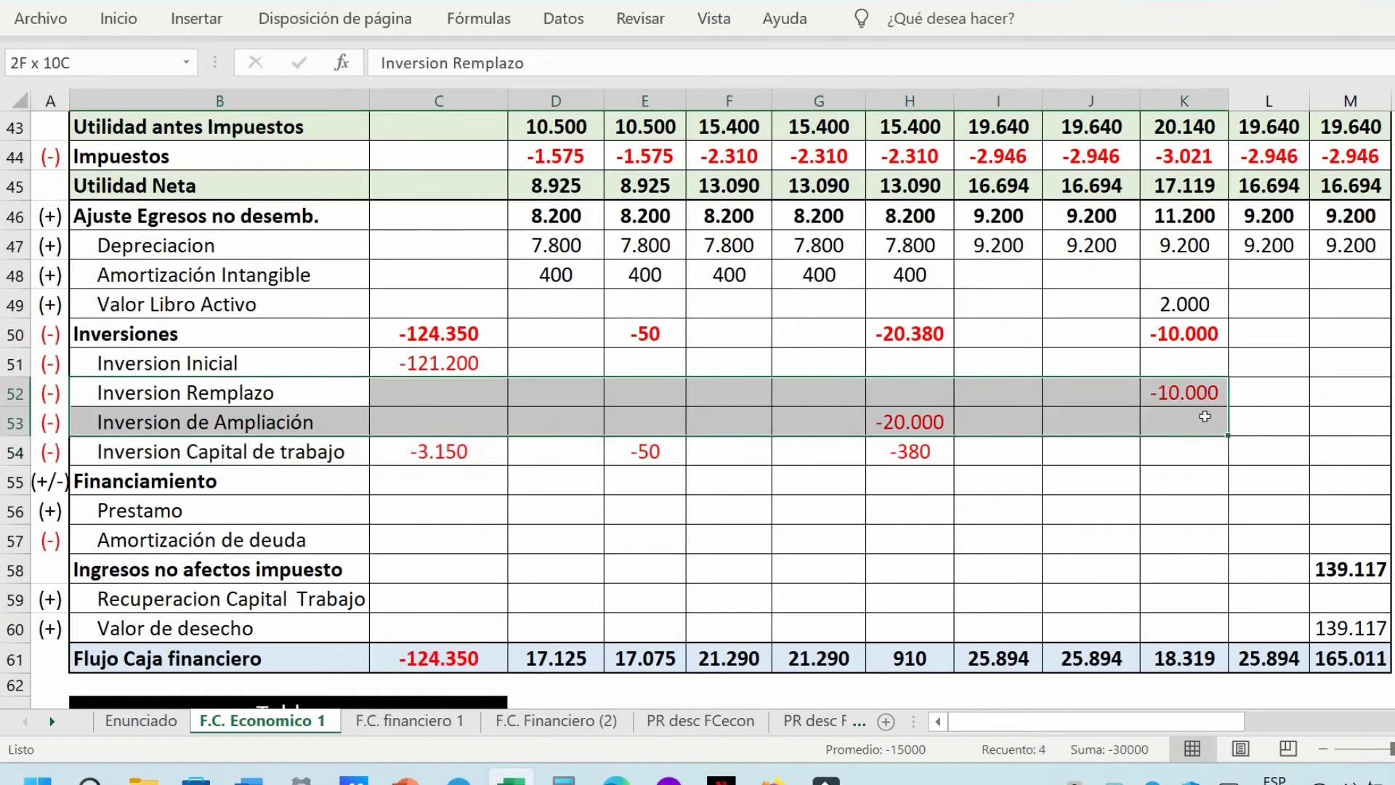
{"action": "left_click", "coordinate": [438, 363]}
{"action": "left_click_drag", "start_coordinate": [320, 454], "coordinate": [421, 454]}
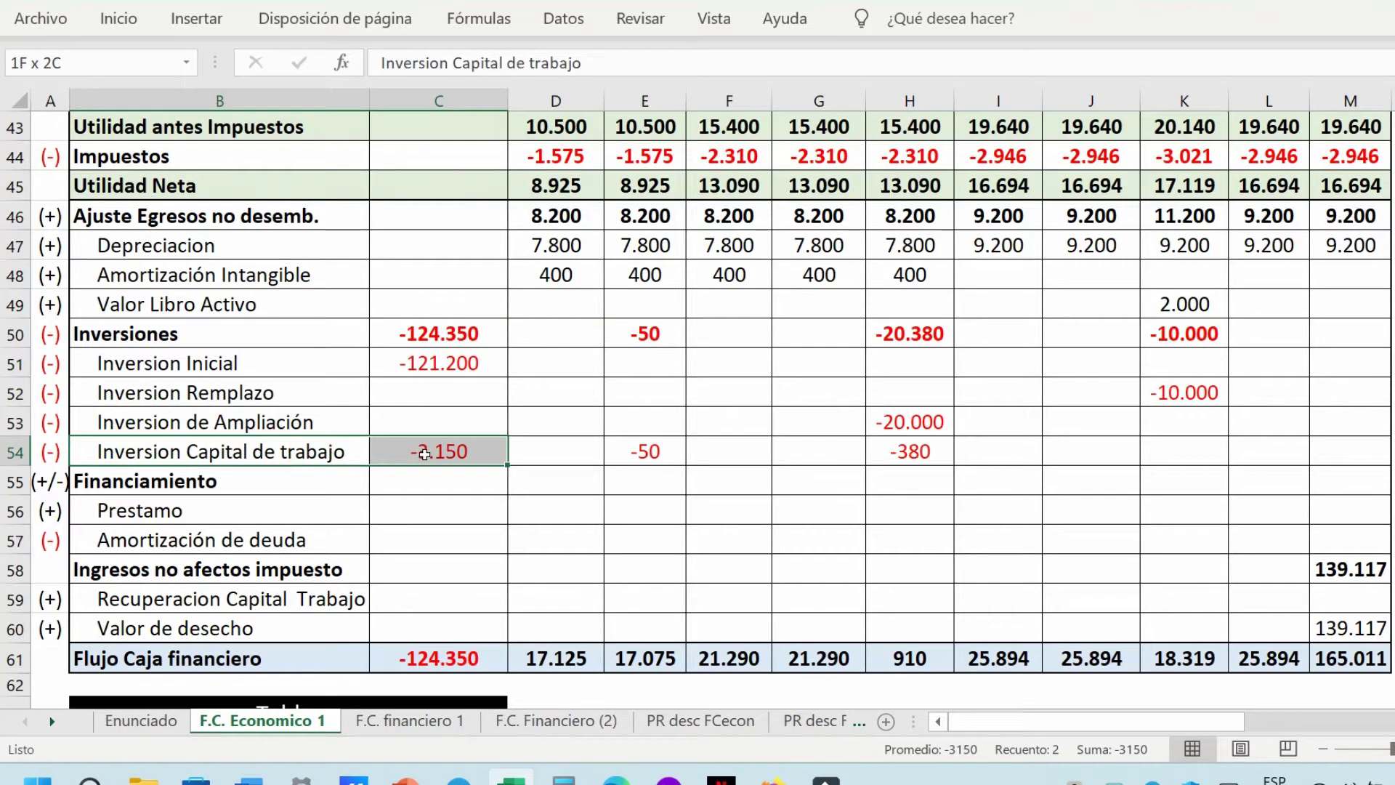
{"action": "double_click", "coordinate": [425, 454]}
{"action": "mouse_move", "coordinate": [498, 566]}
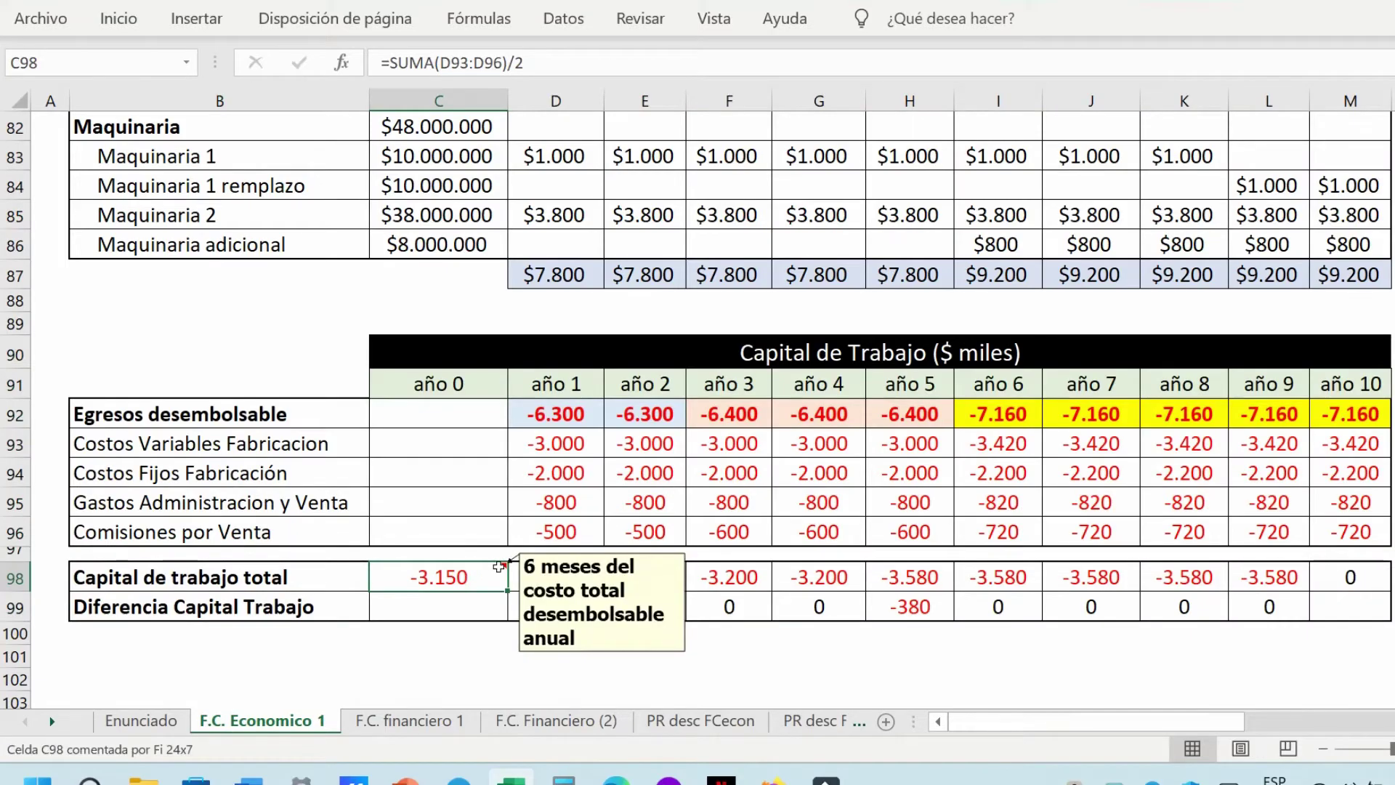
{"action": "scroll", "coordinate": [1345, 598], "scroll_direction": "up", "scroll_amount": 13}
Inspect the year 10 Recuperacion Capital Trabajo and Valor de desecho cells, and switch to the PDF containing the cash flow table.
{"action": "left_click_drag", "start_coordinate": [1350, 599], "coordinate": [365, 599]}
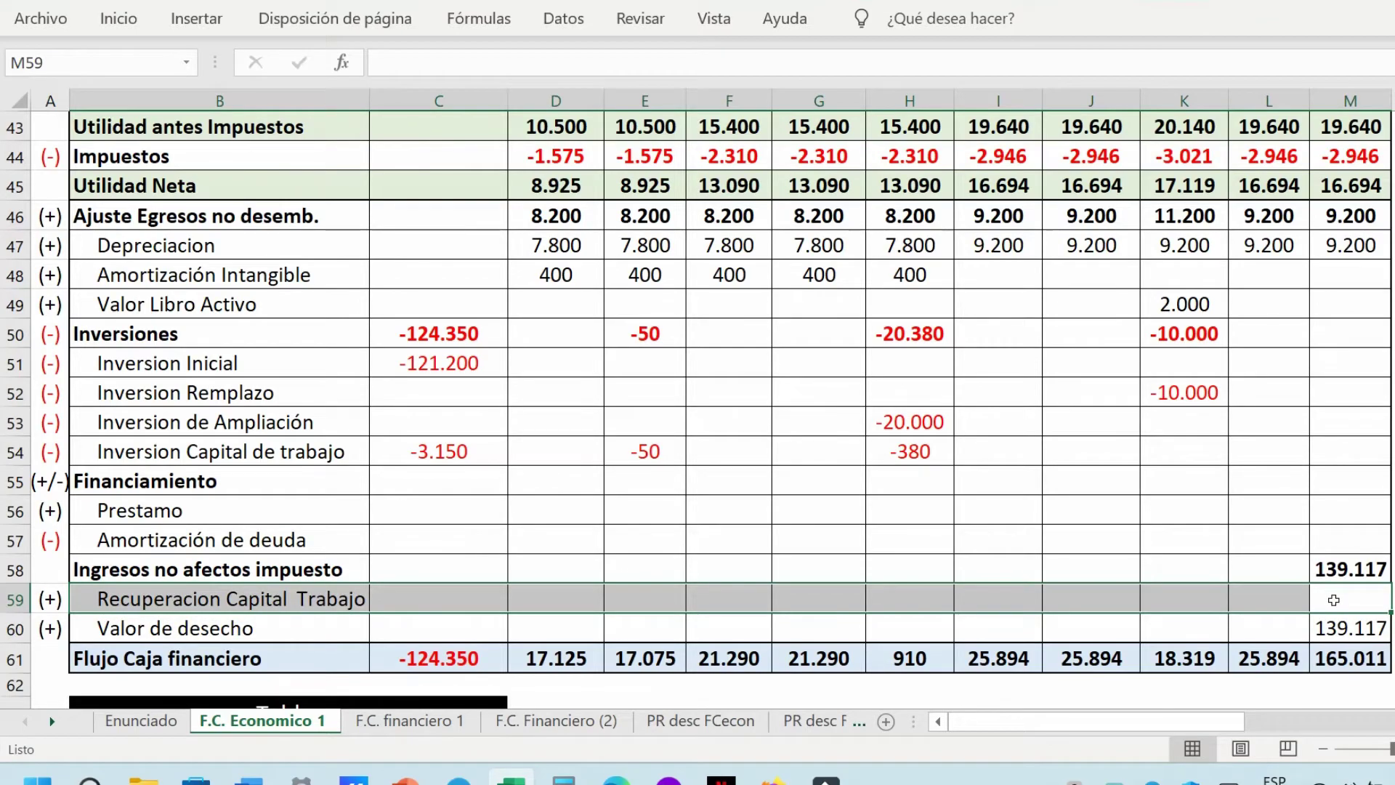
{"action": "left_click", "coordinate": [1330, 628]}
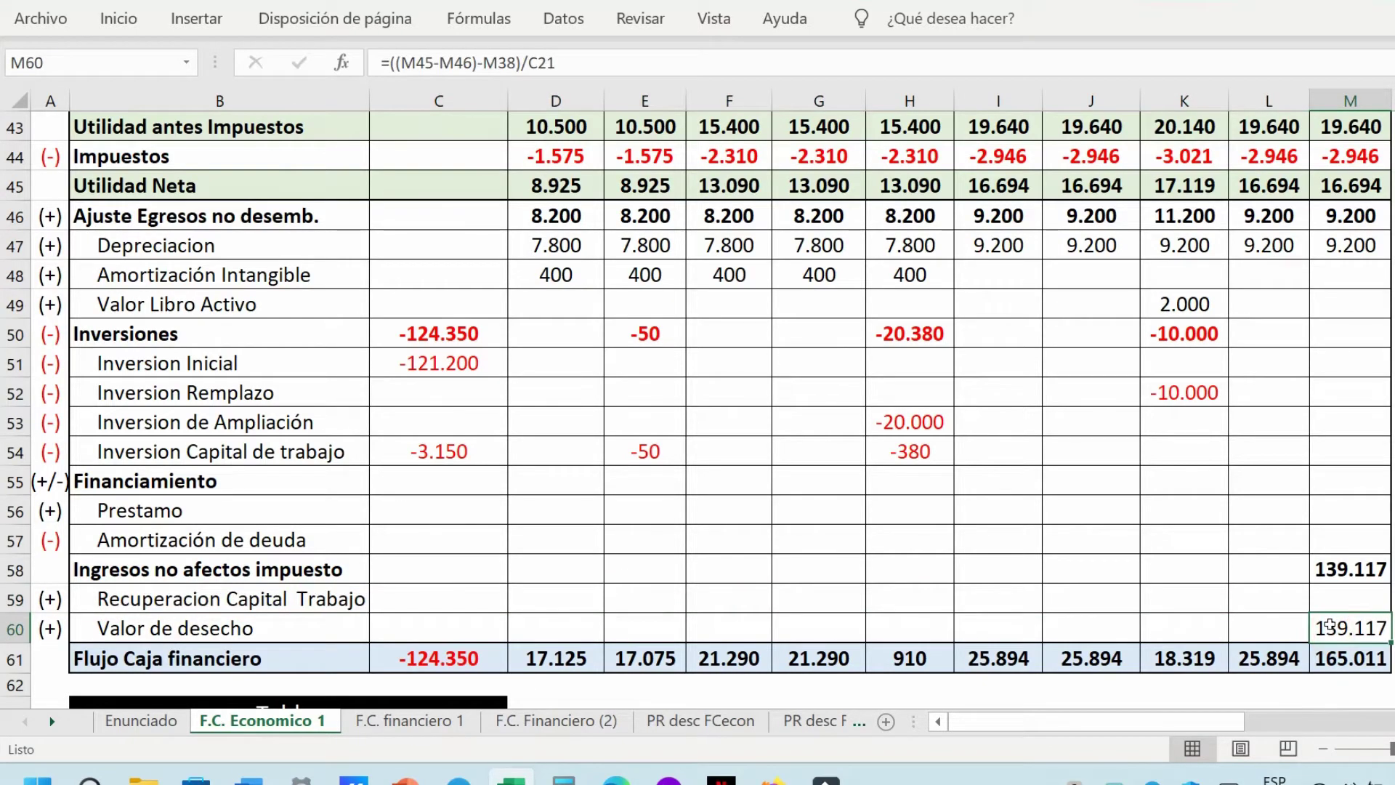
{"action": "left_click_drag", "start_coordinate": [1330, 627], "coordinate": [308, 630]}
{"action": "key", "text": "alt+Tab"}
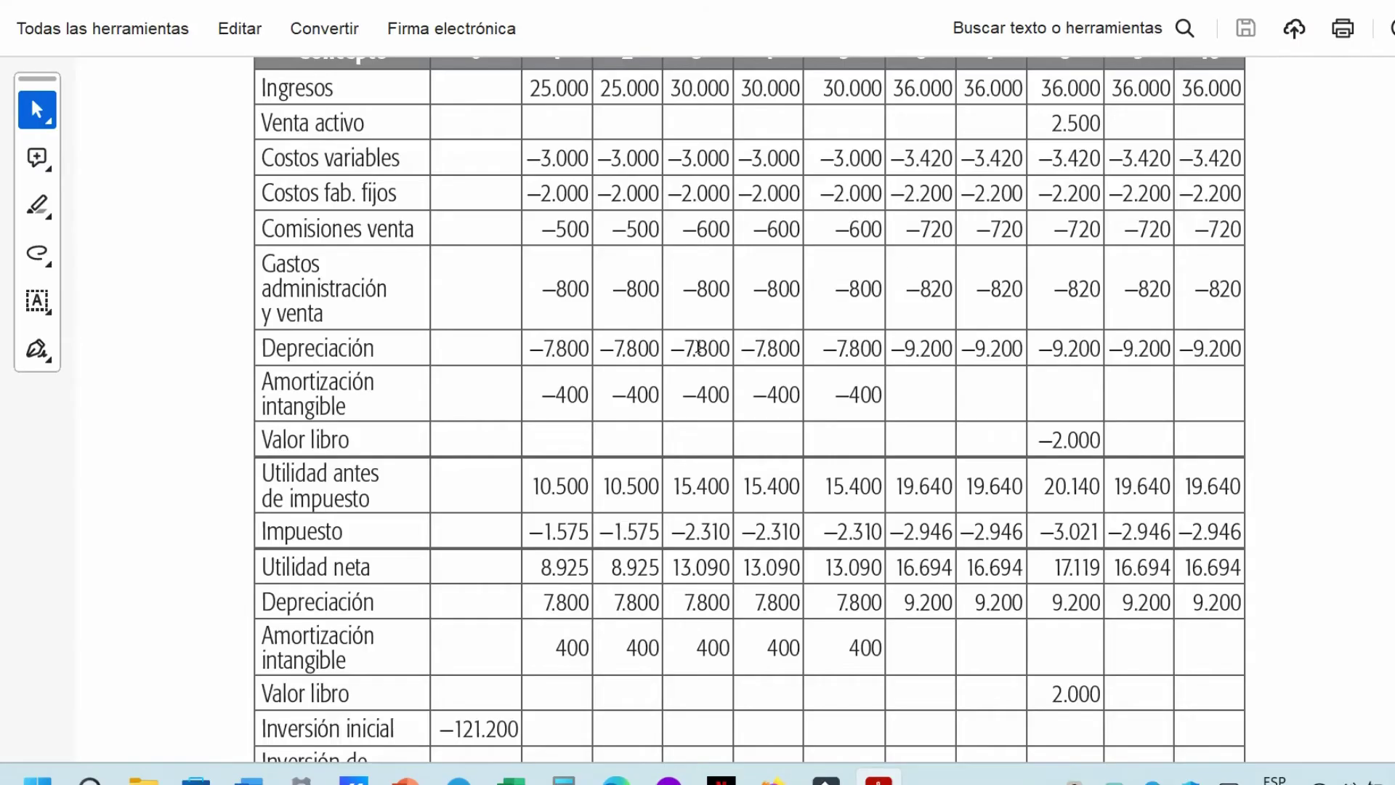
Locate the loan terms below the financed cash flow structure and mark the initial loan, the real interest rate and the equal annual installments over eight years.
{"action": "scroll", "coordinate": [700, 353], "scroll_direction": "down", "scroll_amount": 10}
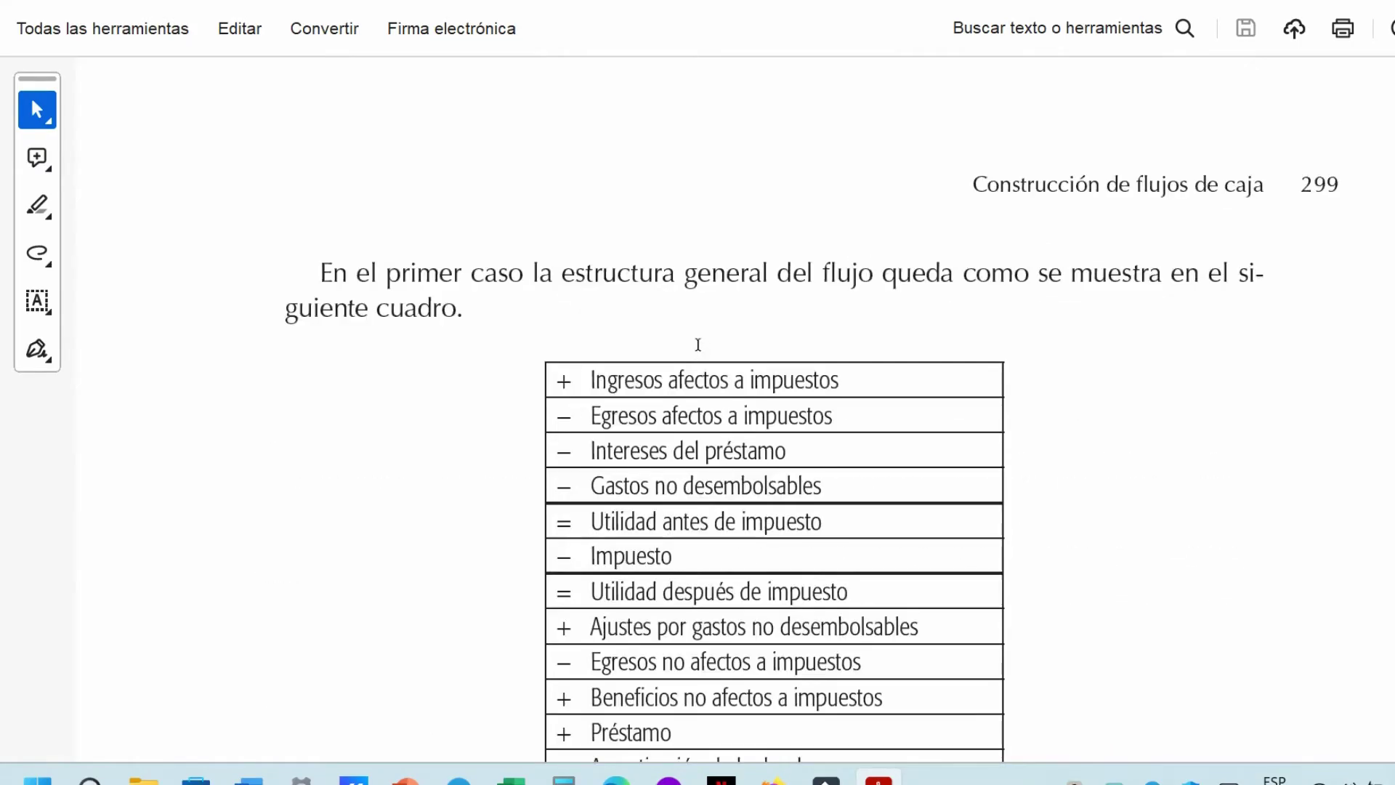
{"action": "scroll", "coordinate": [698, 344], "scroll_direction": "down", "scroll_amount": 5}
{"action": "scroll", "coordinate": [698, 344], "scroll_direction": "down", "scroll_amount": 1}
{"action": "left_click_drag", "start_coordinate": [286, 524], "coordinate": [666, 525]}
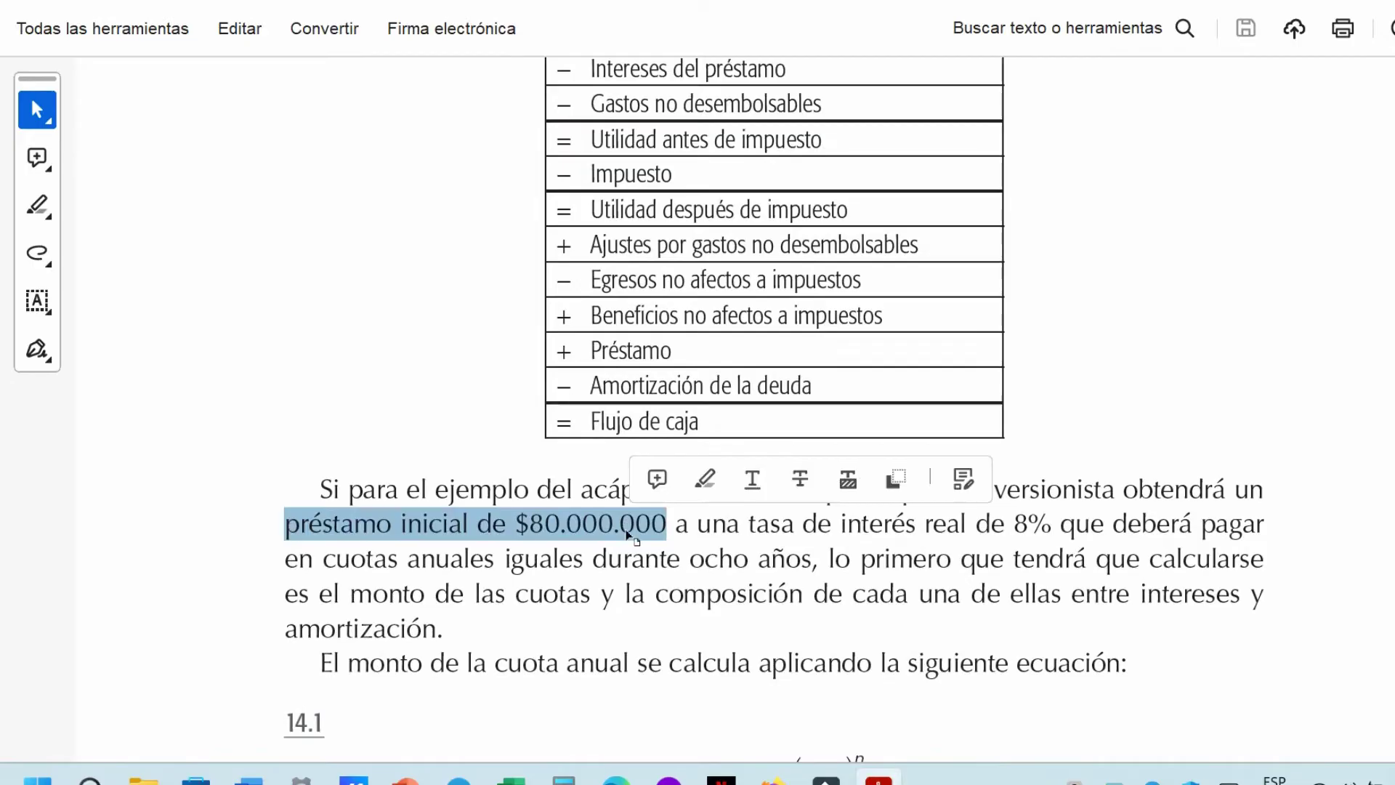
{"action": "left_click_drag", "start_coordinate": [751, 524], "coordinate": [1048, 526]}
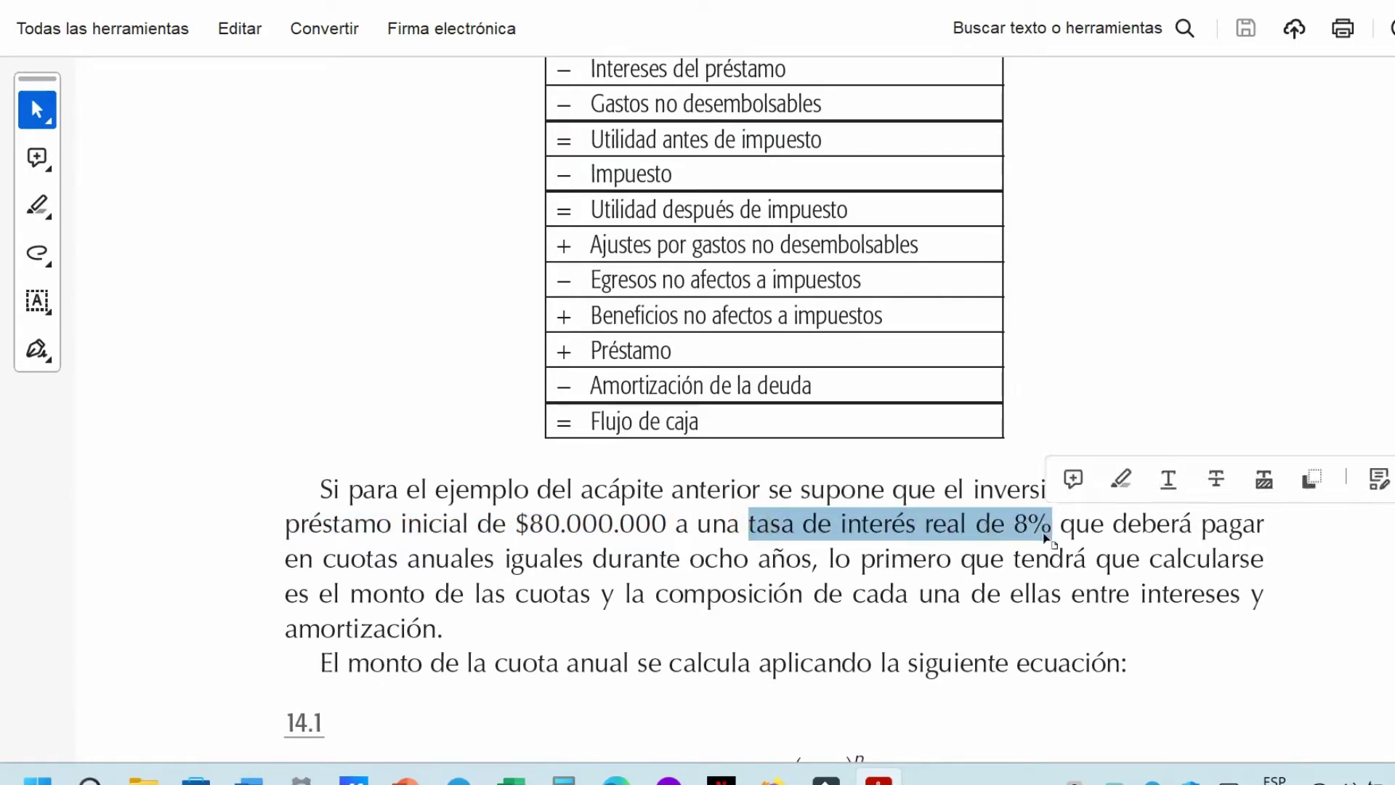
{"action": "left_click_drag", "start_coordinate": [1200, 524], "coordinate": [812, 560]}
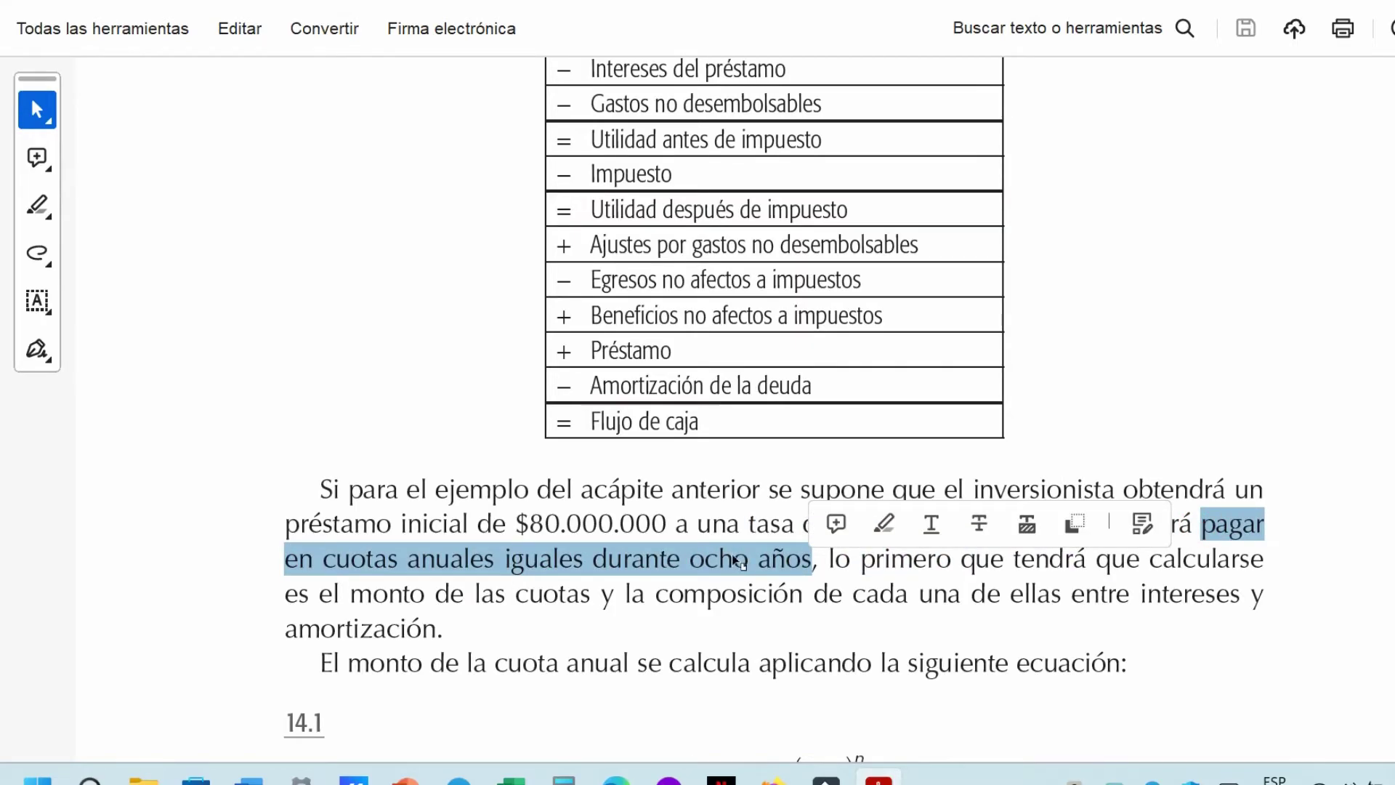
Return to the F.C. financiero 1 sheet and review the Prestamo Bancario data, the debt amortization methods picture and the Excel argument names.
{"action": "key", "text": "alt+Tab"}
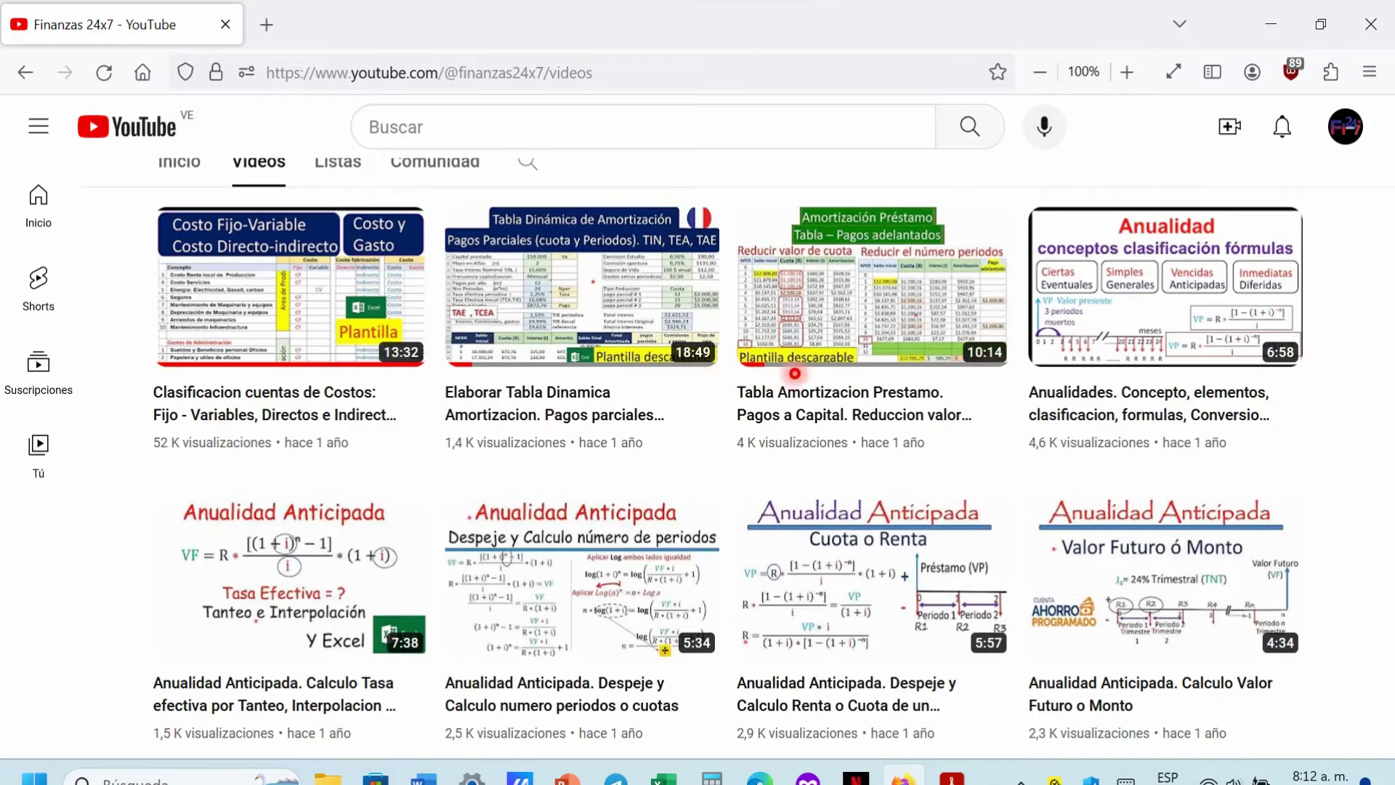
{"action": "left_click_drag", "start_coordinate": [218, 261], "coordinate": [408, 262]}
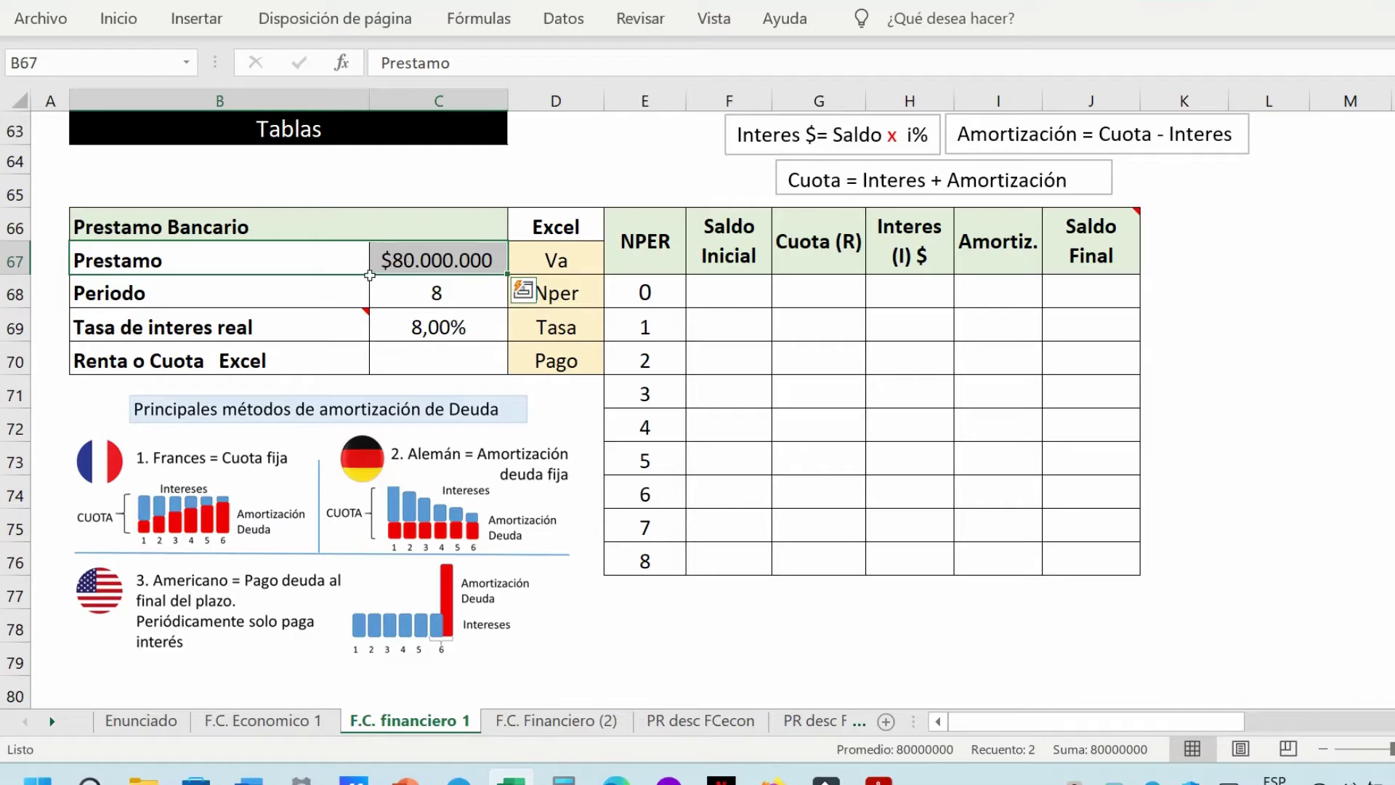
{"action": "left_click_drag", "start_coordinate": [218, 289], "coordinate": [381, 291]}
{"action": "left_click", "coordinate": [175, 327]}
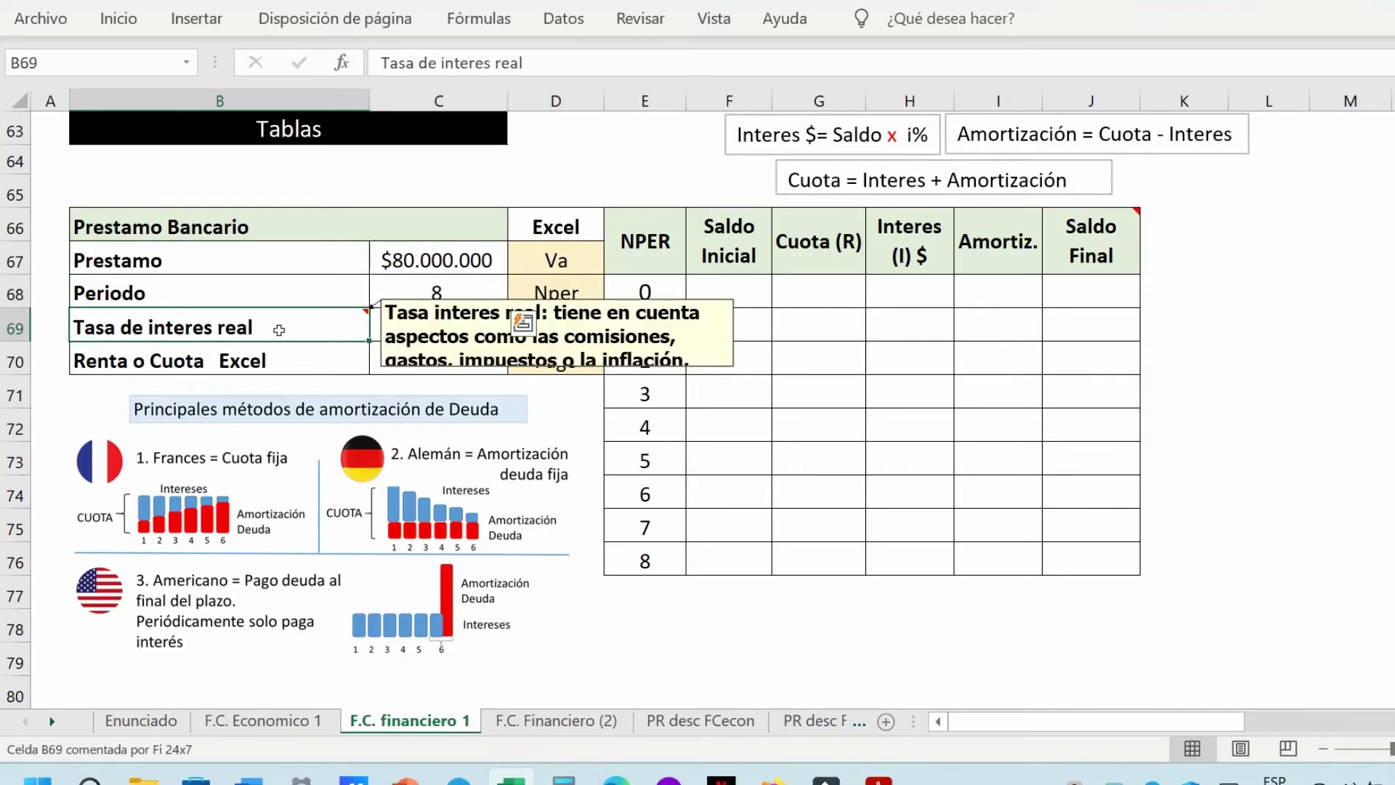
{"action": "left_click", "coordinate": [464, 320]}
{"action": "left_click", "coordinate": [287, 463]}
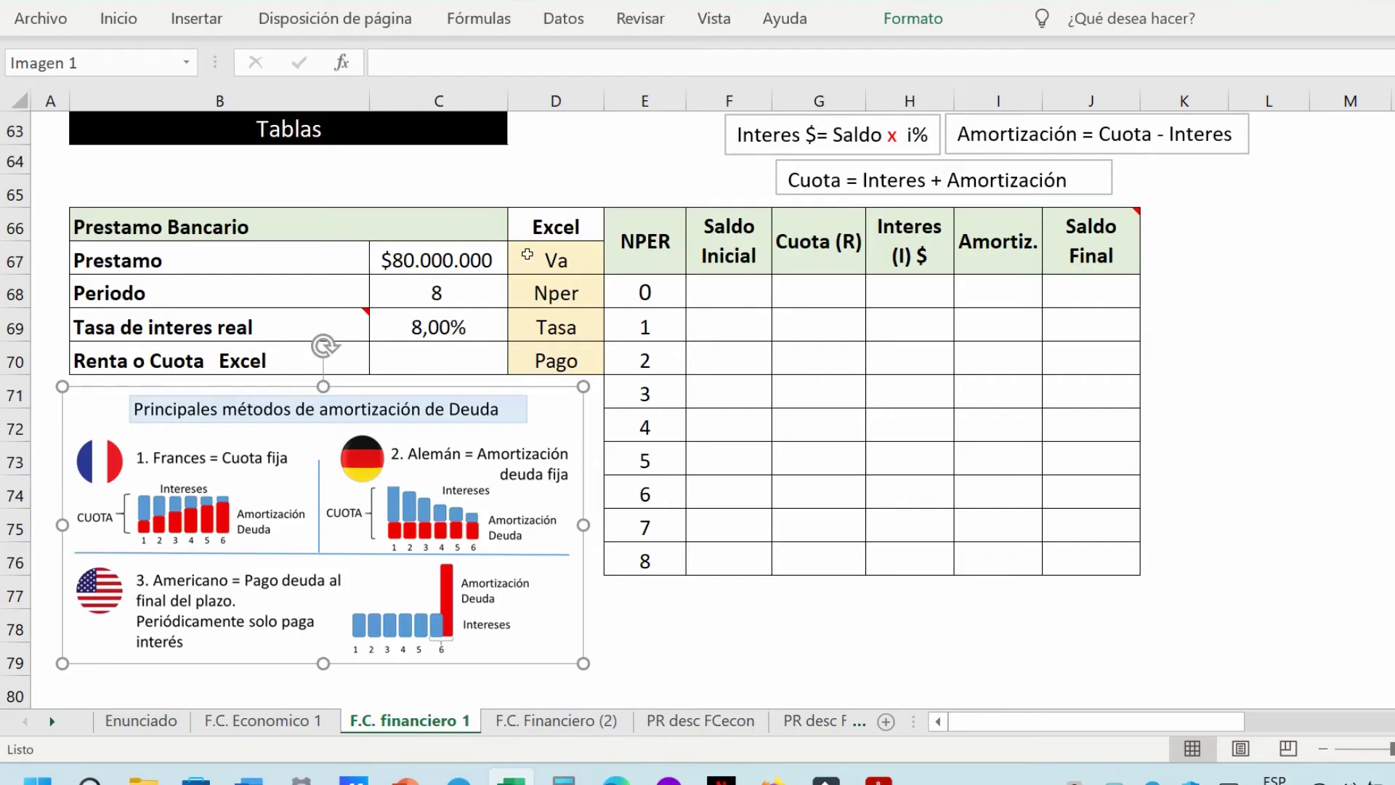
{"action": "left_click_drag", "start_coordinate": [528, 254], "coordinate": [549, 364]}
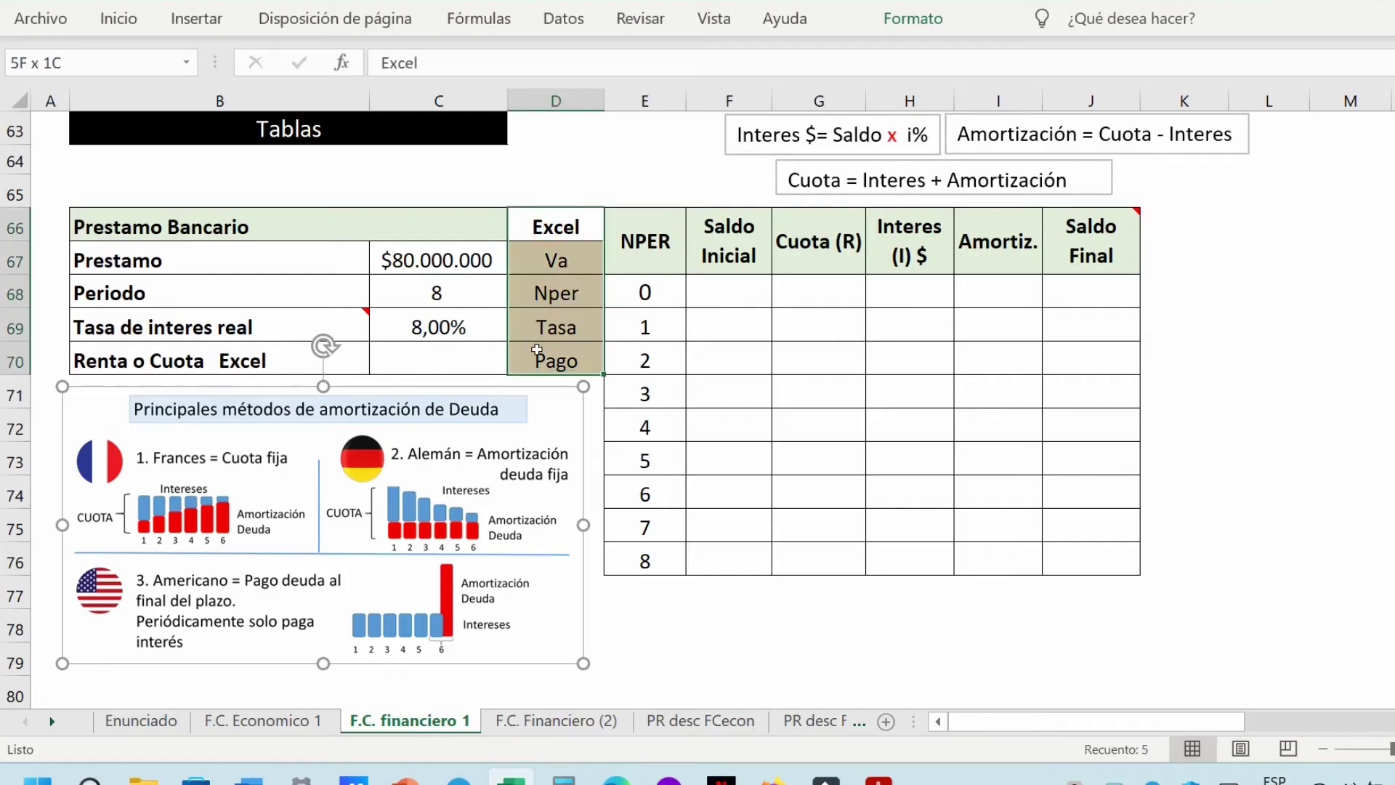
Insert the PAGO financial function in the Renta o Cuota cell C70.
{"action": "left_click", "coordinate": [458, 356]}
{"action": "left_click_drag", "start_coordinate": [351, 359], "coordinate": [407, 360]}
{"action": "left_click", "coordinate": [418, 358]}
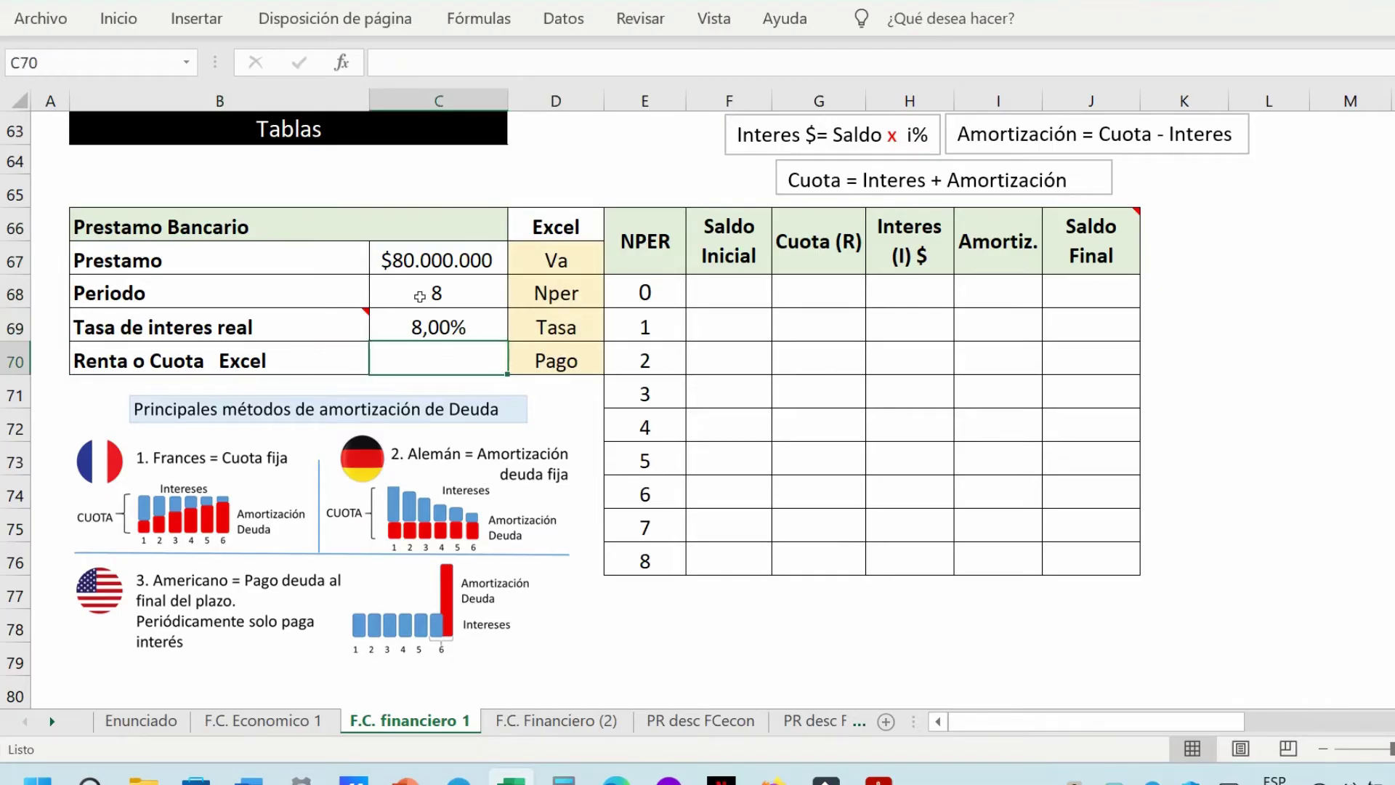
{"action": "left_click", "coordinate": [481, 20]}
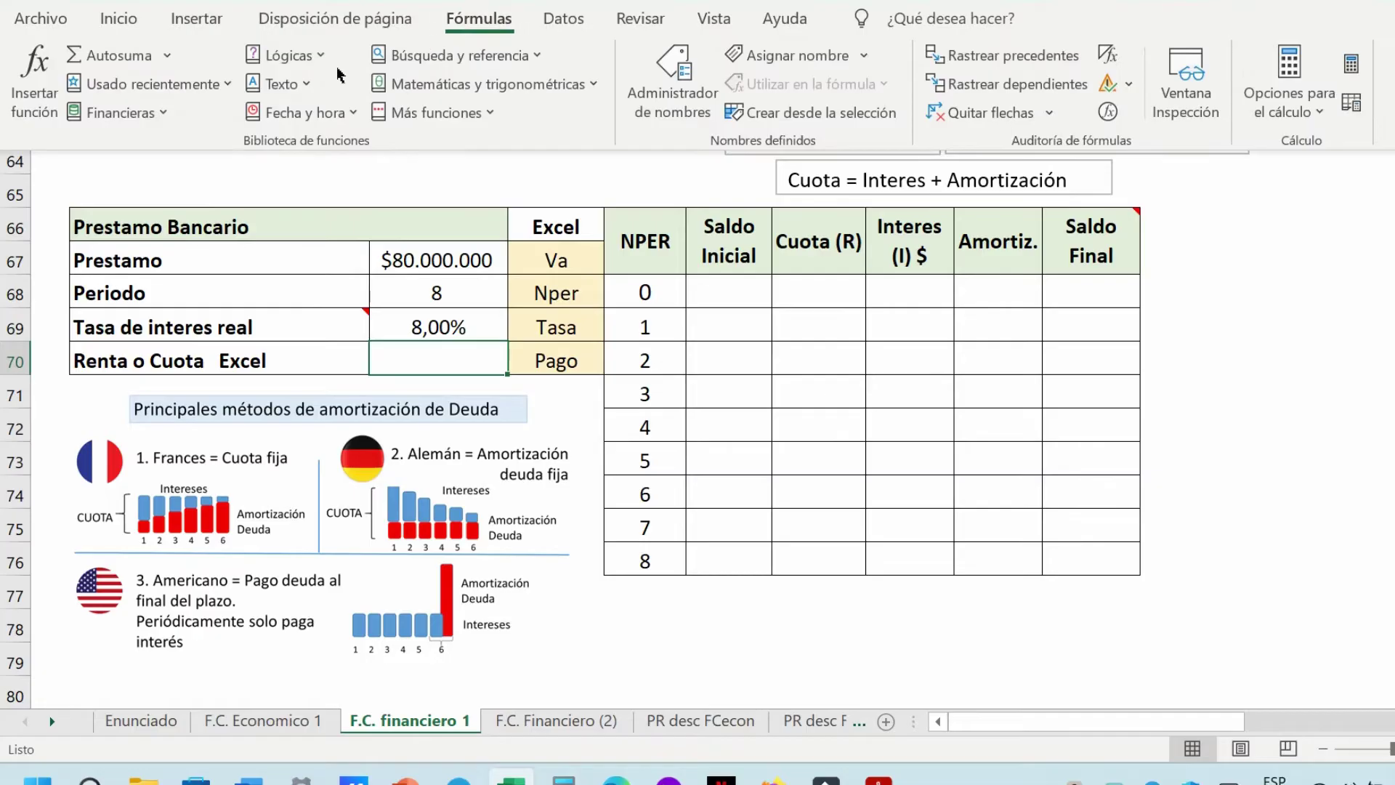
{"action": "left_click", "coordinate": [157, 114]}
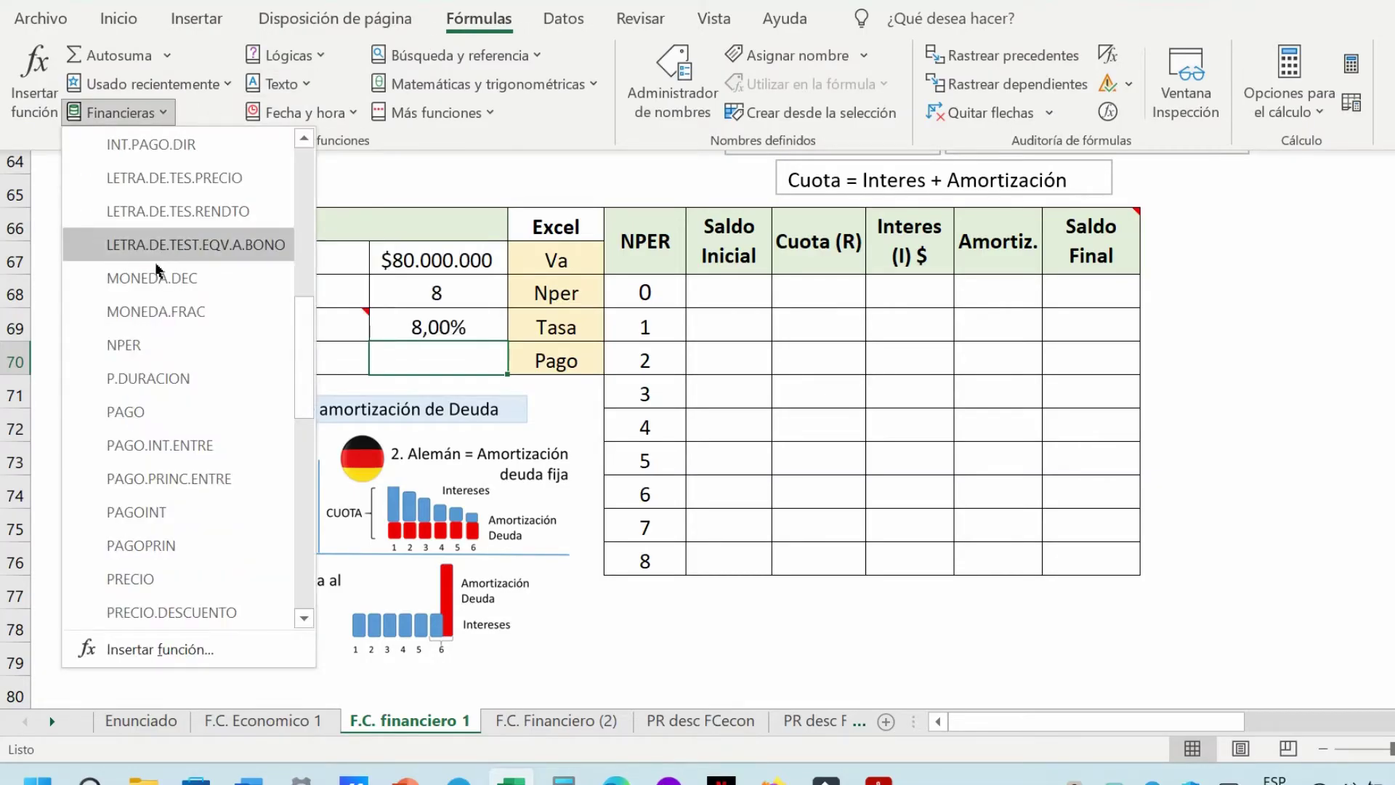
{"action": "left_click", "coordinate": [145, 412]}
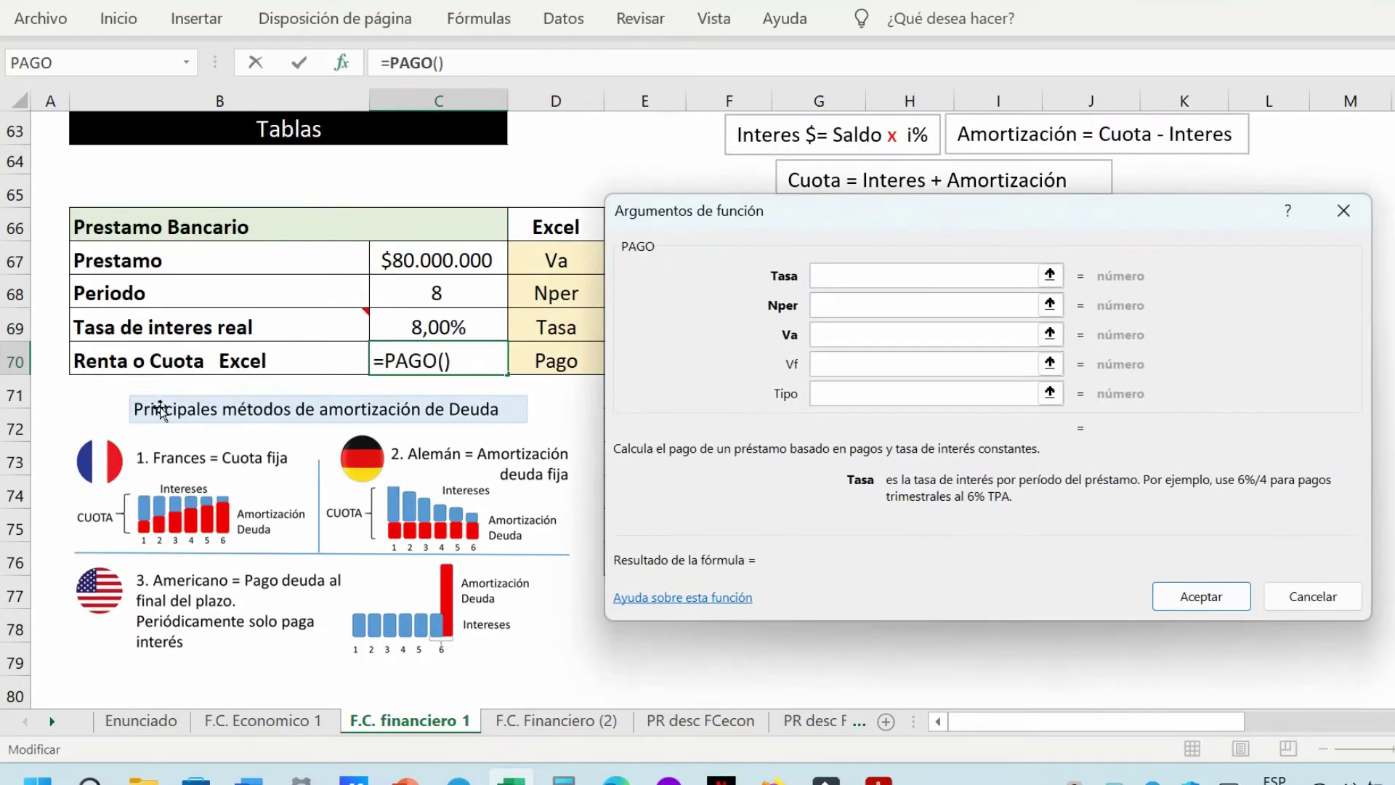
Fill in the PAGO arguments with Tasa C69, Nper C68 and Va C67, leaving Vf and Tipo empty, and accept the function.
{"action": "left_click", "coordinate": [455, 320]}
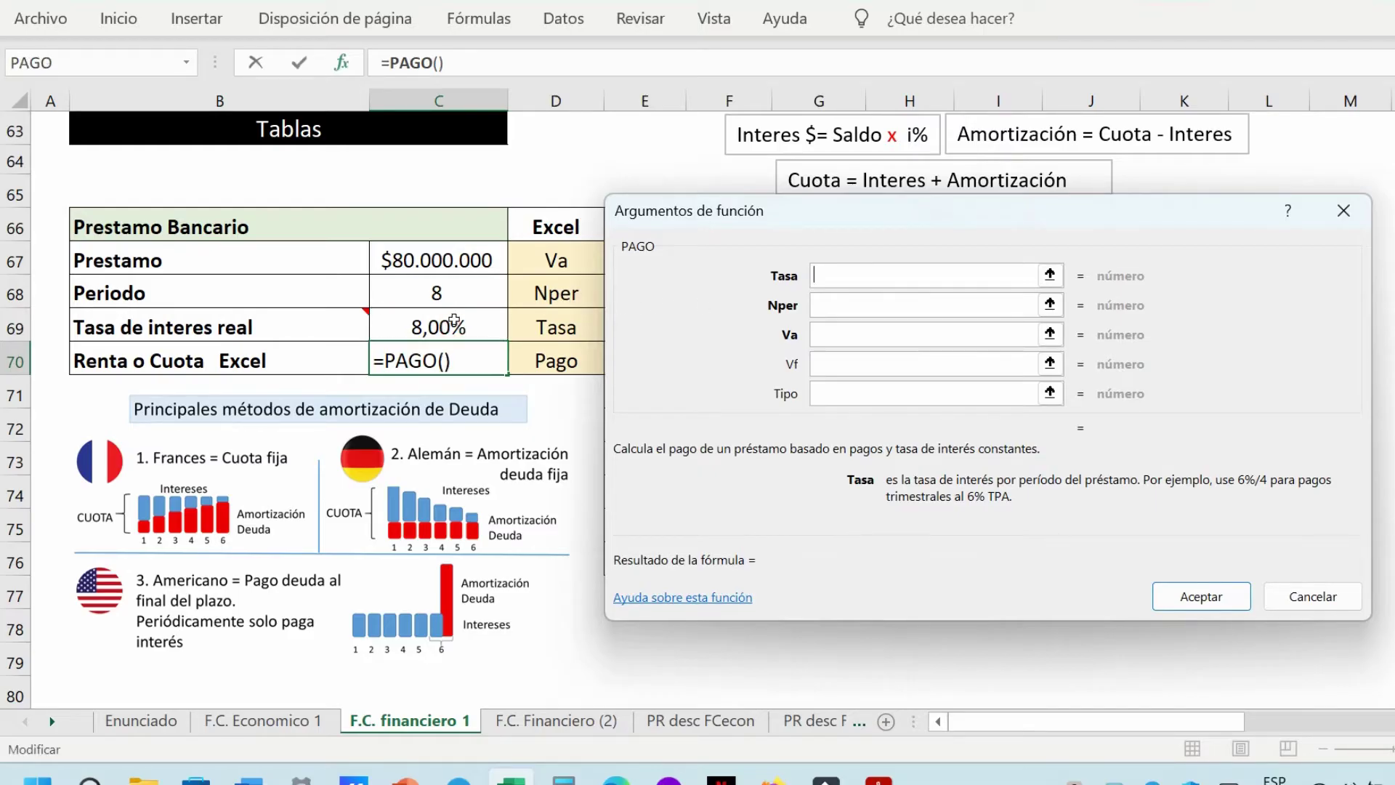
{"action": "left_click", "coordinate": [455, 319]}
{"action": "left_click", "coordinate": [454, 320]}
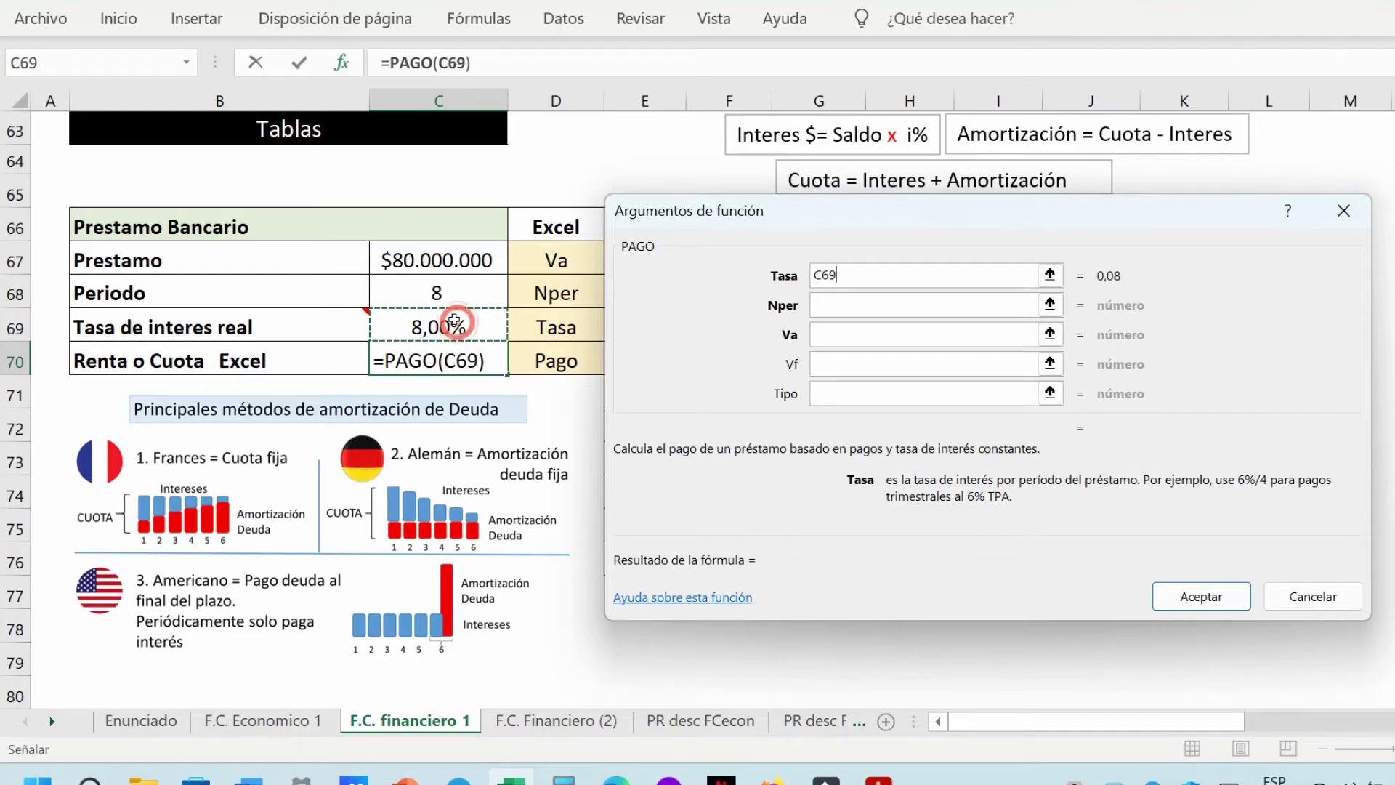
{"action": "left_click", "coordinate": [822, 304]}
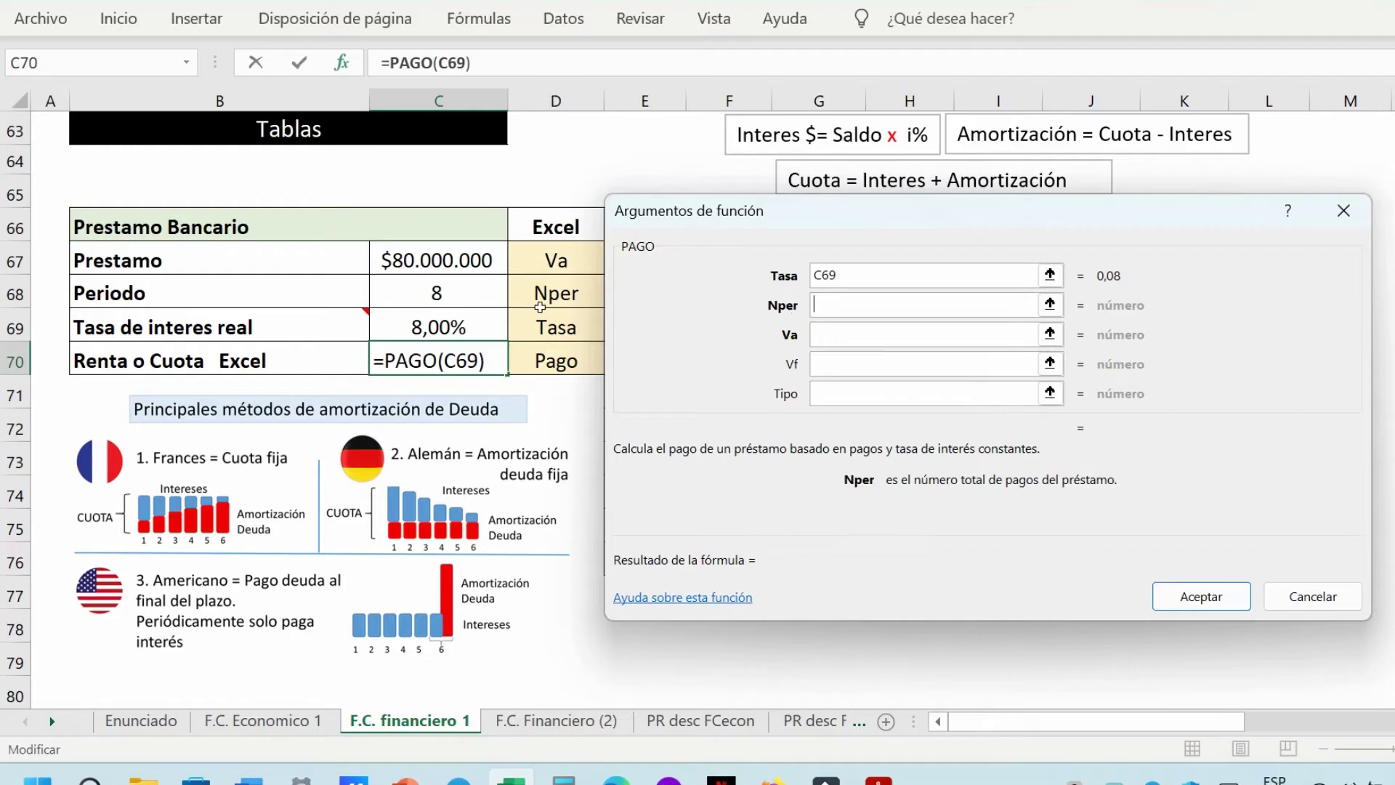
{"action": "left_click", "coordinate": [439, 292]}
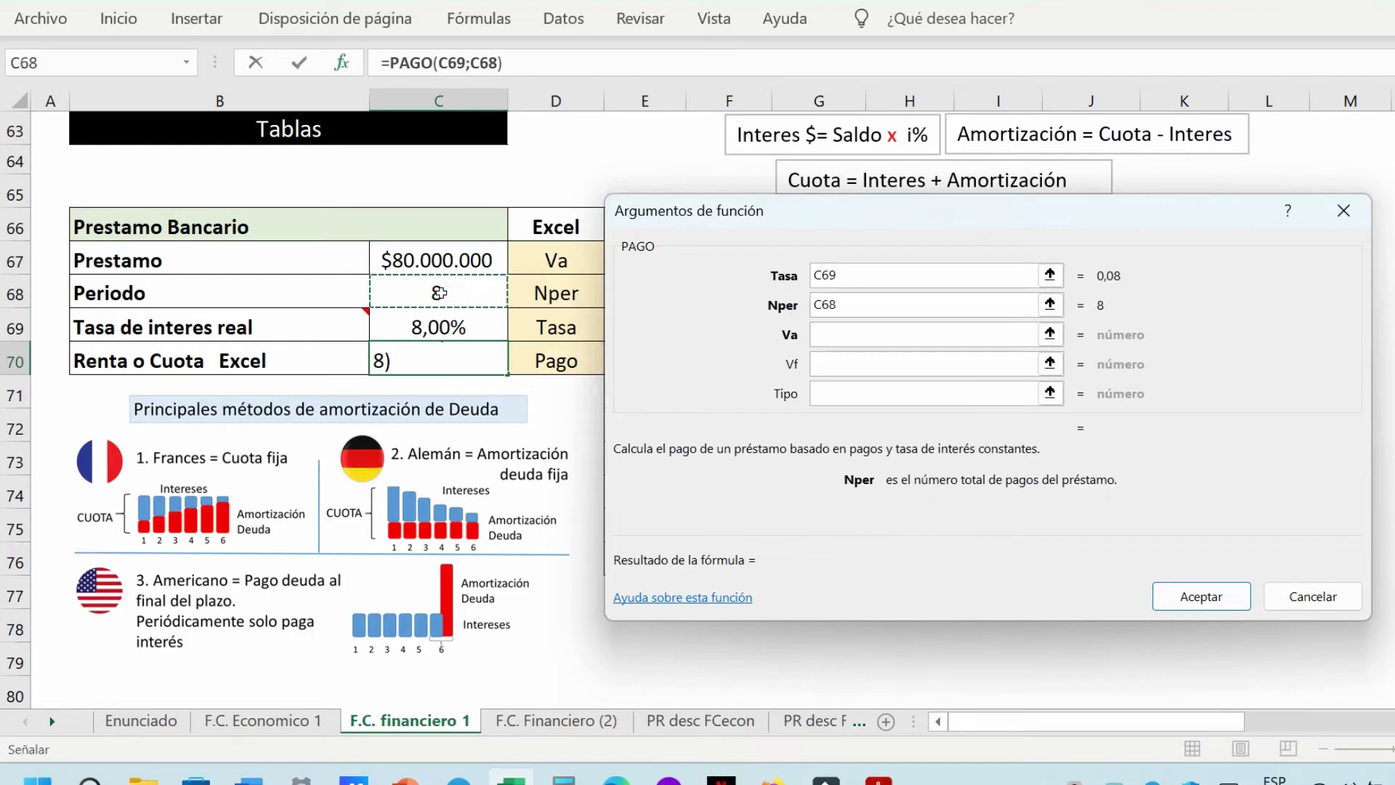
{"action": "left_click", "coordinate": [829, 334]}
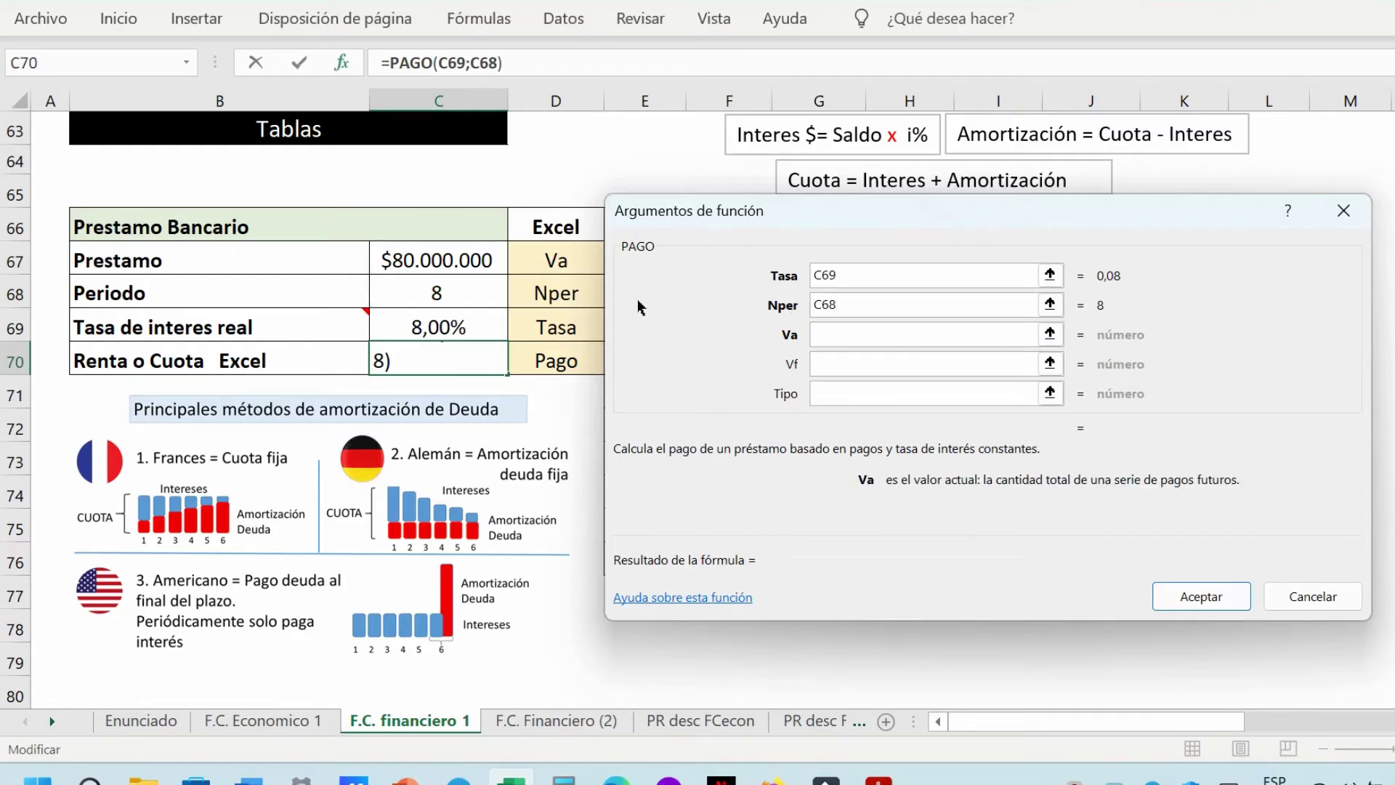
{"action": "left_click", "coordinate": [440, 259]}
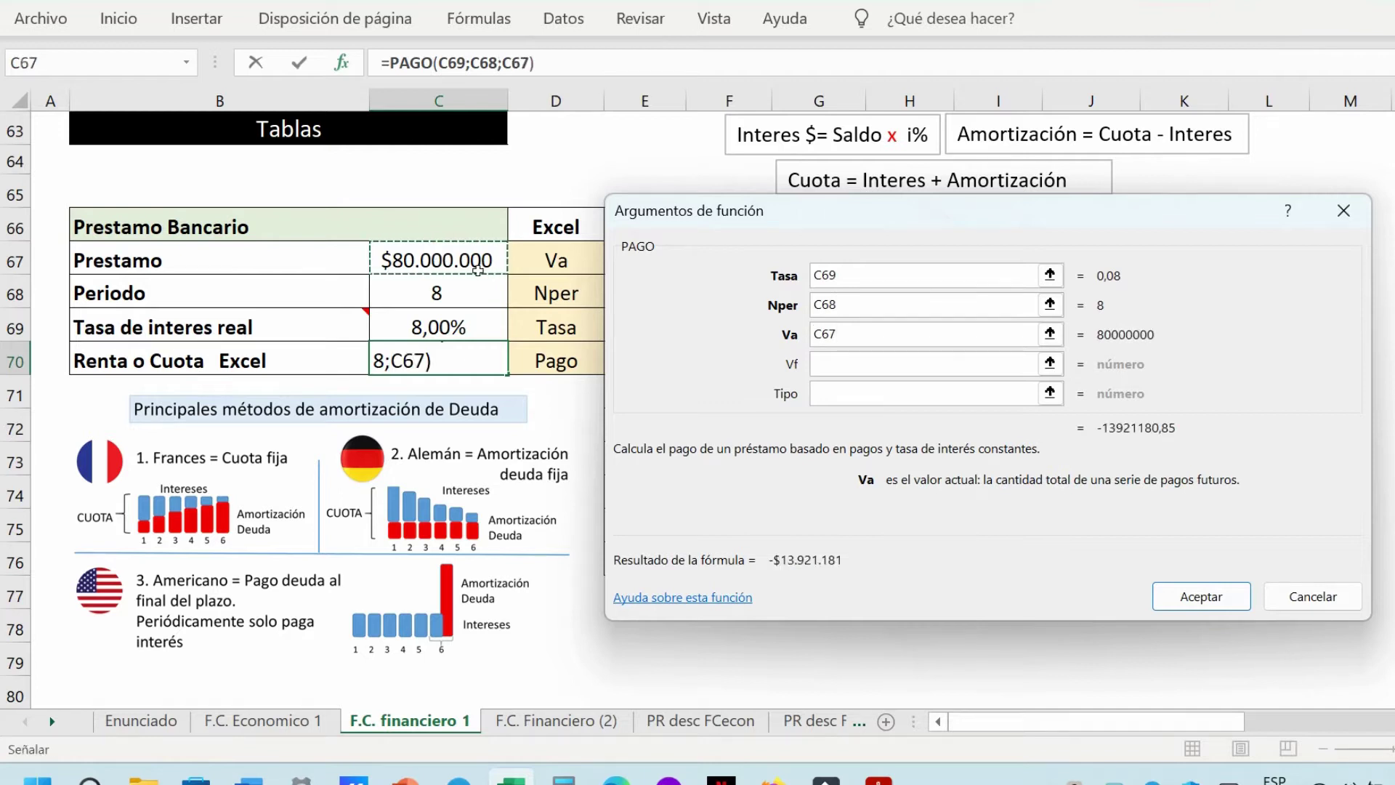
{"action": "left_click", "coordinate": [830, 390]}
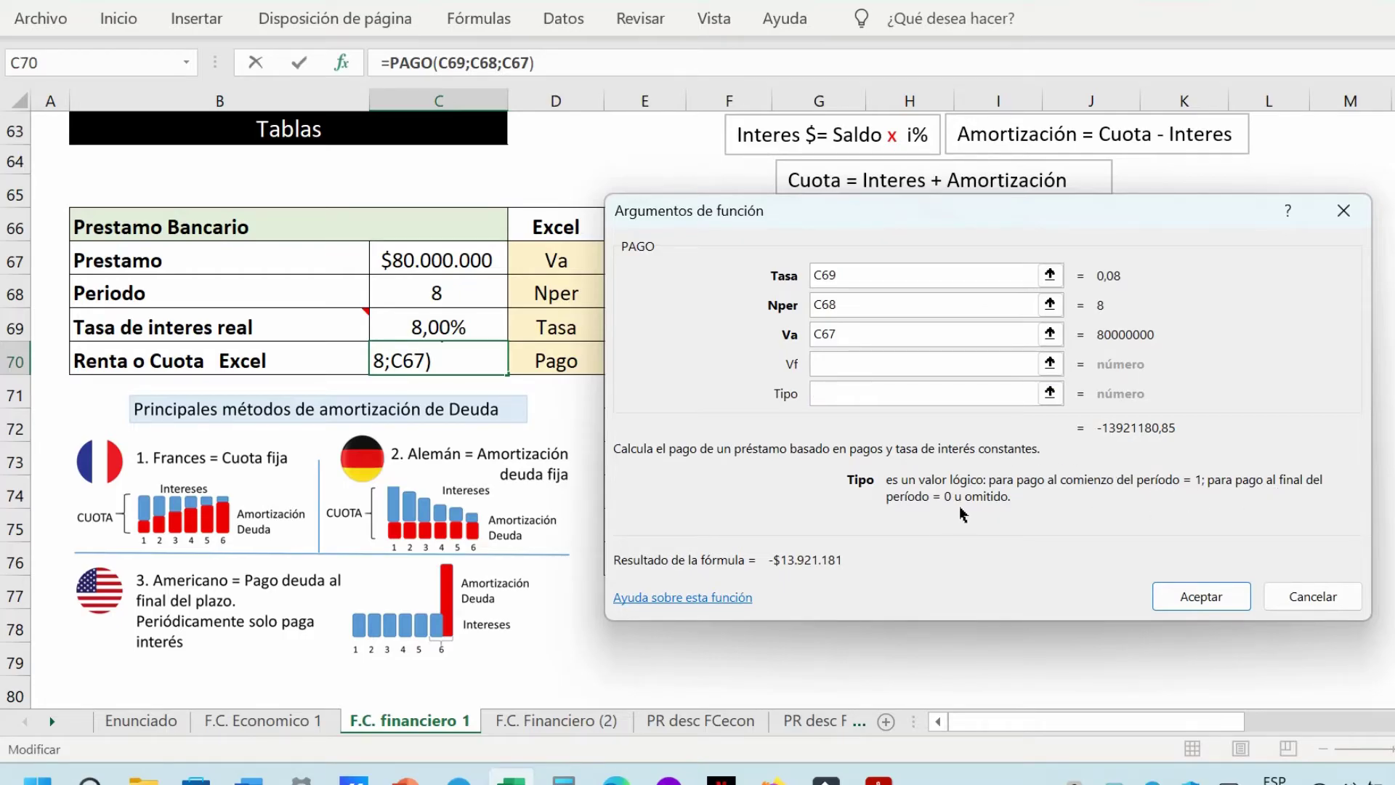
{"action": "left_click", "coordinate": [1210, 602]}
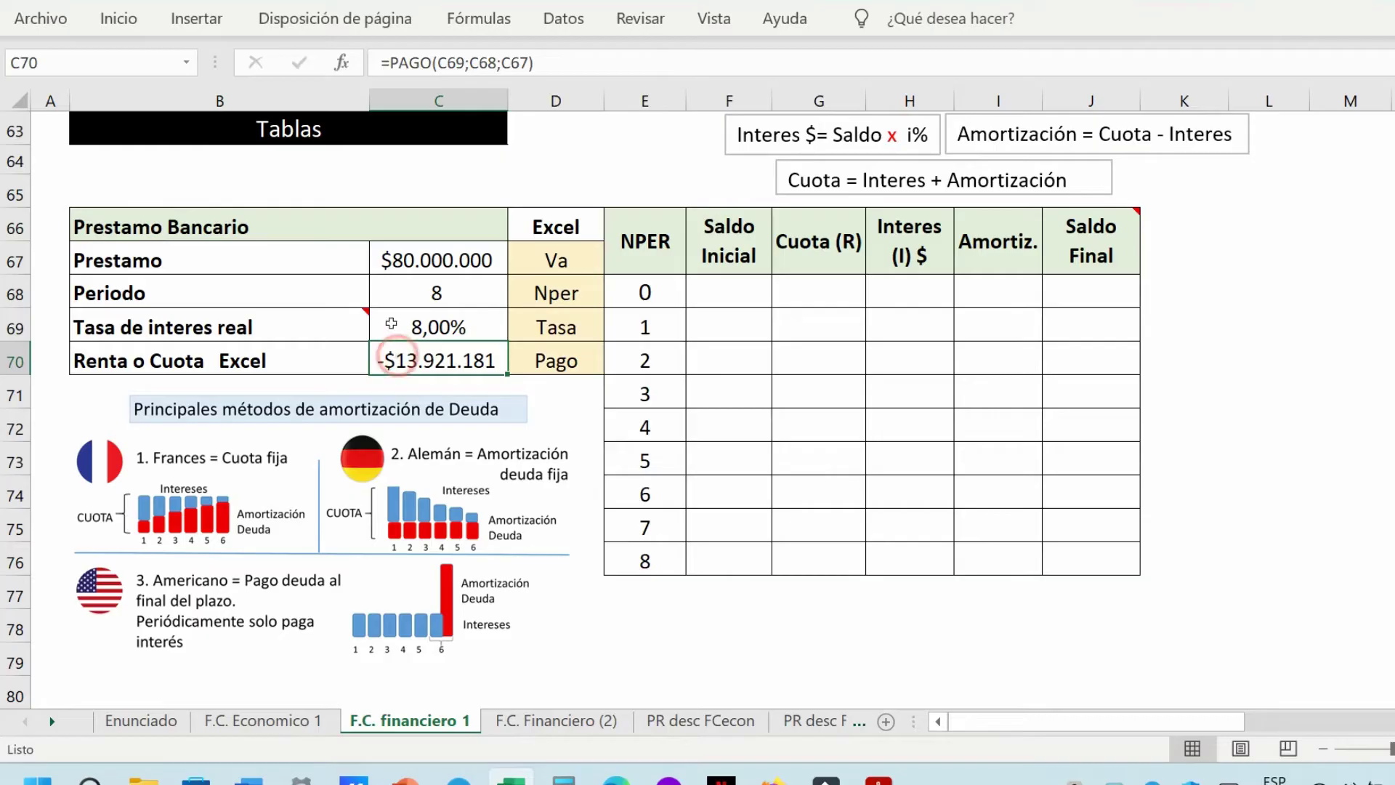
Add a minus sign before PAGO in the C70 formula so it reads =-PAGO(C69;C68;C67).
{"action": "left_click", "coordinate": [386, 56]}
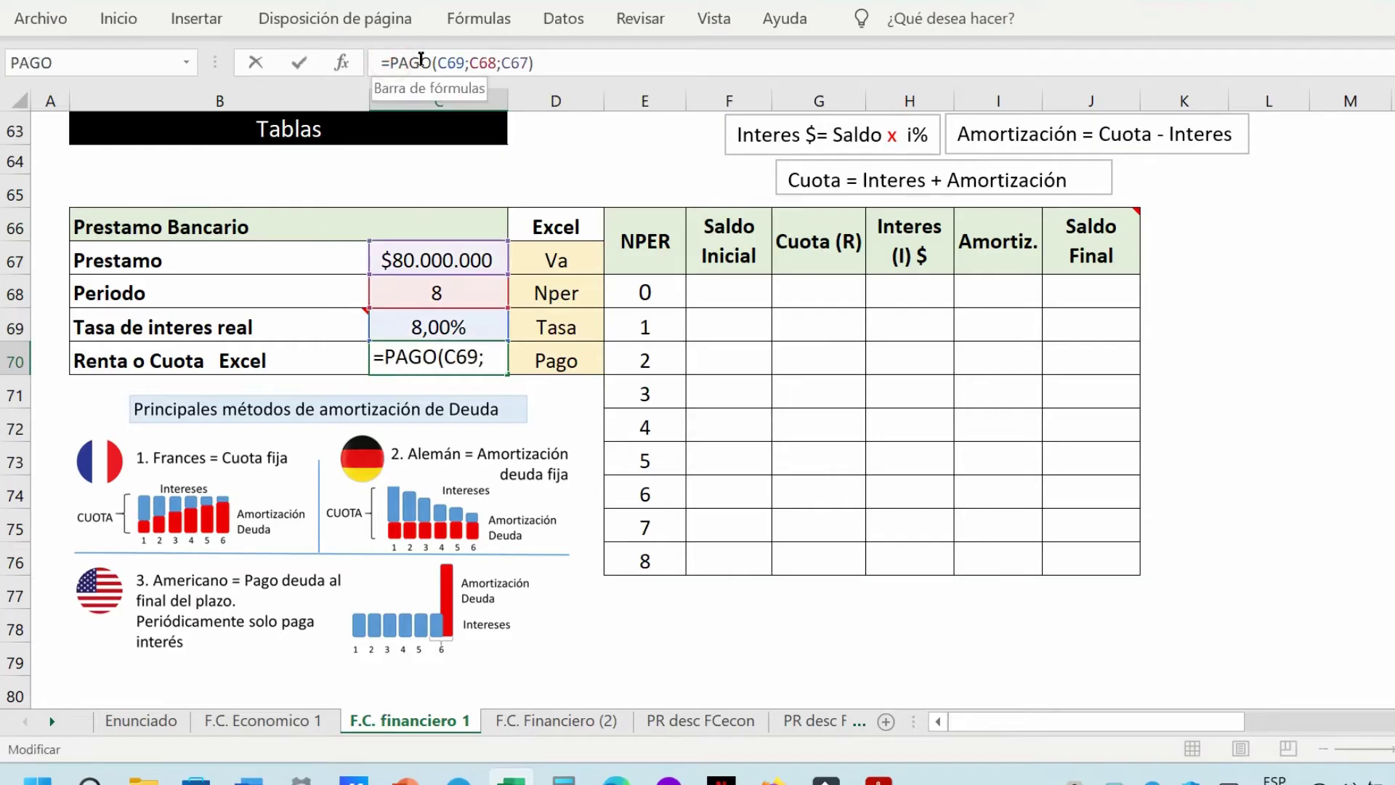
{"action": "type", "text": "-"}
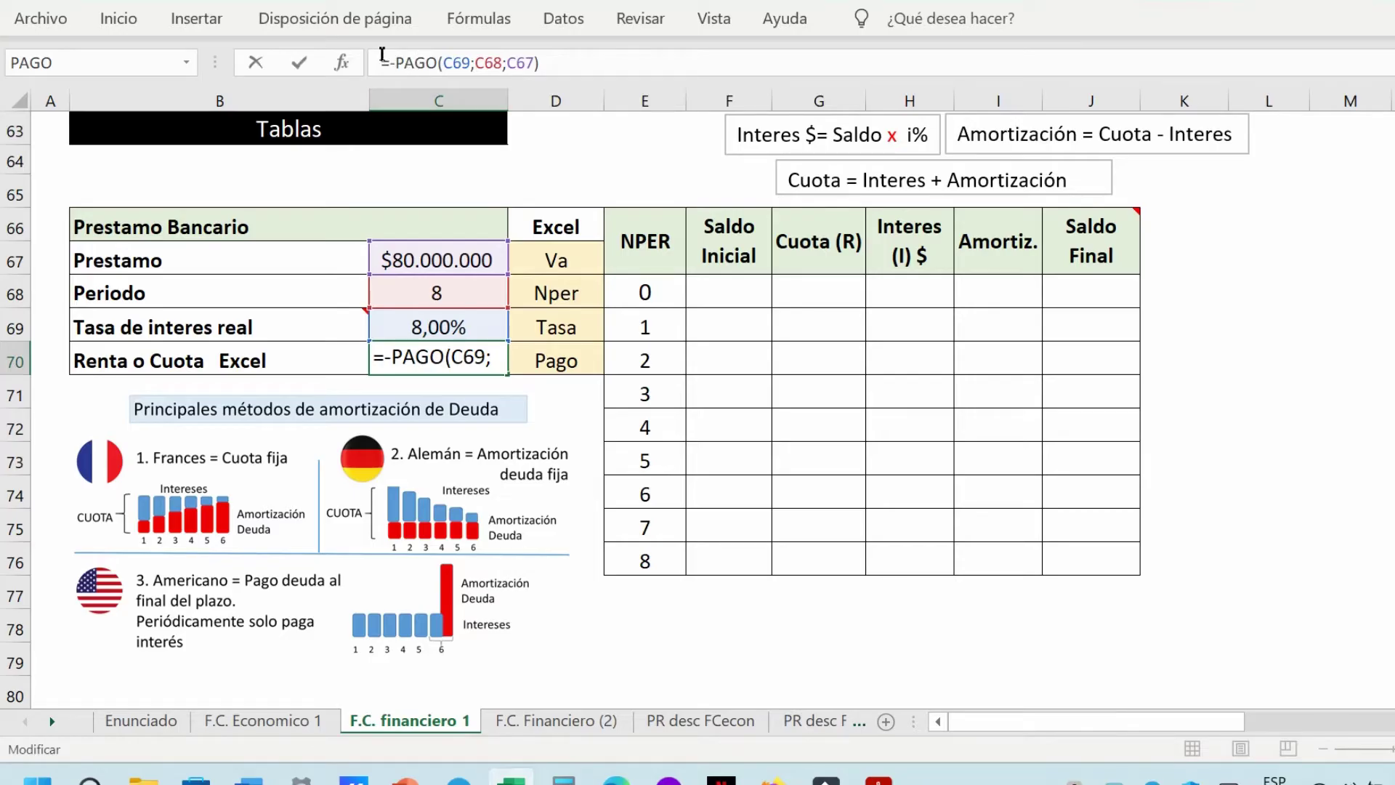
{"action": "key", "text": "Return"}
Review the amortization table's NPER periods and its Saldo Inicial, Cuota, Interes, Amortiz. and Saldo Final columns.
{"action": "left_click_drag", "start_coordinate": [658, 241], "coordinate": [654, 560]}
{"action": "left_click", "coordinate": [723, 227]}
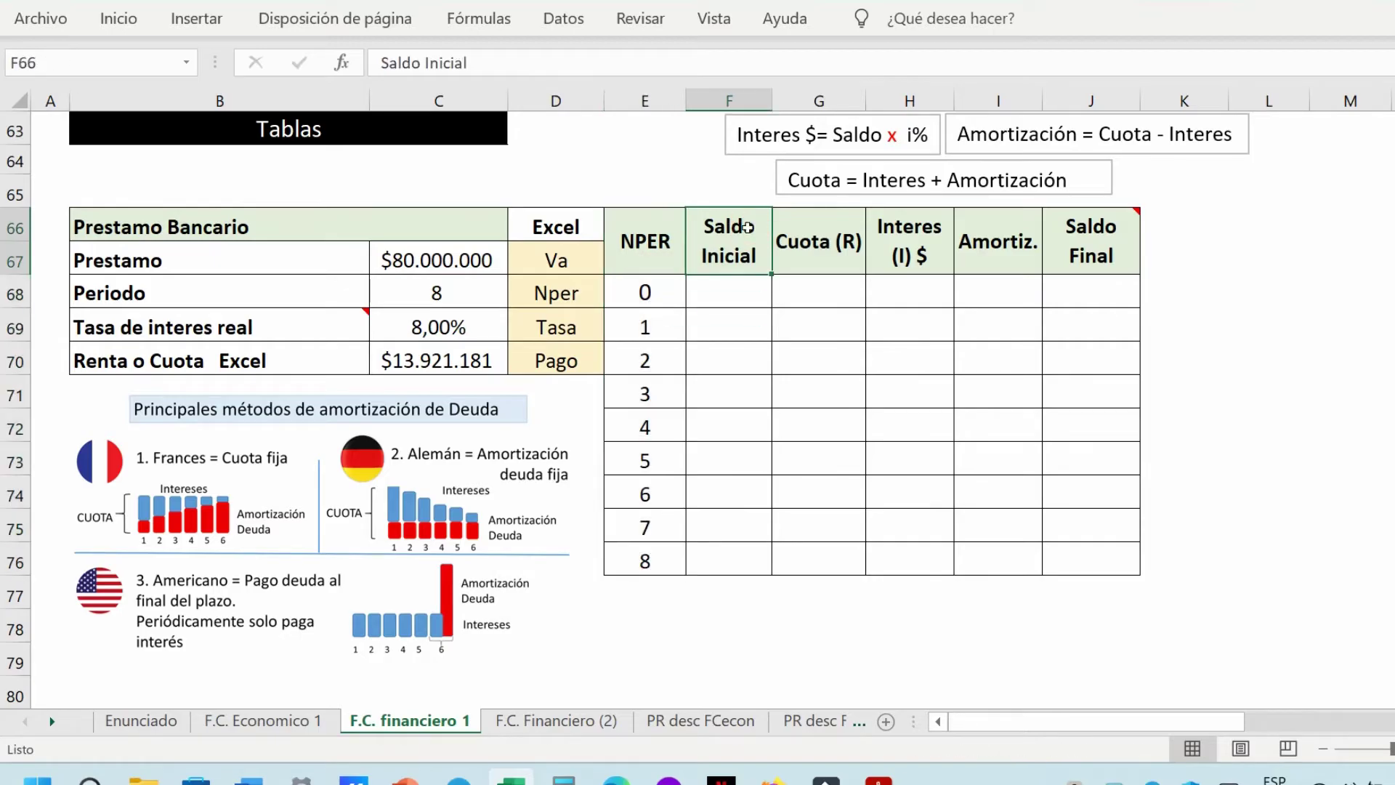
{"action": "left_click", "coordinate": [785, 242]}
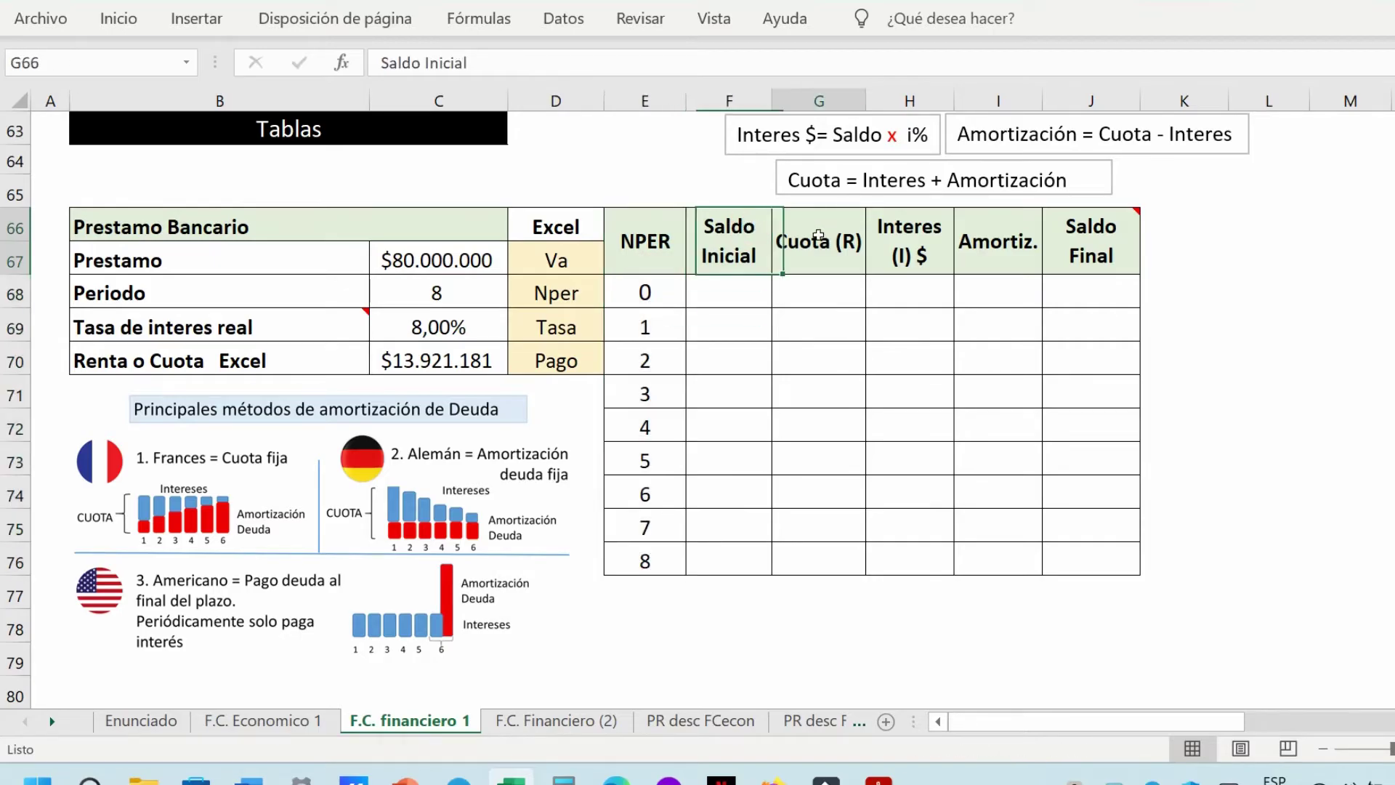
{"action": "left_click", "coordinate": [925, 245]}
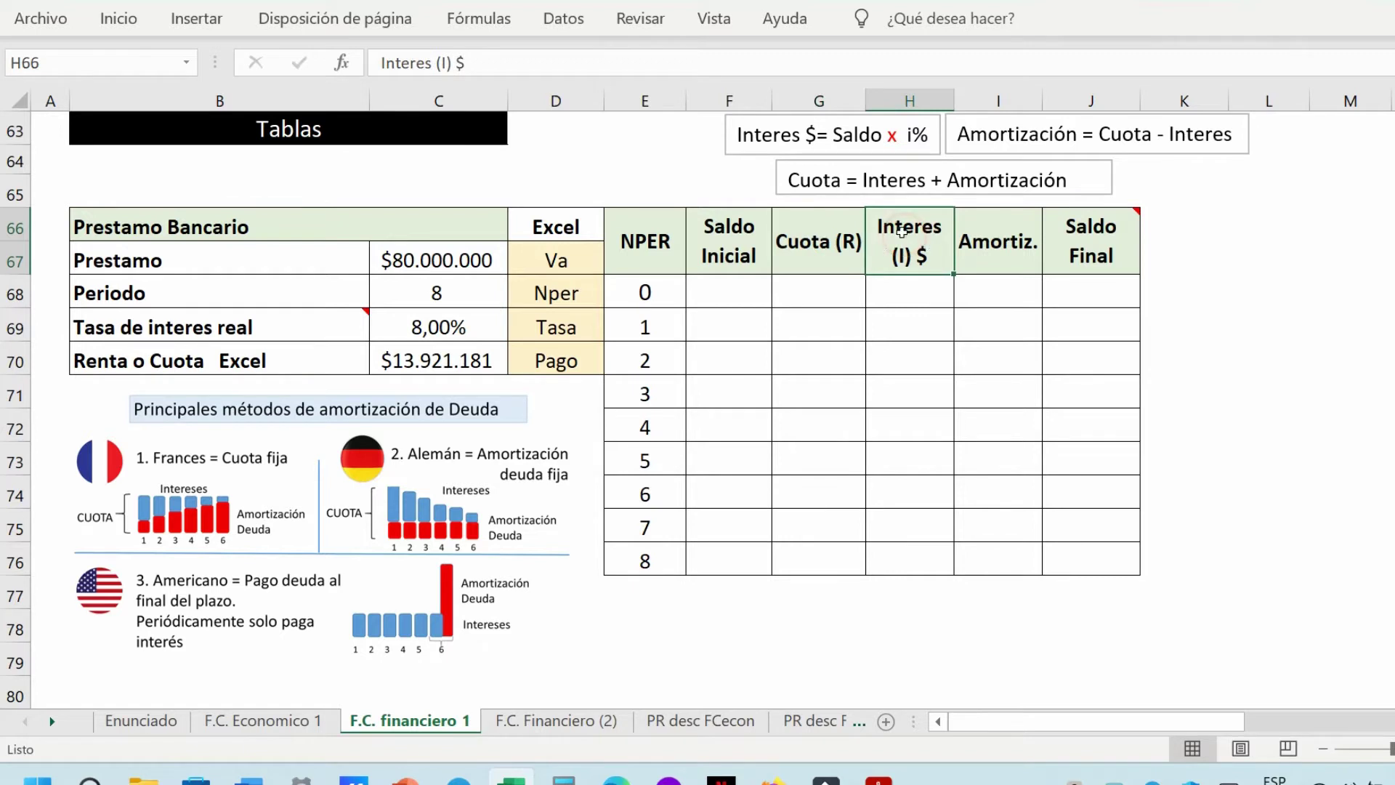
{"action": "left_click", "coordinate": [987, 247]}
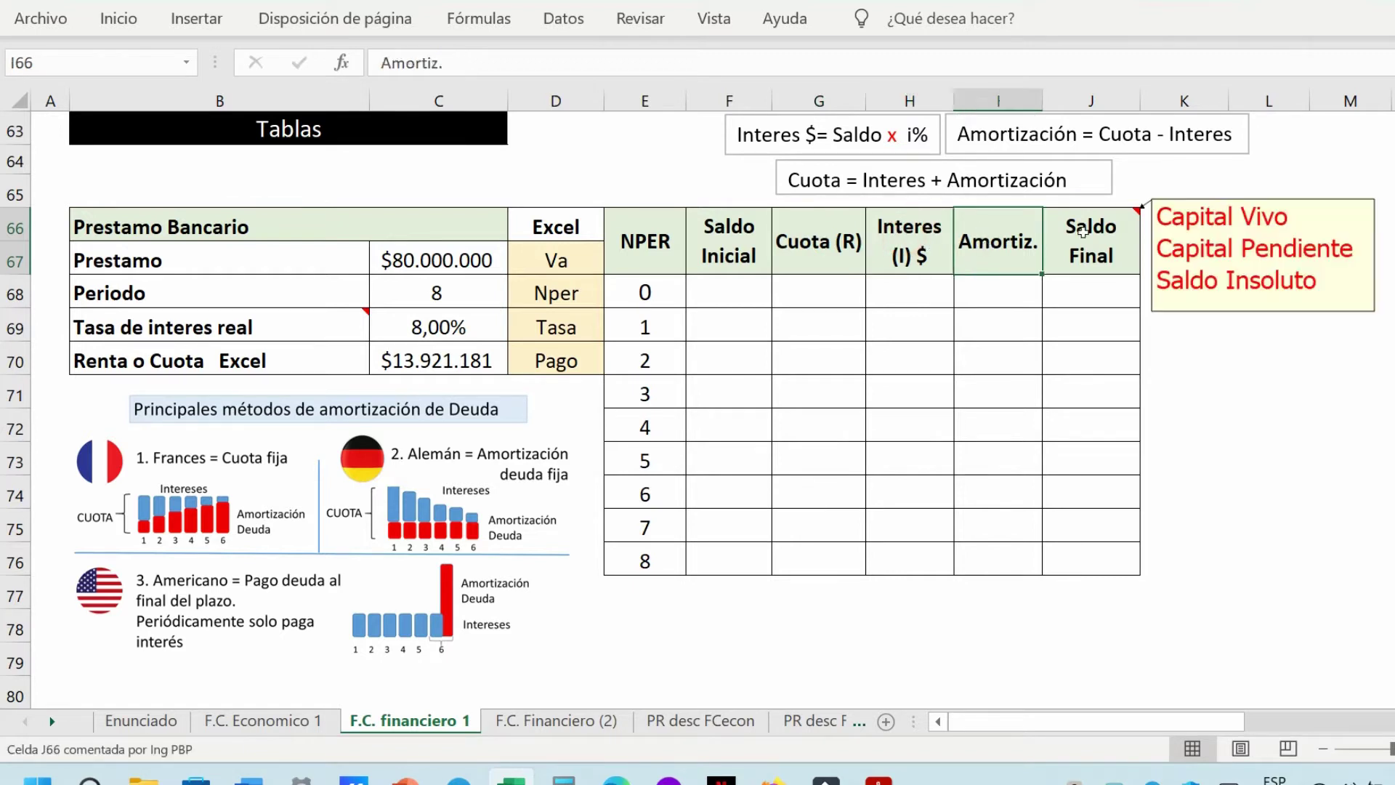
{"action": "left_click", "coordinate": [1083, 232]}
{"action": "left_click_drag", "start_coordinate": [641, 234], "coordinate": [641, 549]}
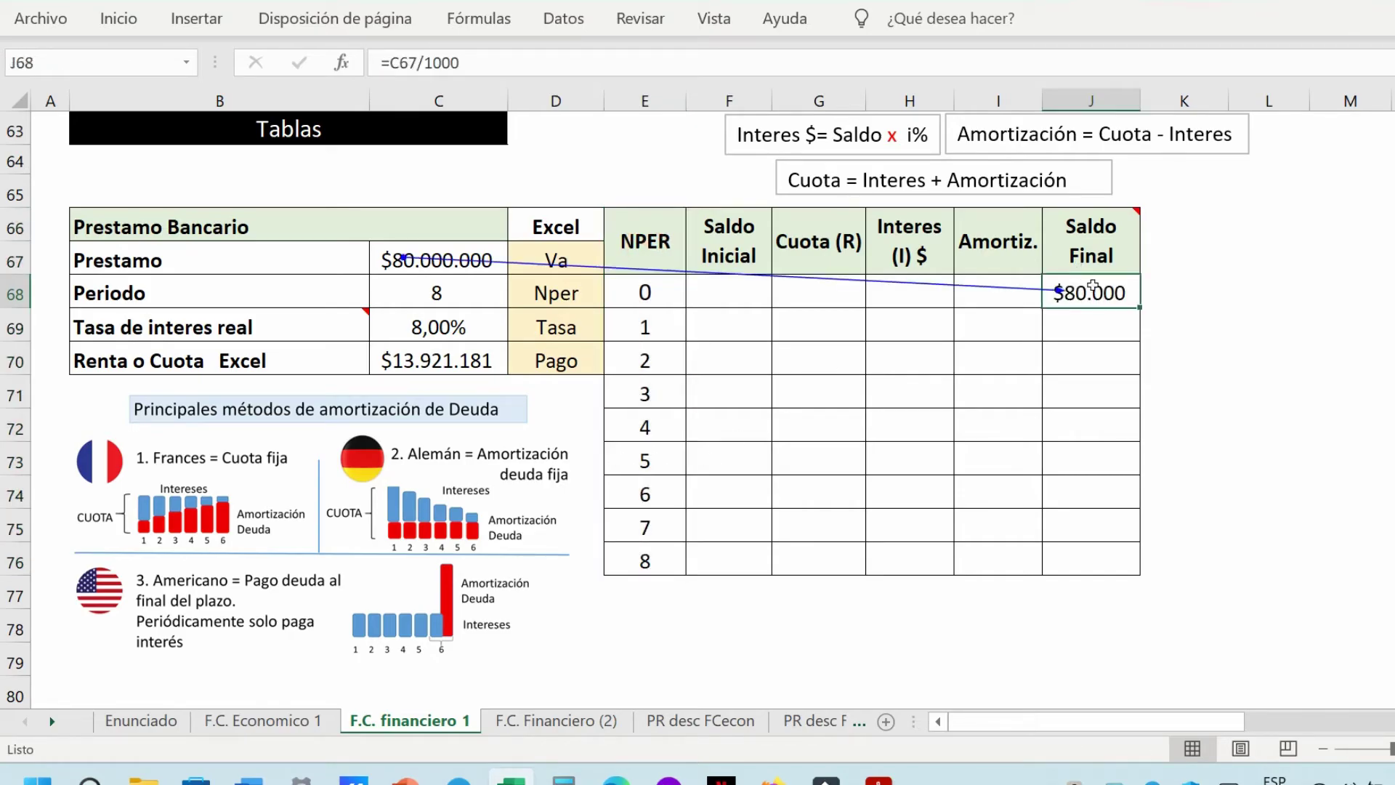
Inspect the formulas behind the period 0 Saldo Final and the period 1 Cuota, leaving both cells unedited.
{"action": "double_click", "coordinate": [1096, 286]}
{"action": "left_click_drag", "start_coordinate": [1090, 289], "coordinate": [1003, 291]}
{"action": "key", "text": "Escape"}
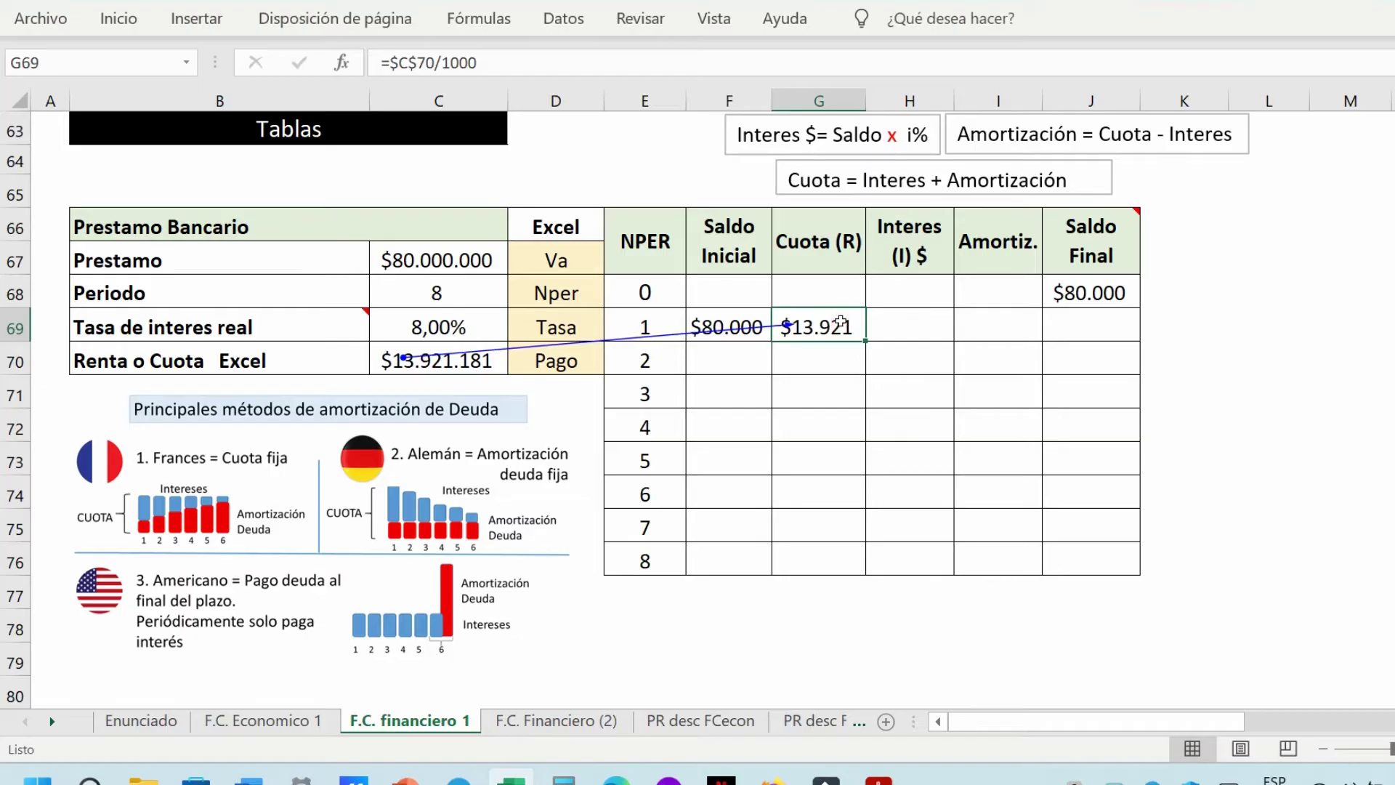
{"action": "double_click", "coordinate": [841, 322]}
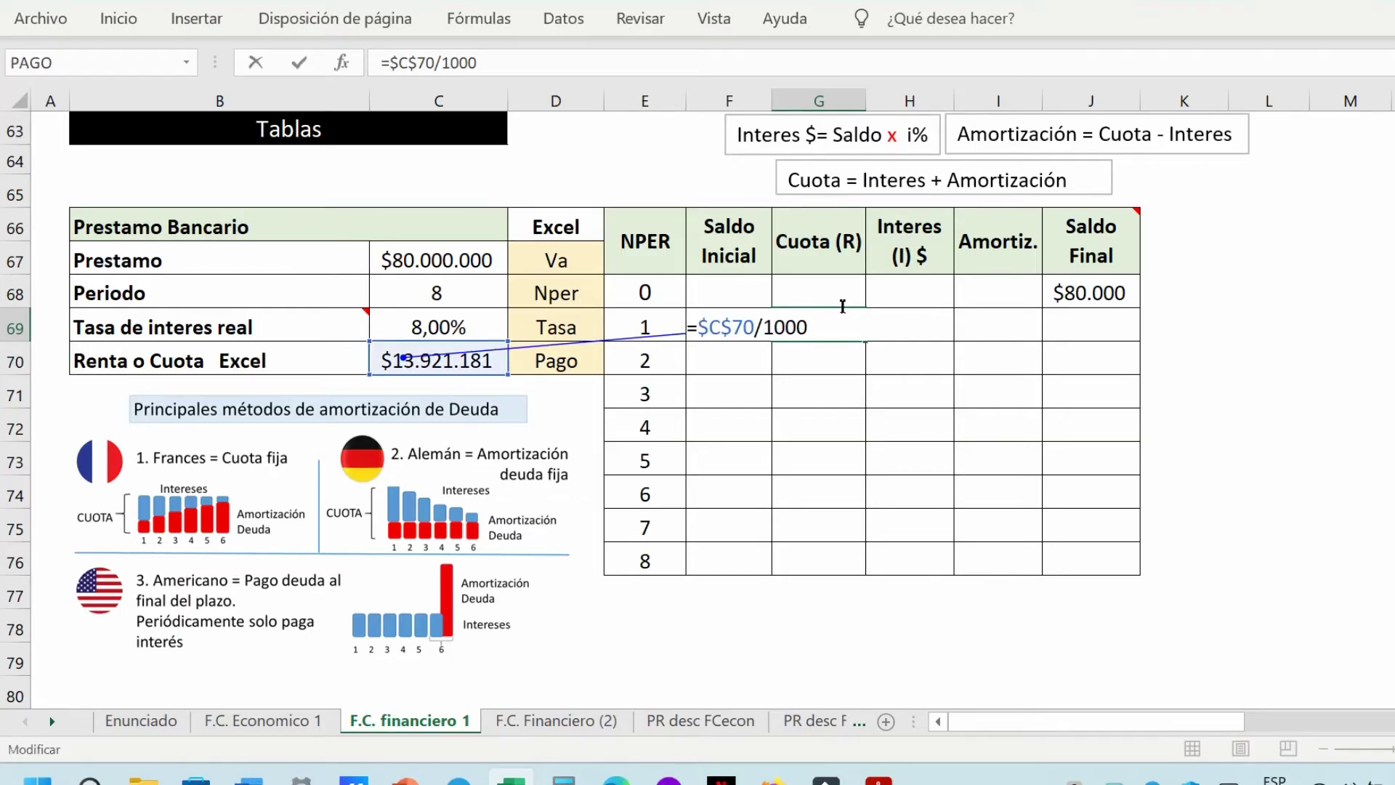
{"action": "key", "text": "Escape"}
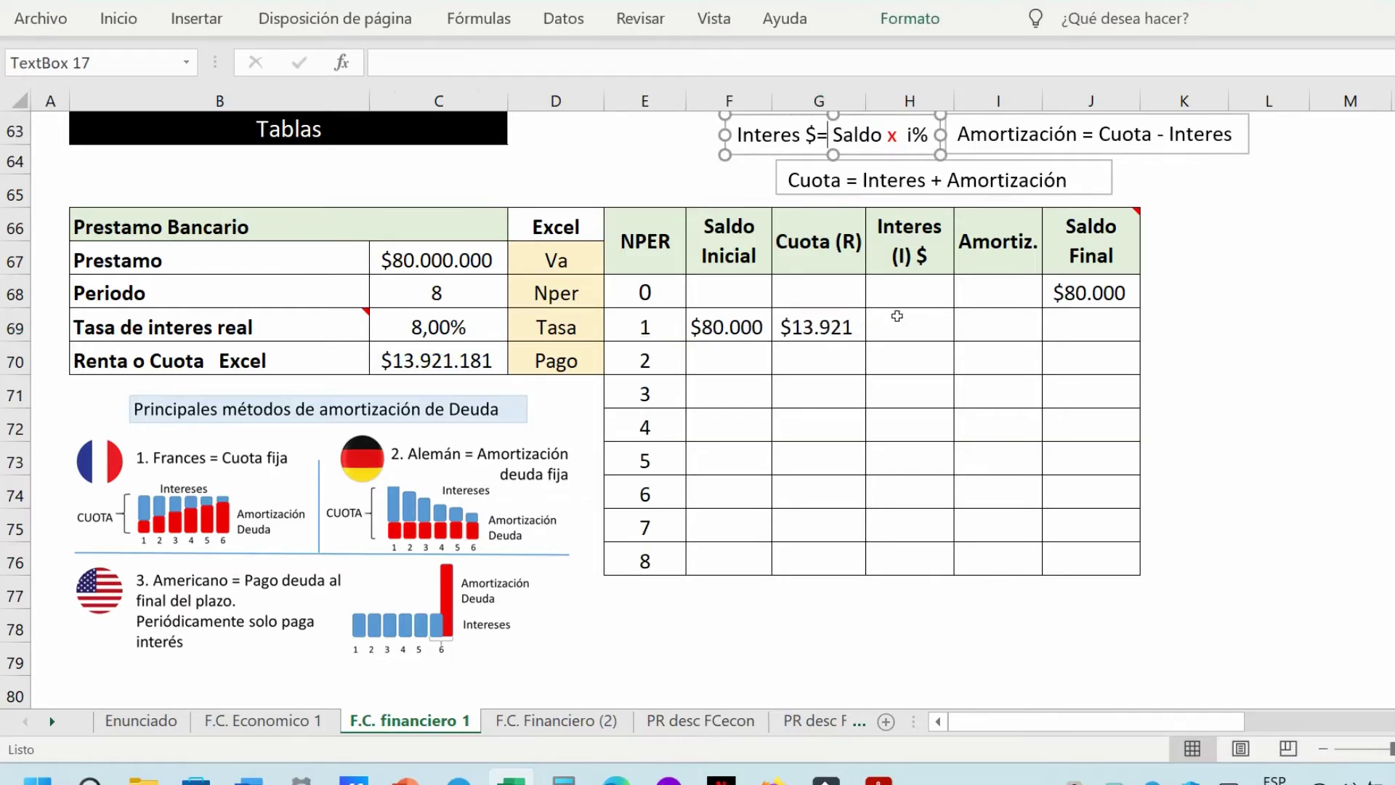
Check the period 1 Interes formula in H69 against the Interes $ = Saldo x i% note.
{"action": "left_click", "coordinate": [901, 318]}
{"action": "double_click", "coordinate": [911, 321]}
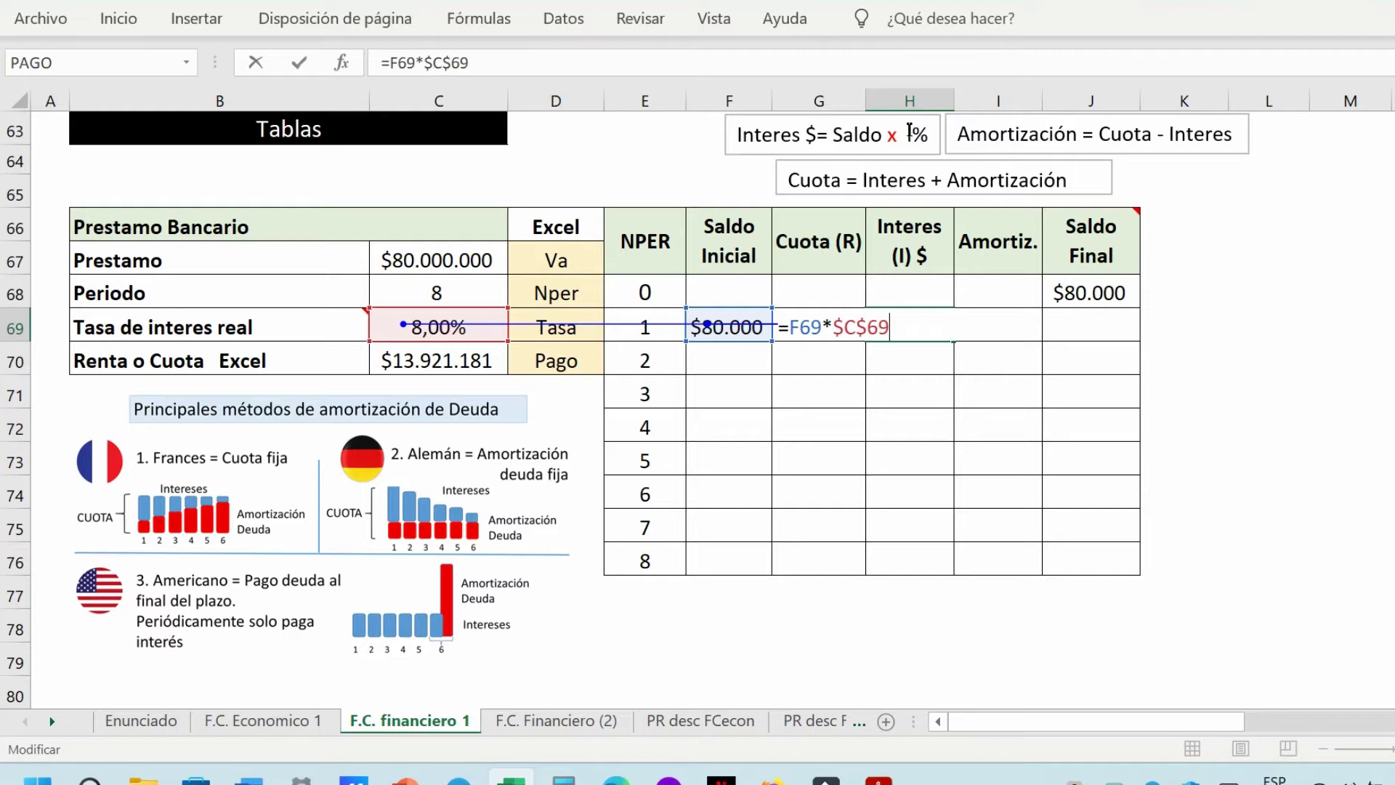
{"action": "key", "text": "Escape"}
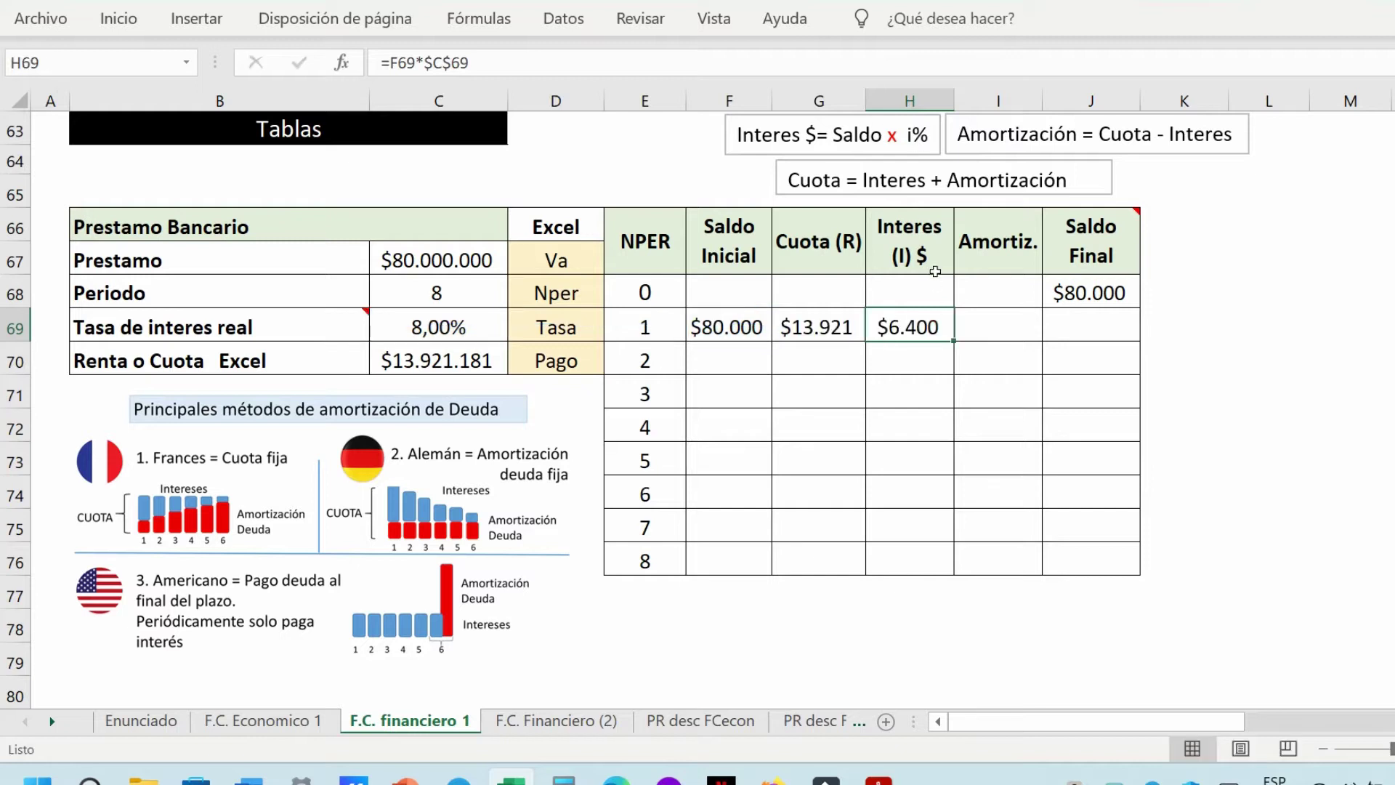
Check the period 1 Amortiz. formula in I69 against the Cuota = Interes + Amortización note, leaving the cell unedited.
{"action": "double_click", "coordinate": [880, 182]}
{"action": "left_click_drag", "start_coordinate": [948, 180], "coordinate": [1050, 173]}
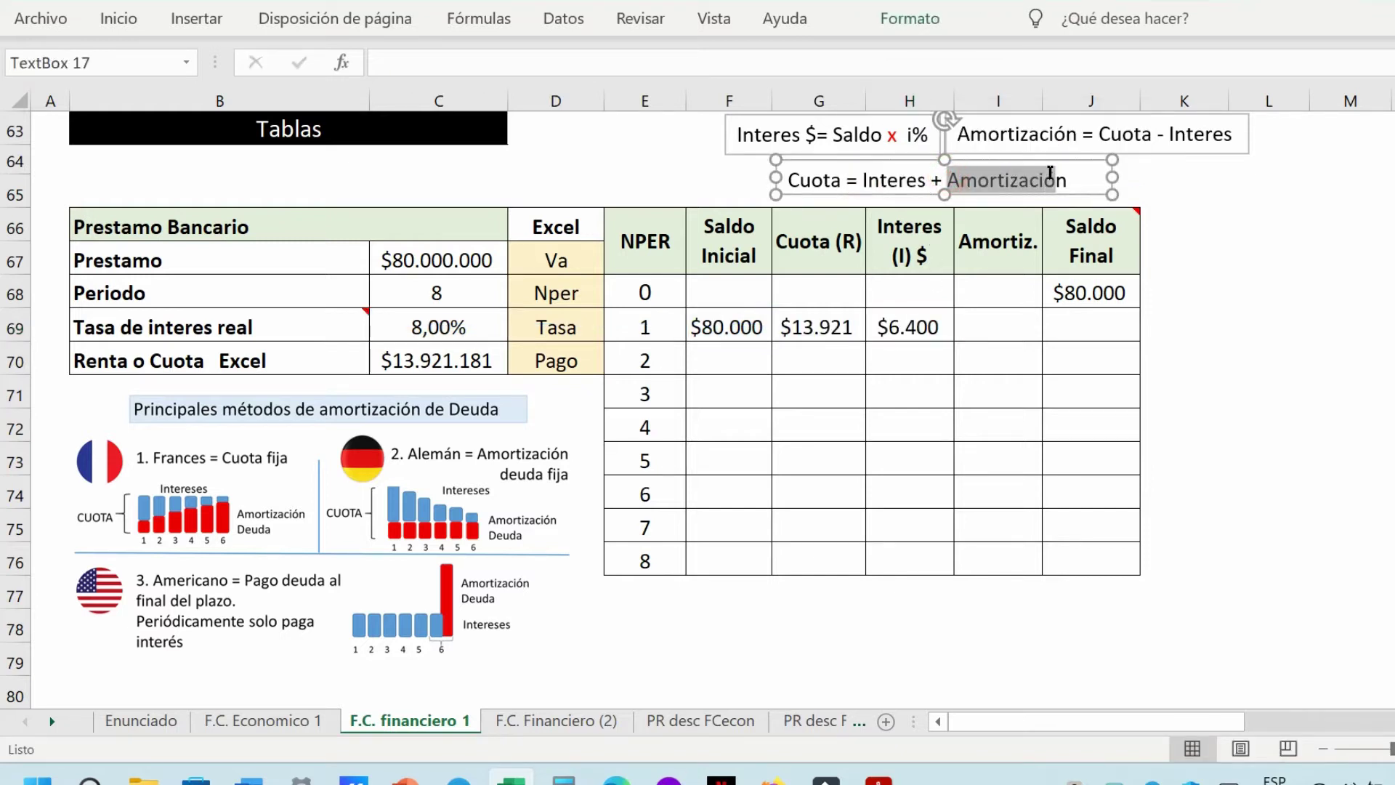
{"action": "left_click", "coordinate": [982, 325]}
{"action": "double_click", "coordinate": [989, 319]}
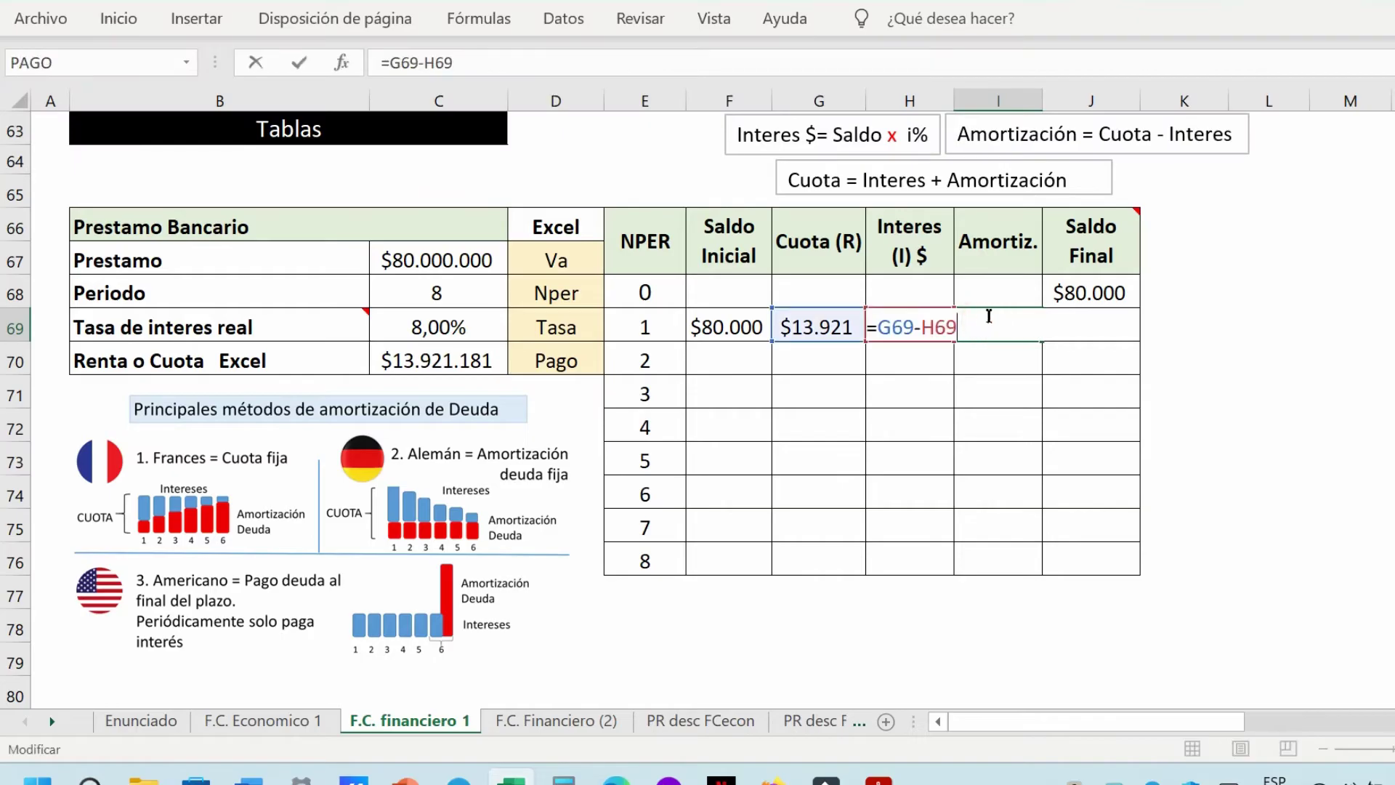
{"action": "key", "text": "Escape"}
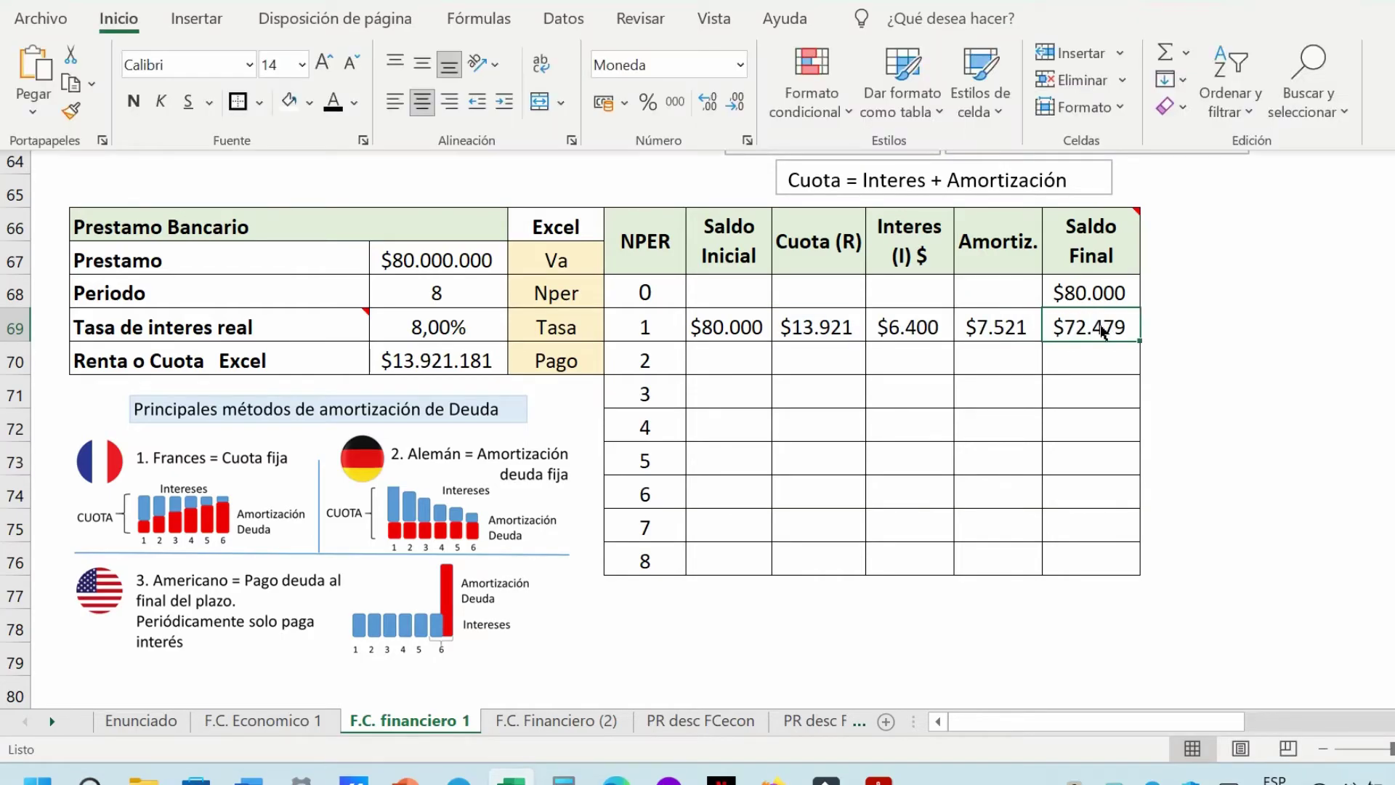
Inspect the period 1 Saldo Final formula, fill the period 1 formulas down through period 8, and check the last Saldo Final.
{"action": "left_click", "coordinate": [1103, 324]}
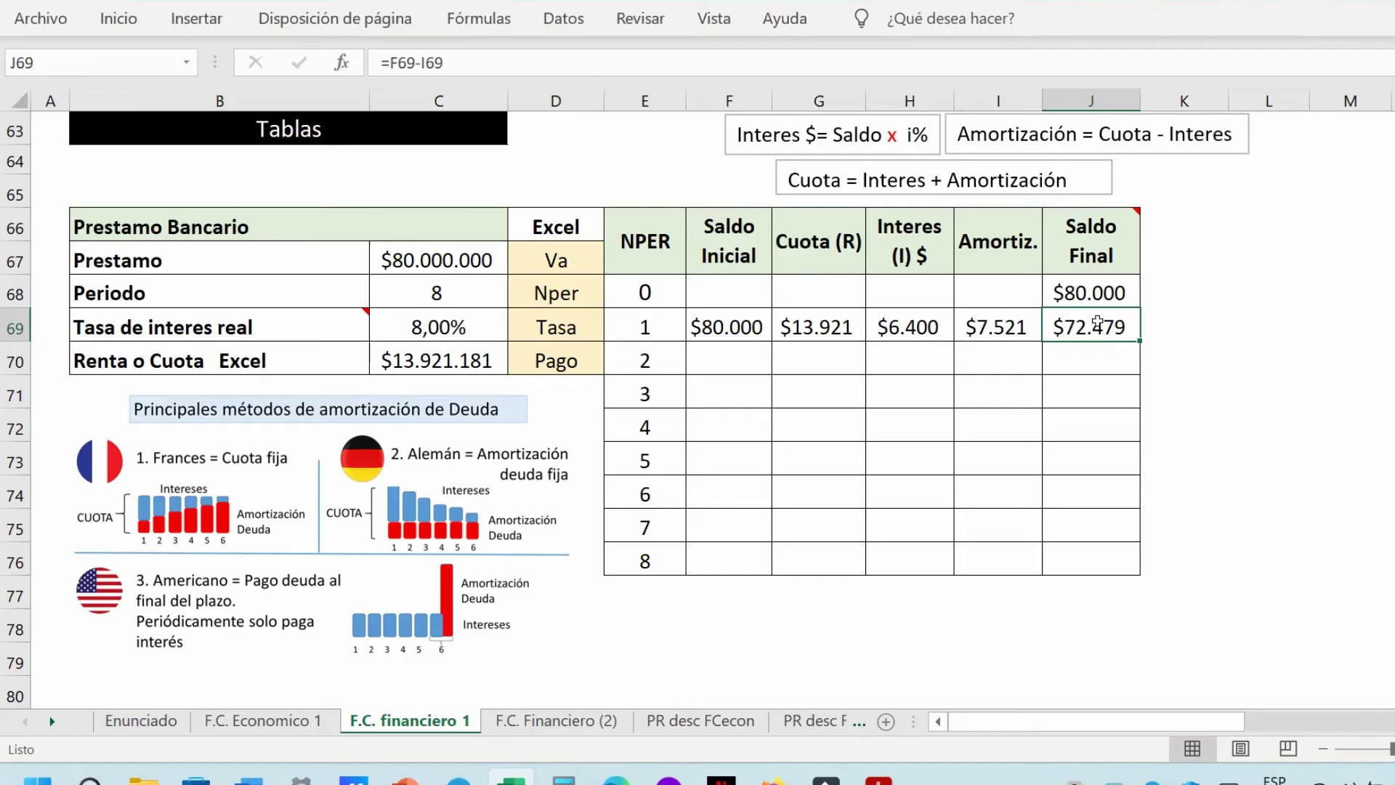
{"action": "double_click", "coordinate": [1096, 320]}
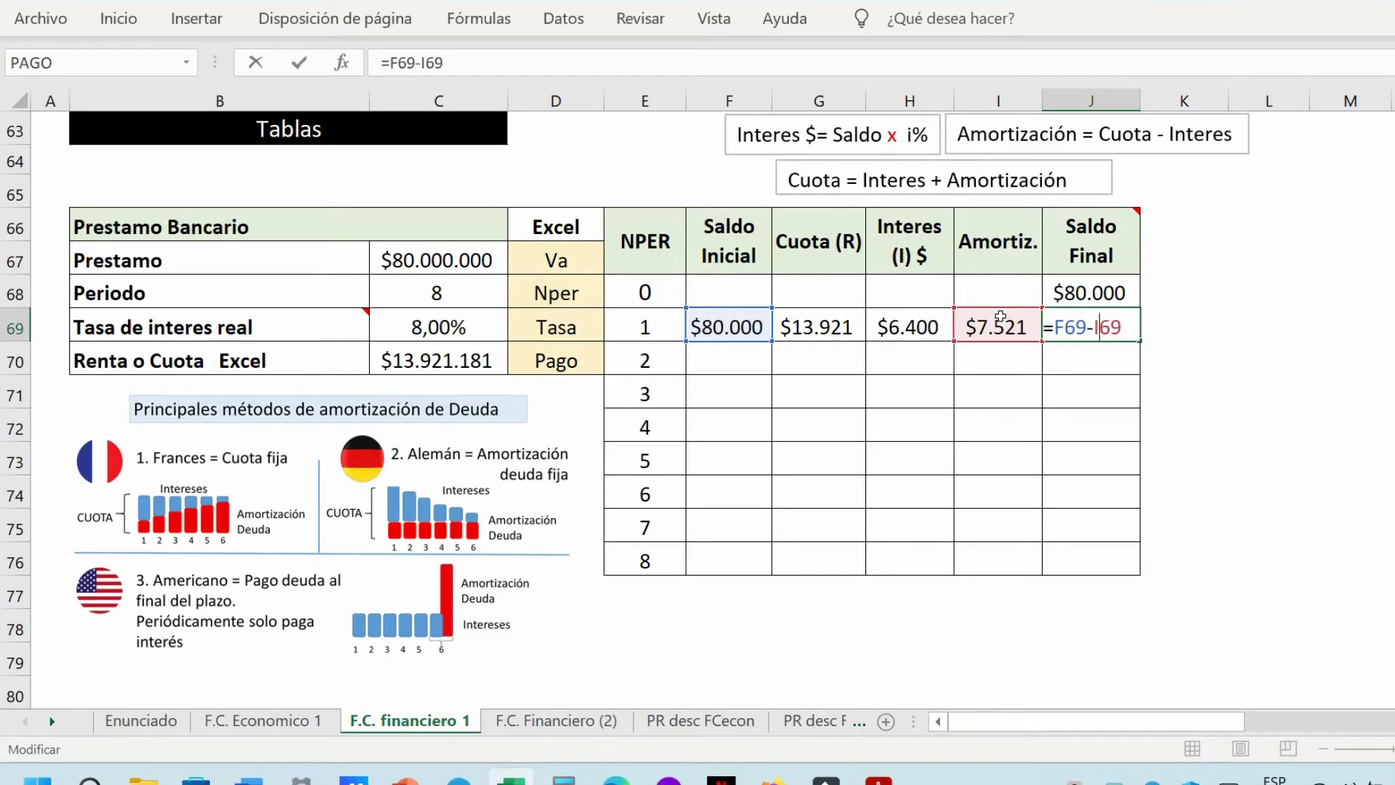
{"action": "left_click_drag", "start_coordinate": [1090, 325], "coordinate": [658, 321]}
{"action": "left_click_drag", "start_coordinate": [1139, 341], "coordinate": [1105, 558]}
{"action": "left_click", "coordinate": [1105, 558]}
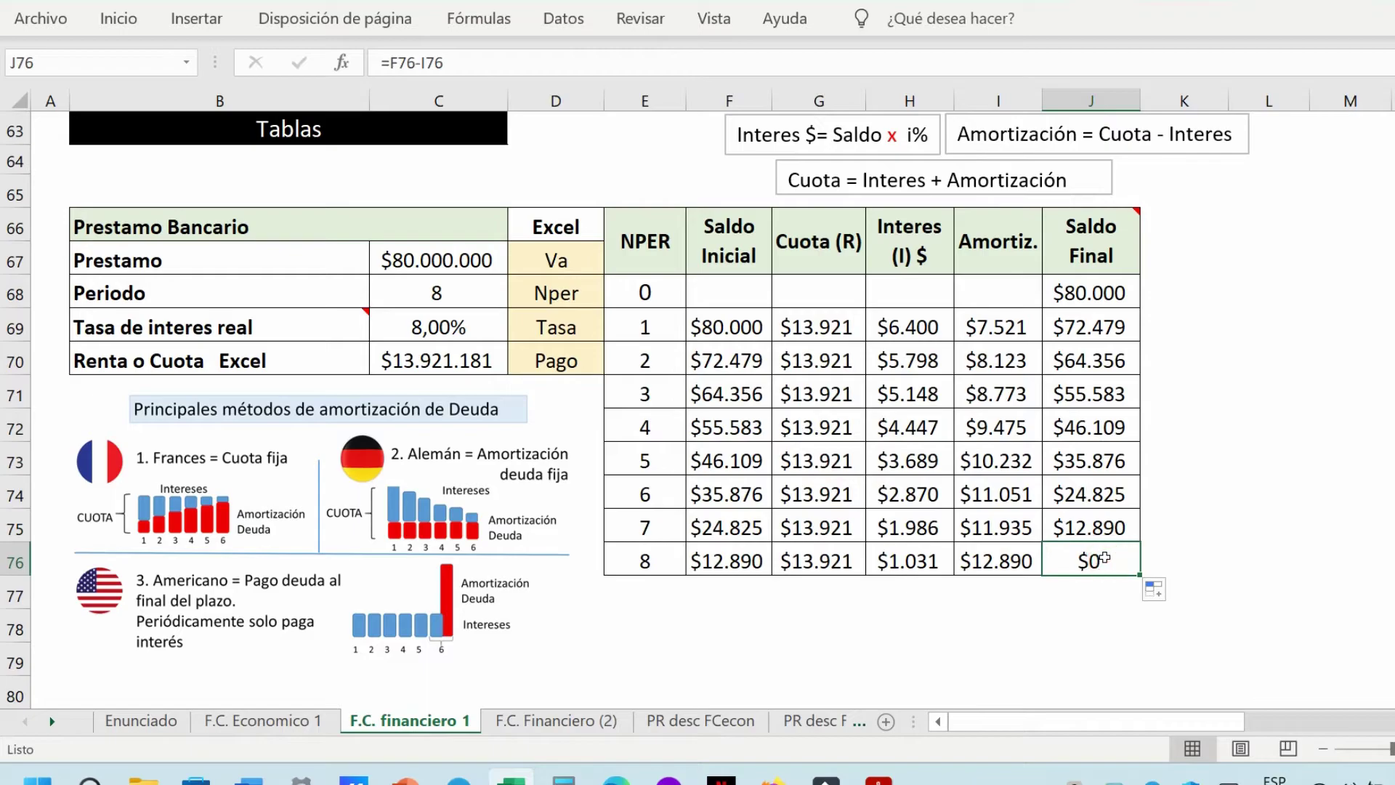
{"action": "double_click", "coordinate": [1107, 557]}
{"action": "key", "text": "Escape"}
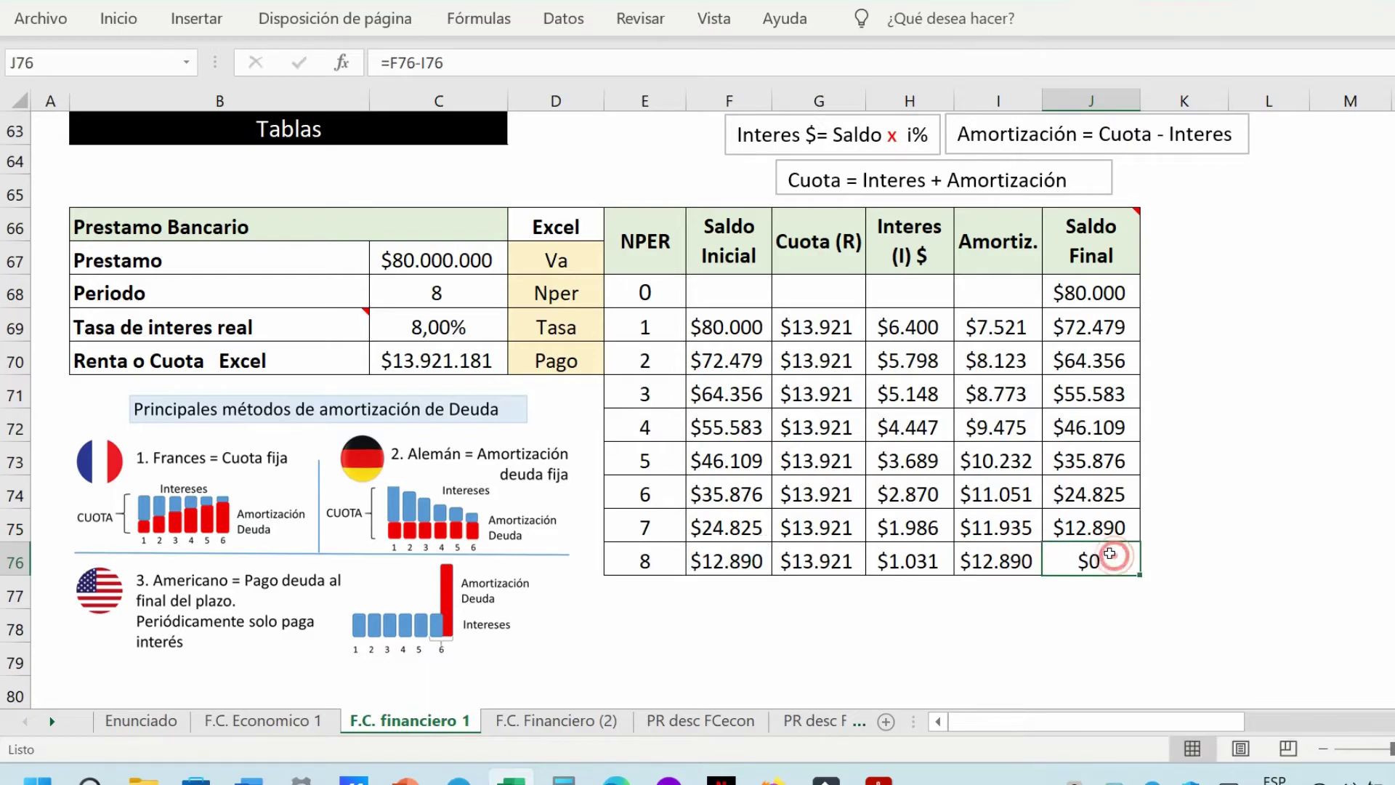
Trace the precedents of the Prestamo amount in C56 of the financial cash flow and clear the tracer arrow.
{"action": "scroll", "coordinate": [687, 462], "scroll_direction": "up", "scroll_amount": 3}
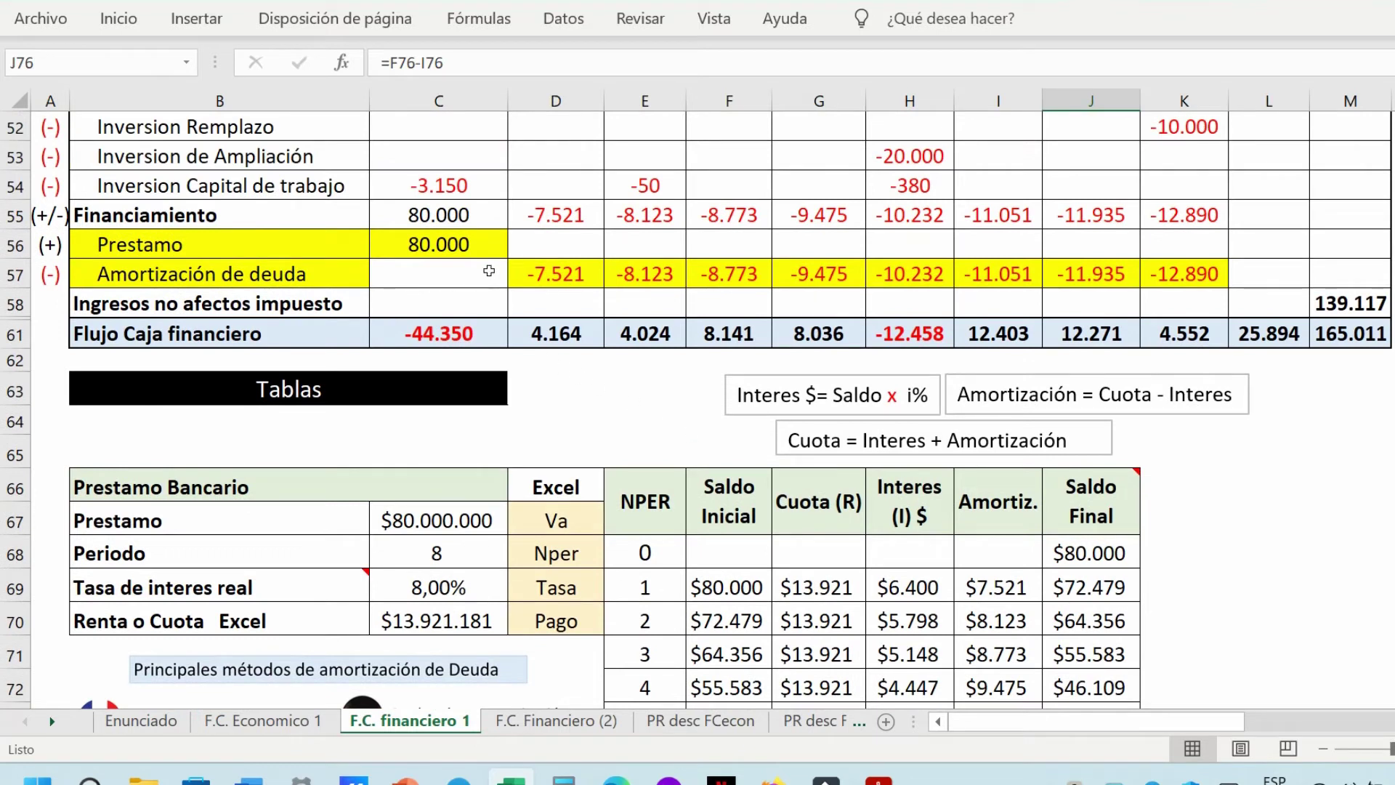
{"action": "left_click", "coordinate": [439, 244]}
{"action": "left_click", "coordinate": [479, 18]}
{"action": "left_click", "coordinate": [974, 55]}
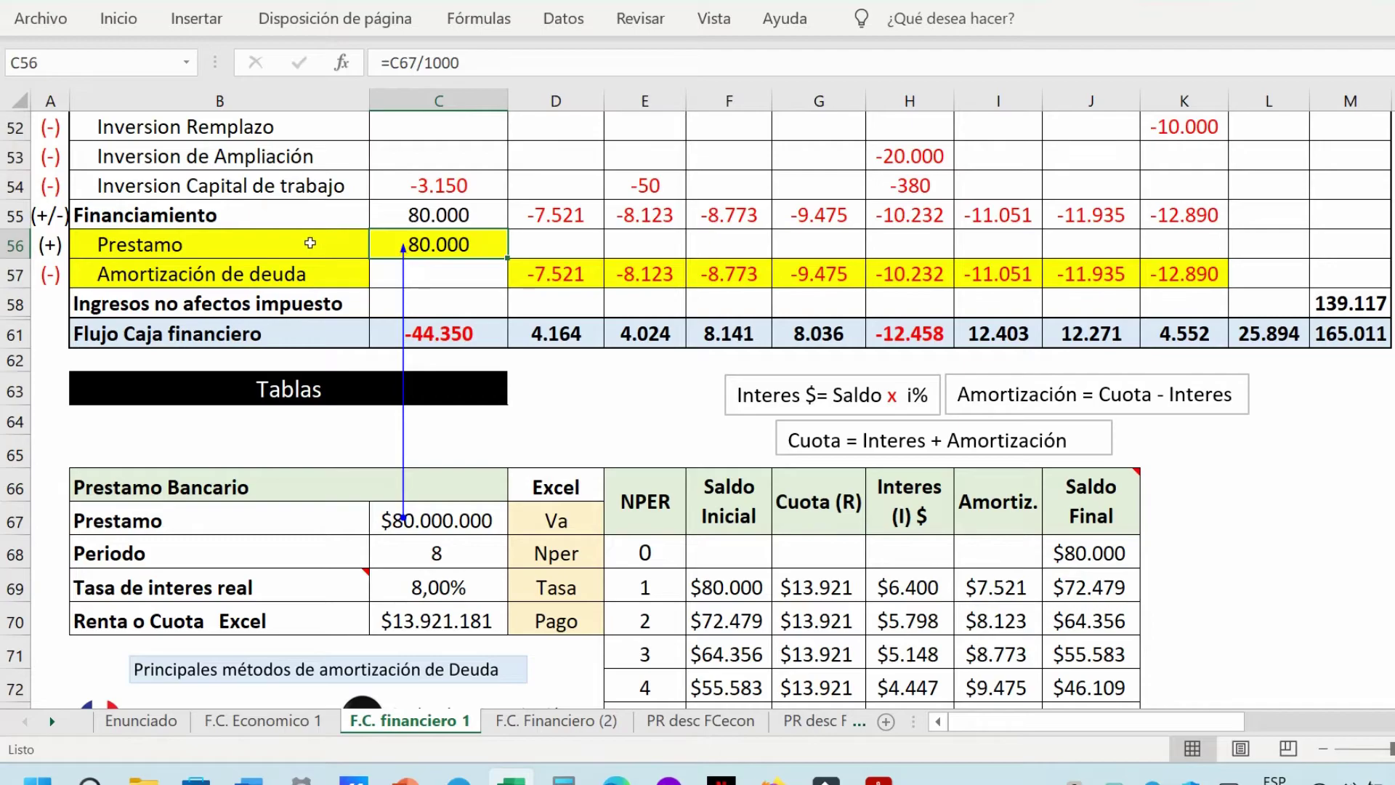
{"action": "key", "text": "Delete"}
{"action": "key", "text": "ctrl+z"}
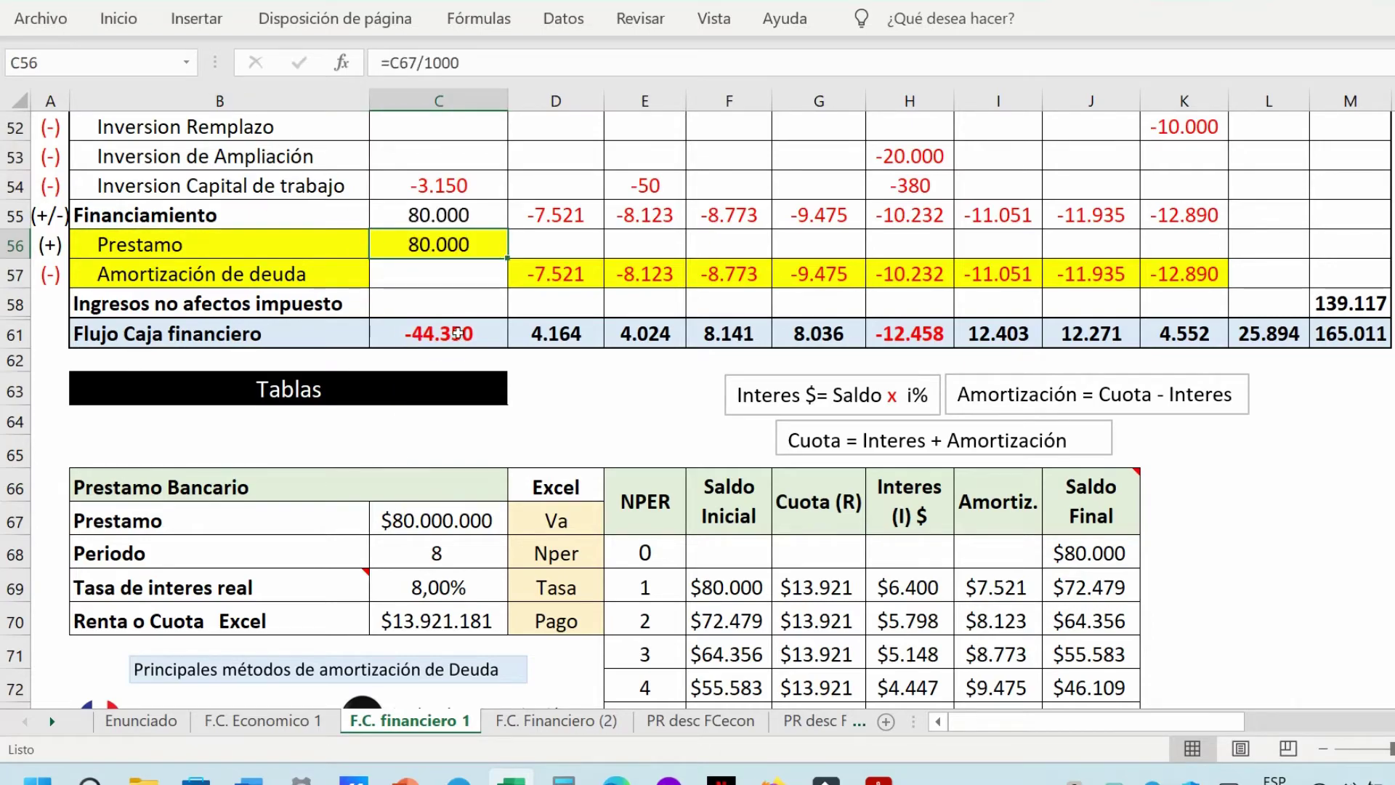
Hide the detail rows beneath Inversiones in the financial cash flow.
{"action": "scroll", "coordinate": [457, 333], "scroll_direction": "up", "scroll_amount": 4}
{"action": "left_click_drag", "start_coordinate": [15, 335], "coordinate": [15, 393]}
{"action": "right_click", "coordinate": [27, 330]}
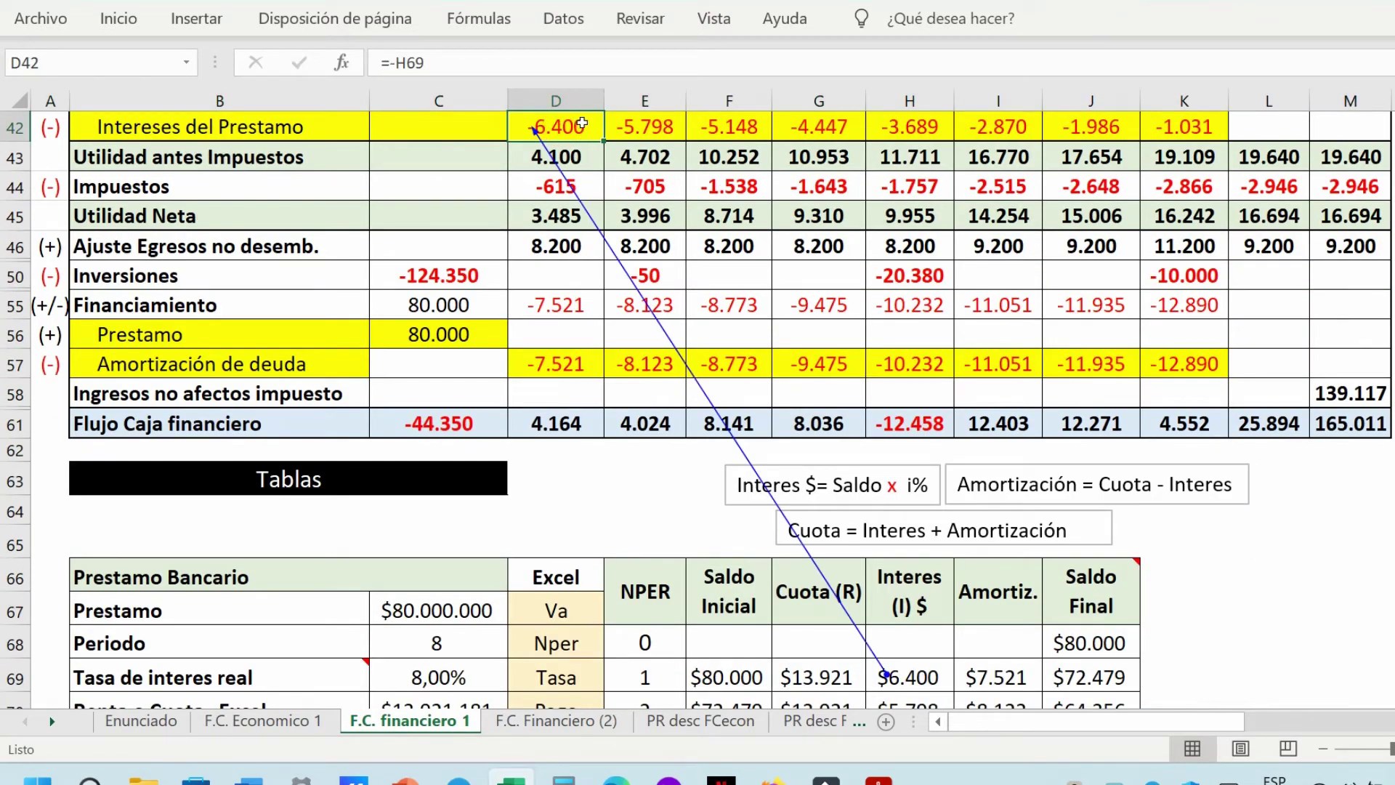
Review the Intereses del Prestamo and Amortización de deuda rows against the amortization table, along with the Flujo Caja financiero row.
{"action": "left_click_drag", "start_coordinate": [578, 125], "coordinate": [1173, 127]}
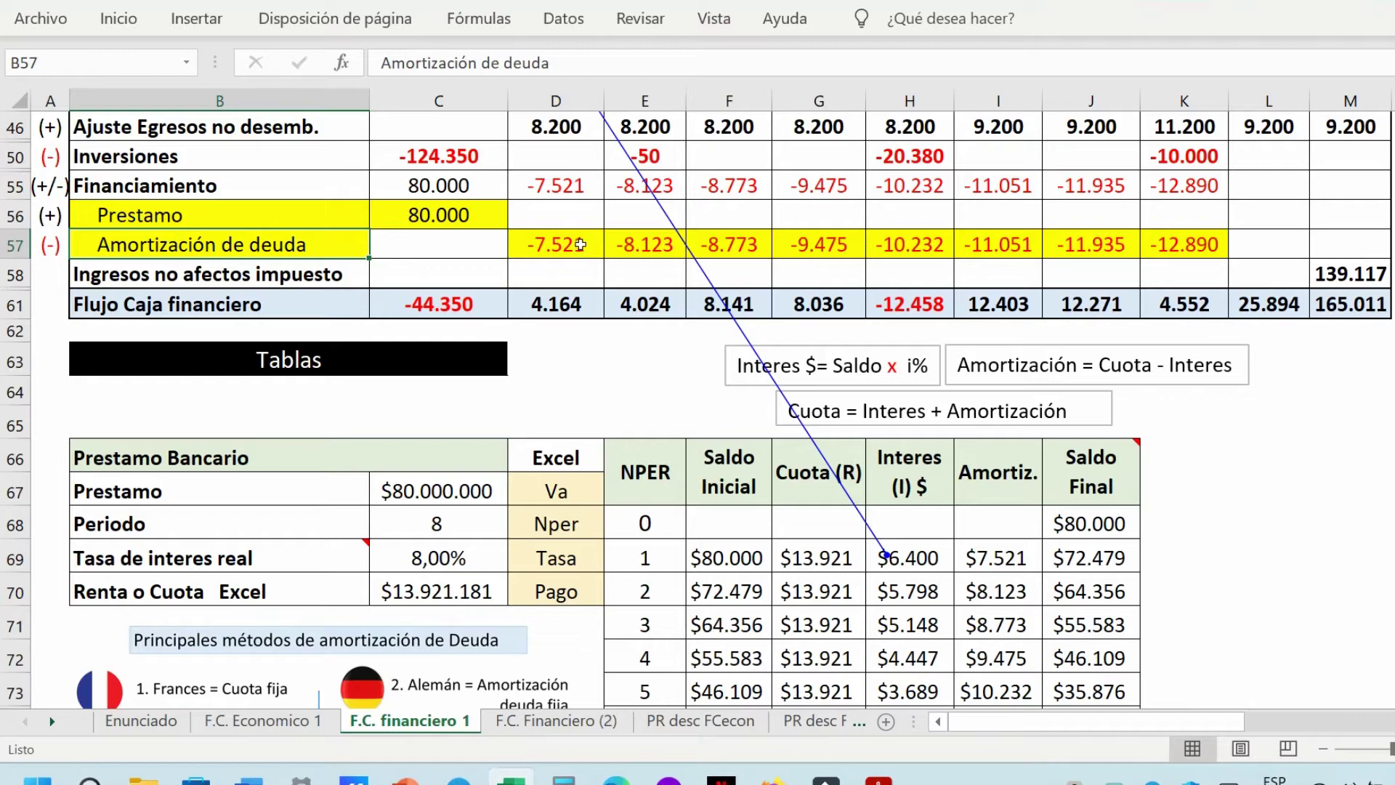
{"action": "left_click_drag", "start_coordinate": [580, 245], "coordinate": [1215, 246]}
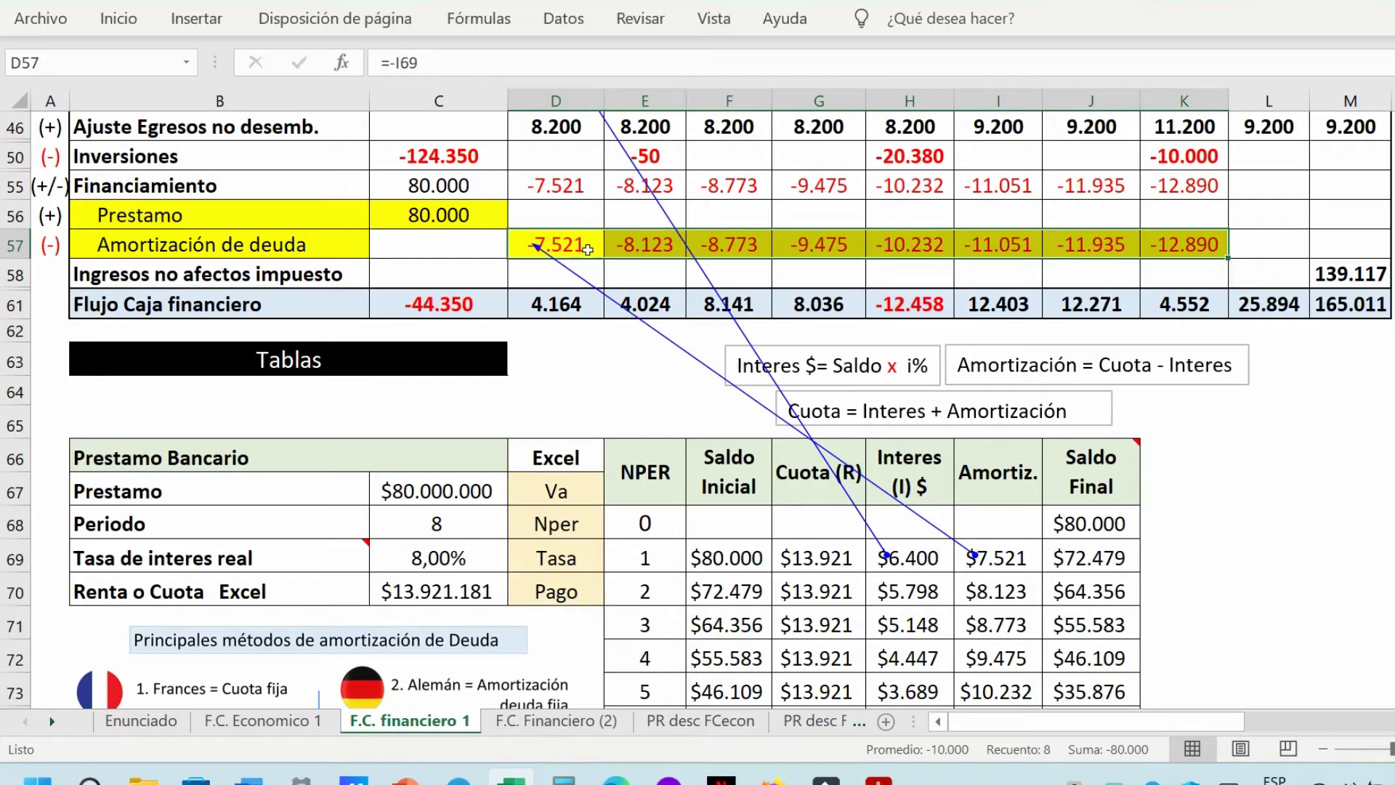
{"action": "left_click", "coordinate": [15, 304]}
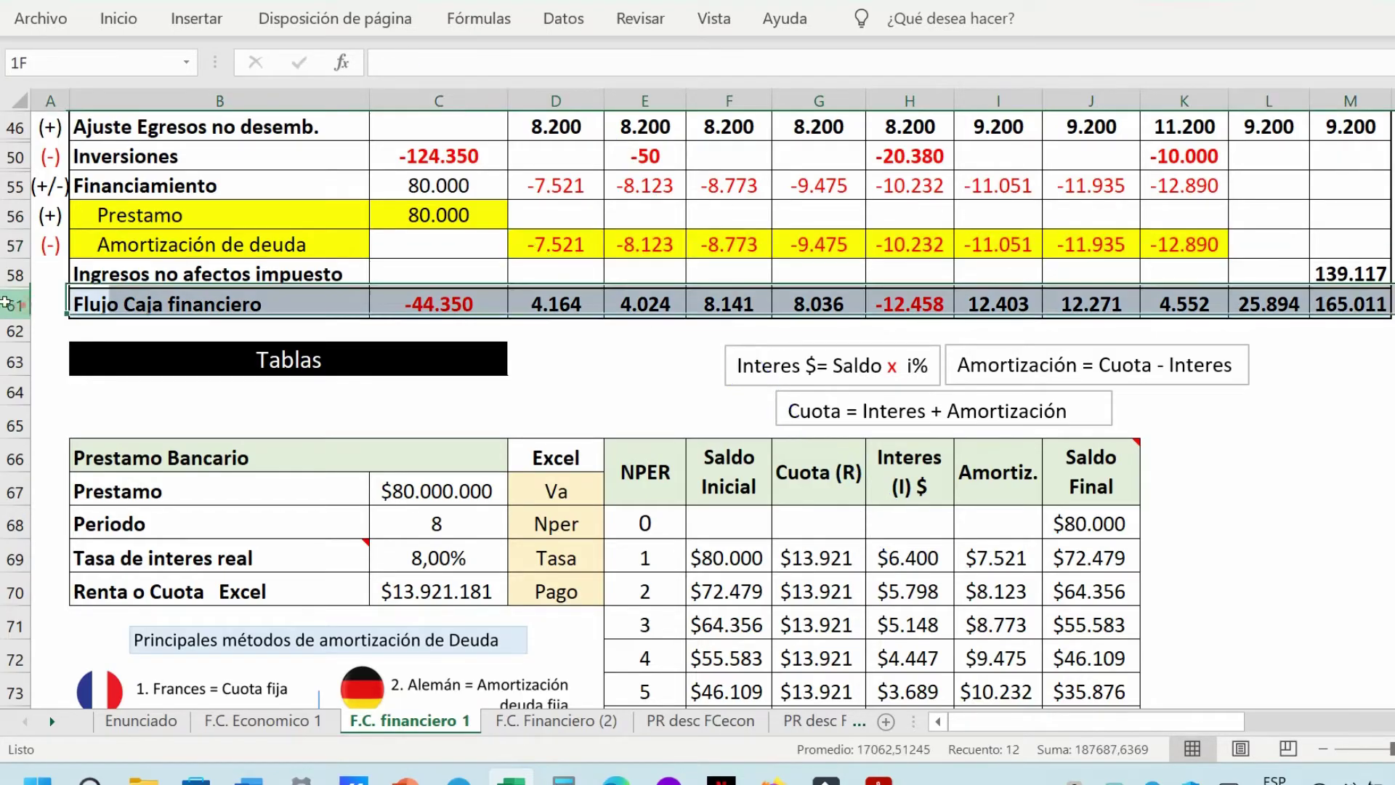
{"action": "scroll", "coordinate": [231, 332], "scroll_direction": "up", "scroll_amount": 5}
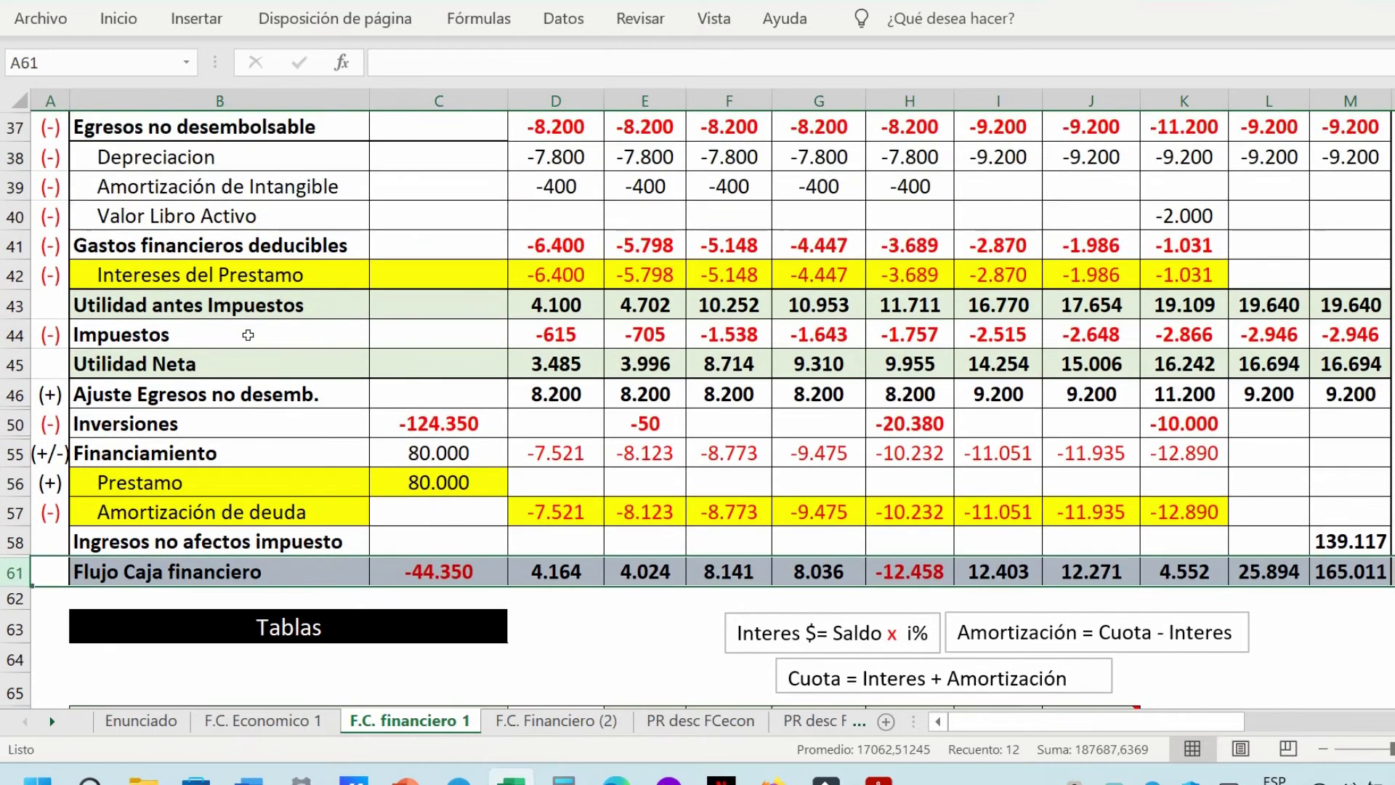
On the F.C. Financiero (2) sheet, review the loan rows below Flujo de Caja Economico, focusing on Intereses del Prestamo.
{"action": "key", "text": "ctrl+Page_Down"}
{"action": "left_click_drag", "start_coordinate": [58, 190], "coordinate": [1272, 285]}
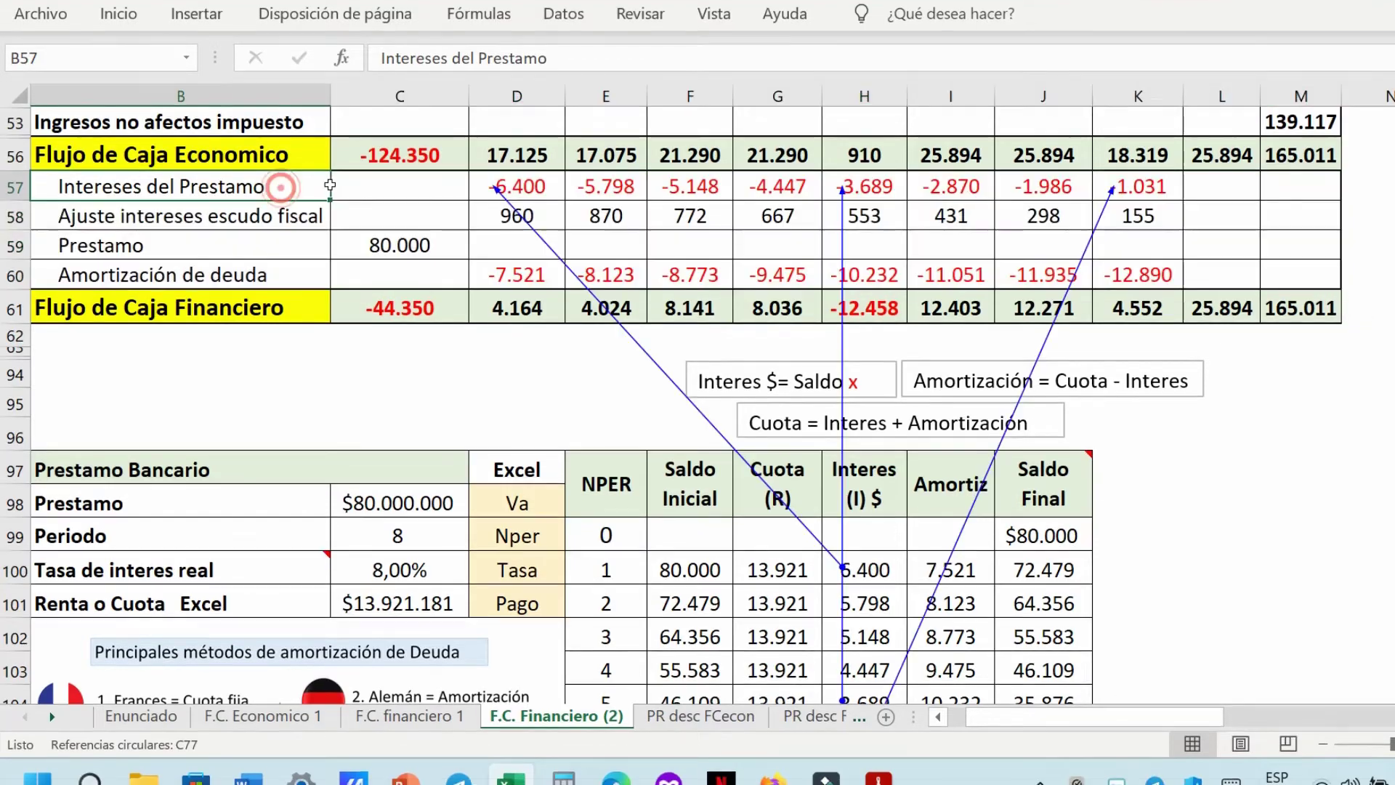
{"action": "left_click_drag", "start_coordinate": [287, 183], "coordinate": [1141, 186]}
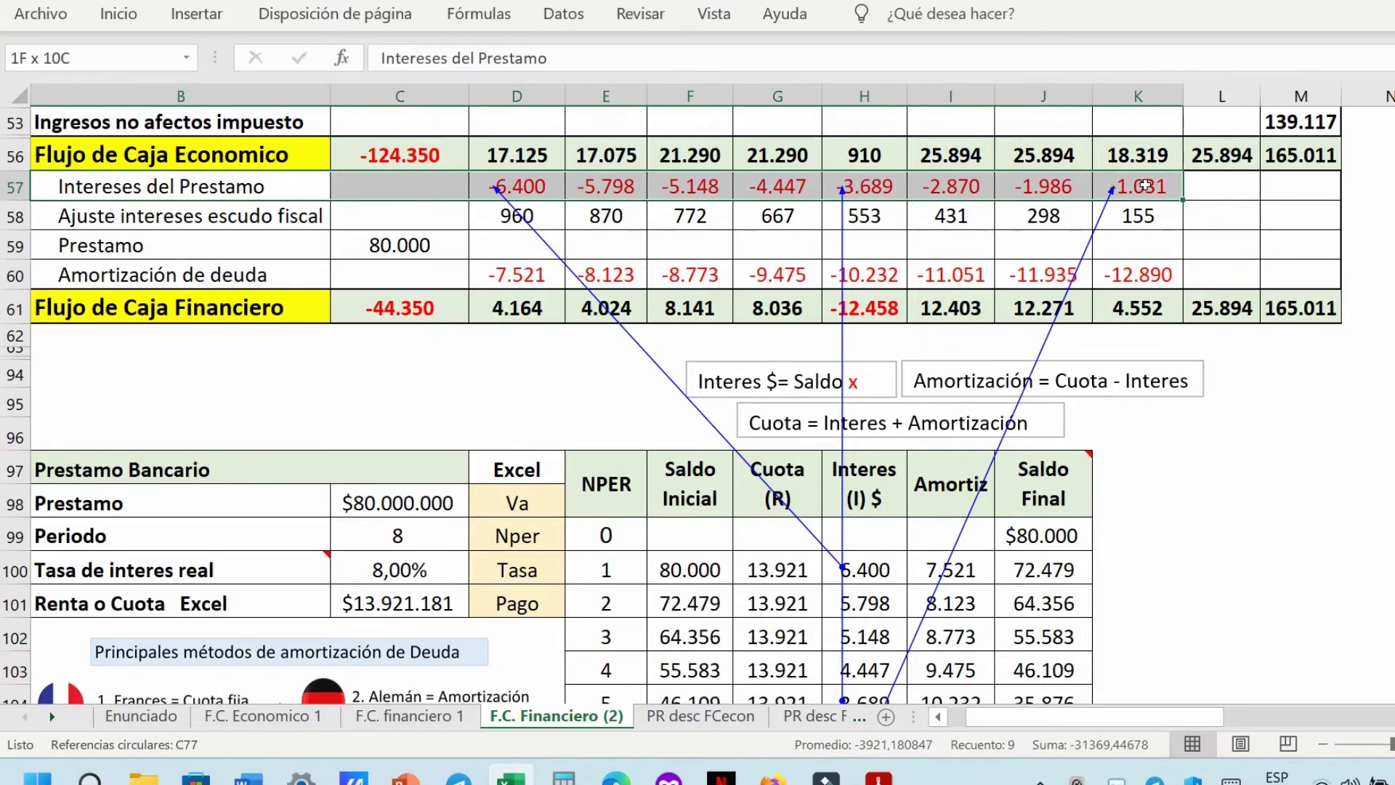
Inspect the Ajuste intereses escudo fiscal row and its D58 formula with the tax rate in C83, leaving it unedited.
{"action": "left_click_drag", "start_coordinate": [73, 216], "coordinate": [1267, 214]}
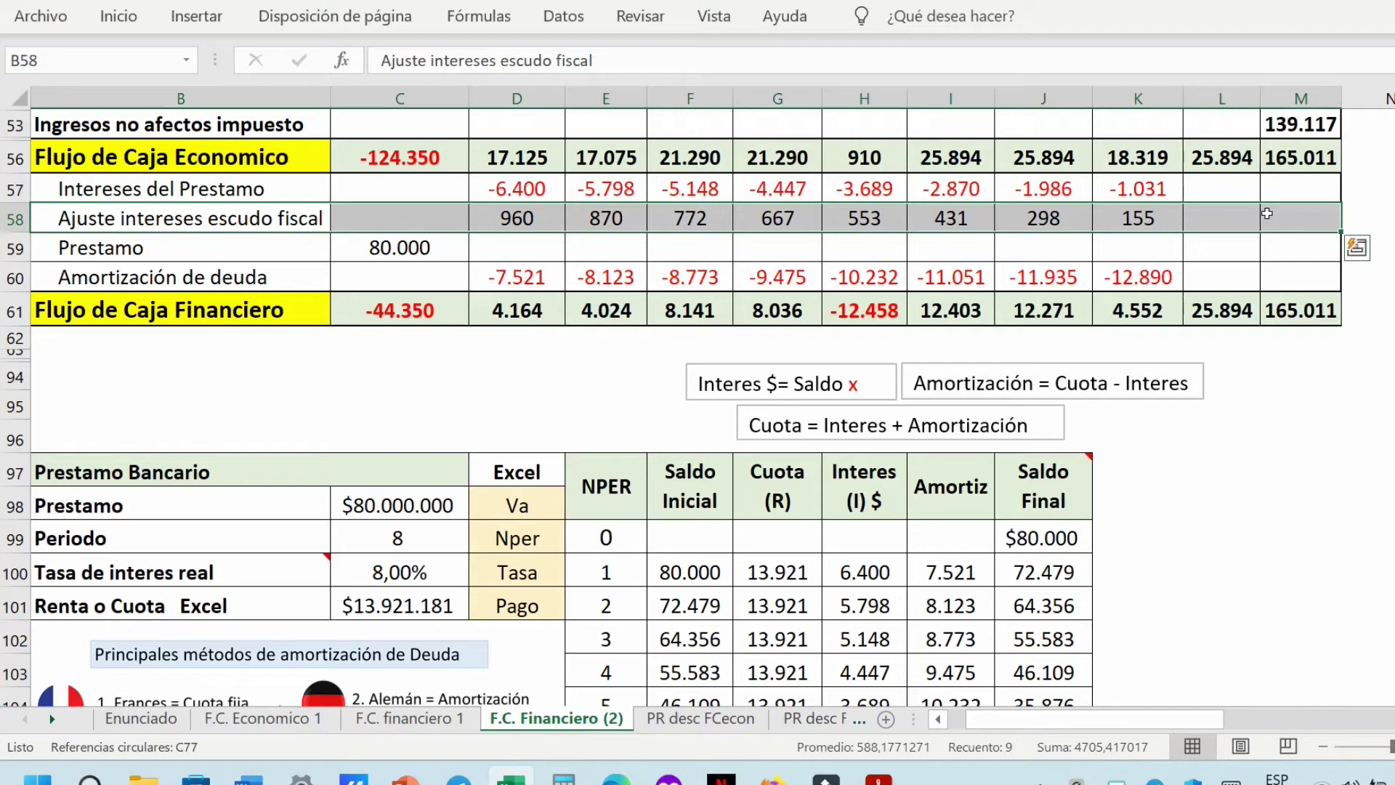
{"action": "left_click", "coordinate": [535, 210]}
{"action": "double_click", "coordinate": [535, 210]}
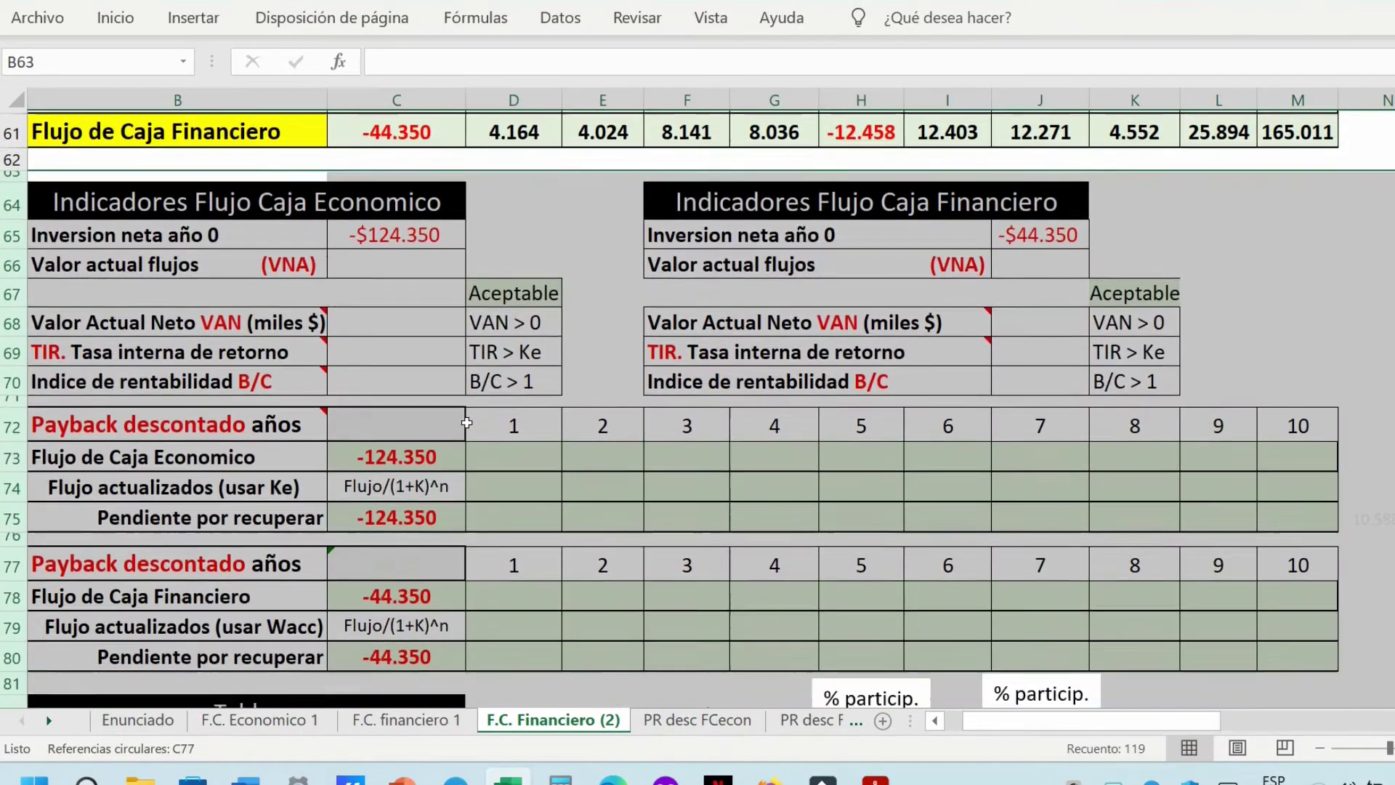
{"action": "scroll", "coordinate": [393, 484], "scroll_direction": "down", "scroll_amount": 4}
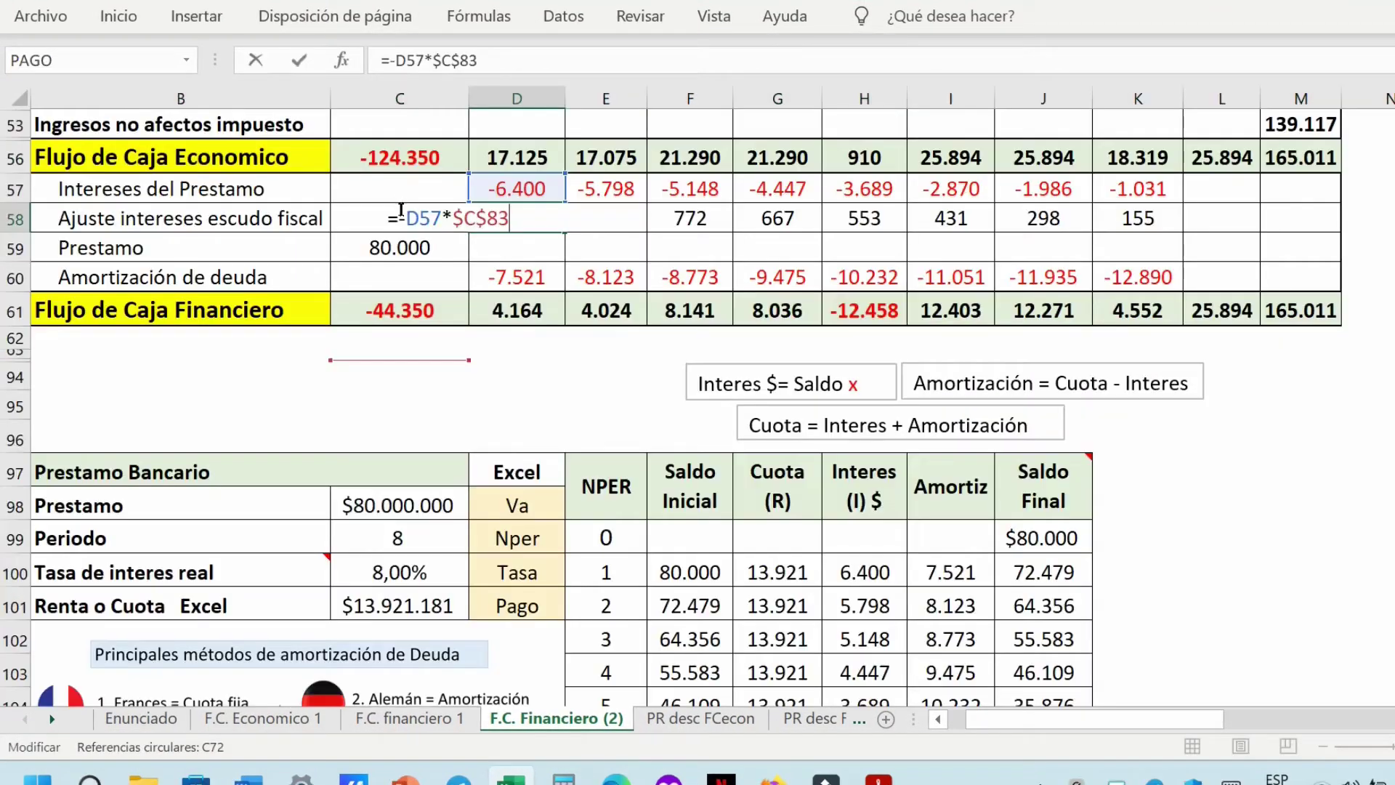
{"action": "left_click_drag", "start_coordinate": [404, 211], "coordinate": [396, 209]}
{"action": "key", "text": "Escape"}
{"action": "left_click_drag", "start_coordinate": [509, 216], "coordinate": [1163, 218]}
Inspect the Prestamo formula in C59 and its link to the bank loan amount in C98.
{"action": "scroll", "coordinate": [727, 277], "scroll_direction": "up", "scroll_amount": 1}
{"action": "left_click", "coordinate": [404, 276]}
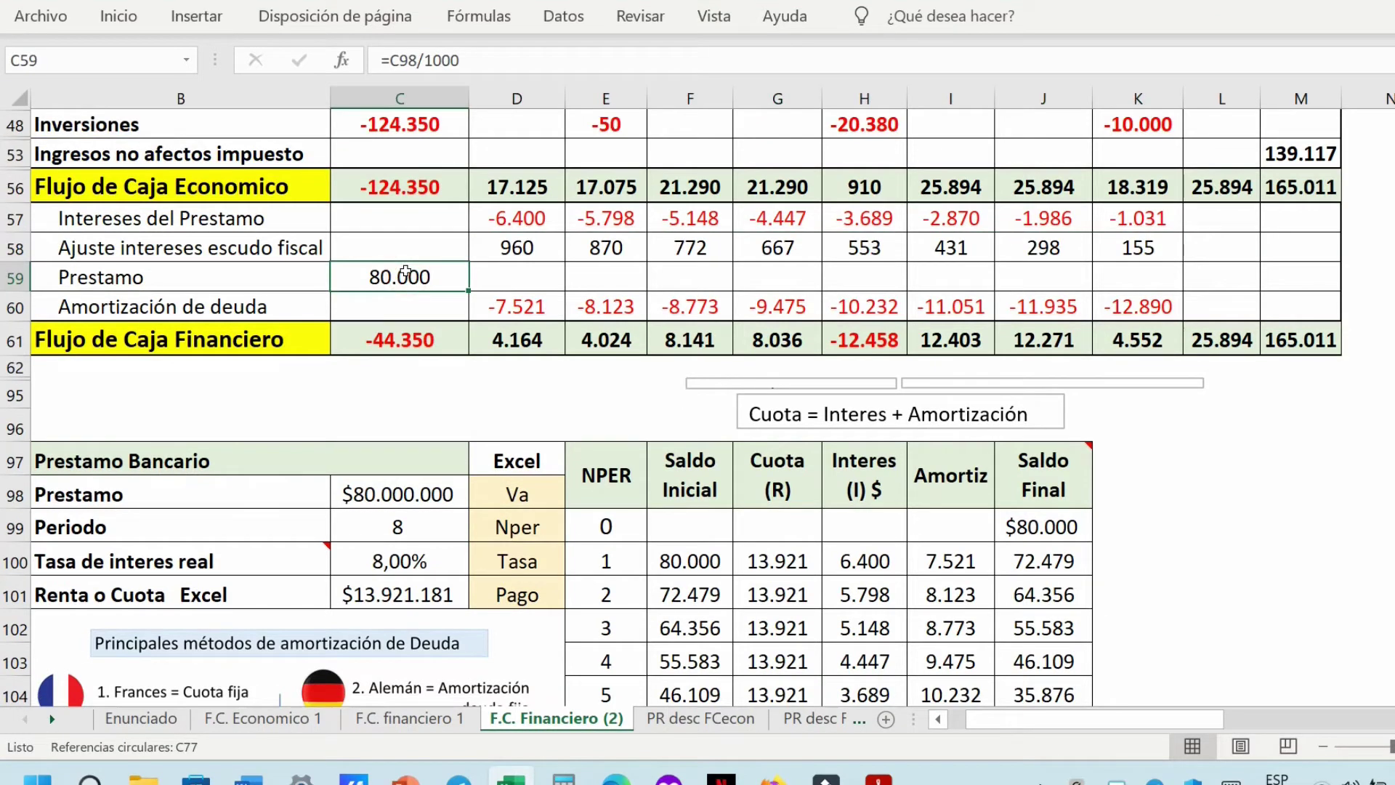
{"action": "double_click", "coordinate": [405, 271]}
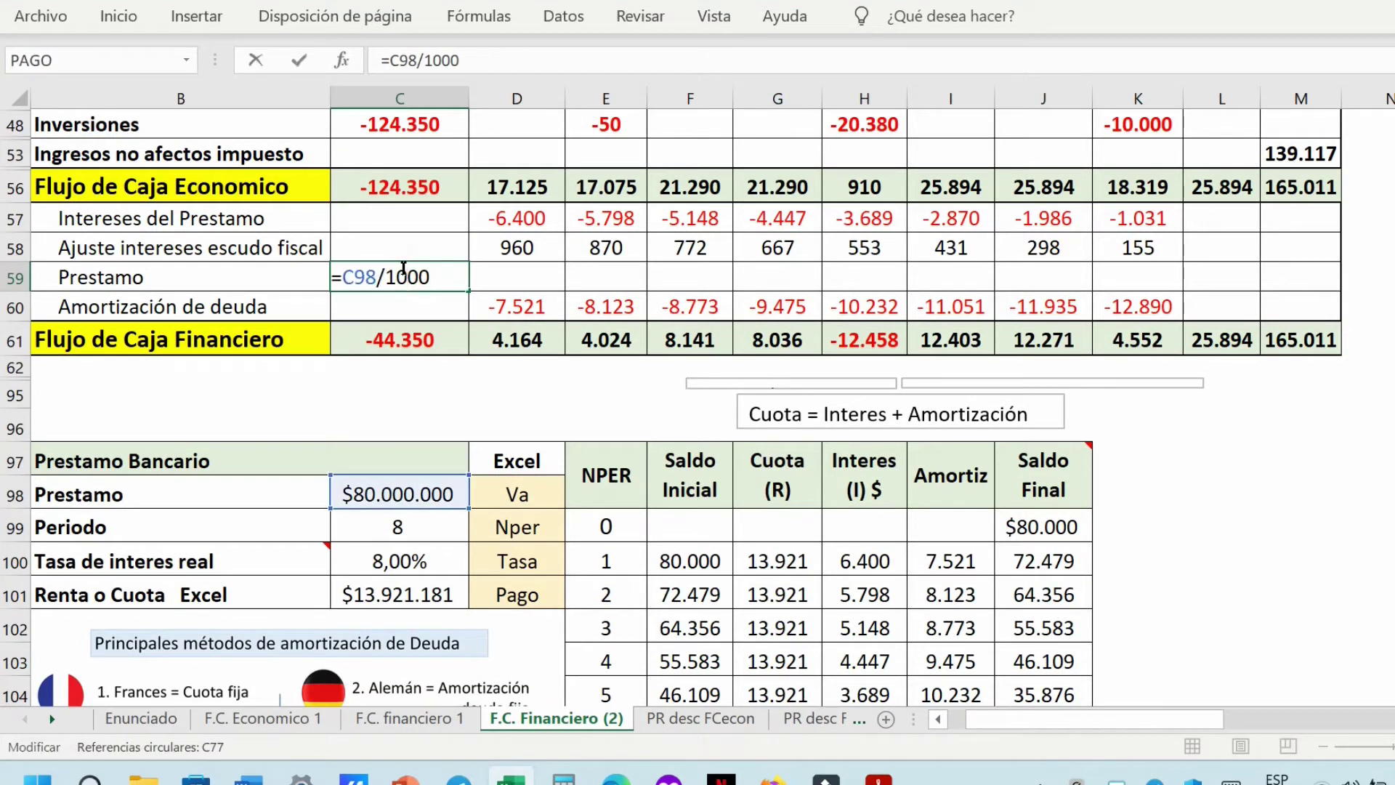
{"action": "key", "text": "Return"}
Compare the Amortización de deuda row with the Amortiz column of the loan table.
{"action": "left_click_drag", "start_coordinate": [323, 305], "coordinate": [1120, 303]}
{"action": "left_click", "coordinate": [950, 480]}
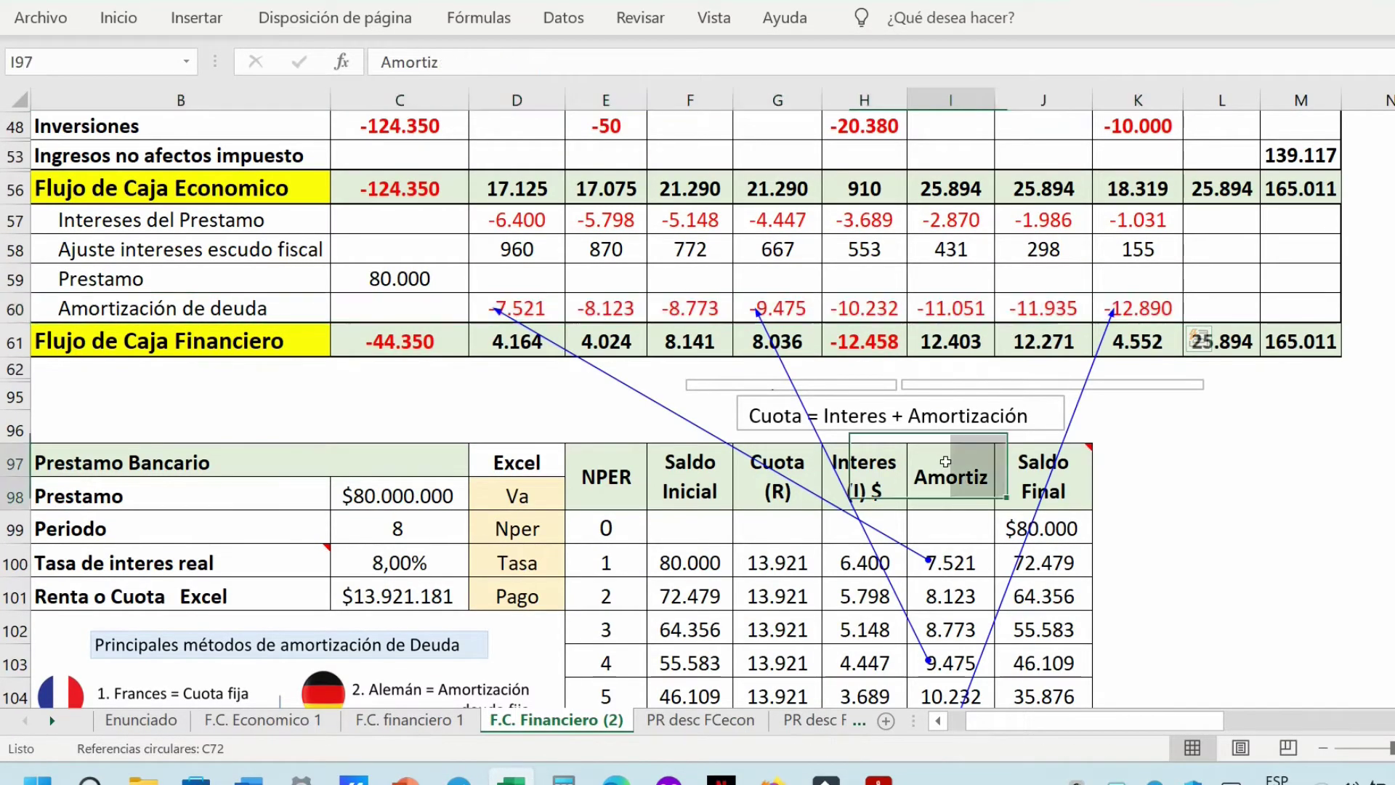
{"action": "left_click_drag", "start_coordinate": [950, 480], "coordinate": [951, 694]}
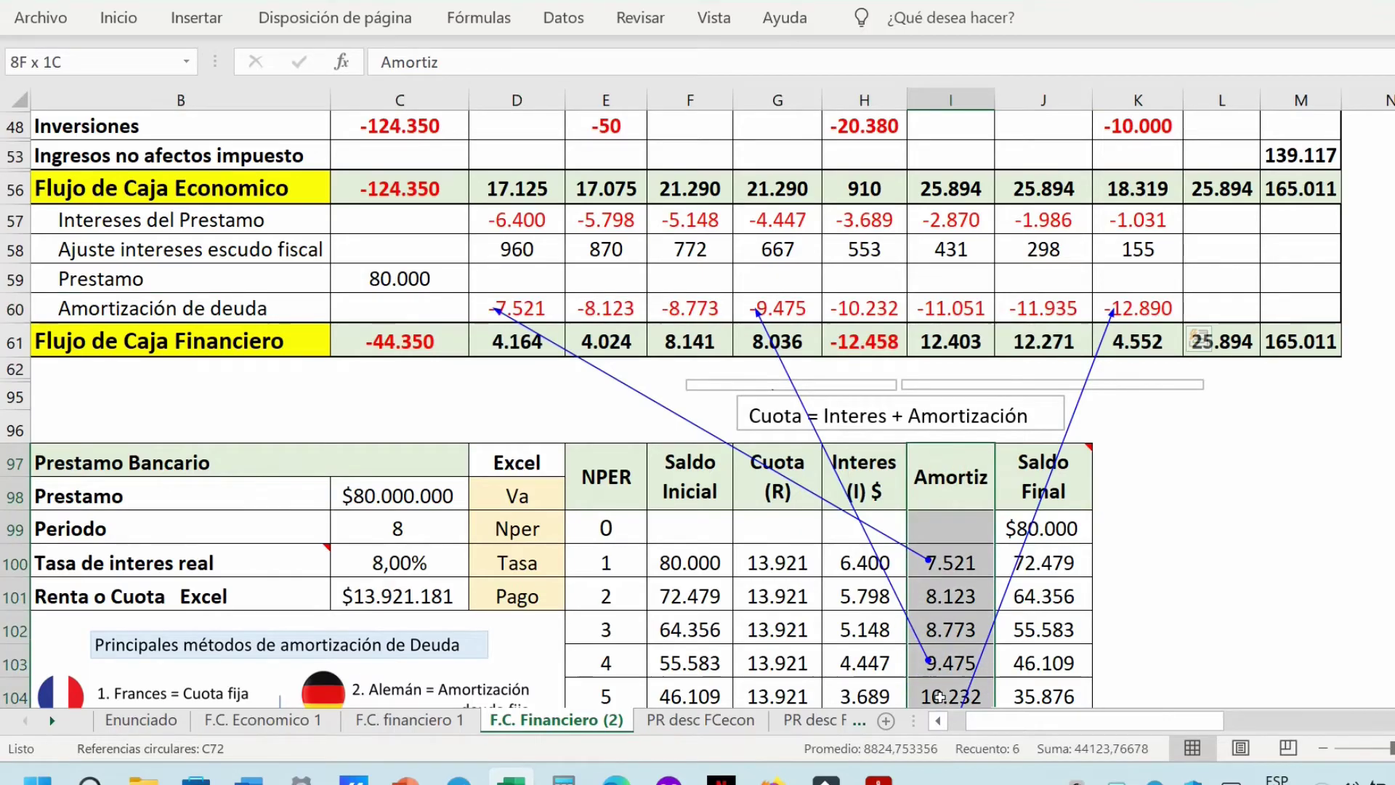
Inspect the Flujo de Caja Financiero sum in D61 and compare its row with row 61 on the F.C. financiero 1 sheet.
{"action": "left_click", "coordinate": [517, 343]}
{"action": "double_click", "coordinate": [517, 342]}
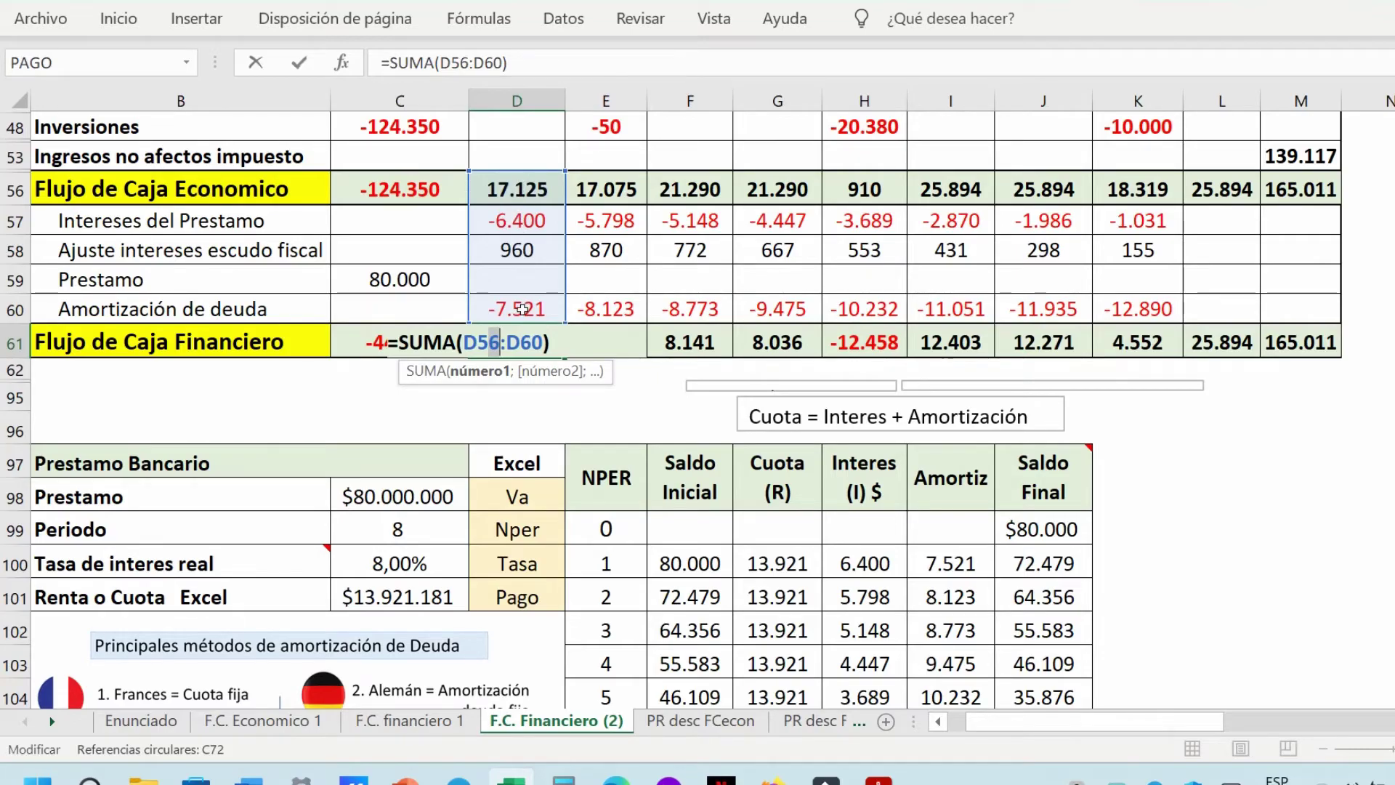
{"action": "left_click", "coordinate": [525, 336]}
{"action": "left_click_drag", "start_coordinate": [572, 332], "coordinate": [1281, 339]}
{"action": "left_click_drag", "start_coordinate": [517, 338], "coordinate": [1301, 341]}
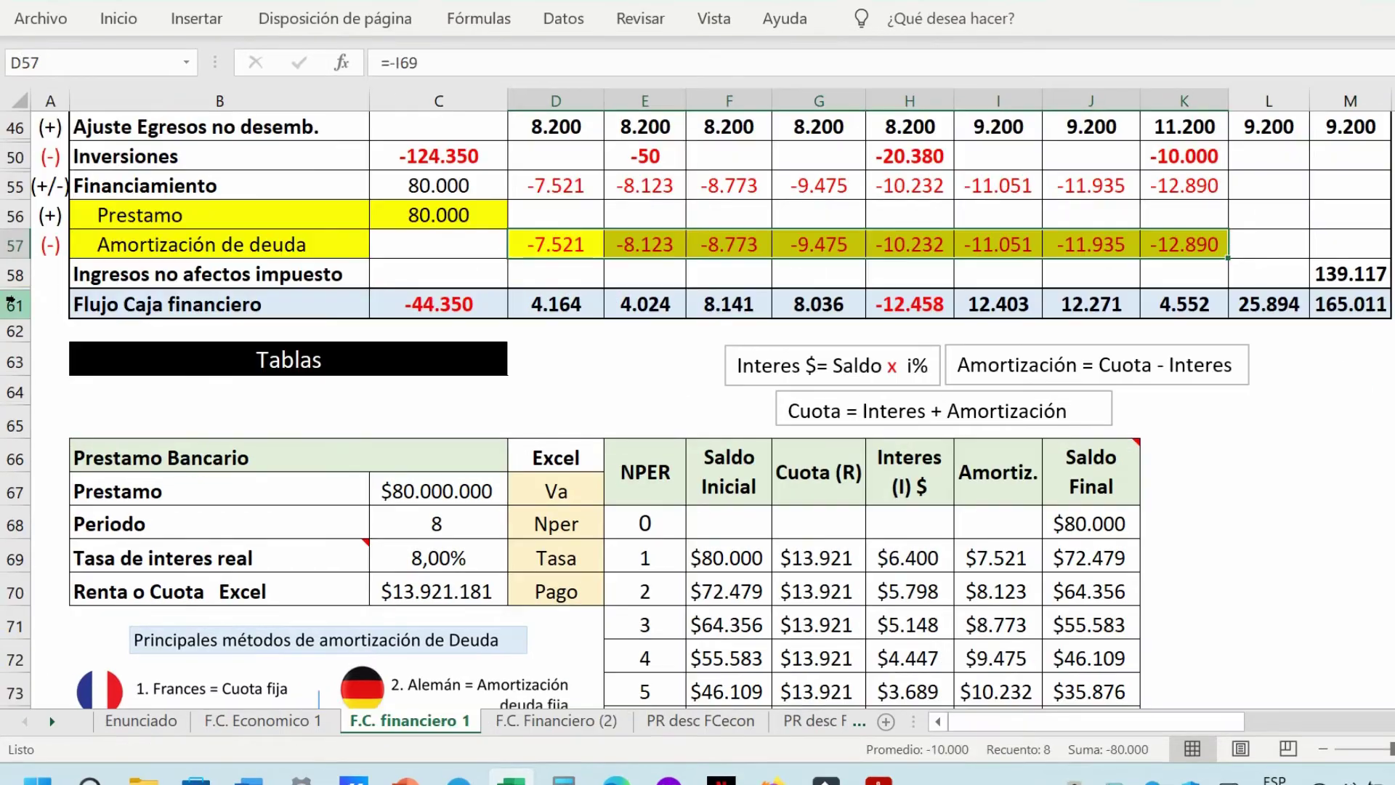
{"action": "key", "text": "ctrl+Page_Up"}
{"action": "left_click", "coordinate": [15, 305]}
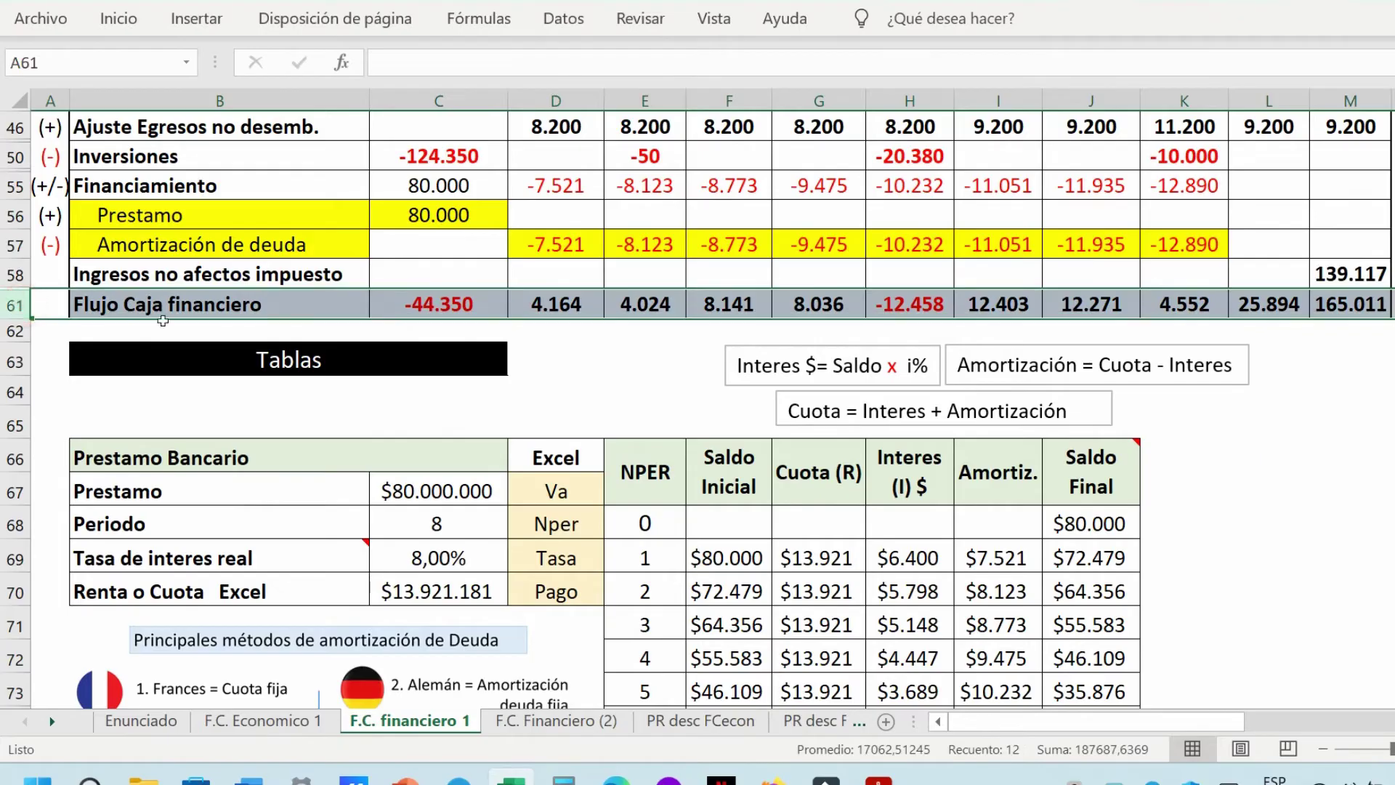
On F.C. Financiero (2), review the tax rate (T), loan interest rate (Kd) and cost of capital (Ke) in the Tablas block.
{"action": "key", "text": "ctrl+Page_Down"}
{"action": "scroll", "coordinate": [395, 506], "scroll_direction": "down", "scroll_amount": 8}
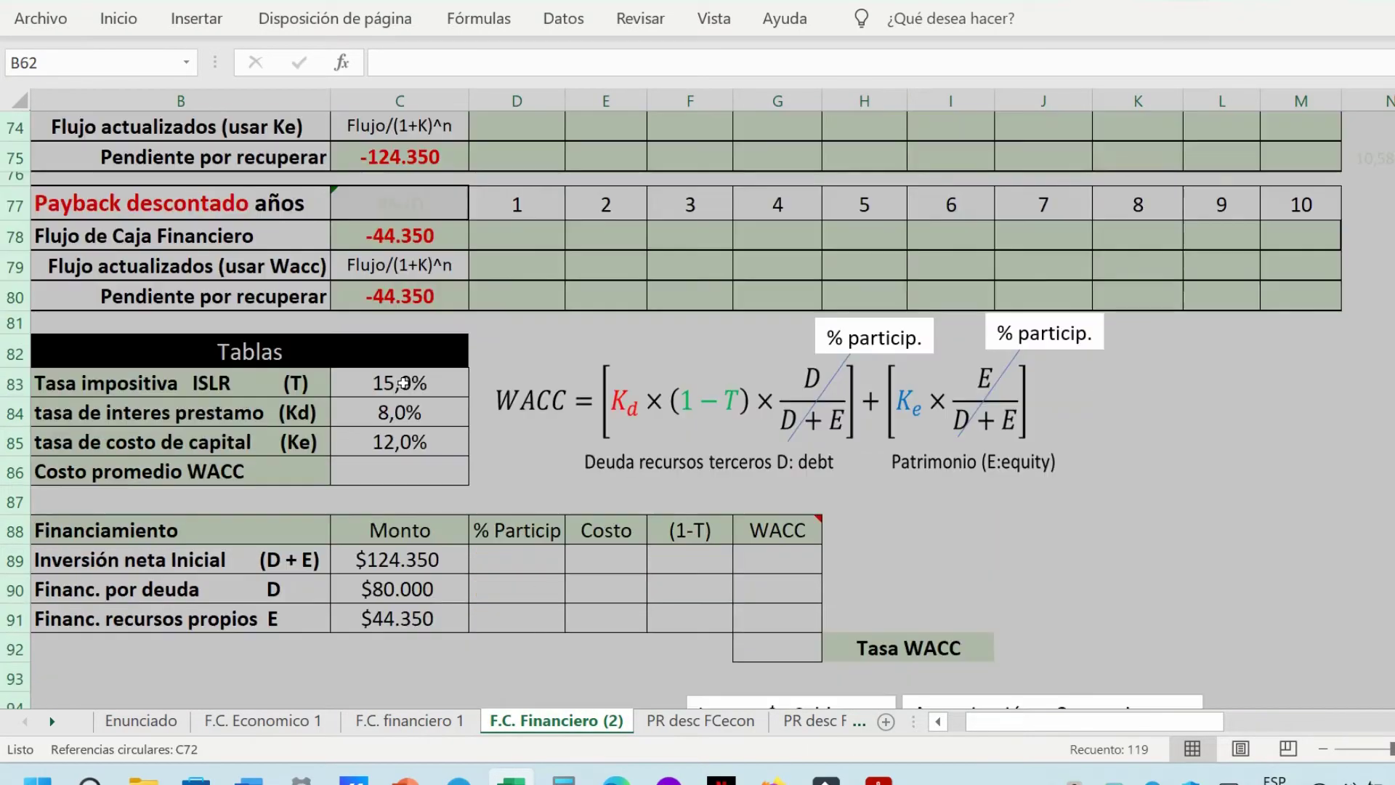
{"action": "left_click", "coordinate": [353, 378]}
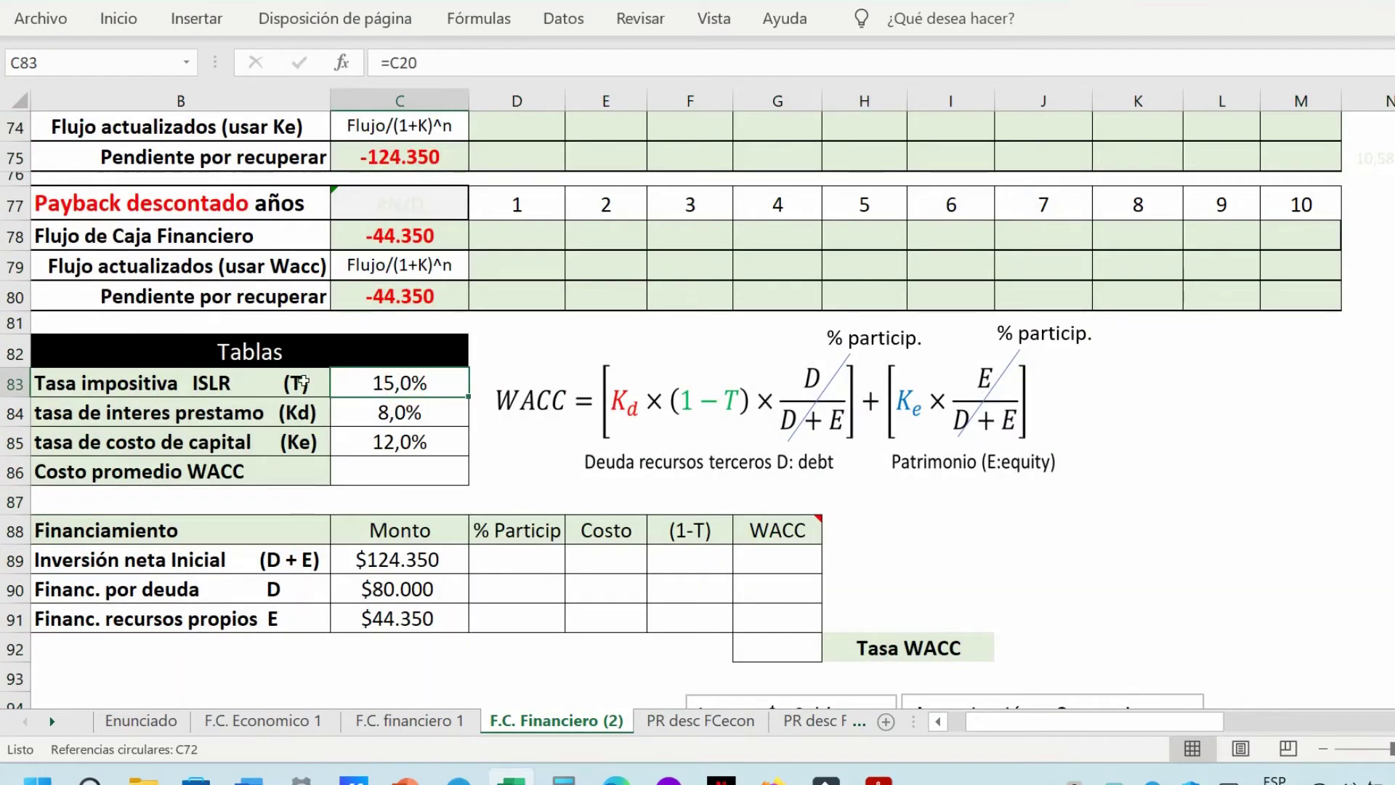
{"action": "left_click_drag", "start_coordinate": [410, 381], "coordinate": [296, 377]}
{"action": "left_click_drag", "start_coordinate": [399, 411], "coordinate": [298, 415]}
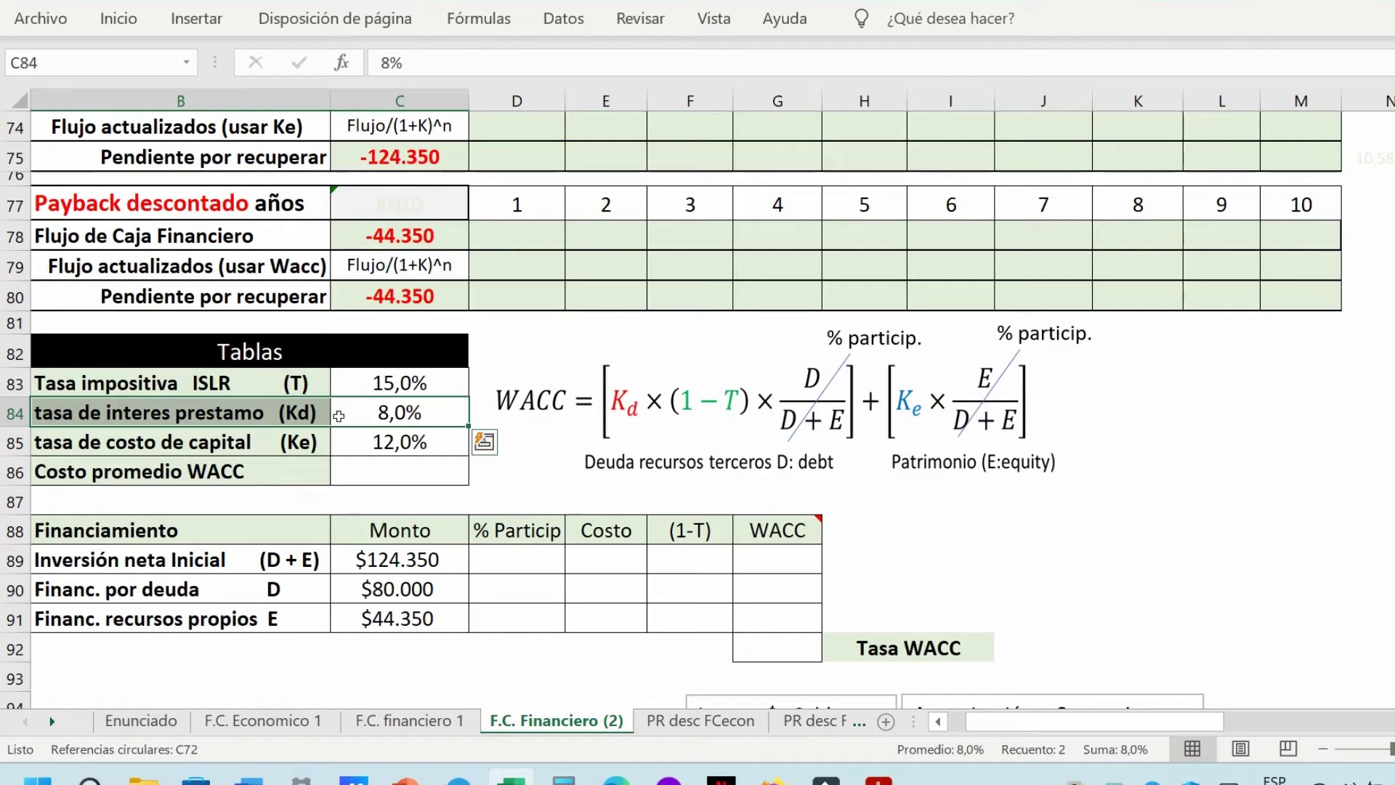
{"action": "left_click", "coordinate": [300, 408]}
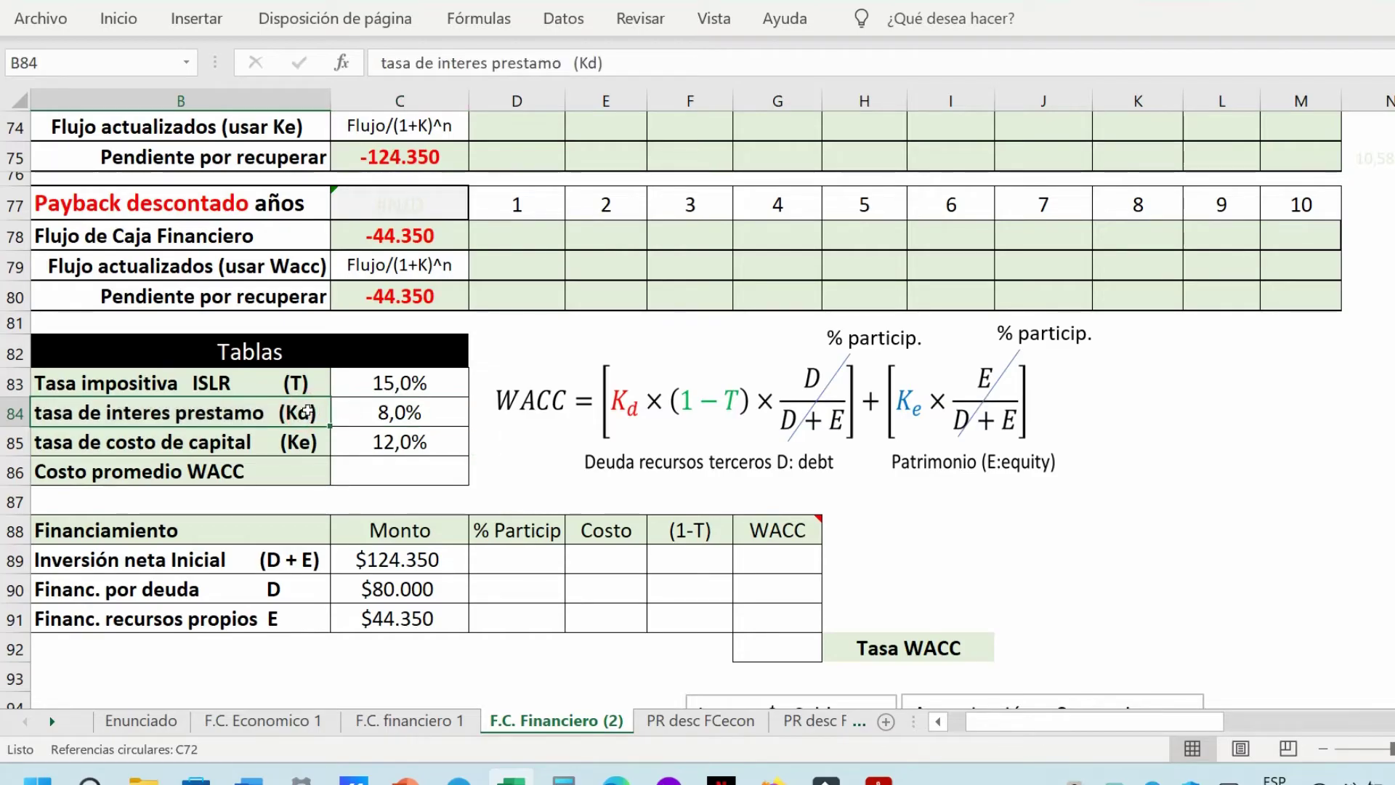
{"action": "left_click_drag", "start_coordinate": [393, 442], "coordinate": [298, 442]}
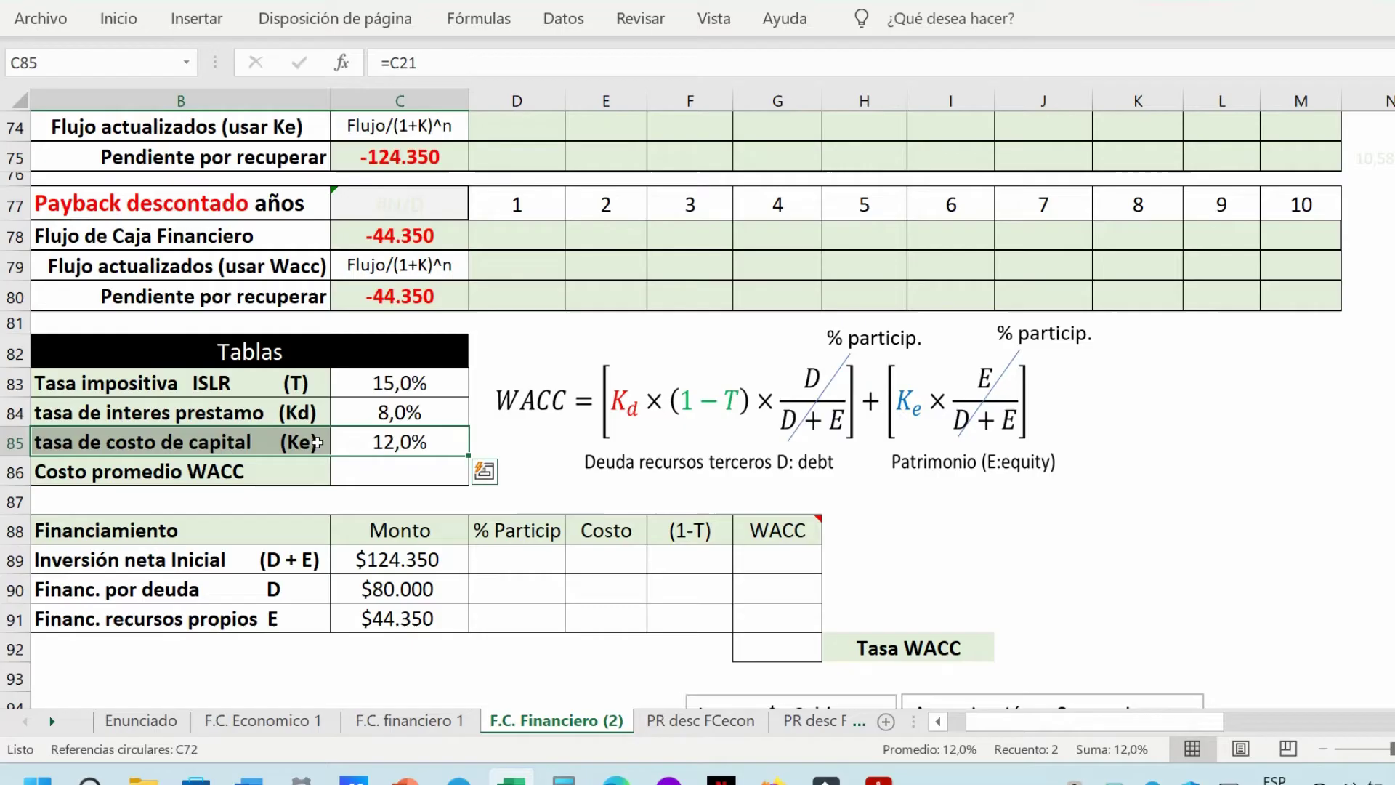
Check the Monto formulas for Inversión neta Inicial and Financ. por deuda, and enter =C89-C90 for Financ. recursos propios.
{"action": "left_click", "coordinate": [391, 557]}
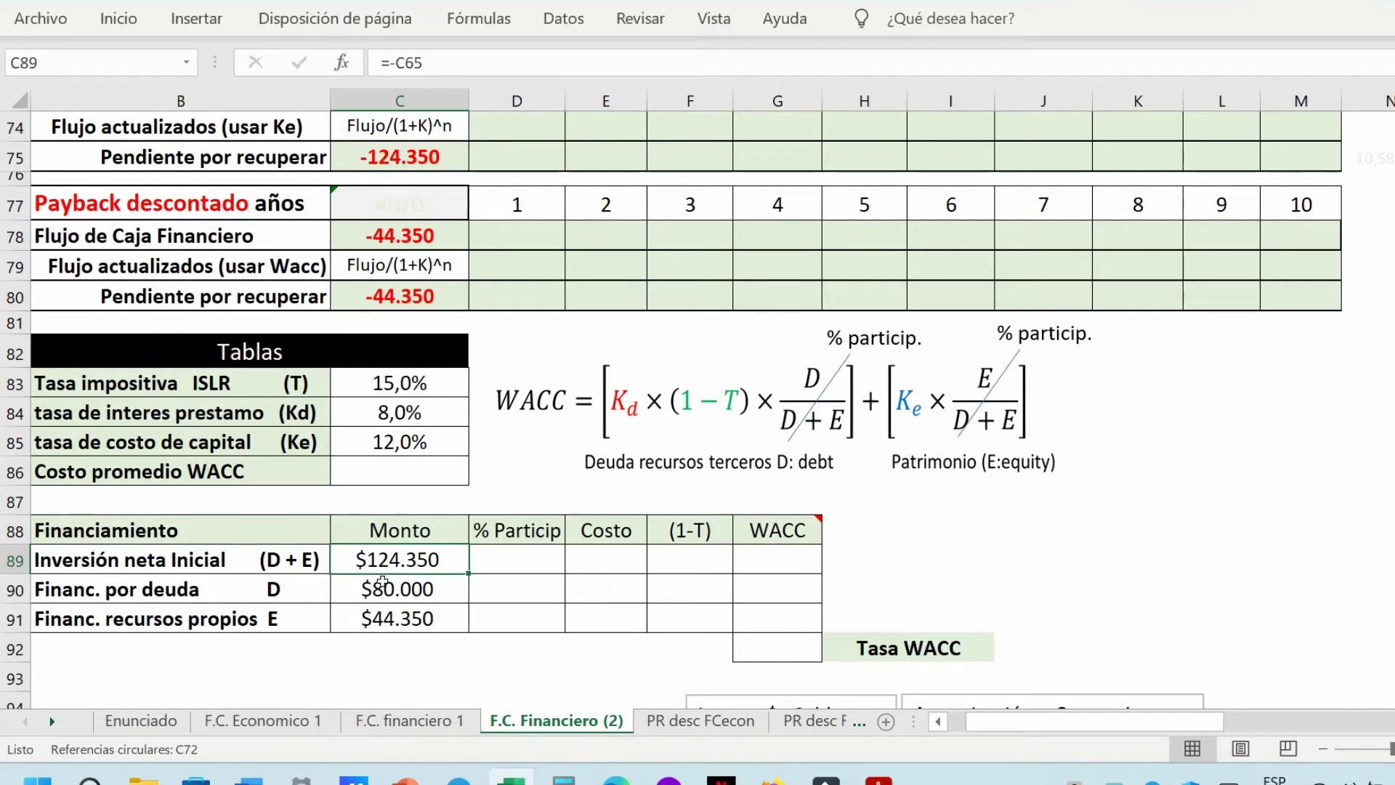
{"action": "left_click", "coordinate": [383, 581]}
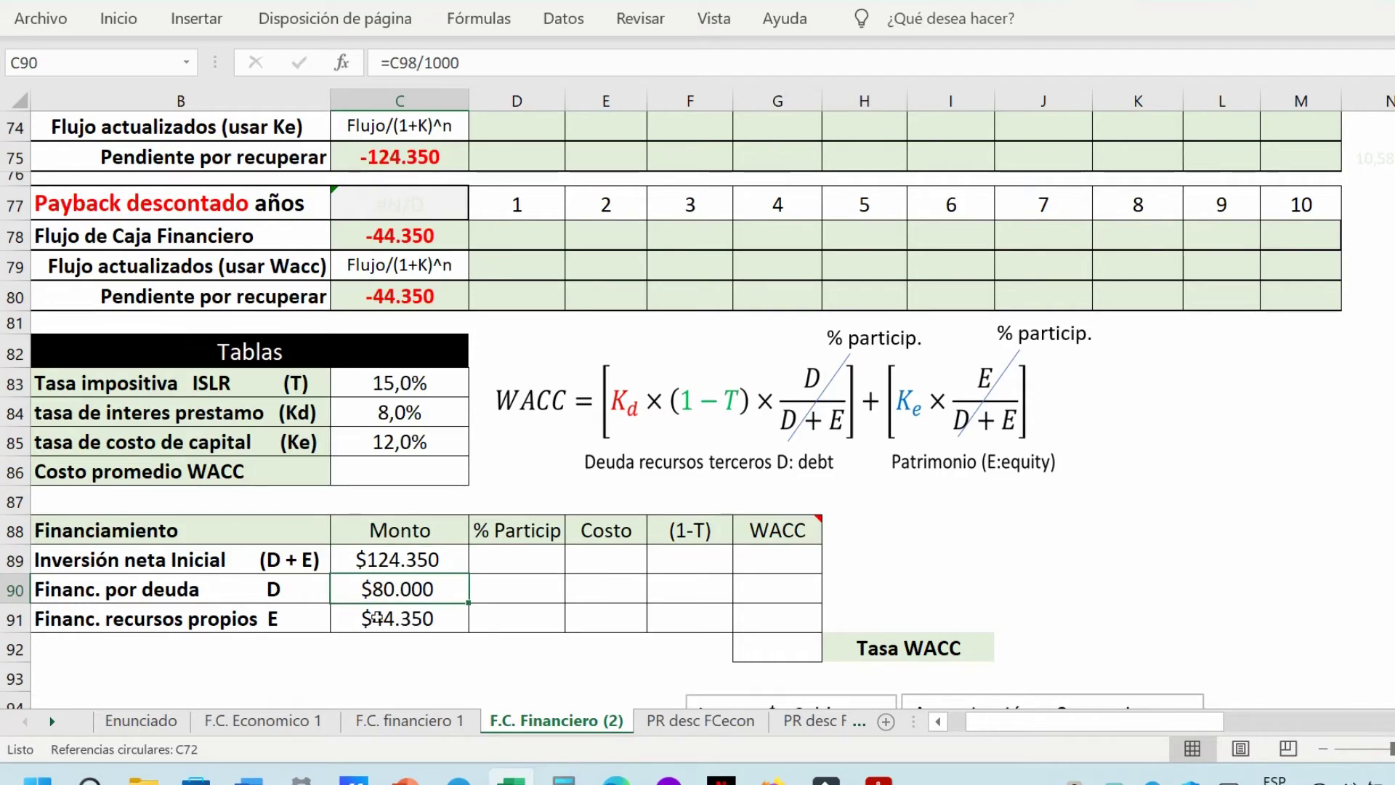
{"action": "left_click", "coordinate": [370, 616]}
{"action": "type", "text": "=C89-C90"}
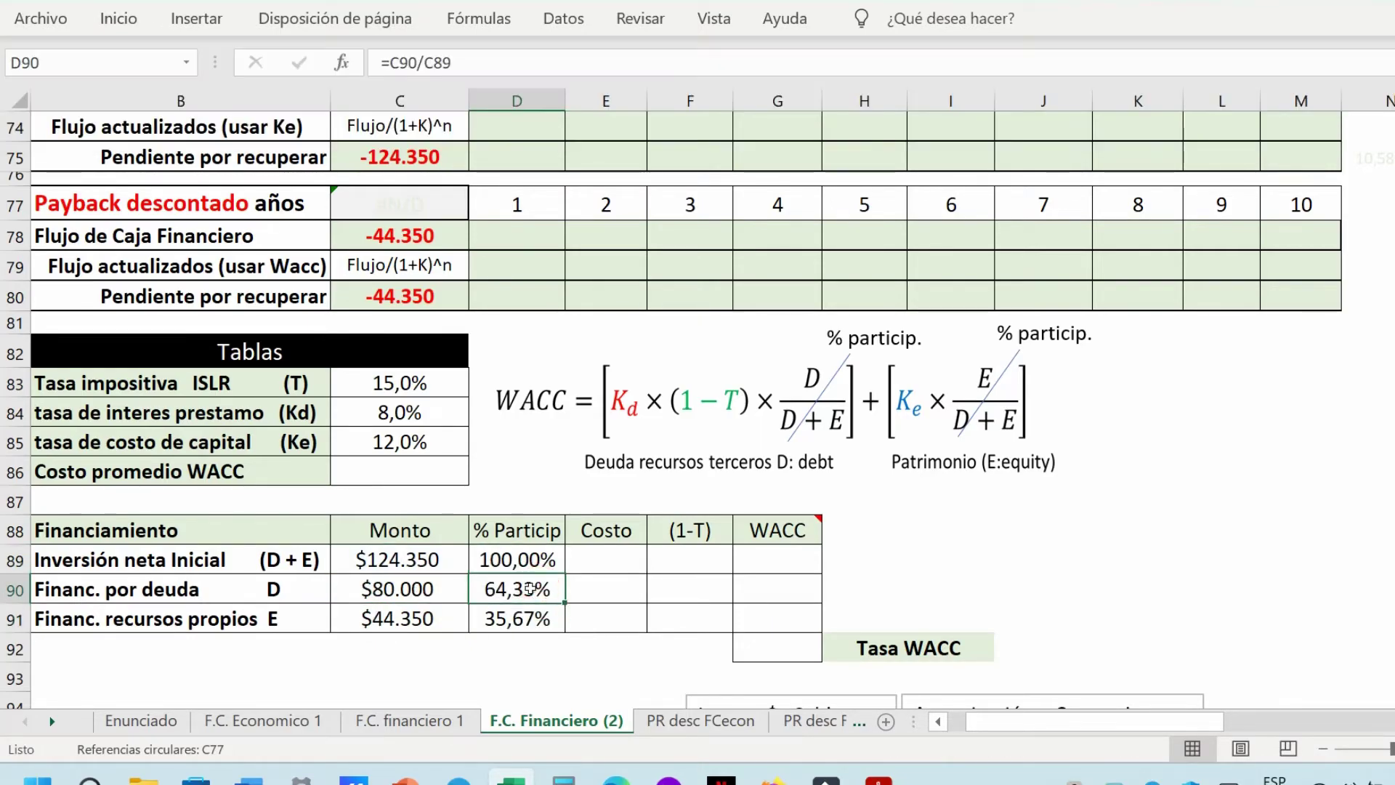
Check the % Particip formulas for Financ. por deuda in D90 and Financ. recursos propios in D91.
{"action": "double_click", "coordinate": [530, 588]}
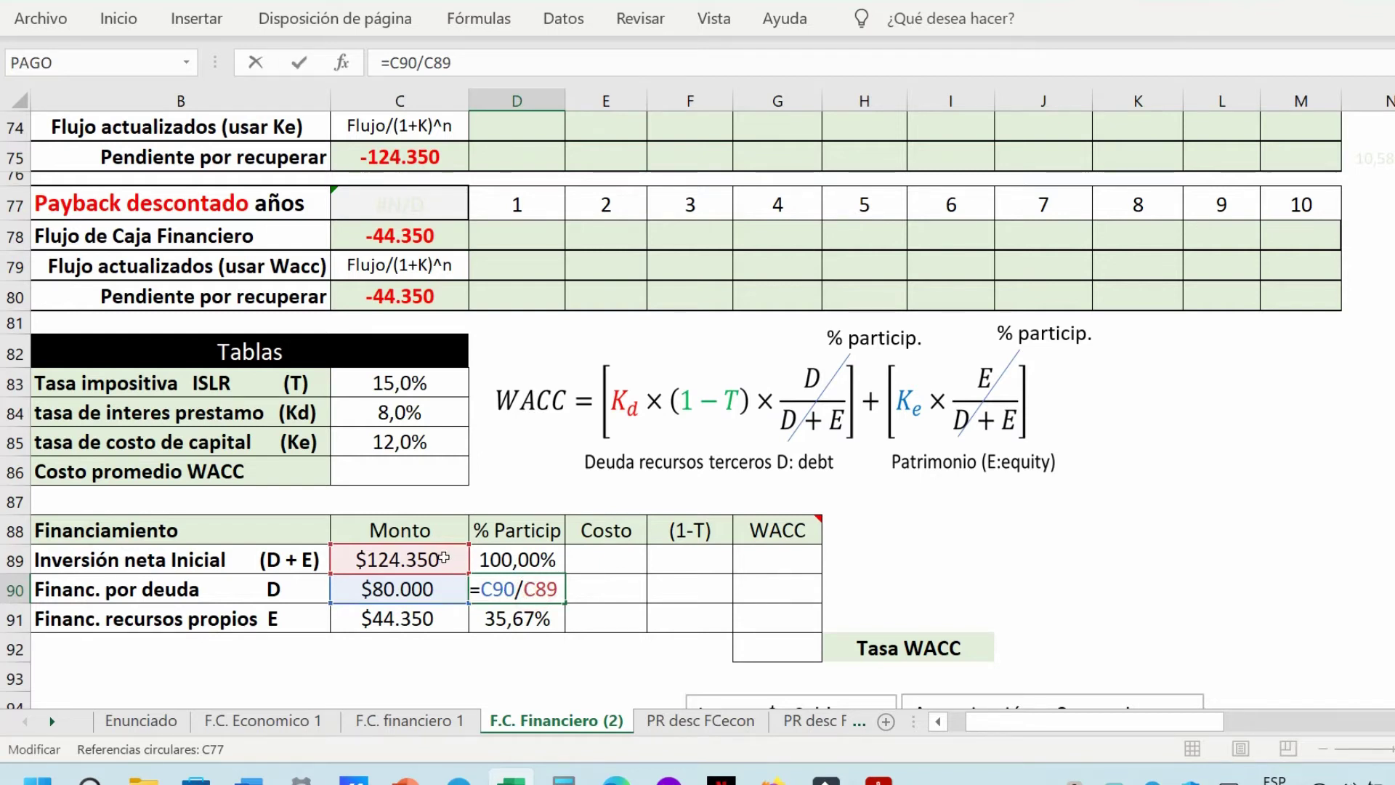
{"action": "key", "text": "Return"}
{"action": "key", "text": "F2"}
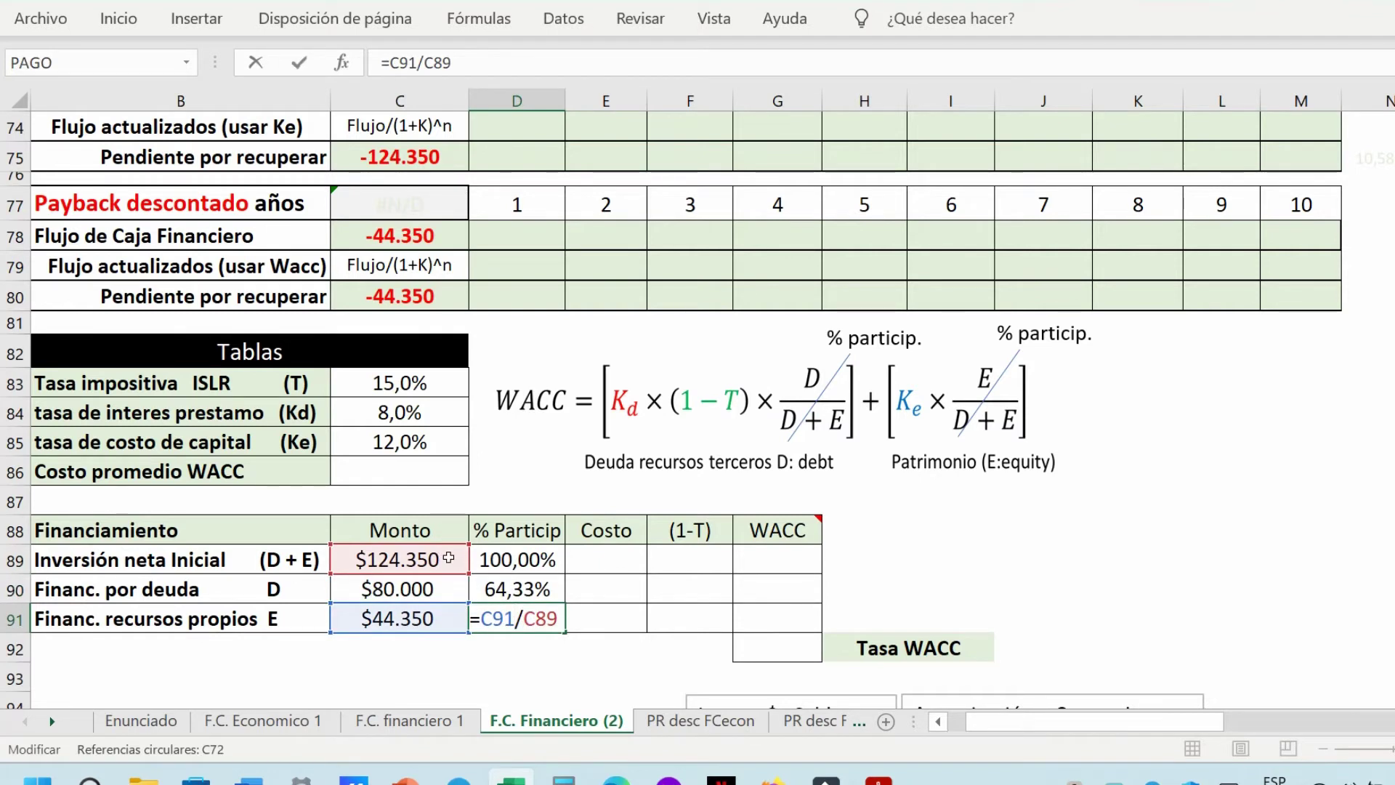
{"action": "key", "text": "Return"}
{"action": "left_click", "coordinate": [506, 611]}
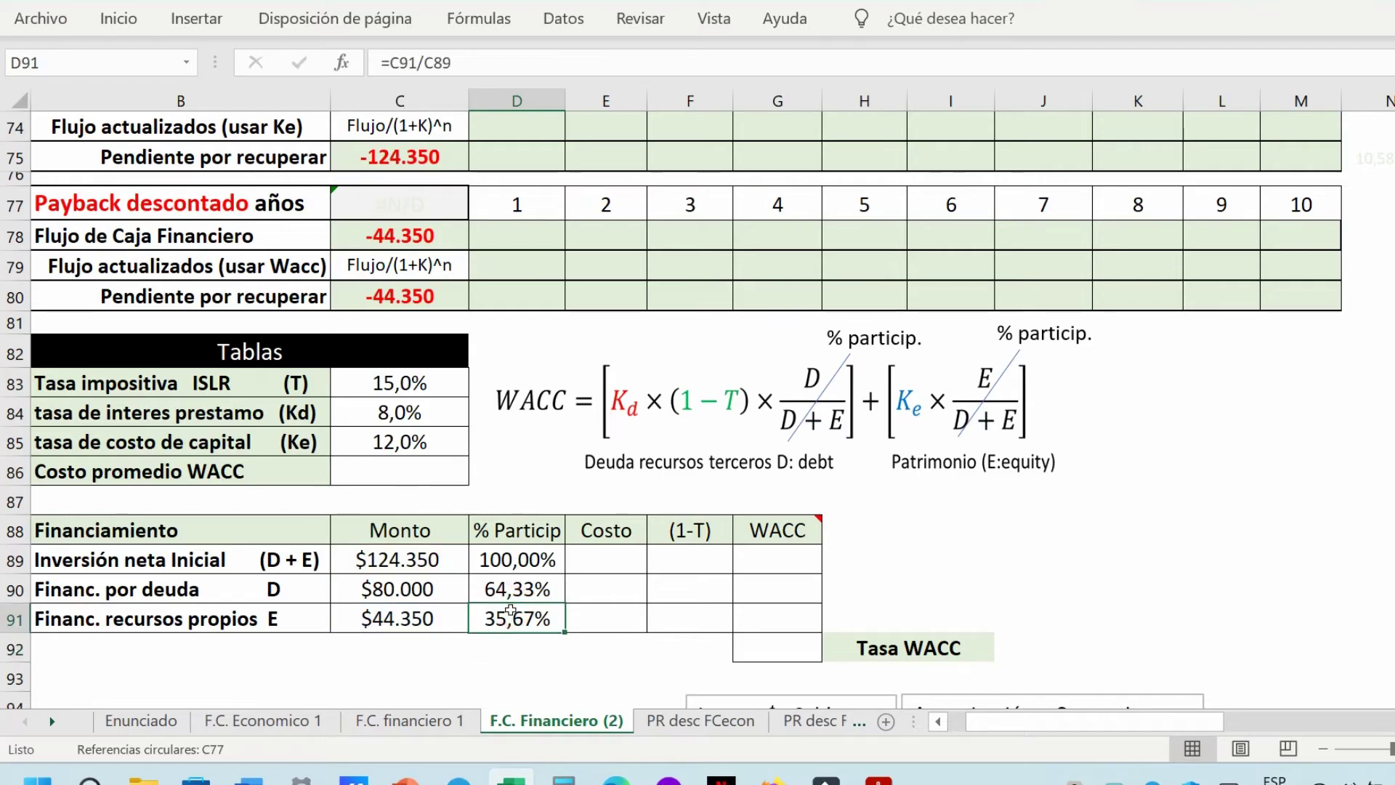
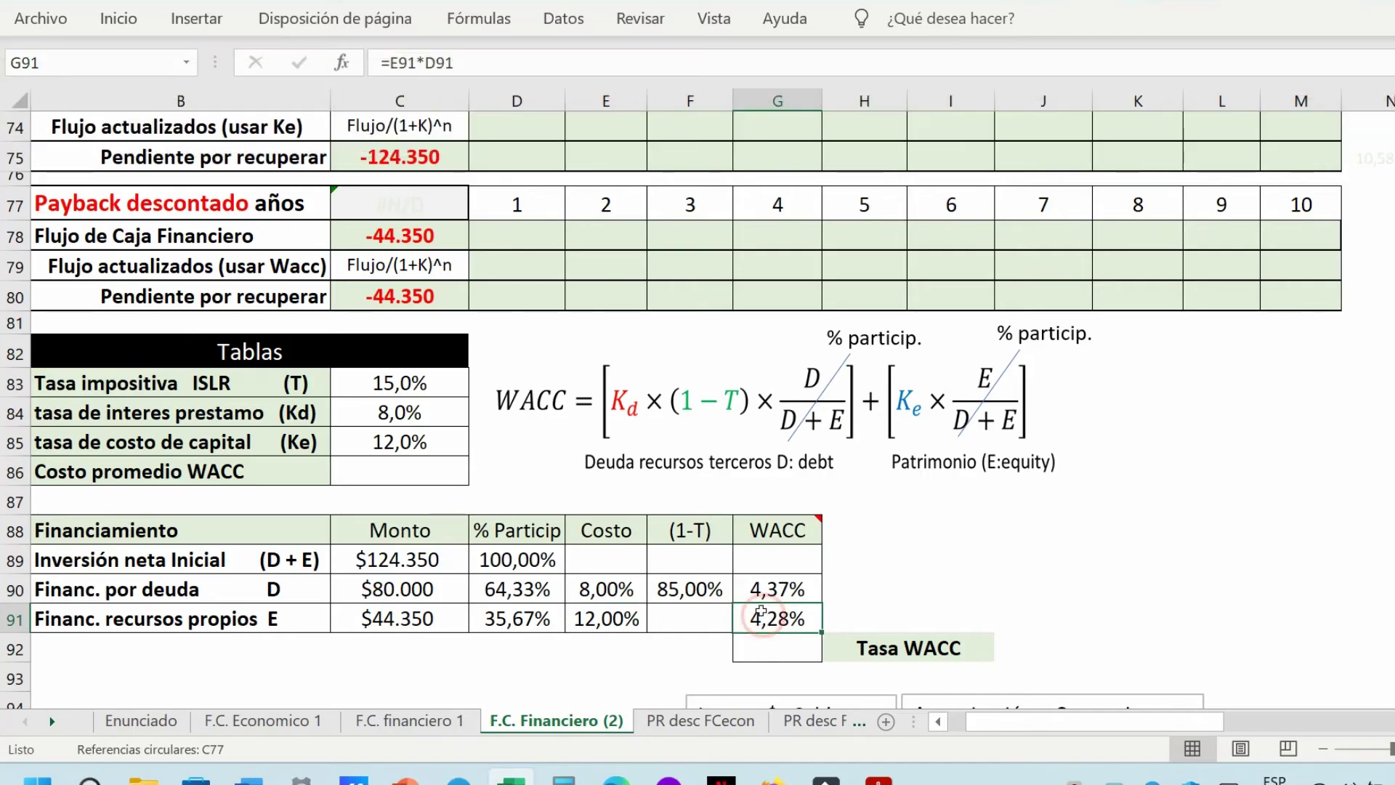
Inspect the WACC formula for Financ. recursos propios in G91.
{"action": "double_click", "coordinate": [762, 608]}
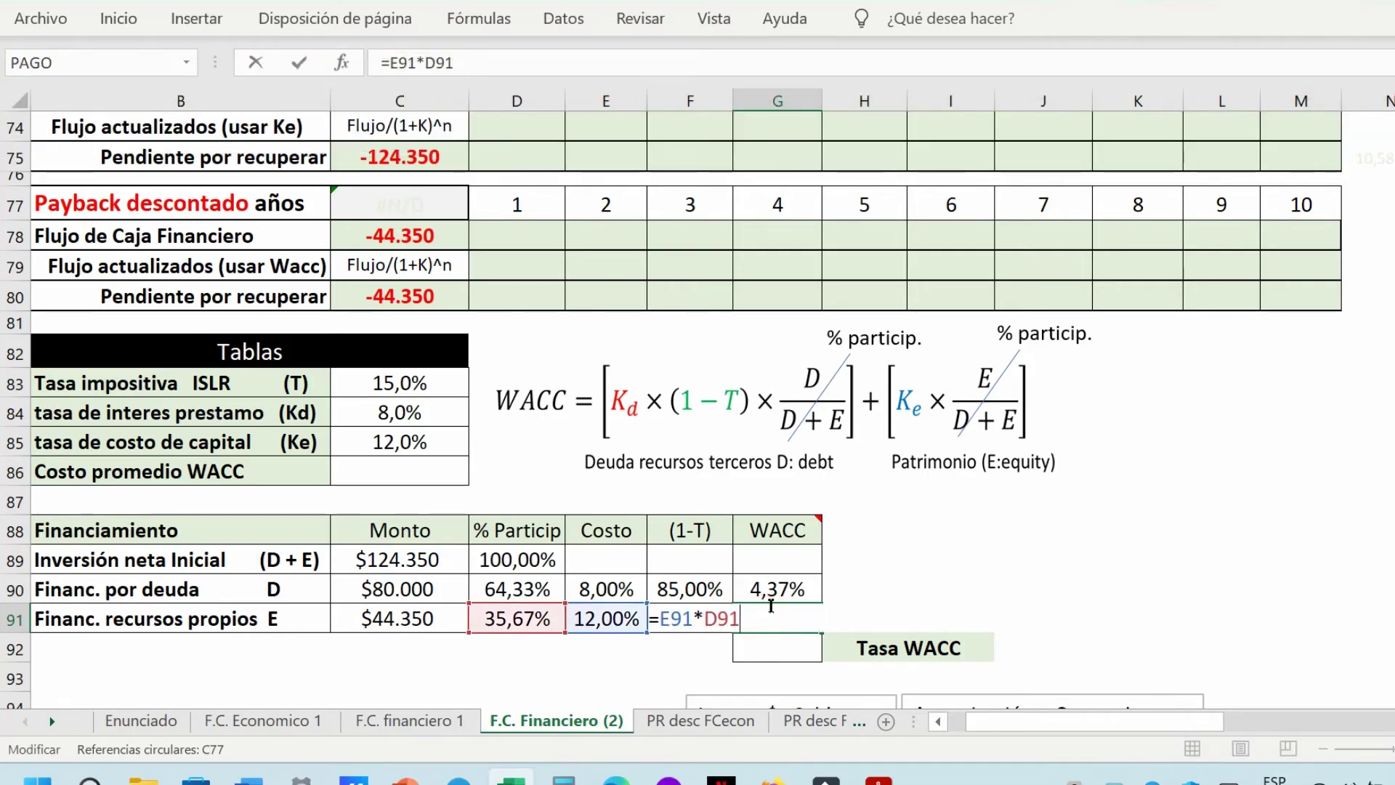
{"action": "key", "text": "Return"}
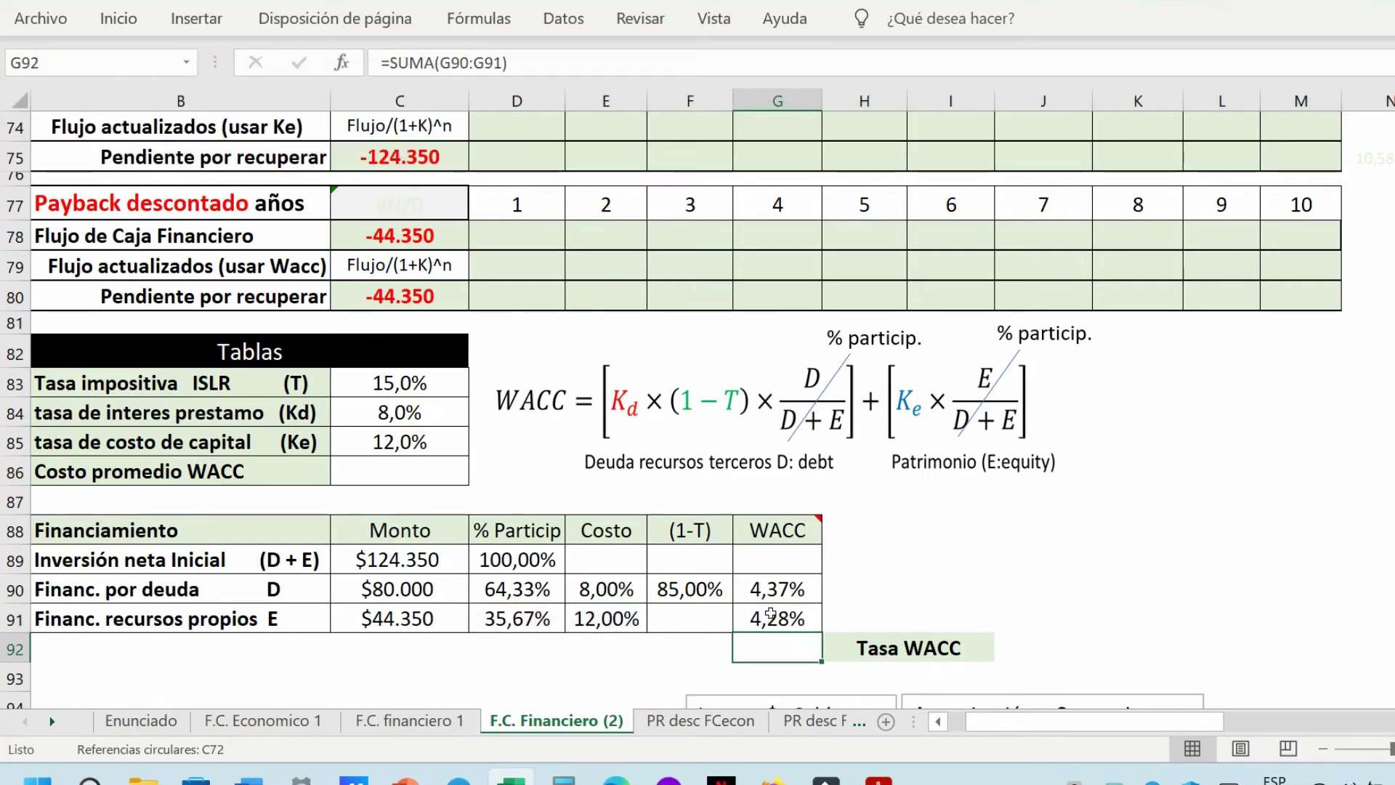
{"action": "left_click", "coordinate": [771, 614]}
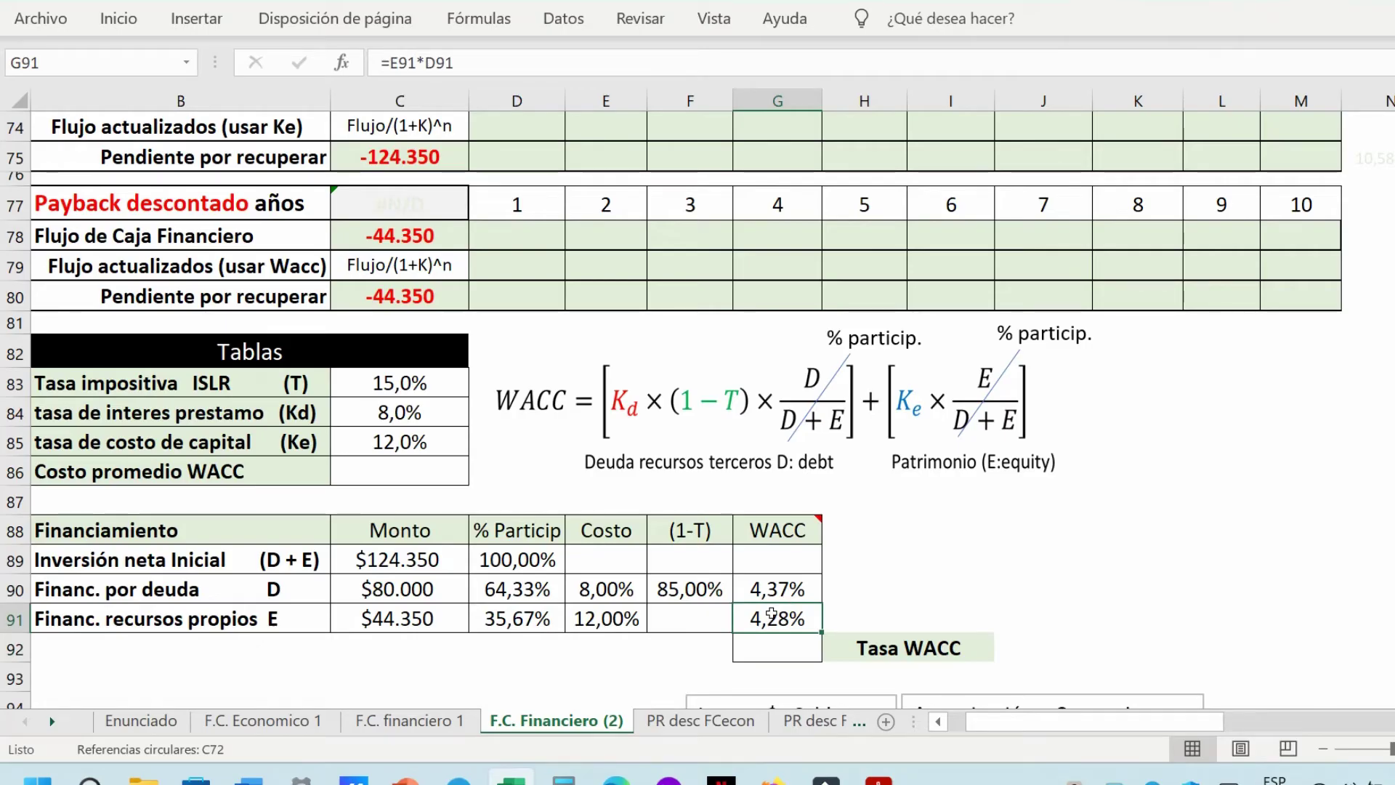
Show the Tasa WACC total =SUMA(G90:G91) in G92 and link Costo promedio WACC in C86 to it with =G92.
{"action": "left_click_drag", "start_coordinate": [785, 575], "coordinate": [794, 644]}
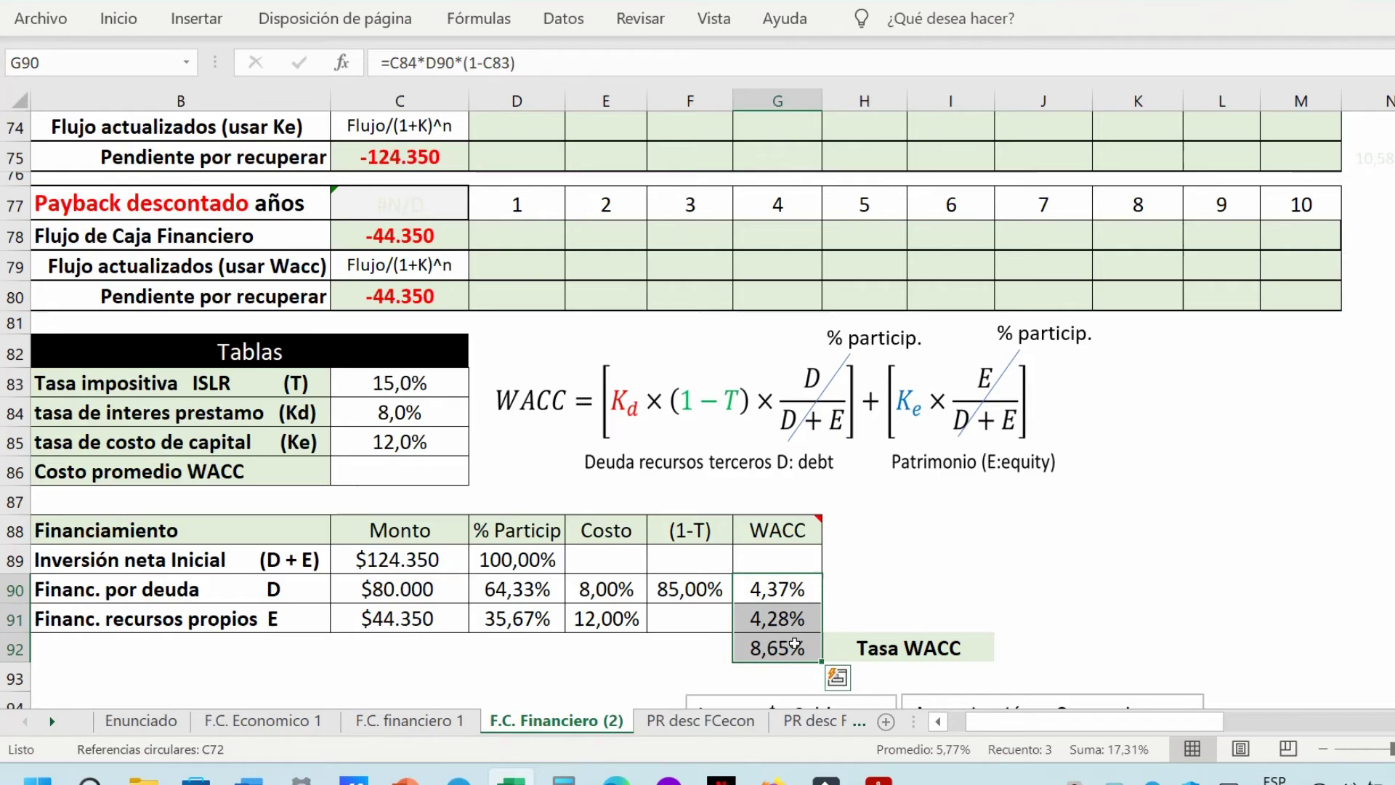
{"action": "left_click", "coordinate": [416, 469]}
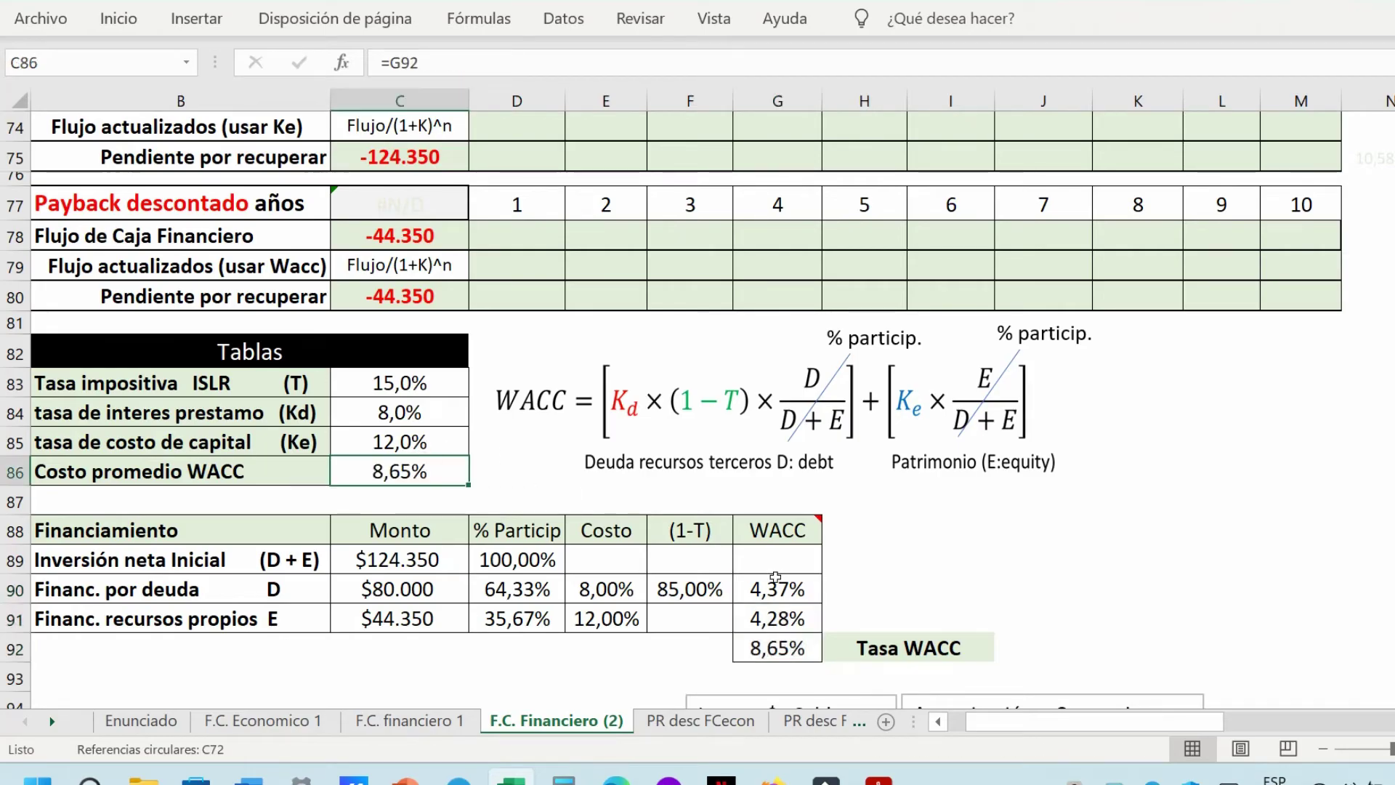
{"action": "left_click_drag", "start_coordinate": [777, 578], "coordinate": [779, 644]}
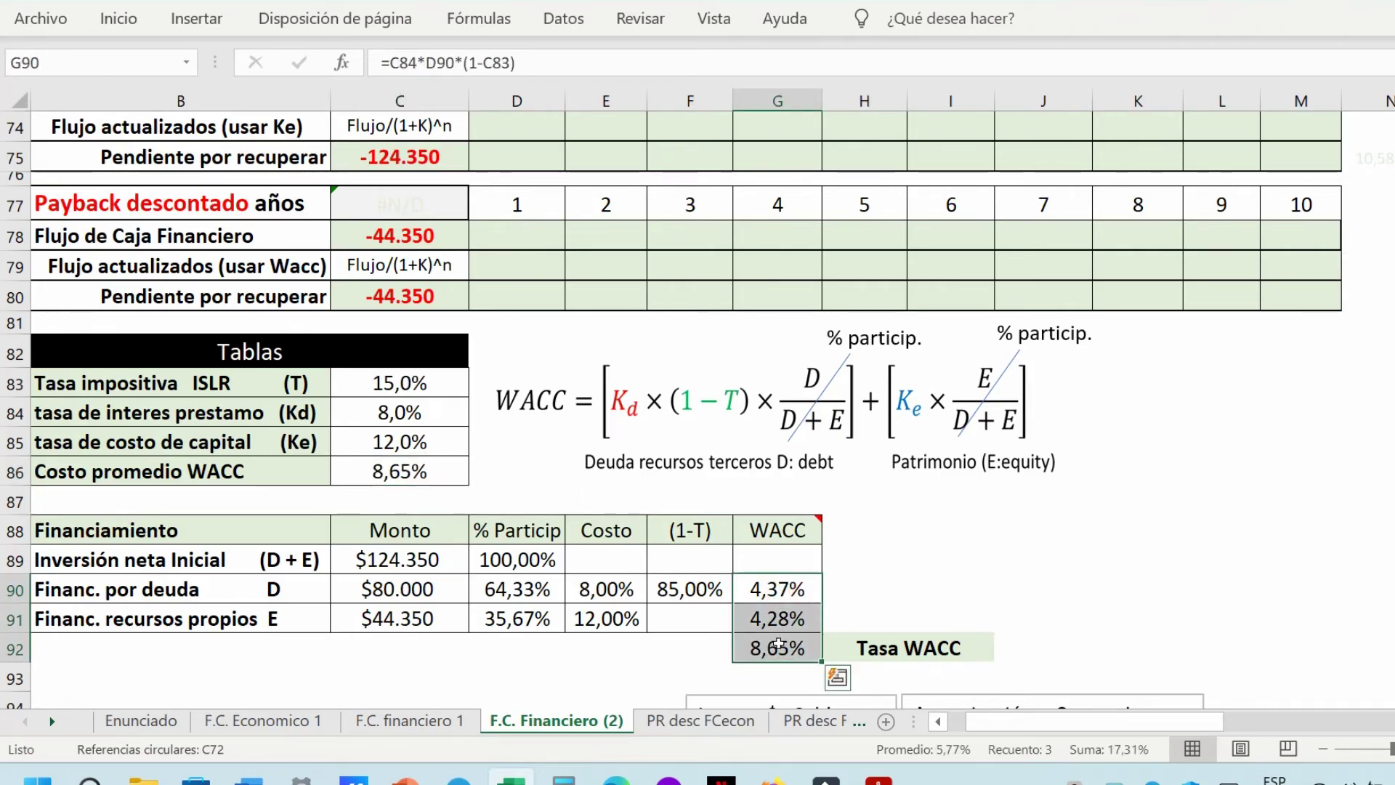
{"action": "left_click", "coordinate": [778, 644]}
Review the Flujo de Caja Economico row above the Indicadores Flujo Caja Economico block.
{"action": "scroll", "coordinate": [789, 565], "scroll_direction": "up", "scroll_amount": 2}
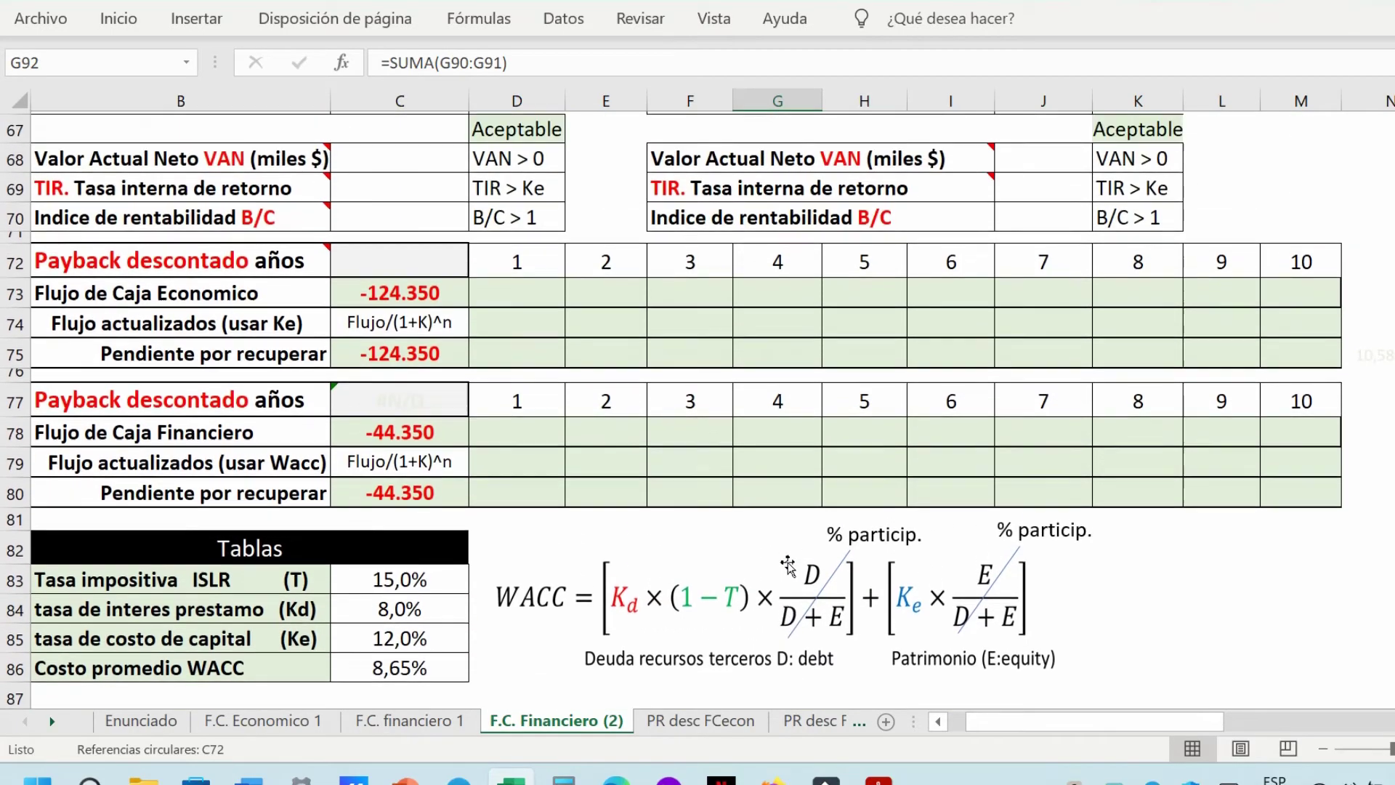
{"action": "scroll", "coordinate": [789, 565], "scroll_direction": "up", "scroll_amount": 2}
{"action": "scroll", "coordinate": [790, 564], "scroll_direction": "down", "scroll_amount": 1}
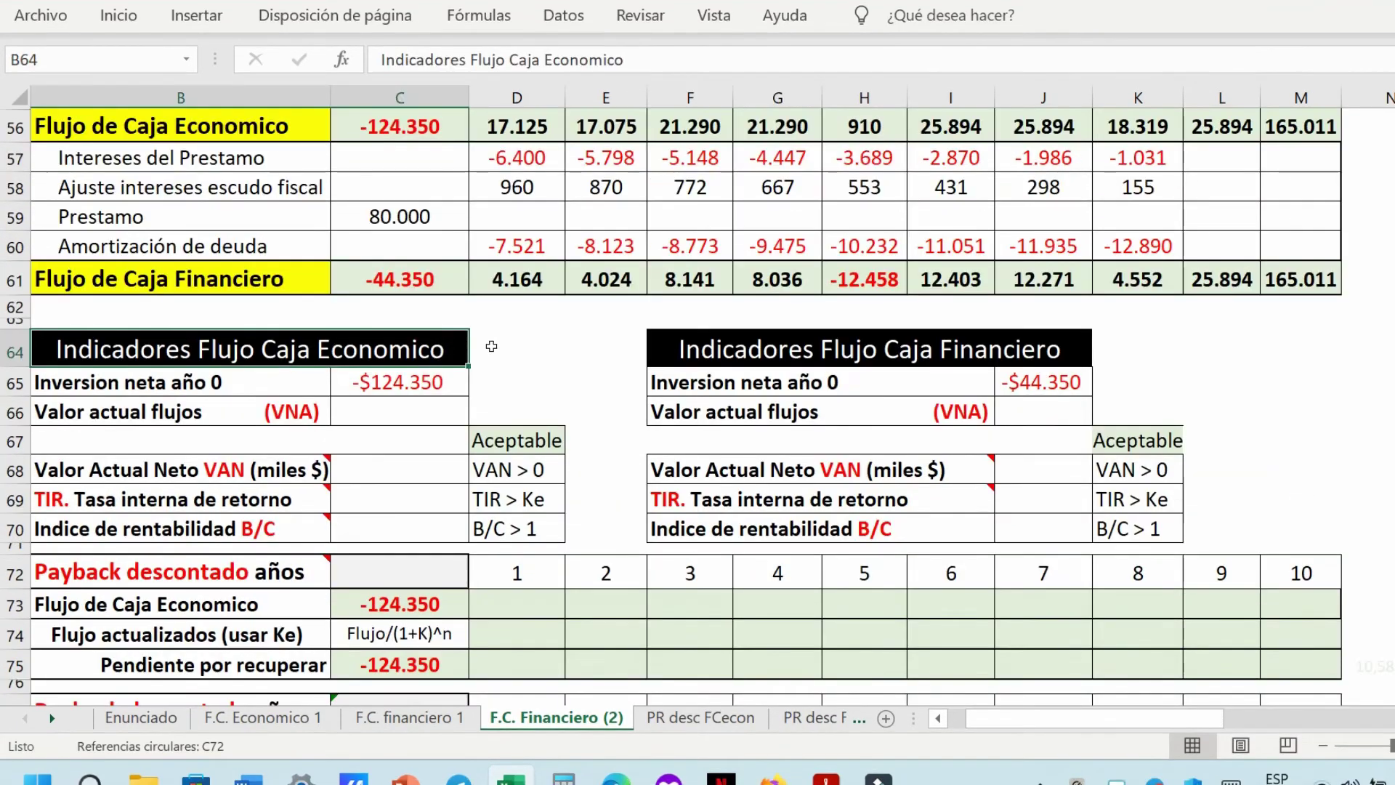
{"action": "left_click_drag", "start_coordinate": [513, 127], "coordinate": [1083, 135]}
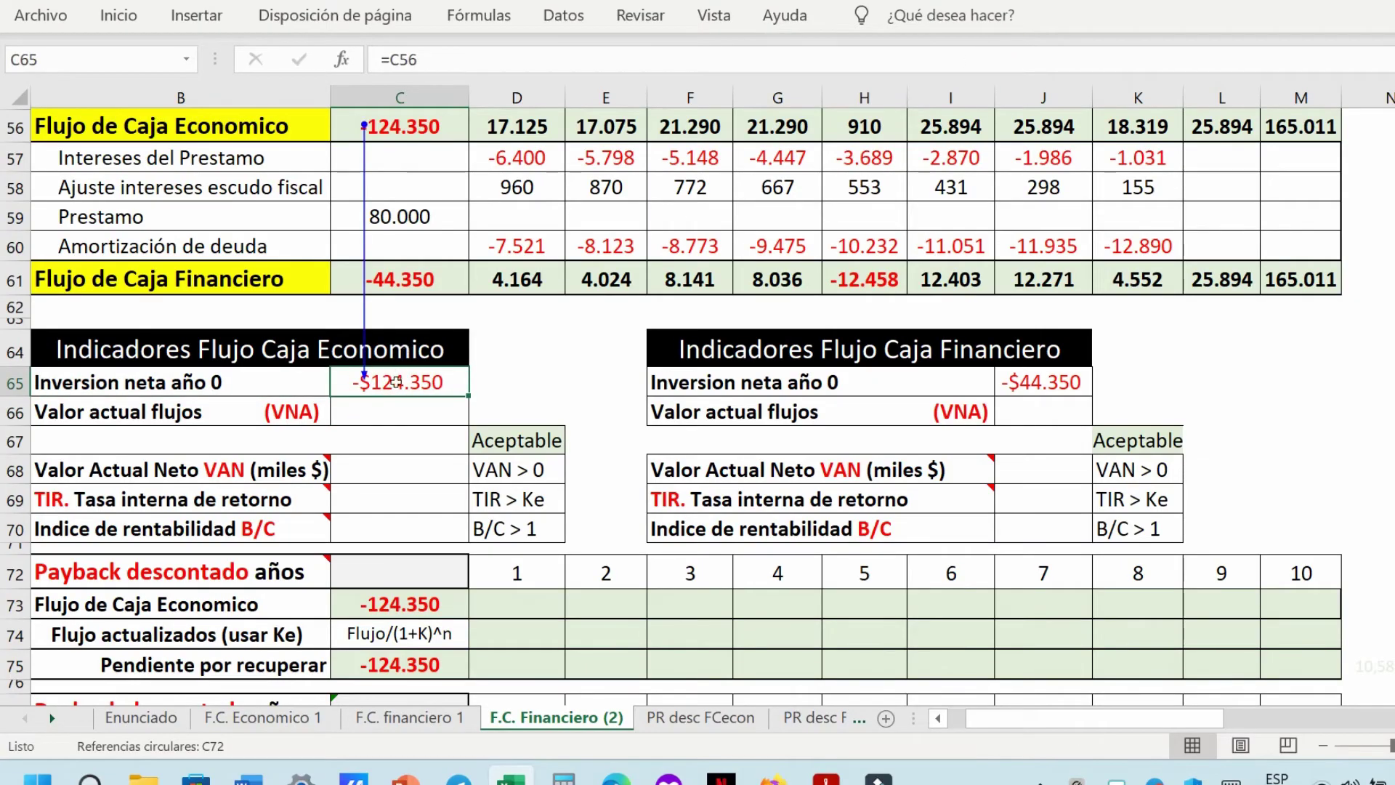
Insert the financial function VNA in Valor actual flujos (C66), using the cost of capital Ke in C85 as Tasa.
{"action": "left_click", "coordinate": [391, 409]}
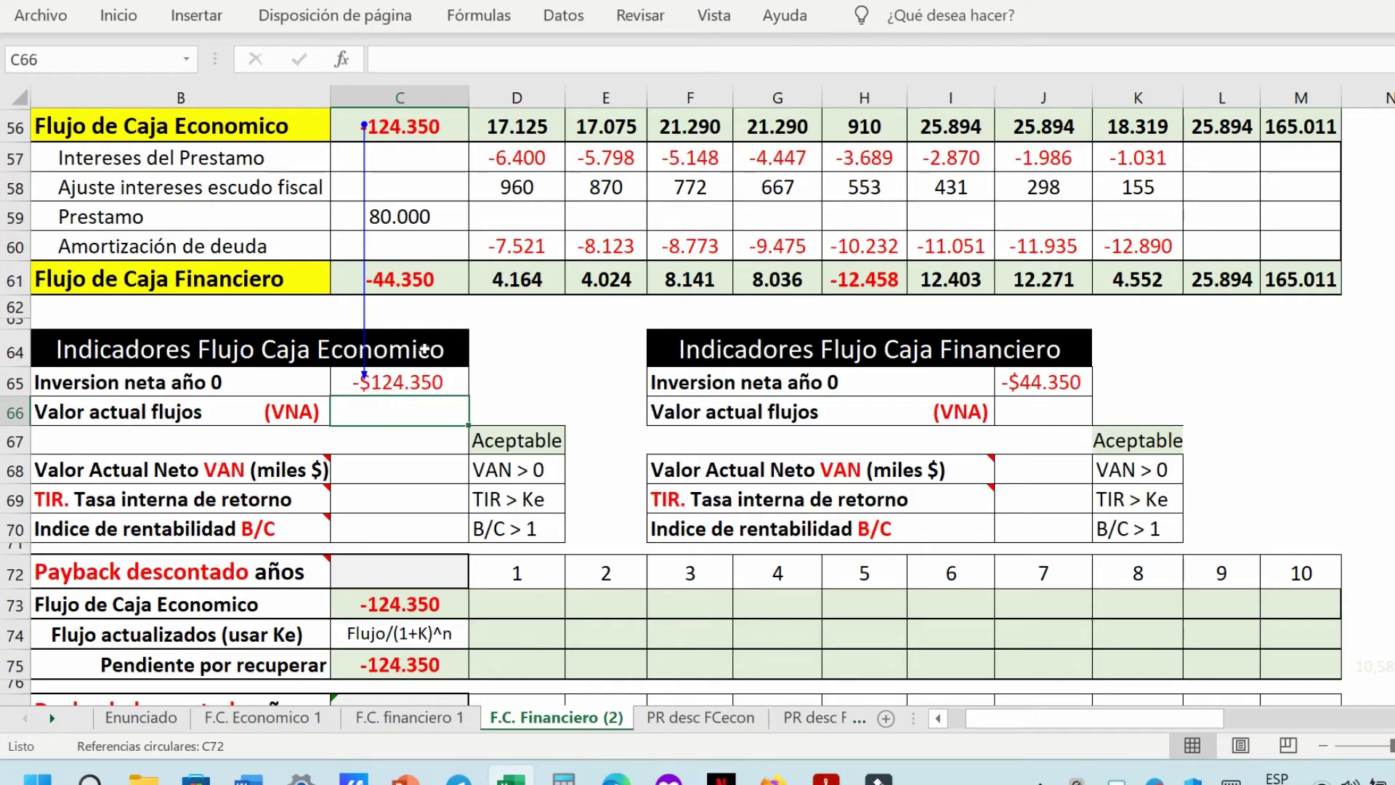
{"action": "left_click", "coordinate": [479, 16]}
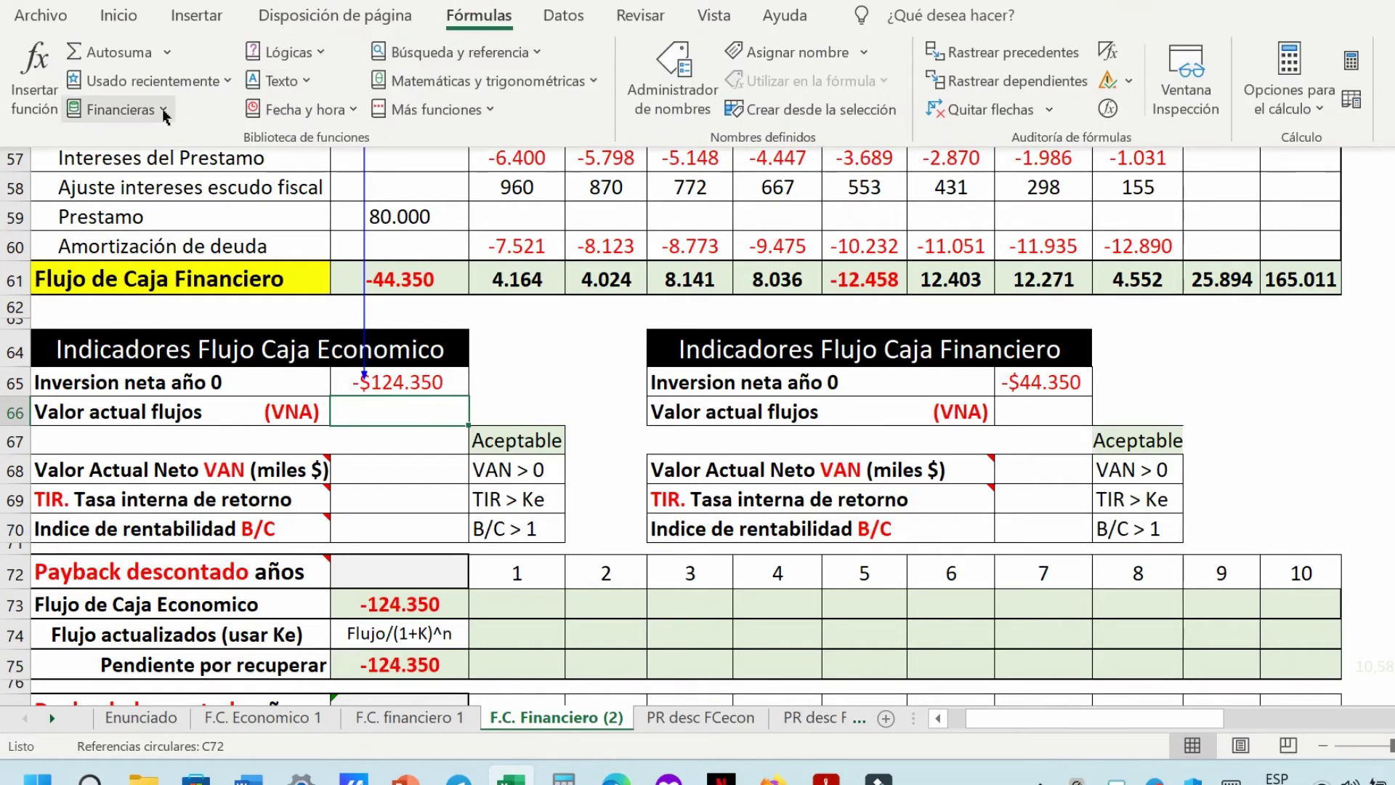
{"action": "left_click", "coordinate": [116, 109]}
{"action": "scroll", "coordinate": [186, 270], "scroll_direction": "down", "scroll_amount": 10}
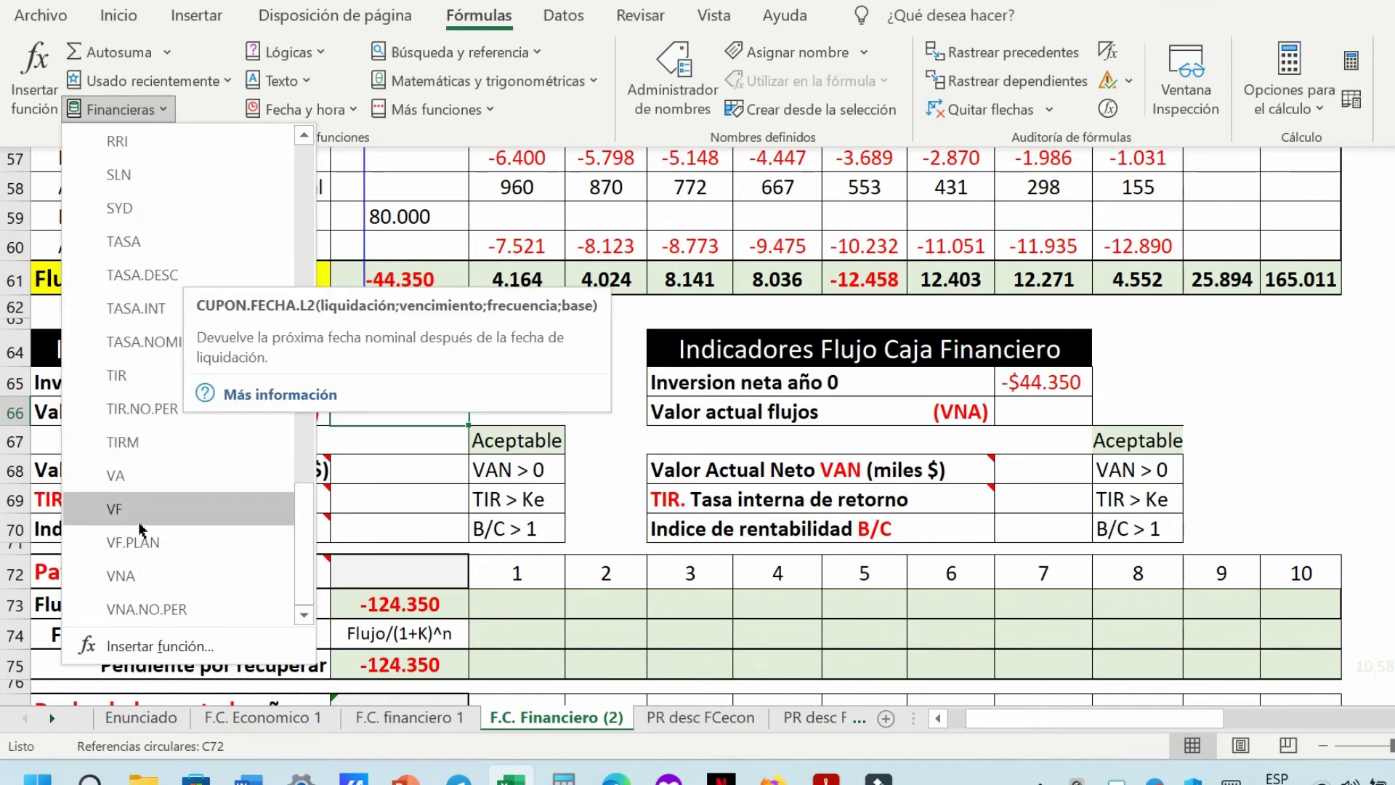
{"action": "left_click", "coordinate": [125, 579]}
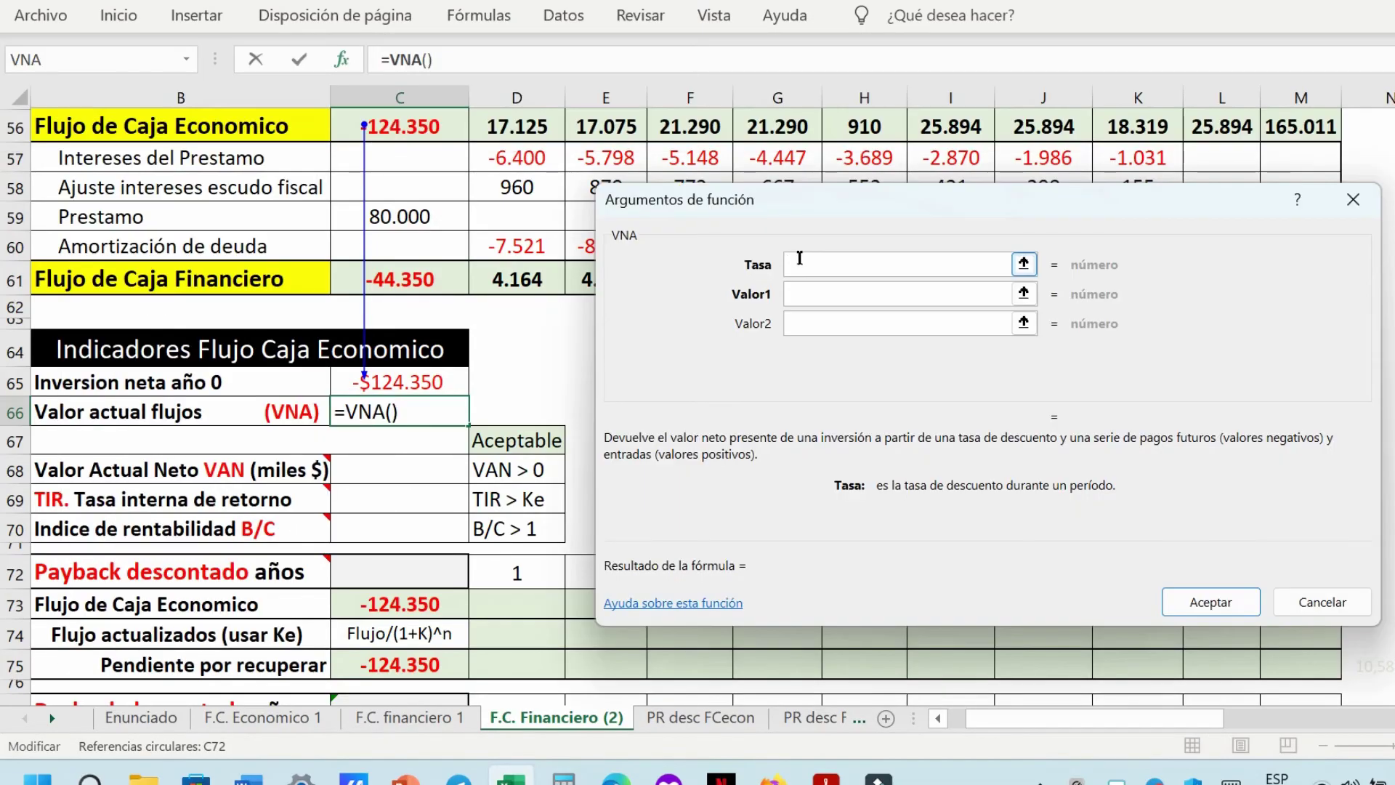
{"action": "scroll", "coordinate": [542, 411], "scroll_direction": "down", "scroll_amount": 5}
{"action": "scroll", "coordinate": [542, 411], "scroll_direction": "down", "scroll_amount": 1}
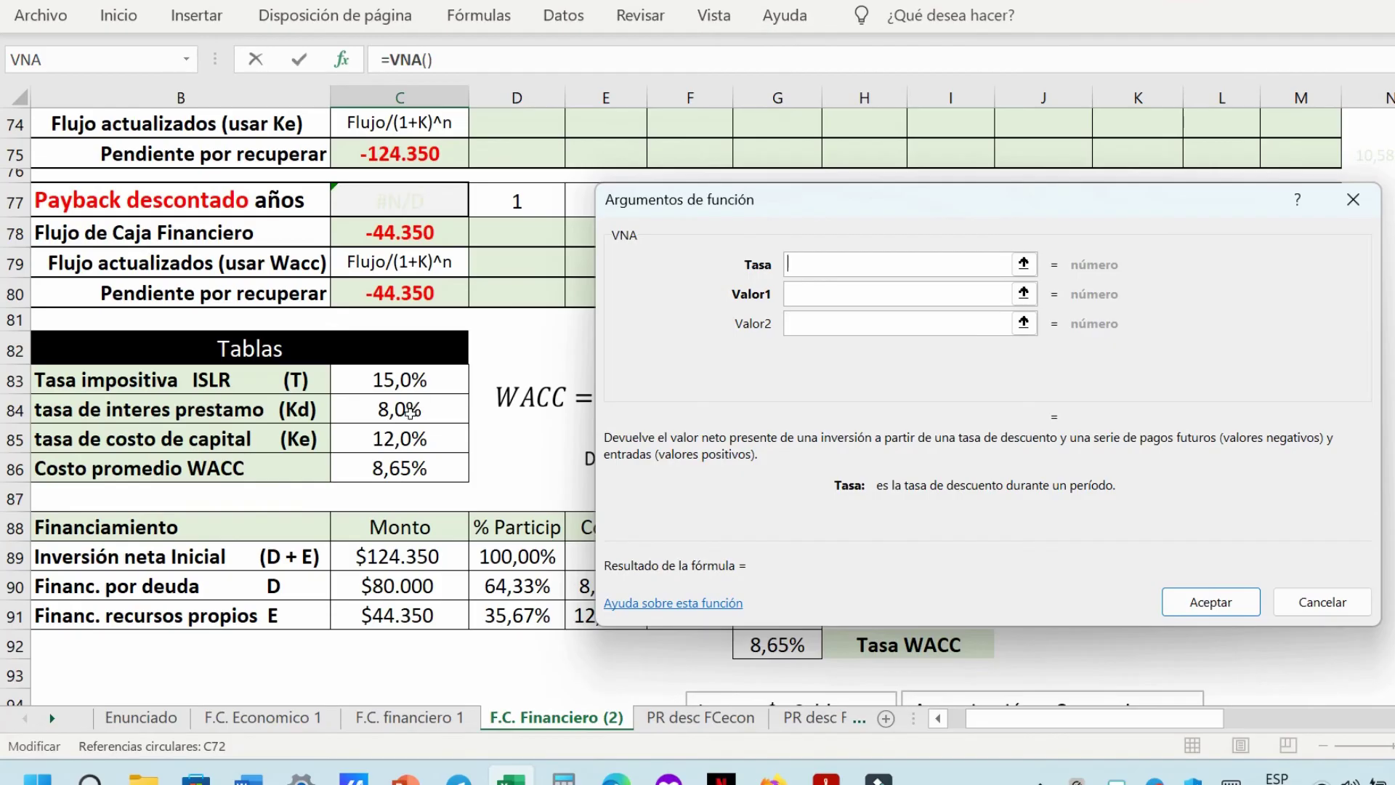
{"action": "left_click", "coordinate": [396, 436]}
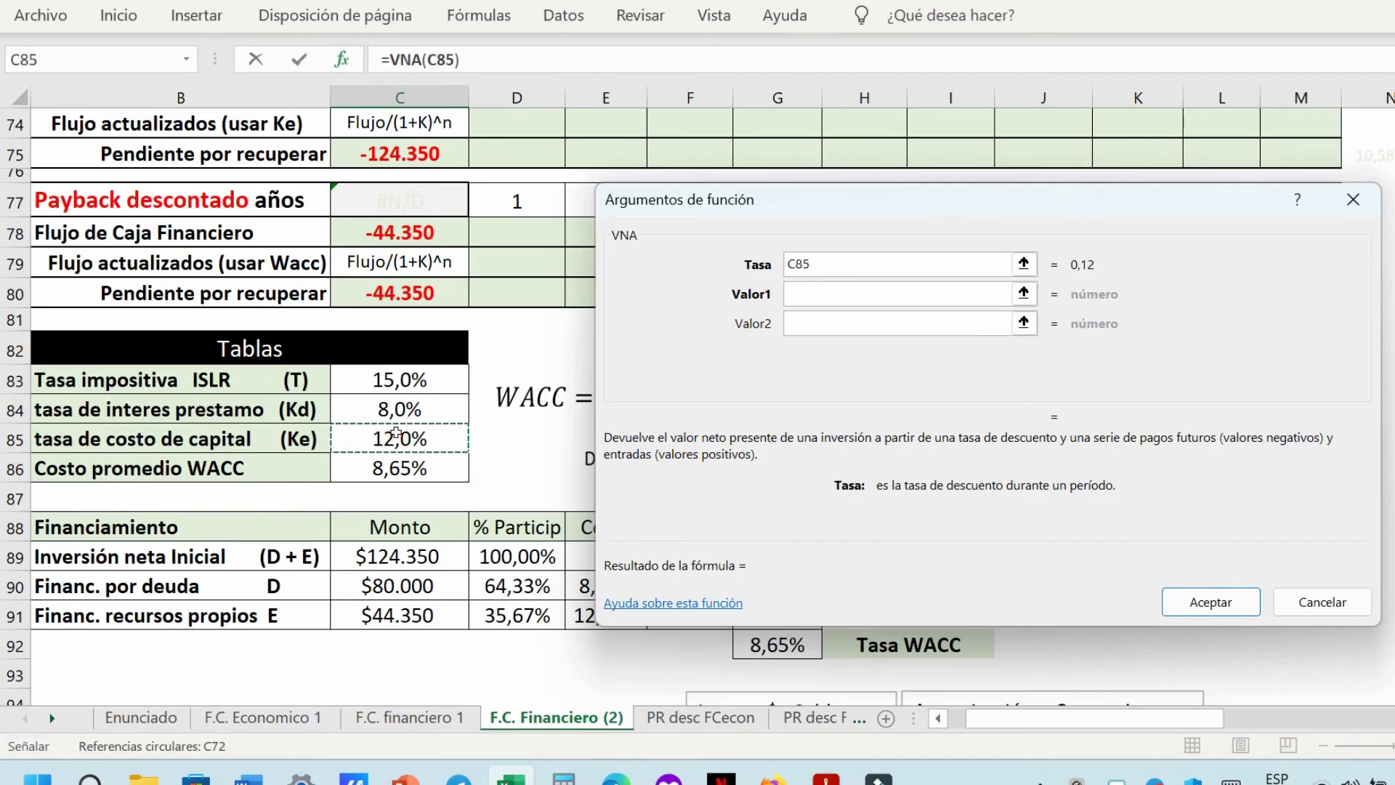
Set Valor1 of the VNA function to the economic cash flows D56:M56 and accept the formula.
{"action": "key", "text": "Tab"}
{"action": "scroll", "coordinate": [579, 282], "scroll_direction": "up", "scroll_amount": 6}
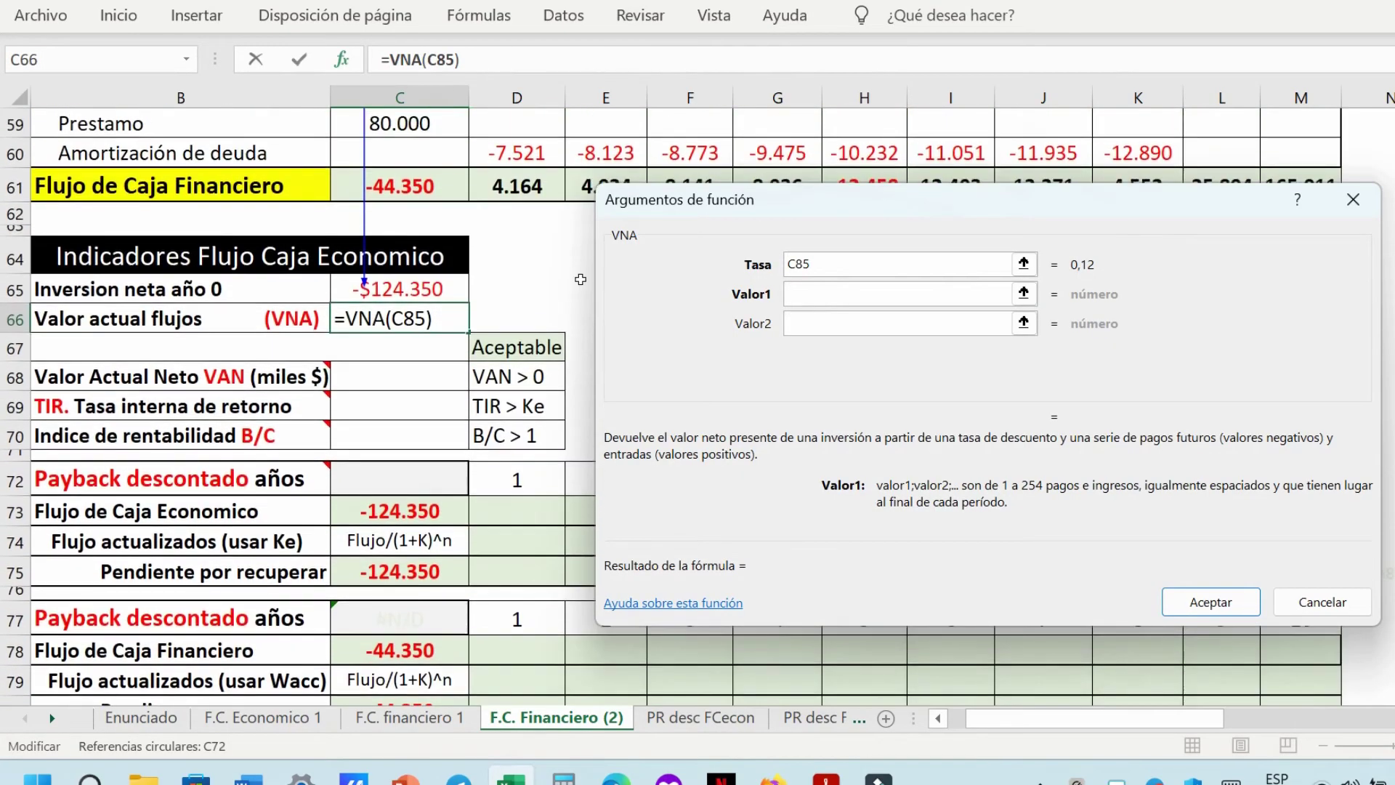
{"action": "left_click", "coordinate": [530, 125]}
{"action": "left_click_drag", "start_coordinate": [531, 125], "coordinate": [1305, 120]}
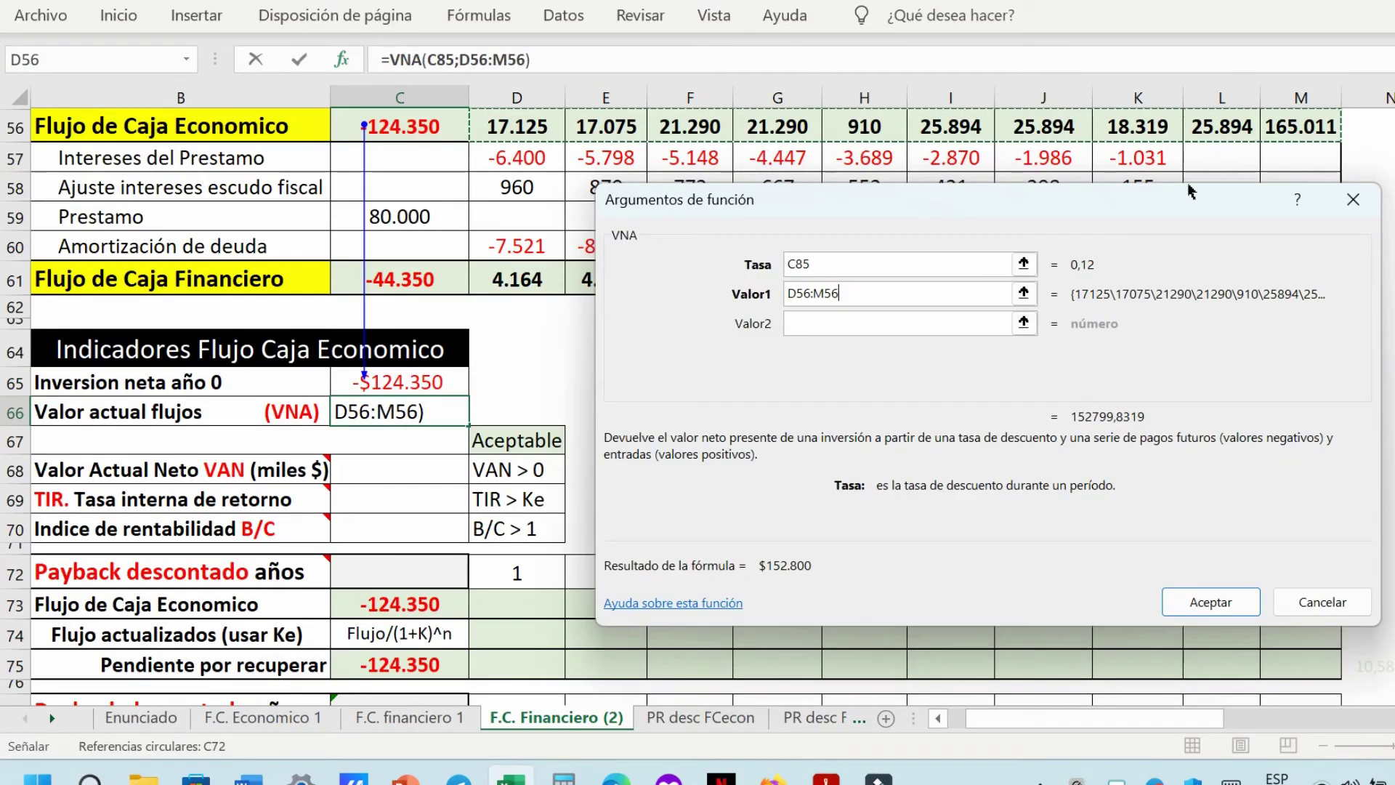
{"action": "left_click", "coordinate": [1194, 604]}
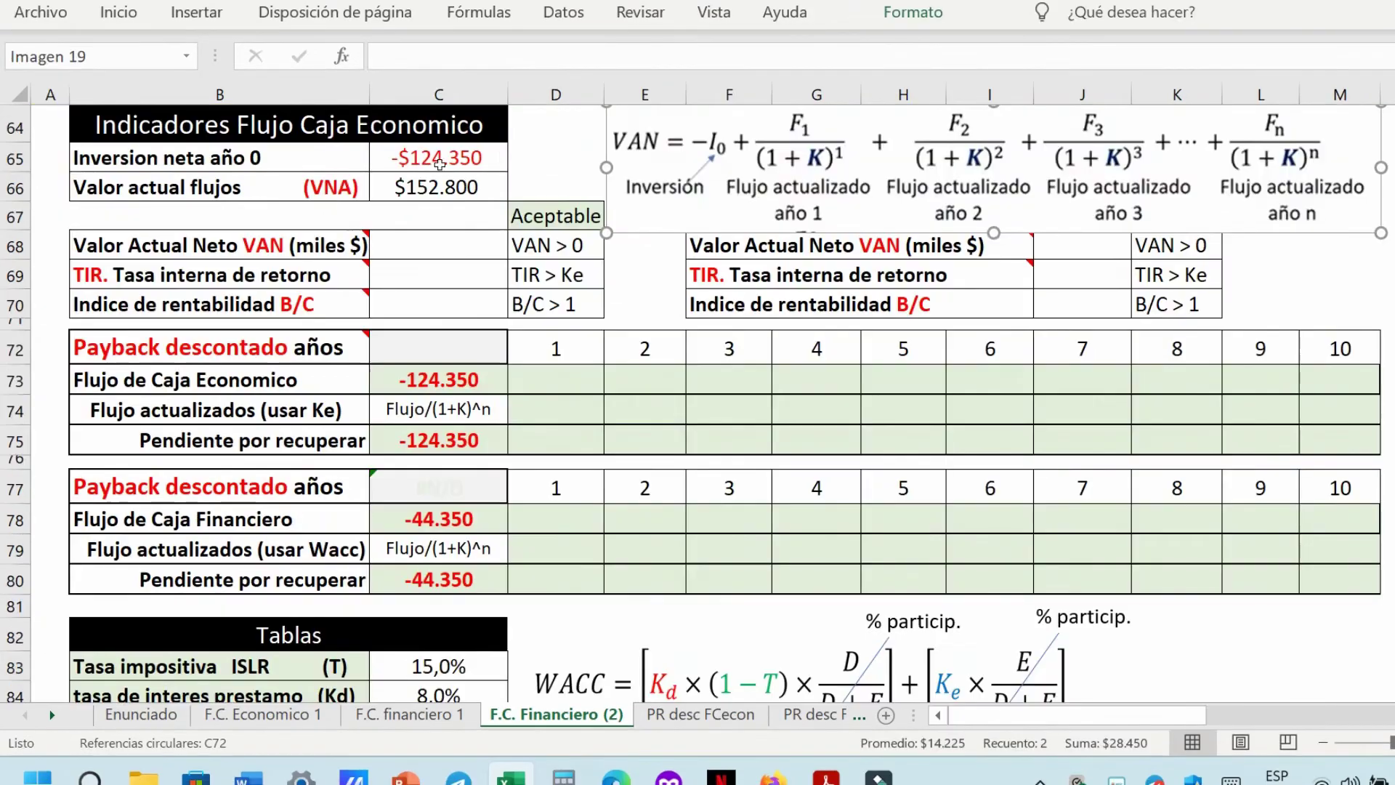
Begin the economic VAN formula in C68 as =C65+VNA, with the cost of capital Ke in C85 as Tasa.
{"action": "left_click", "coordinate": [423, 165]}
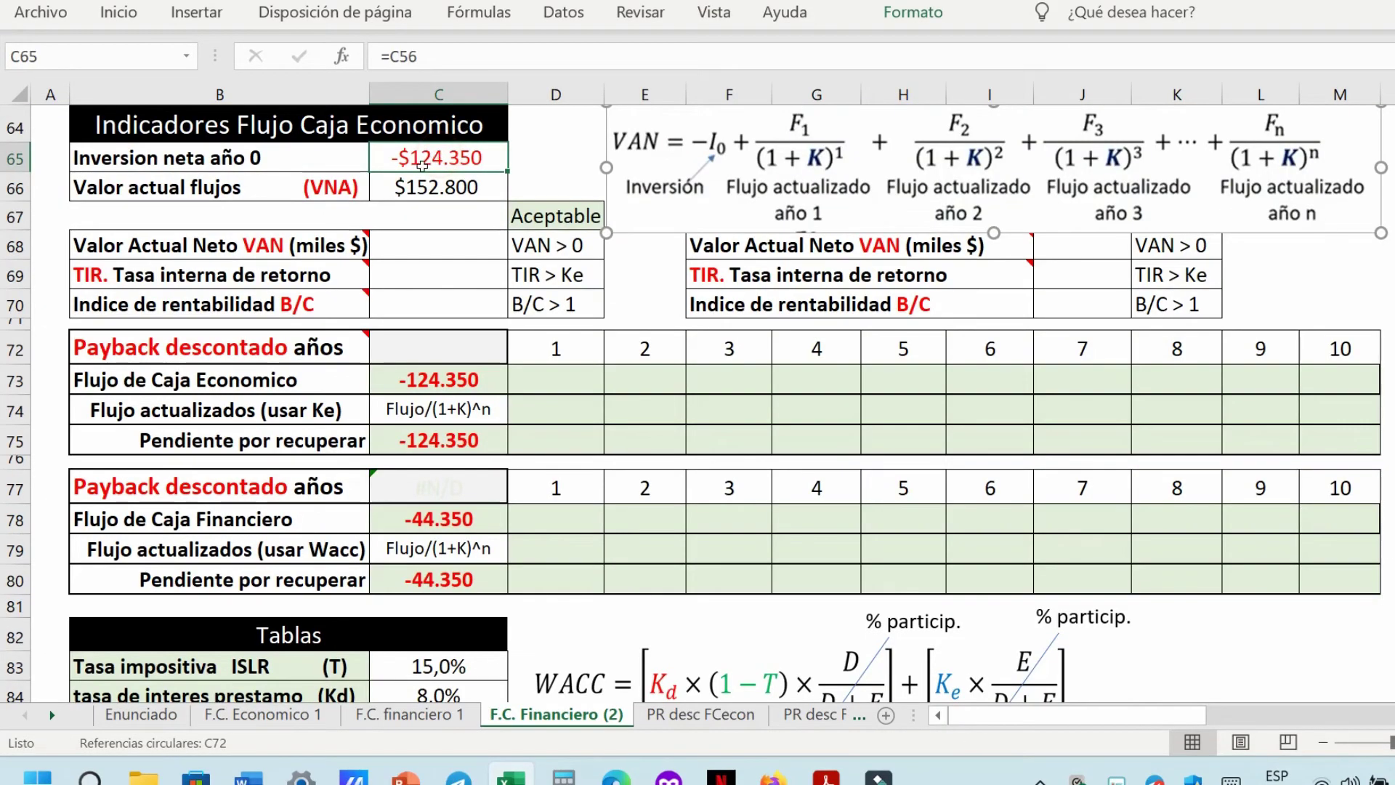
{"action": "left_click_drag", "start_coordinate": [423, 166], "coordinate": [422, 171]}
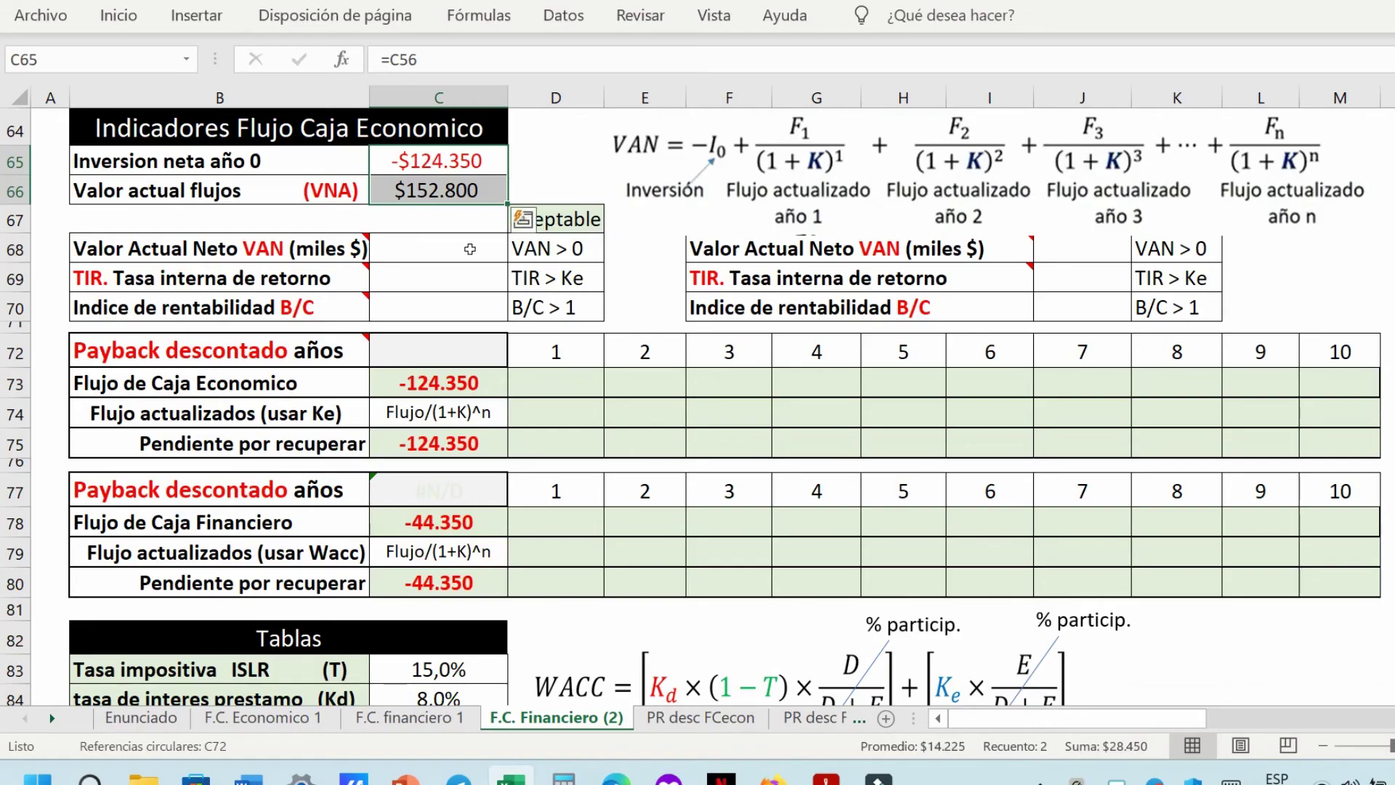
{"action": "left_click", "coordinate": [469, 249]}
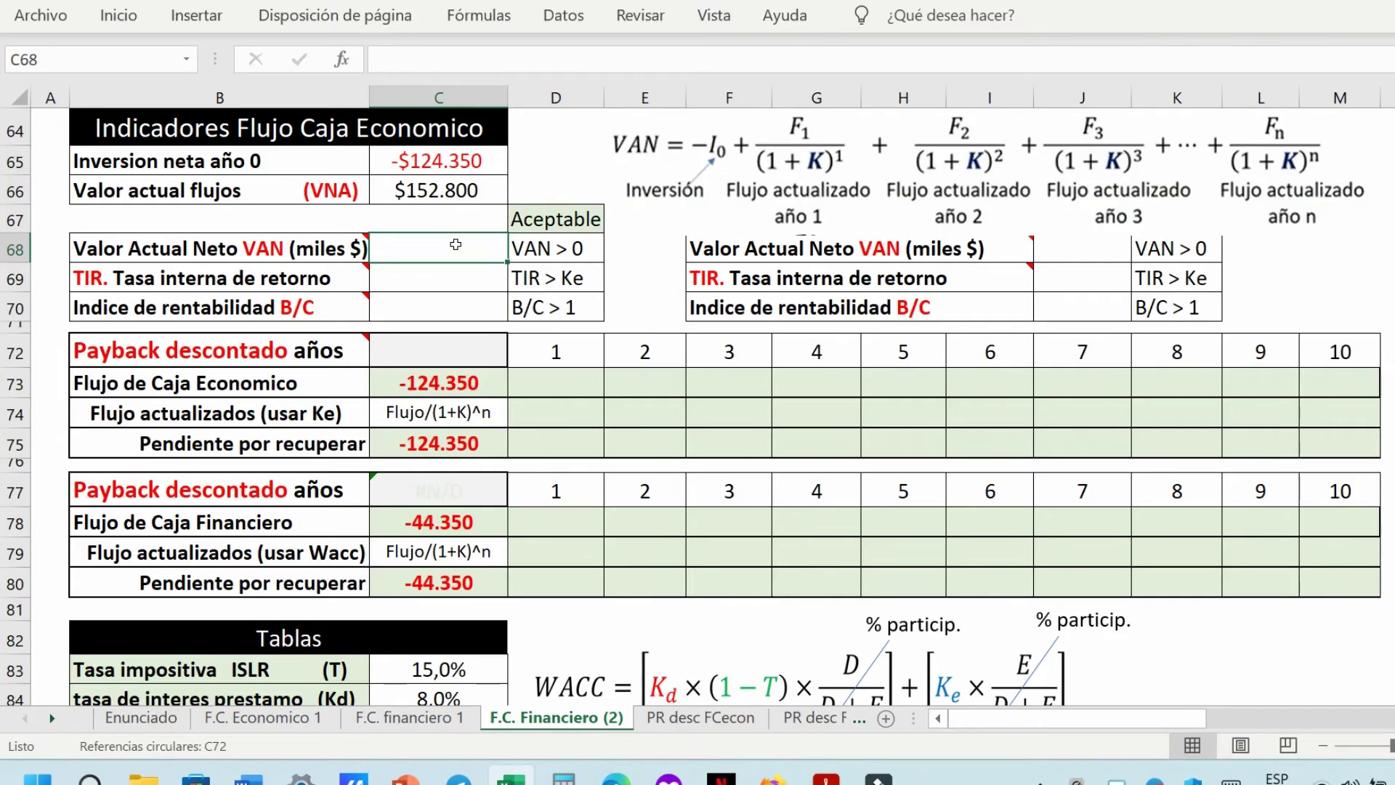
{"action": "type", "text": "=C65+"}
{"action": "left_click", "coordinate": [479, 15]}
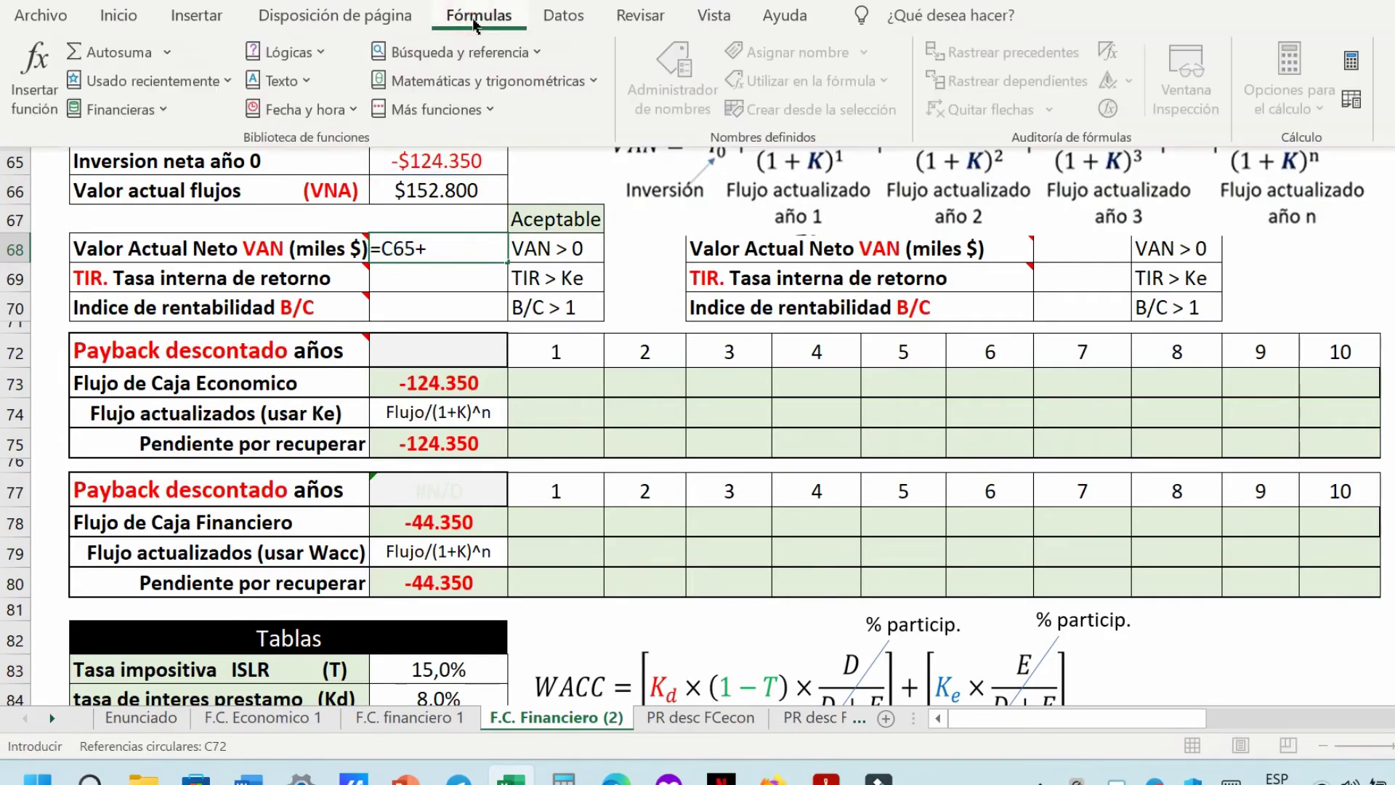
{"action": "left_click", "coordinate": [120, 109]}
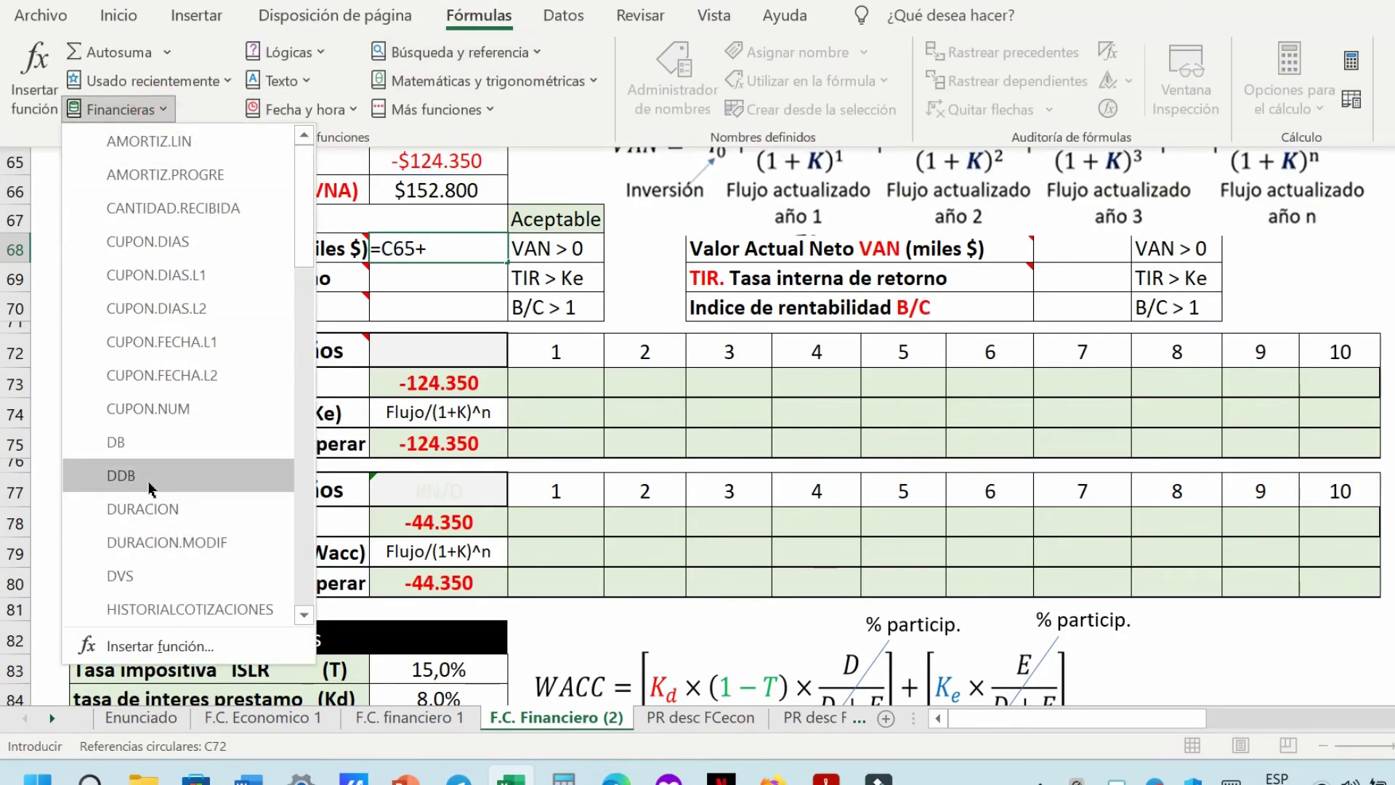
{"action": "scroll", "coordinate": [116, 476], "scroll_direction": "down", "scroll_amount": 15}
{"action": "left_click", "coordinate": [116, 476]}
{"action": "scroll", "coordinate": [443, 435], "scroll_direction": "down", "scroll_amount": 3}
{"action": "left_click", "coordinate": [443, 435]}
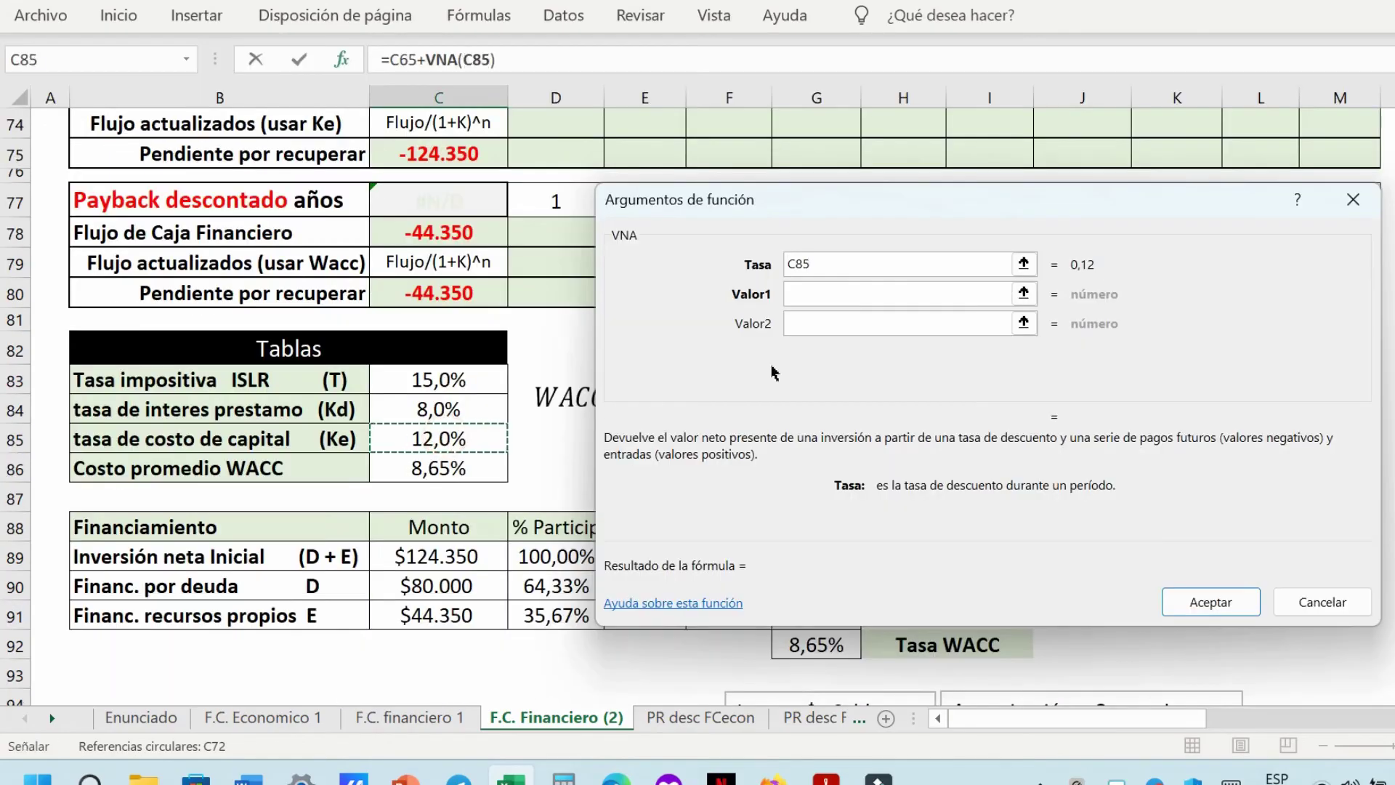
Complete the VAN formula with the economic cash flows D56:M56 as Valor1 and accept it.
{"action": "left_click", "coordinate": [818, 294]}
{"action": "scroll", "coordinate": [554, 159], "scroll_direction": "up", "scroll_amount": 7}
{"action": "left_click_drag", "start_coordinate": [556, 156], "coordinate": [1348, 150]}
{"action": "key", "text": "Return"}
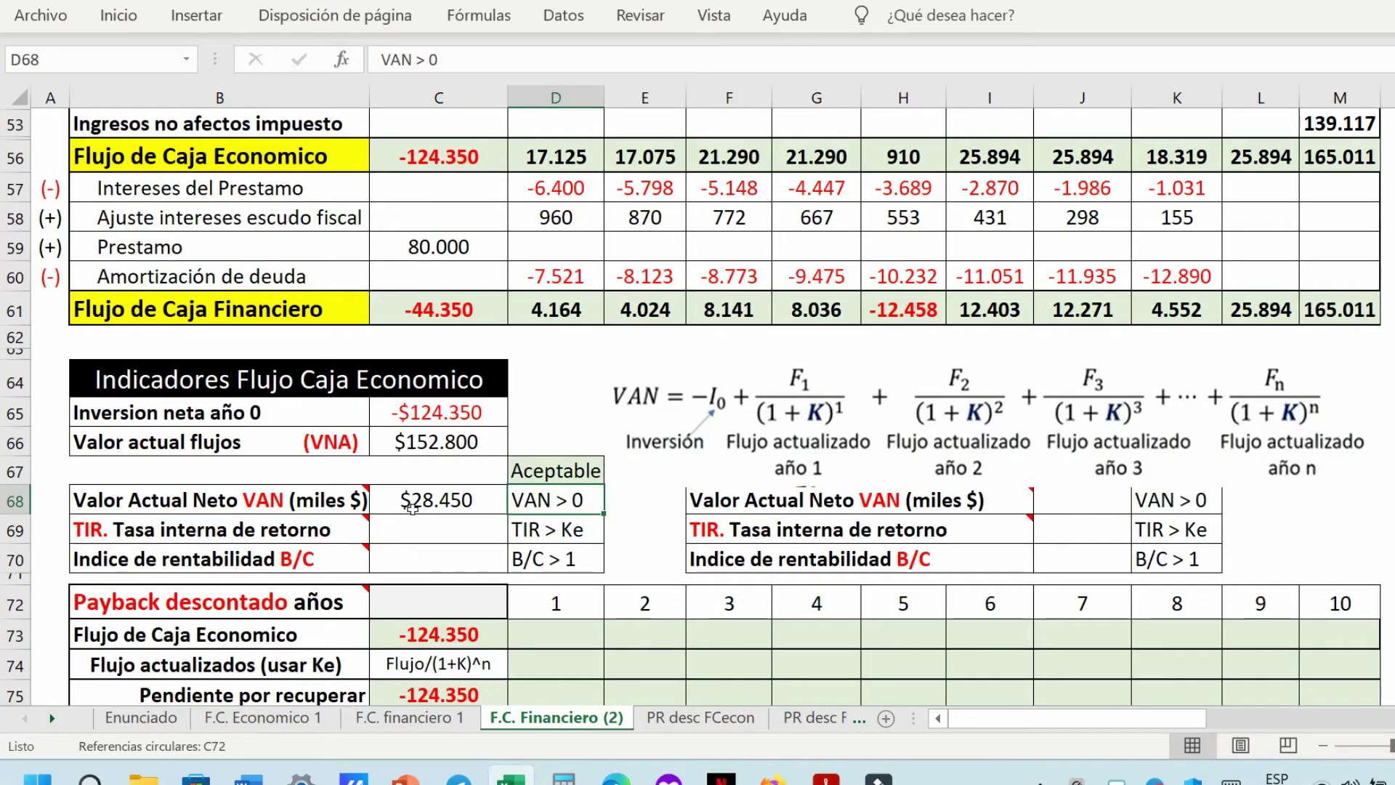
Calculate the economic TIR in C69 with the financial function TIR, using the economic cash flows C56:M56 as Valores.
{"action": "left_click", "coordinate": [411, 529]}
{"action": "mouse_move", "coordinate": [342, 528]}
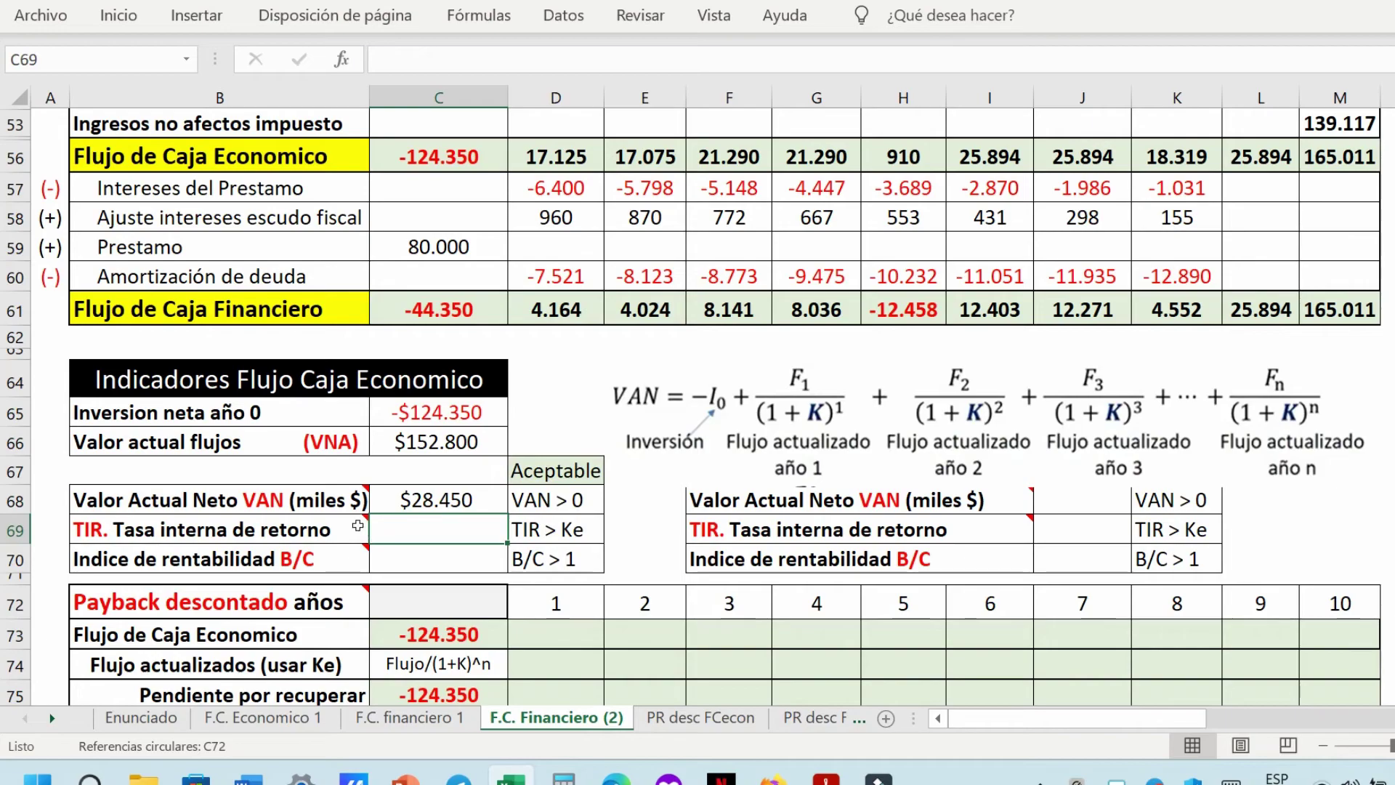
{"action": "mouse_move", "coordinate": [361, 523]}
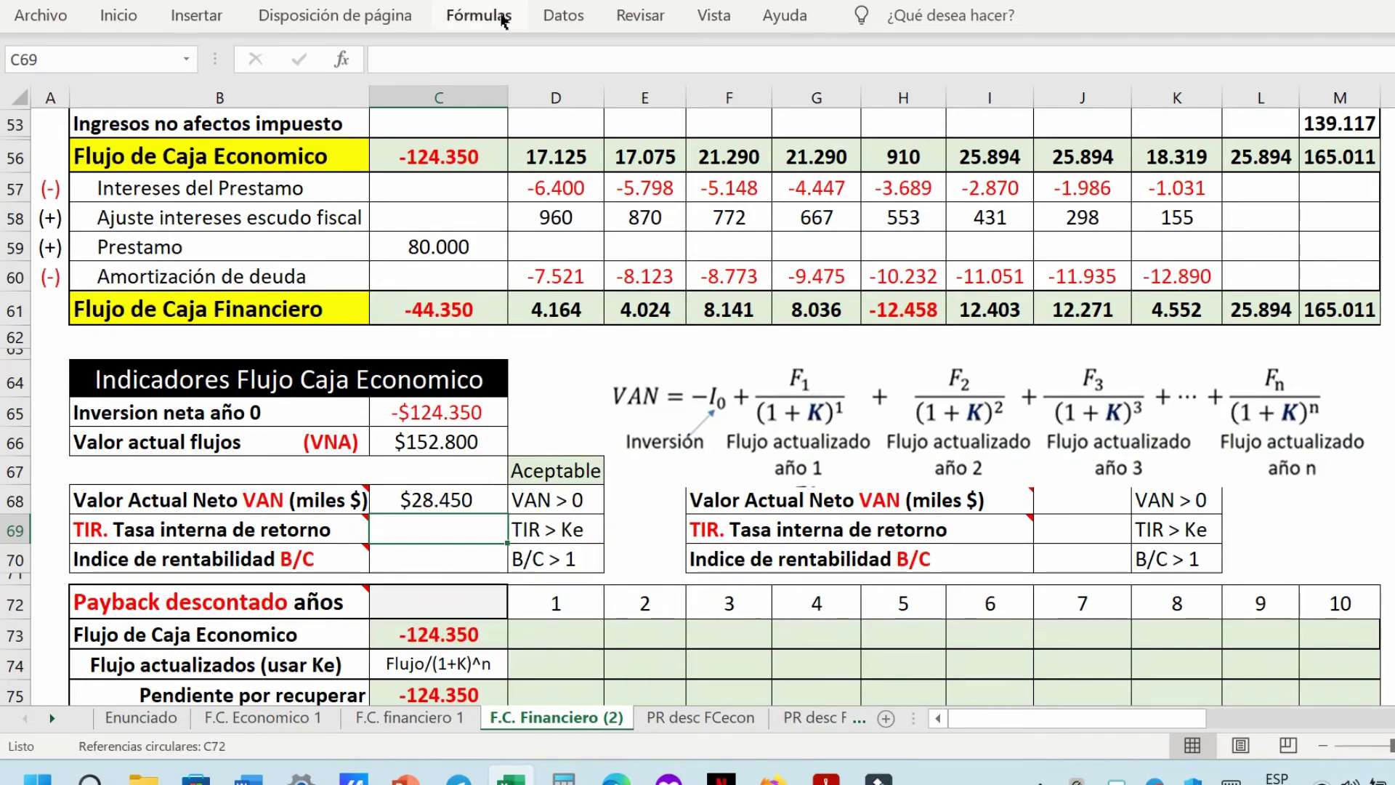
{"action": "left_click", "coordinate": [479, 15]}
{"action": "left_click", "coordinate": [168, 109]}
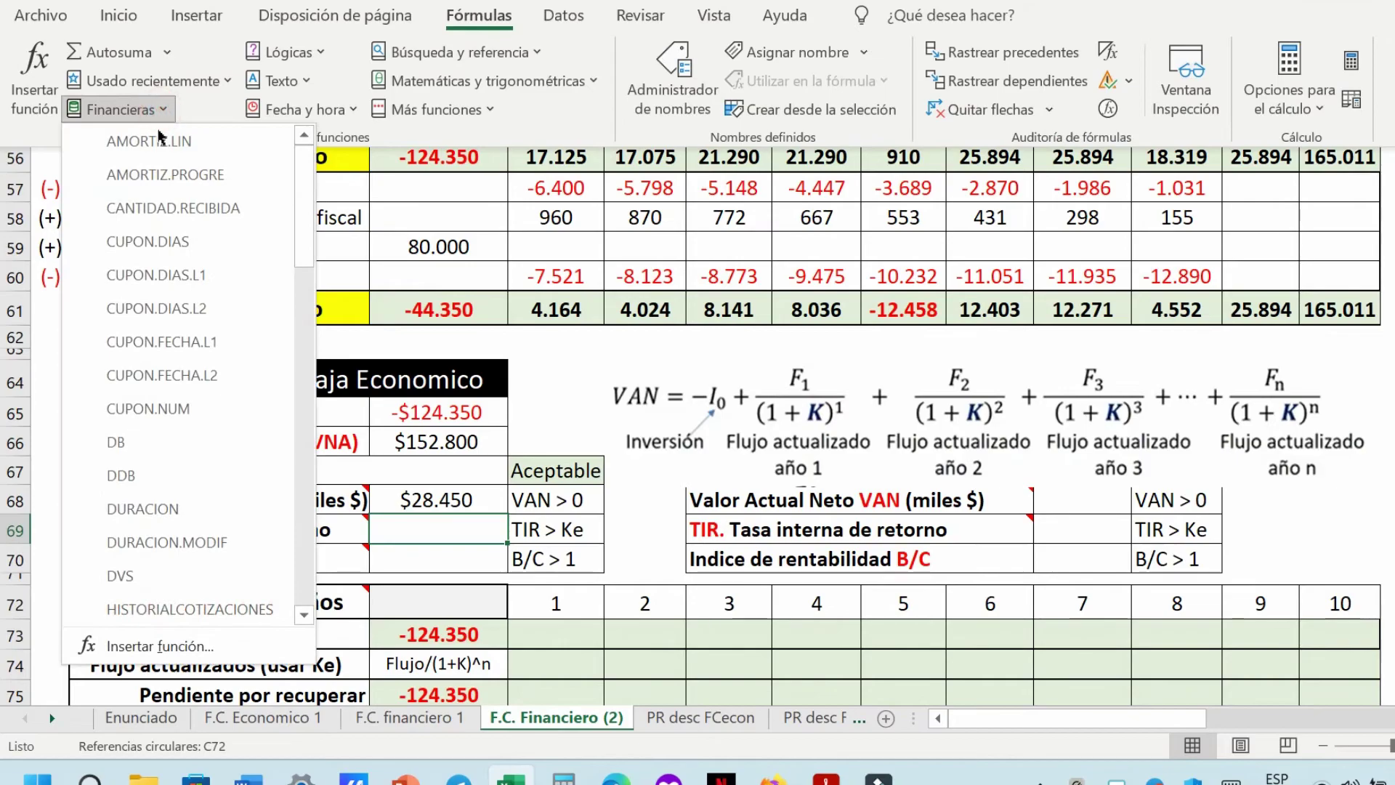
{"action": "scroll", "coordinate": [174, 316], "scroll_direction": "down", "scroll_amount": 10}
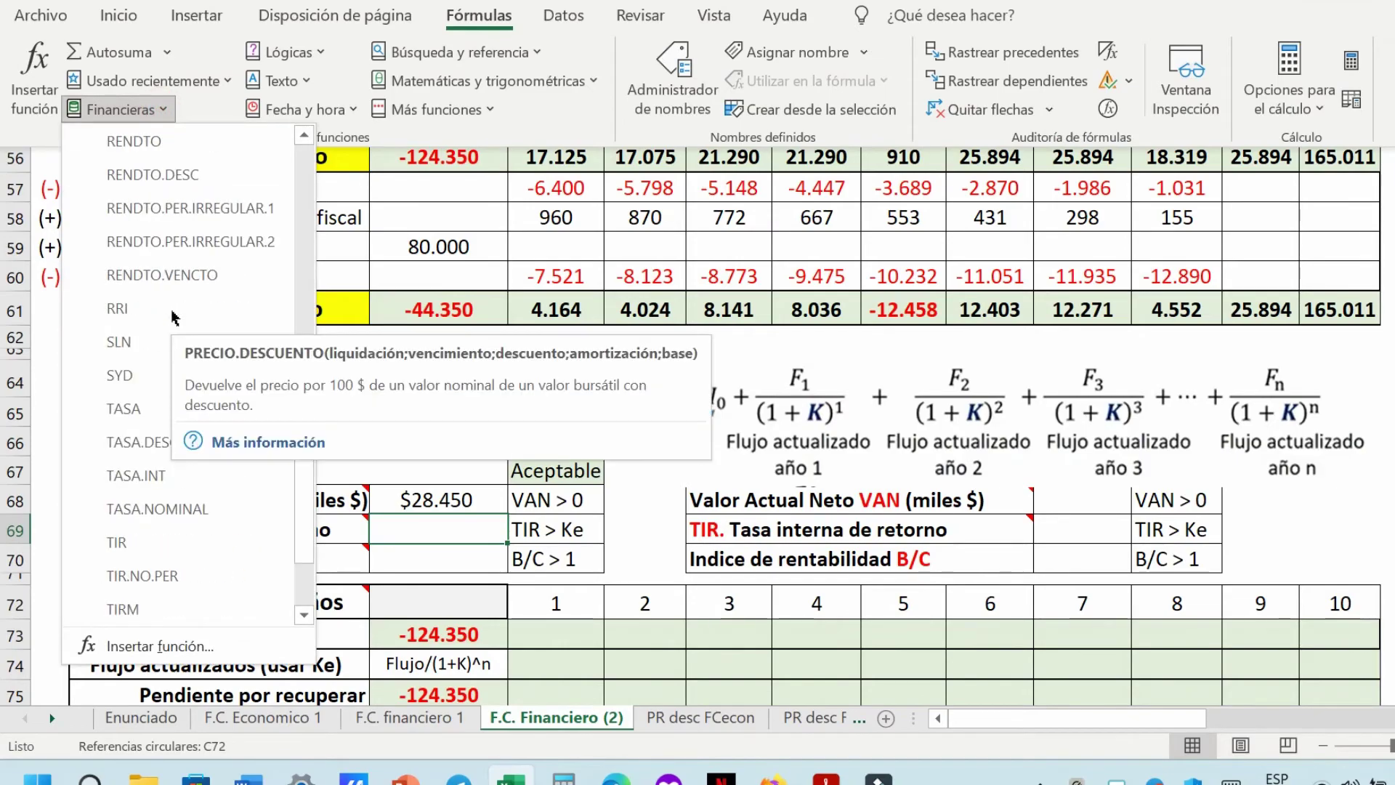
{"action": "left_click", "coordinate": [143, 541]}
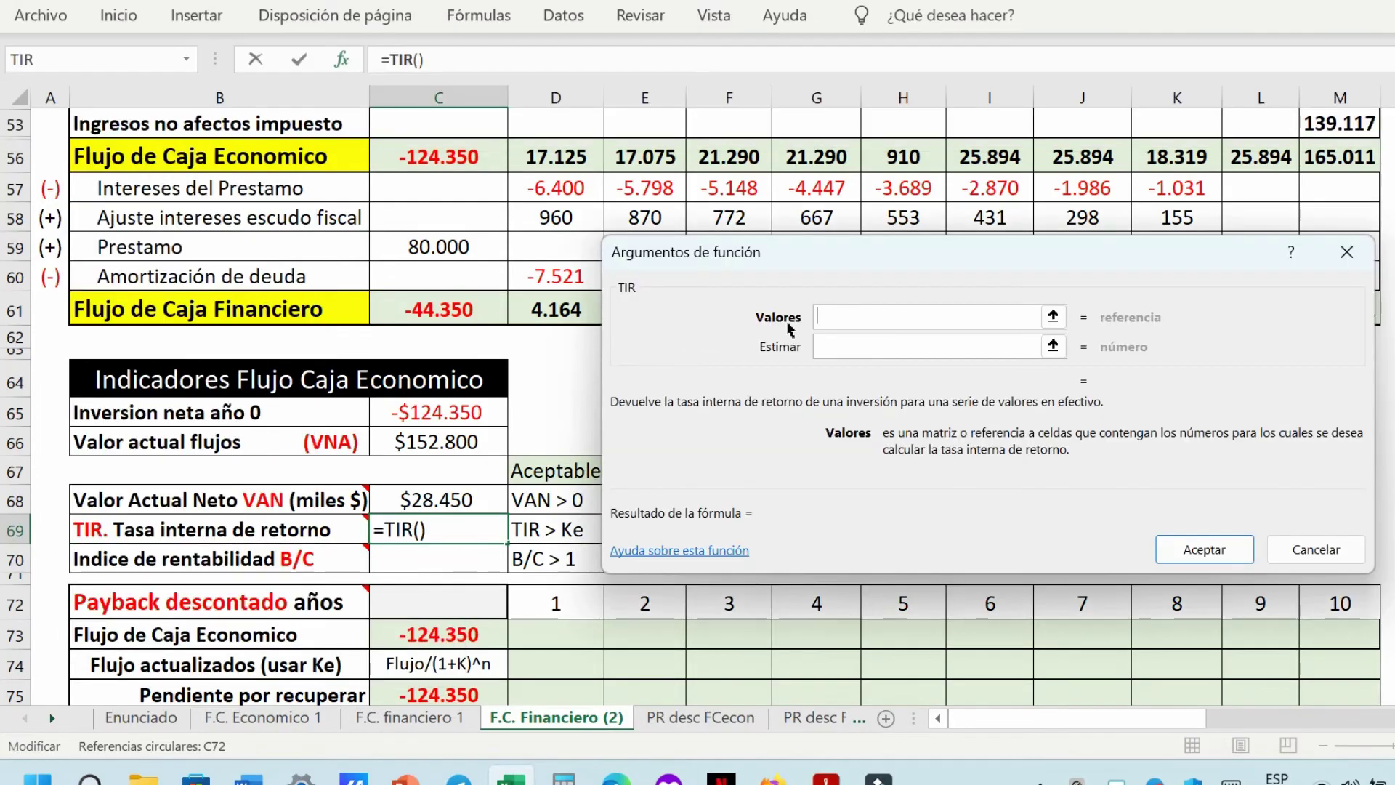
{"action": "left_click", "coordinate": [459, 154]}
{"action": "left_click_drag", "start_coordinate": [459, 154], "coordinate": [1352, 156]}
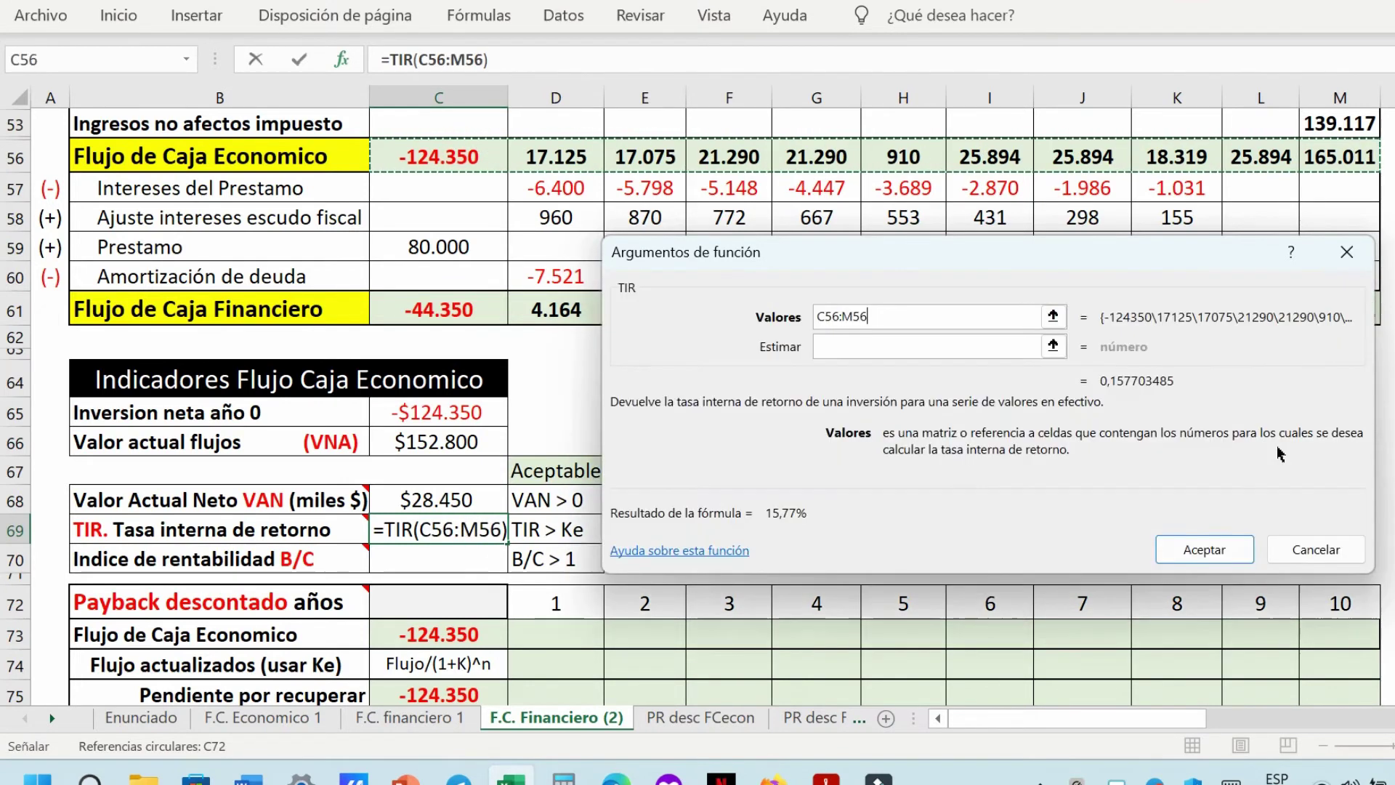
{"action": "left_click", "coordinate": [1203, 550]}
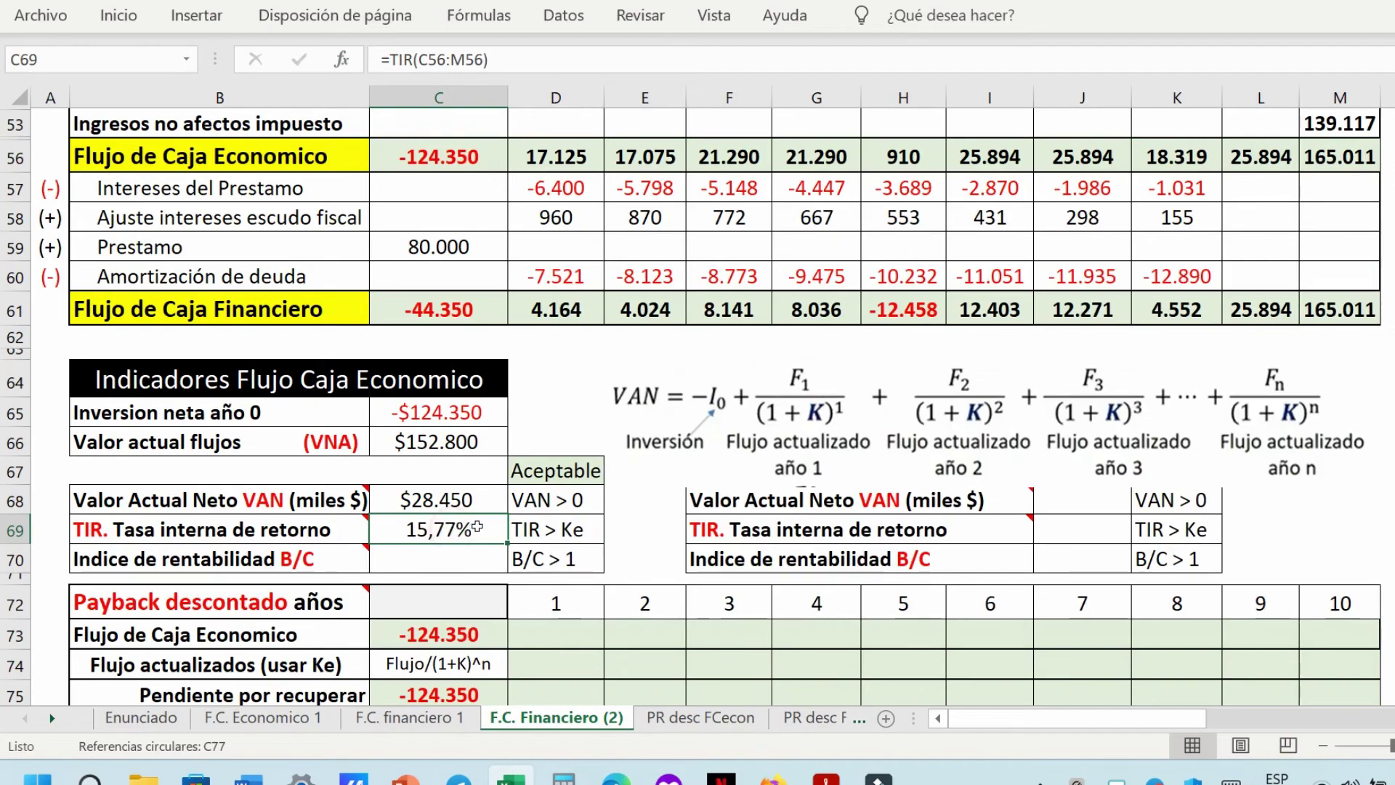
Switch to the PDF textbook, mark the passage on the project's percentage profitability to compare it with the economic TIR, and return to Excel.
{"action": "key", "text": "alt+Tab"}
{"action": "scroll", "coordinate": [898, 474], "scroll_direction": "down", "scroll_amount": 6}
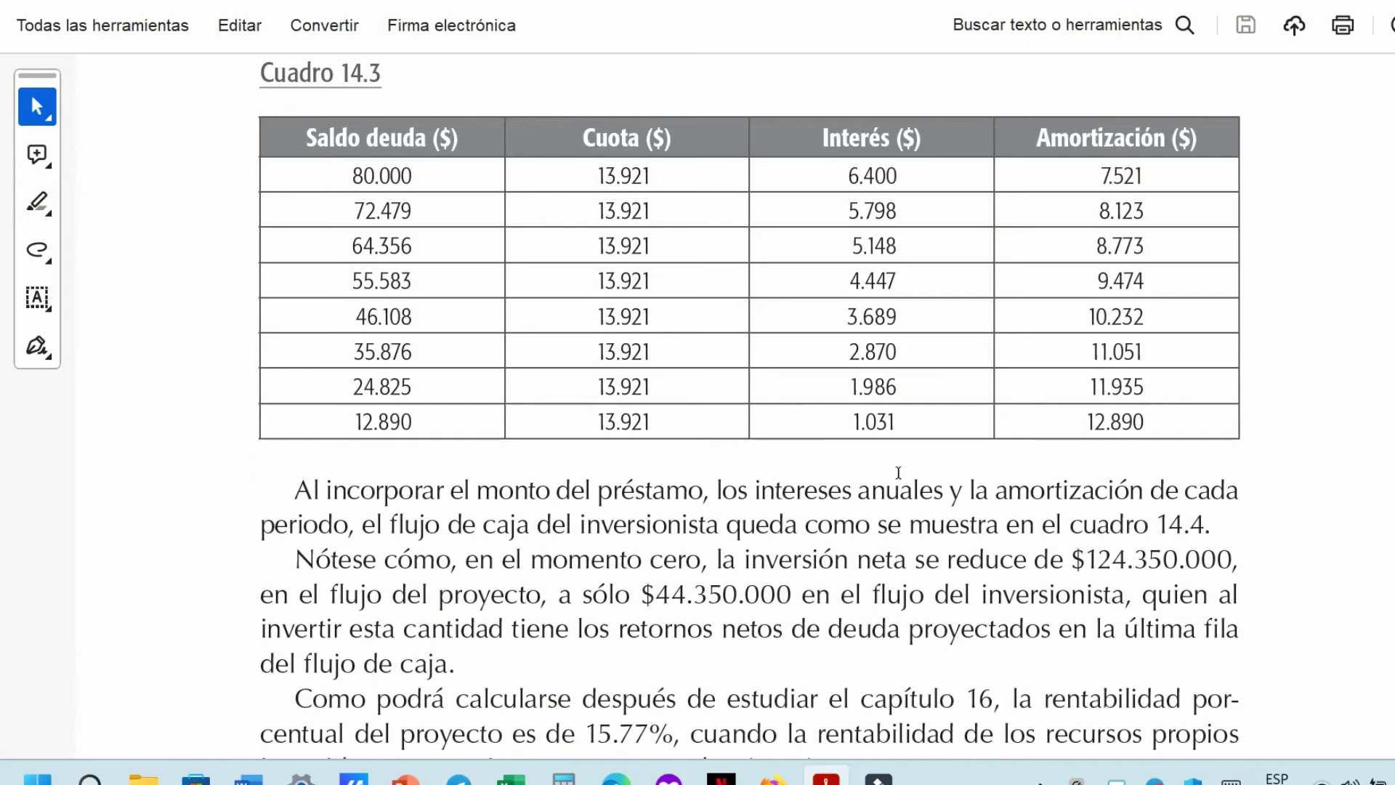
{"action": "mouse_move", "coordinate": [1012, 545]}
{"action": "left_mouse_down"}
{"action": "mouse_move", "coordinate": [719, 579]}
{"action": "mouse_move", "coordinate": [668, 572]}
{"action": "mouse_move", "coordinate": [671, 585]}
{"action": "left_mouse_up"}
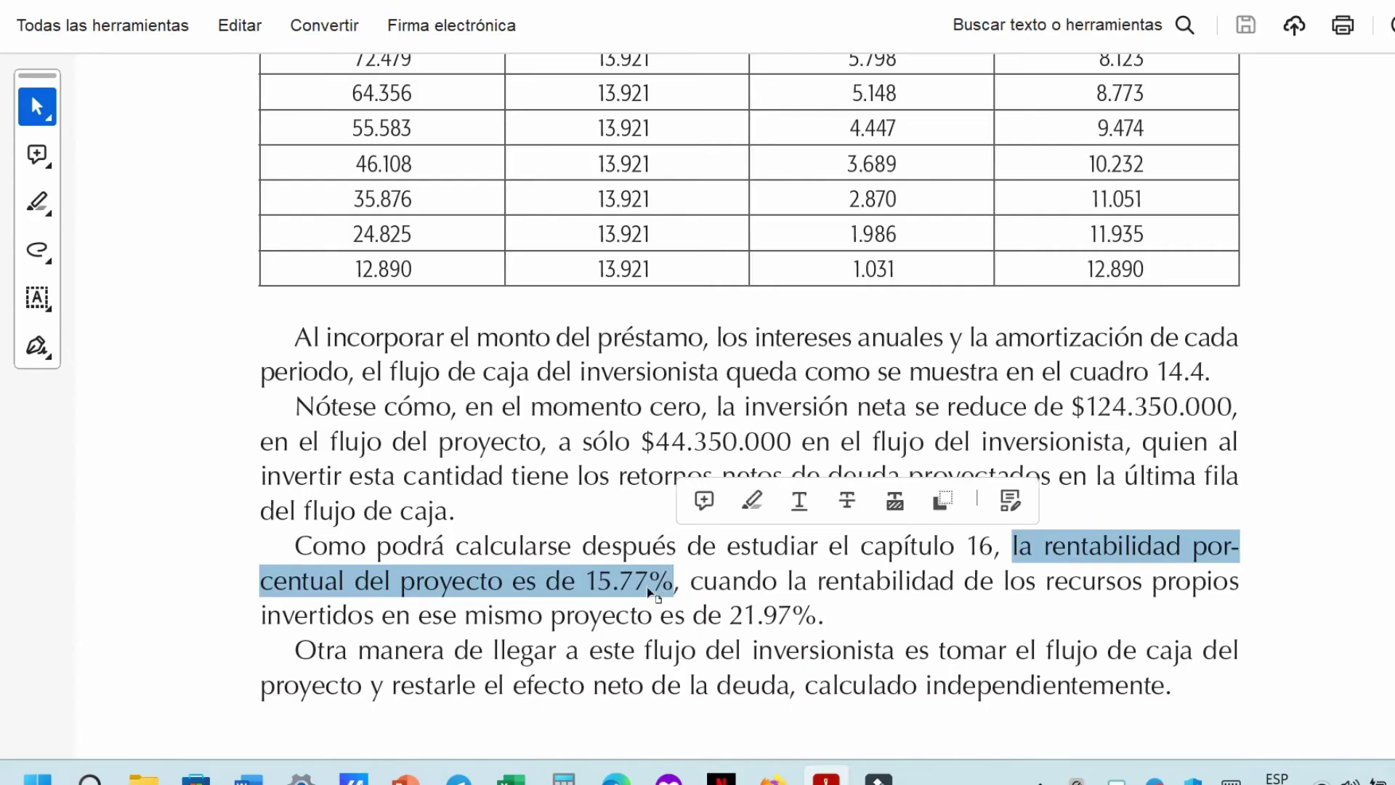
{"action": "key", "text": "alt+Tab"}
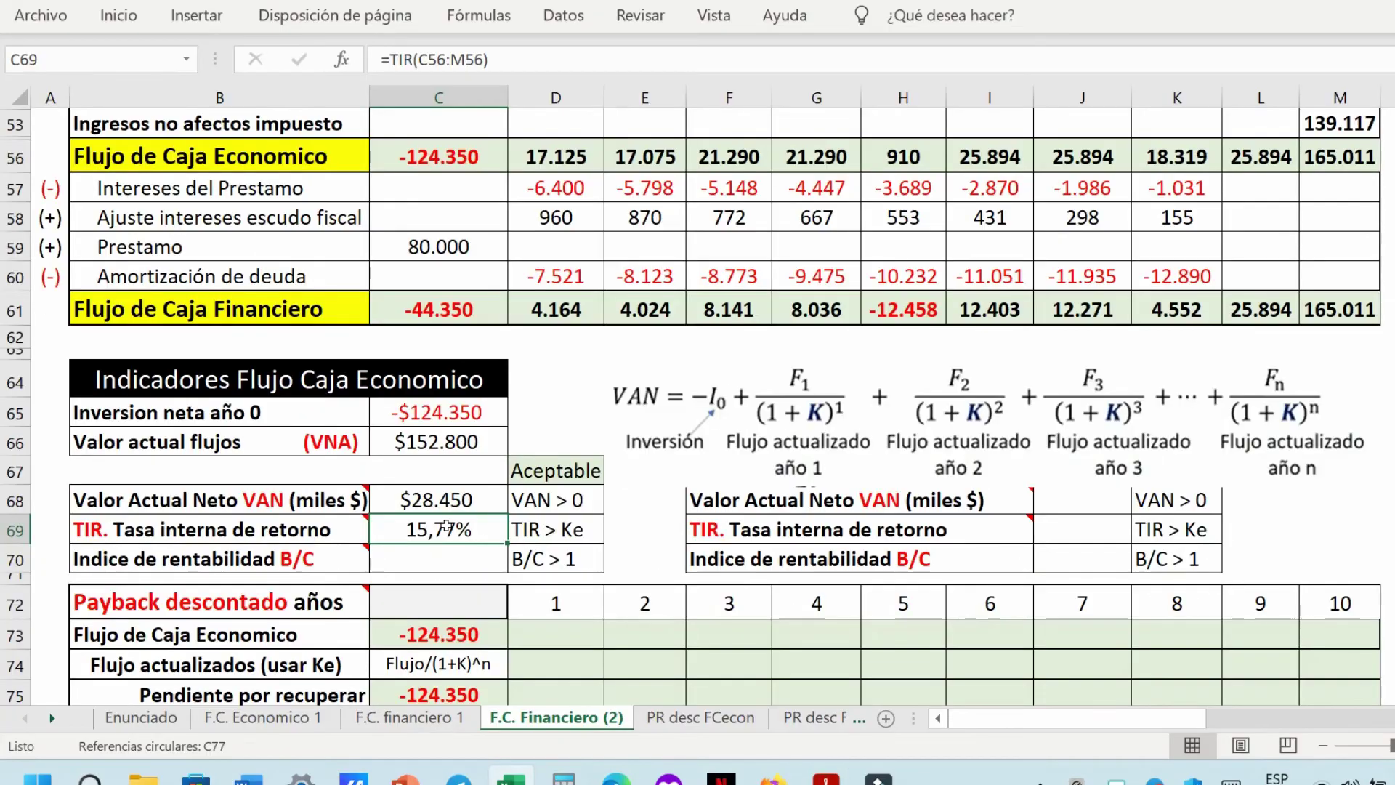
Compare the economic TIR with the cost of capital Ke and read the note on Indice de rentabilidad B/C.
{"action": "scroll", "coordinate": [445, 524], "scroll_direction": "down", "scroll_amount": 4}
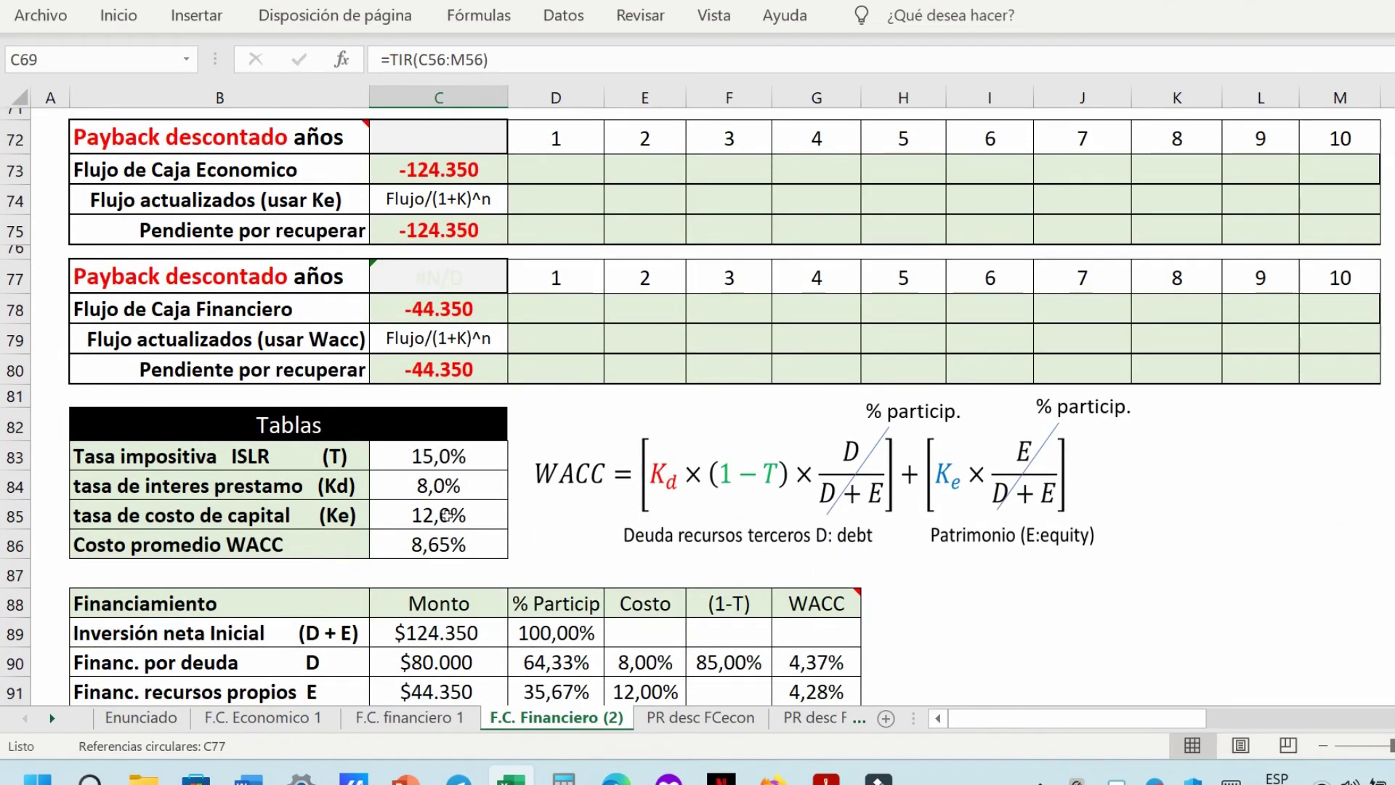
{"action": "scroll", "coordinate": [460, 515], "scroll_direction": "up", "scroll_amount": 3}
{"action": "left_click", "coordinate": [532, 624]}
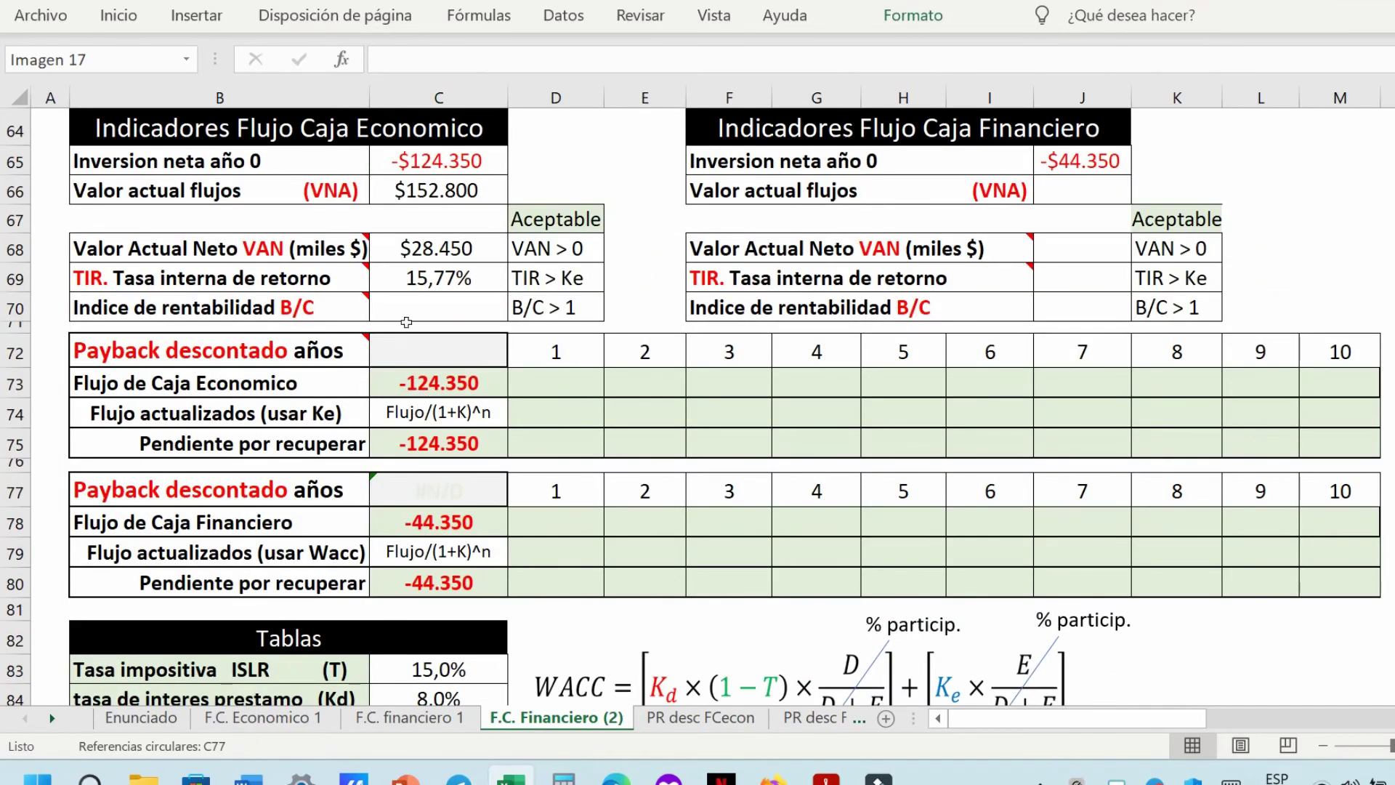
{"action": "mouse_move", "coordinate": [334, 308]}
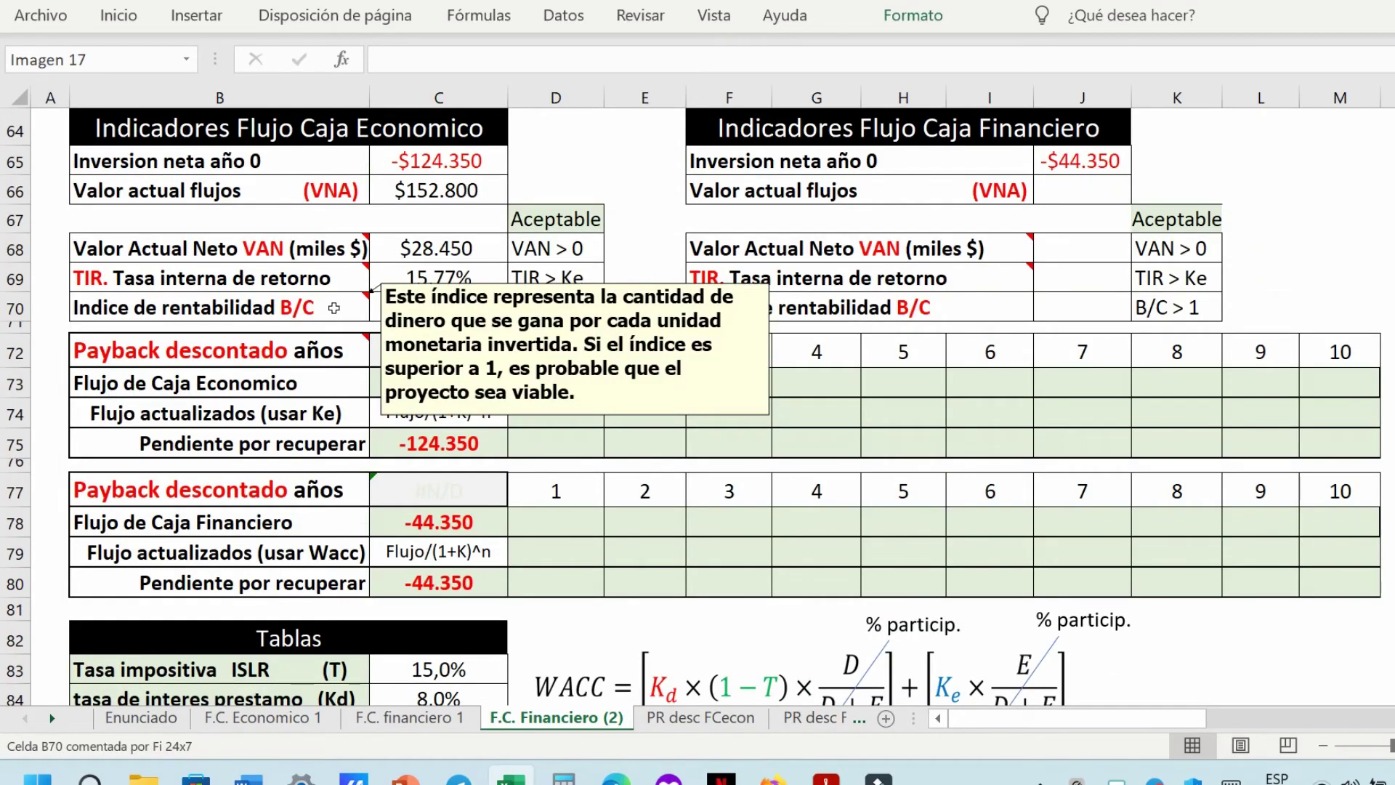
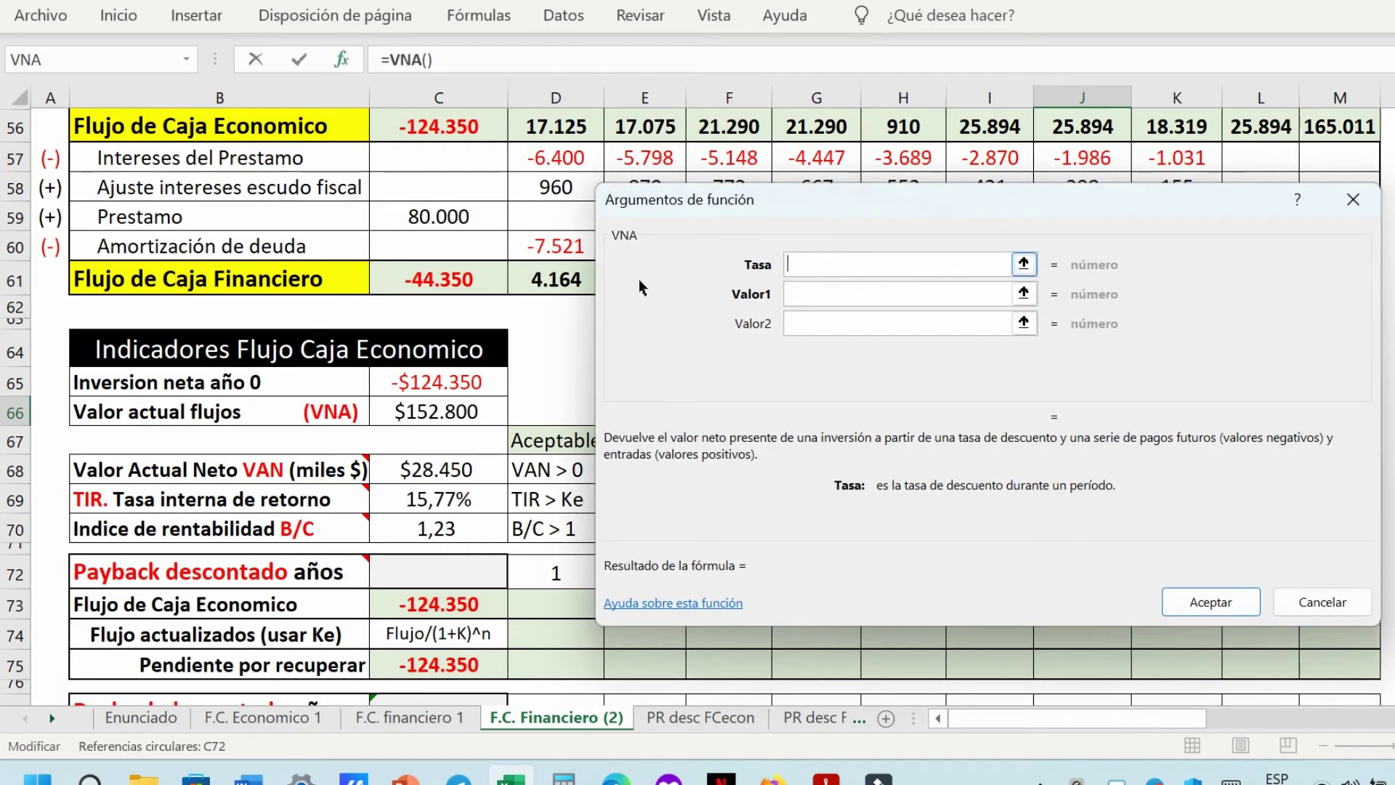
Complete the VNA function in J66 with the WACC in C86 as Tasa and the financial cash flows D61:M61 as Valor1, then check the sum of J65:J66.
{"action": "scroll", "coordinate": [484, 330], "scroll_direction": "down", "scroll_amount": 6}
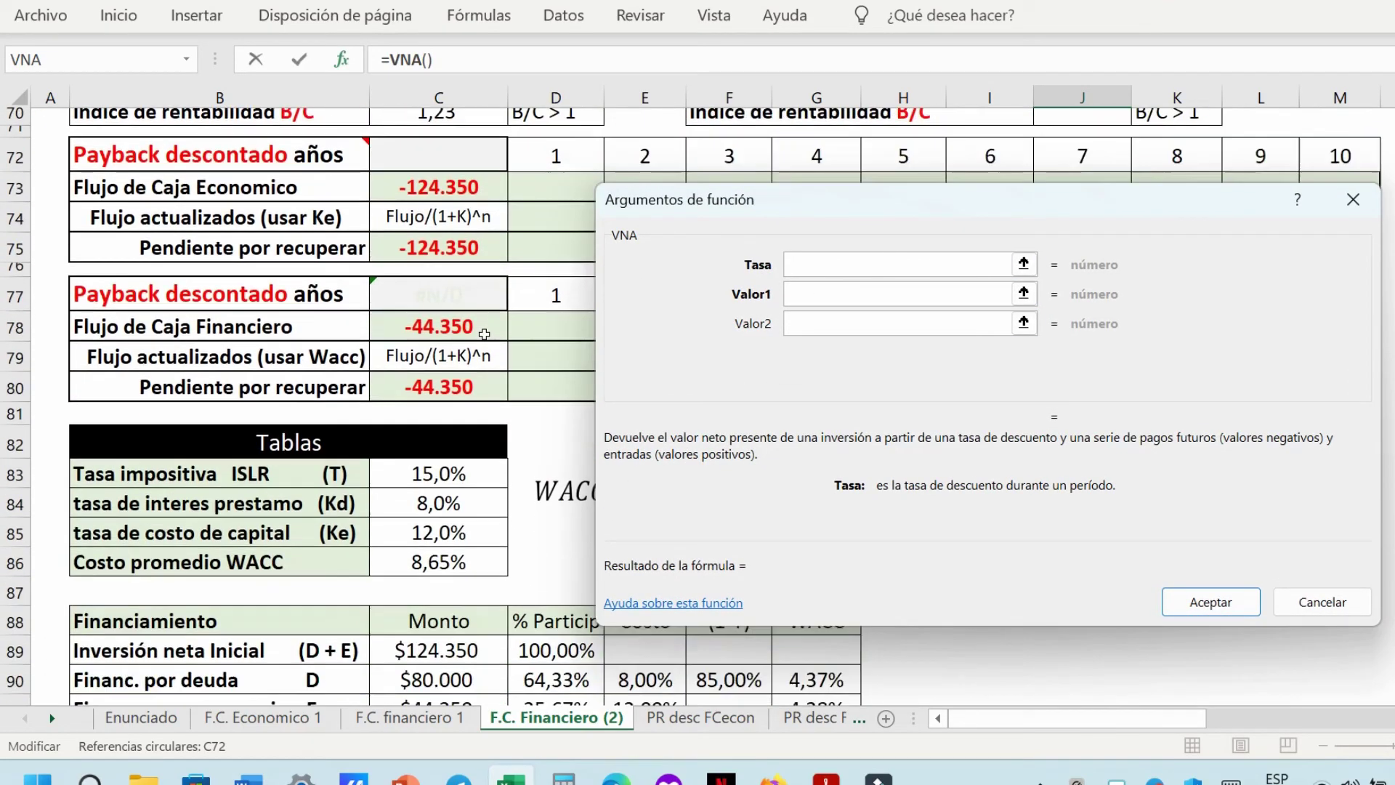
{"action": "left_click", "coordinate": [427, 459]}
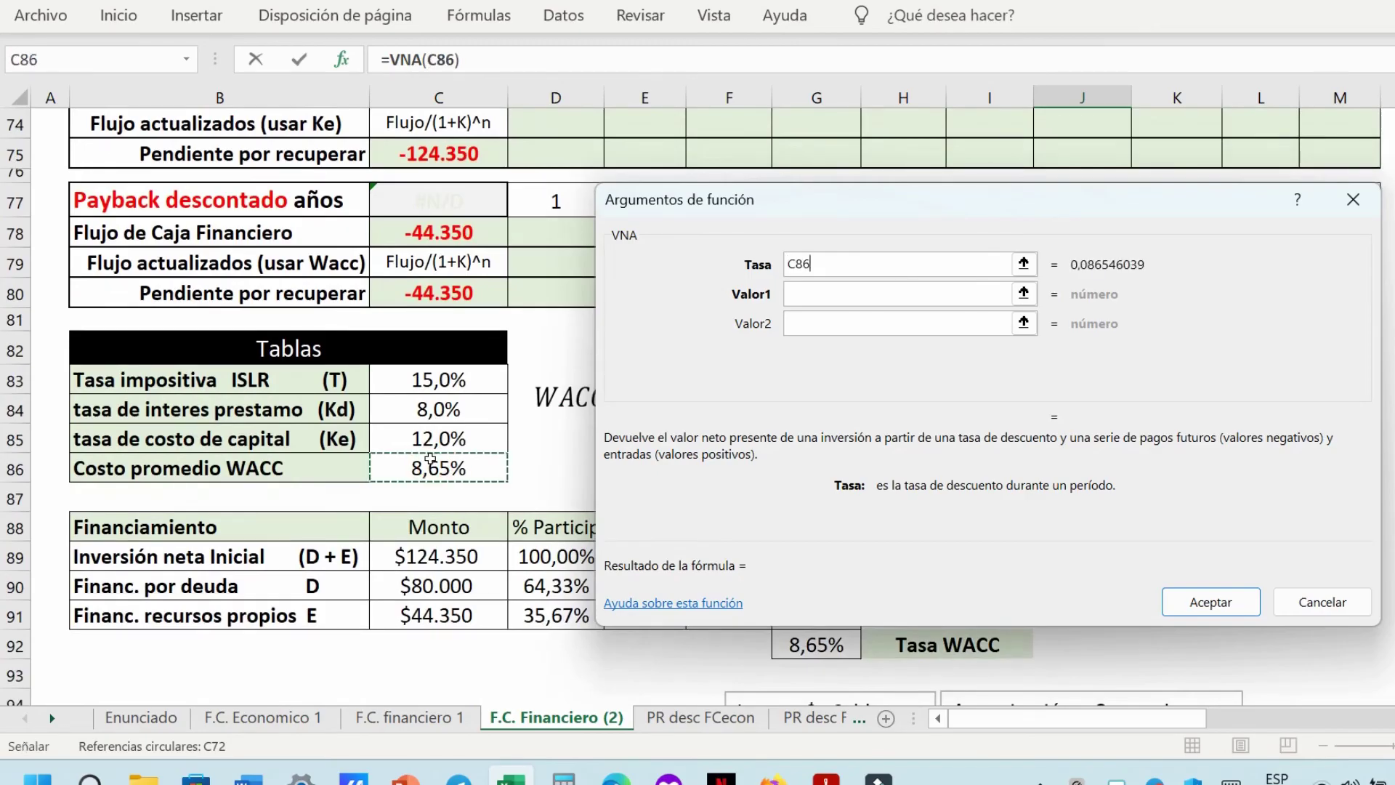
{"action": "key", "text": "Tab"}
{"action": "scroll", "coordinate": [432, 463], "scroll_direction": "up", "scroll_amount": 4}
{"action": "left_click_drag", "start_coordinate": [816, 209], "coordinate": [722, 278]}
{"action": "scroll", "coordinate": [582, 218], "scroll_direction": "up", "scroll_amount": 1}
{"action": "left_click_drag", "start_coordinate": [556, 216], "coordinate": [1322, 213]}
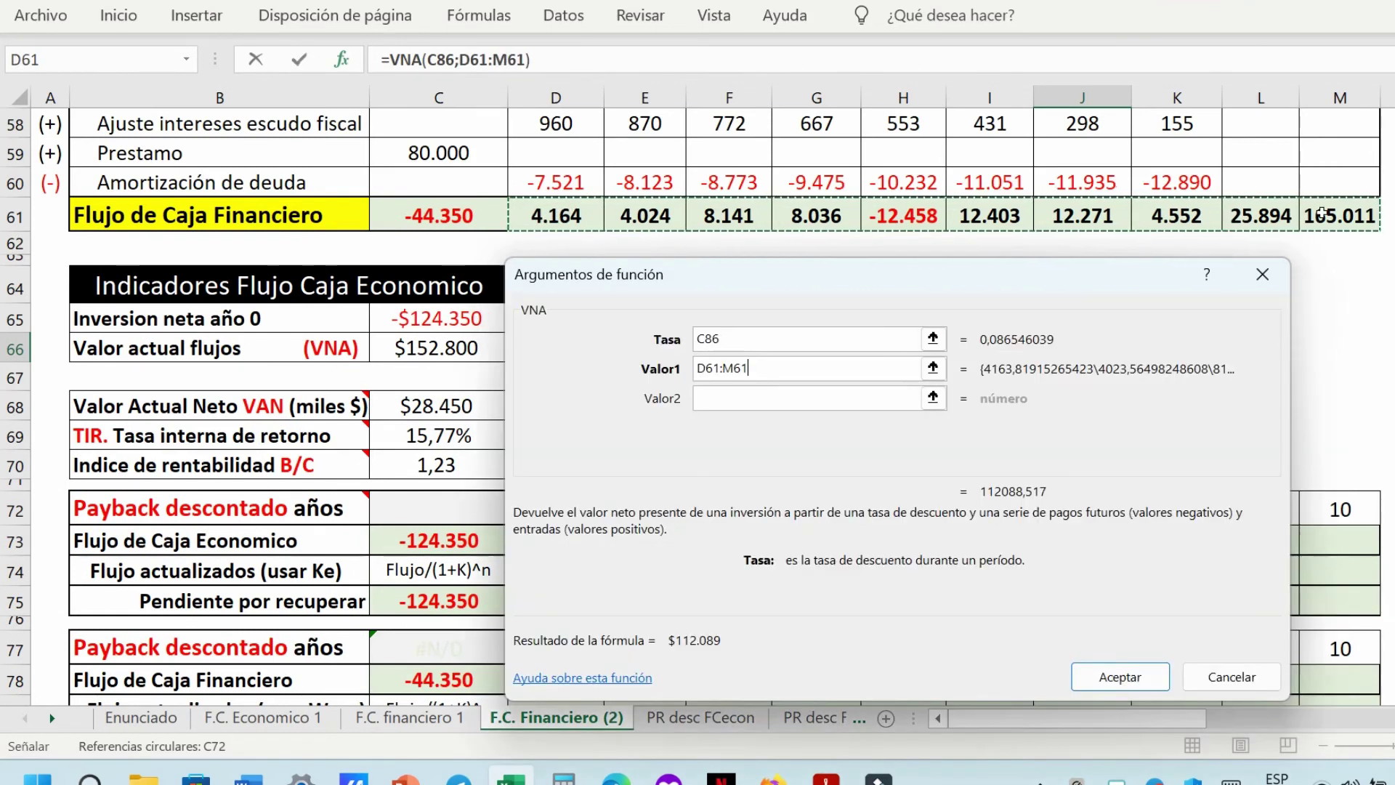
{"action": "left_click", "coordinate": [1118, 677]}
{"action": "left_click_drag", "start_coordinate": [1105, 379], "coordinate": [1083, 411]}
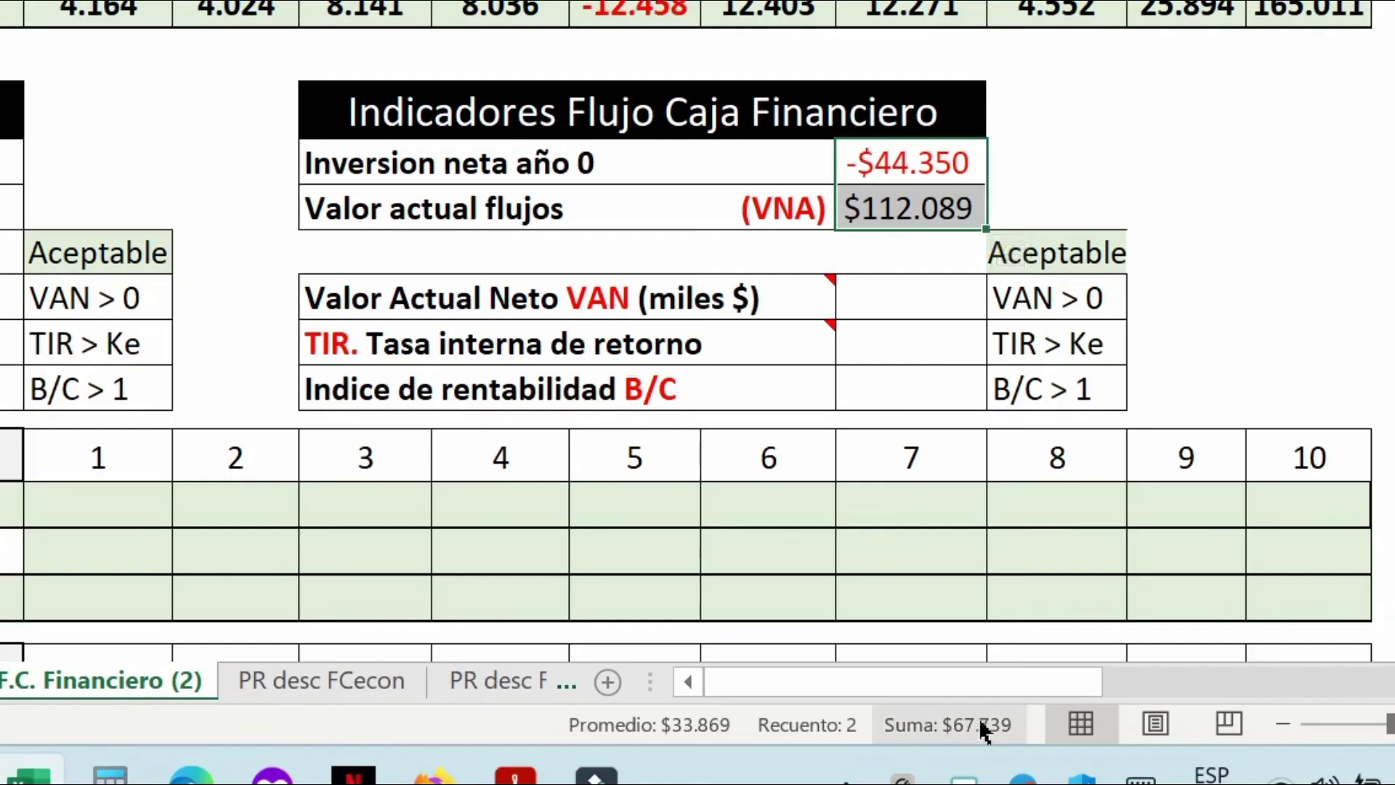
Begin the financial VAN formula in J68 as =J65+VNA, with the WACC in C86 as Tasa.
{"action": "left_click", "coordinate": [905, 294]}
{"action": "type", "text": "="}
{"action": "left_click", "coordinate": [1072, 379]}
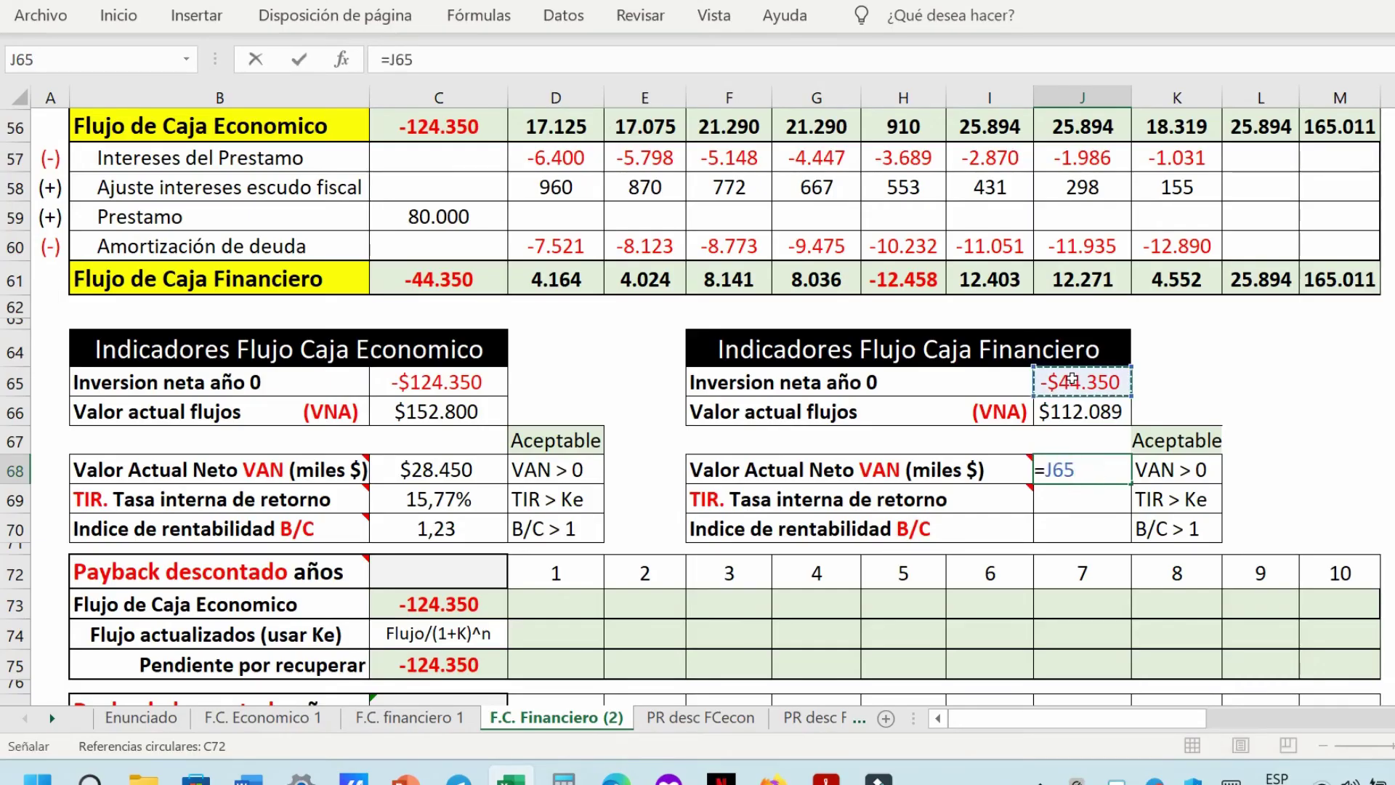
{"action": "type", "text": "+"}
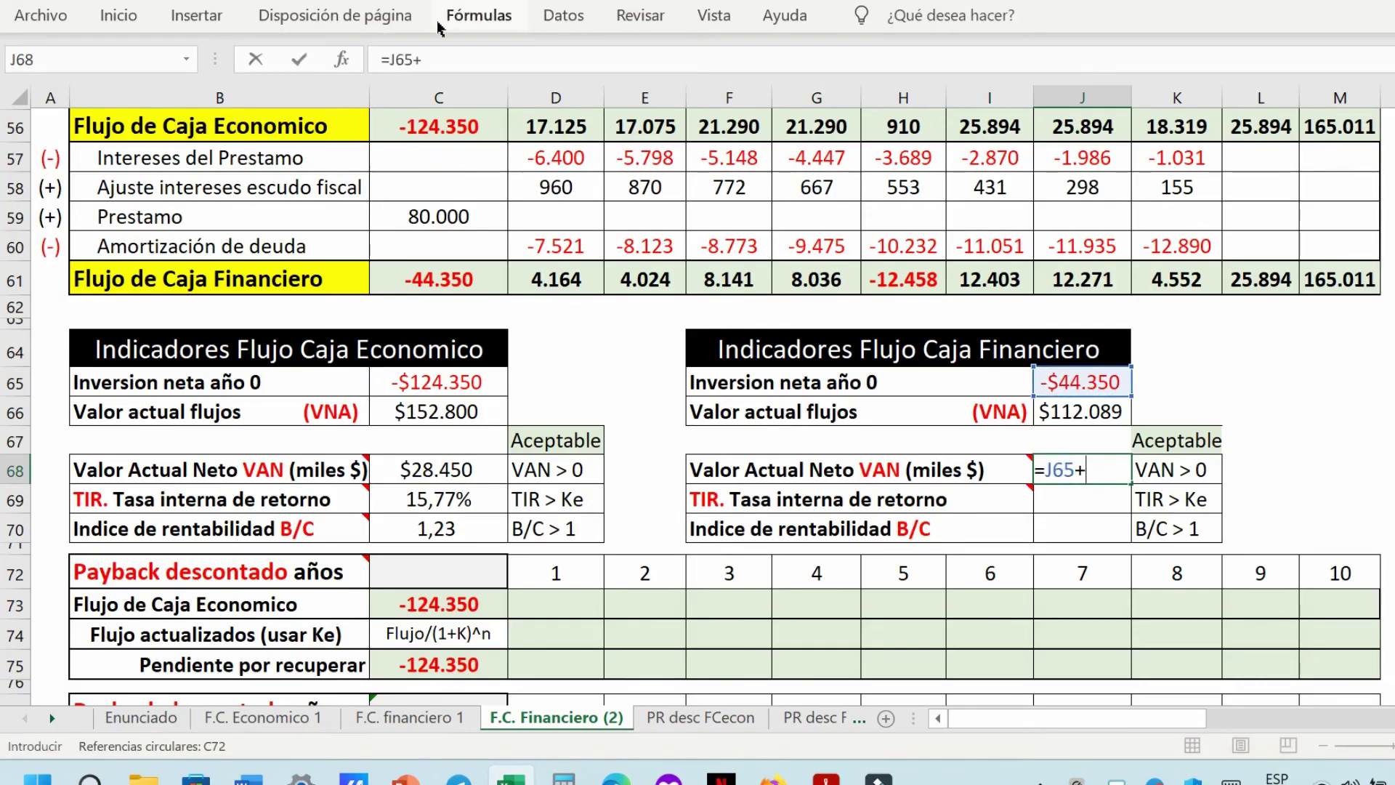
{"action": "left_click", "coordinate": [479, 15]}
{"action": "left_click", "coordinate": [118, 109]}
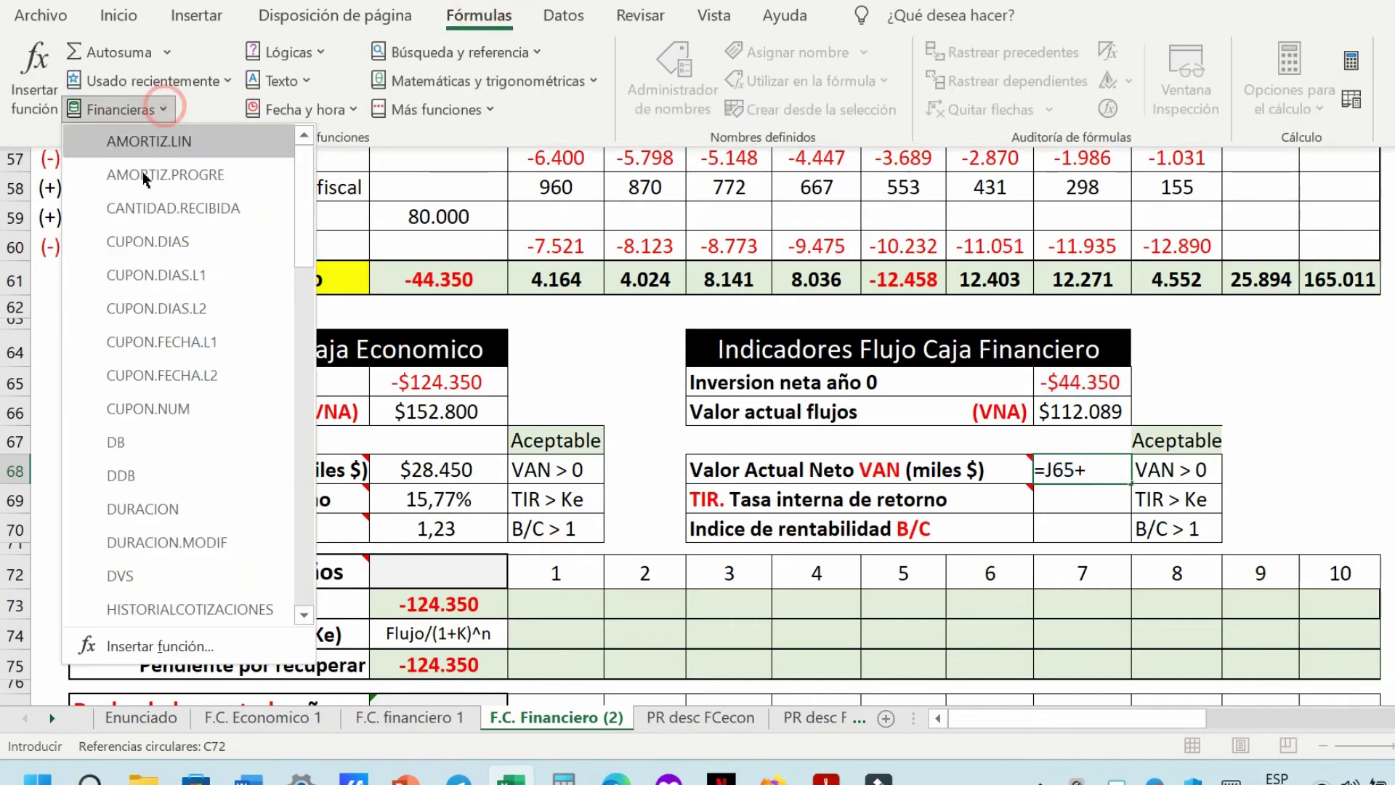
{"action": "scroll", "coordinate": [142, 436], "scroll_direction": "down", "scroll_amount": 10}
{"action": "left_click", "coordinate": [146, 509]}
{"action": "scroll", "coordinate": [420, 508], "scroll_direction": "down", "scroll_amount": 5}
{"action": "left_click", "coordinate": [419, 544]}
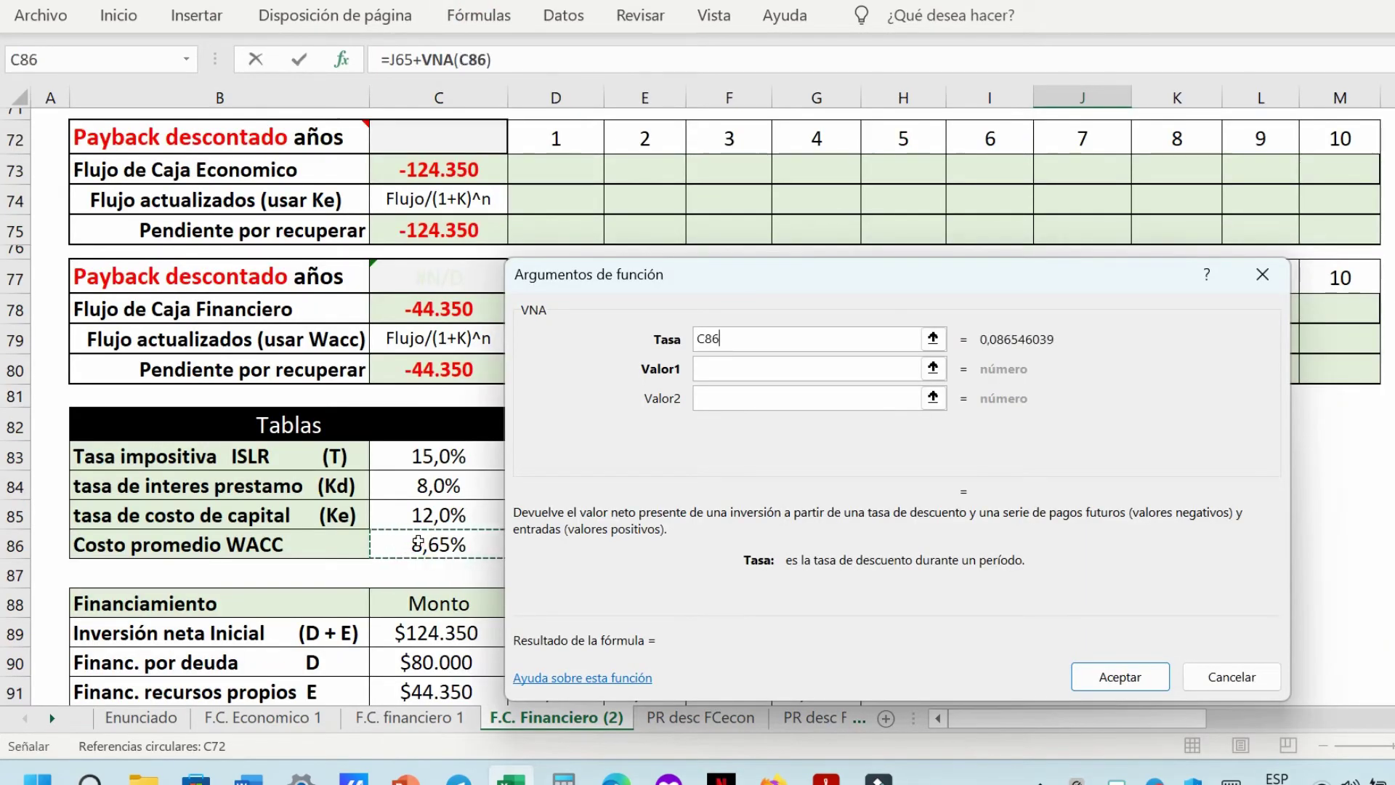
Complete the financial VAN formula with D61:M61 as Valor1, accept it, and compare the result with the VAN > 0 criterion.
{"action": "key", "text": "Tab"}
{"action": "scroll", "coordinate": [480, 508], "scroll_direction": "up", "scroll_amount": 5}
{"action": "left_click_drag", "start_coordinate": [556, 245], "coordinate": [1319, 247]}
{"action": "left_click", "coordinate": [1106, 668]}
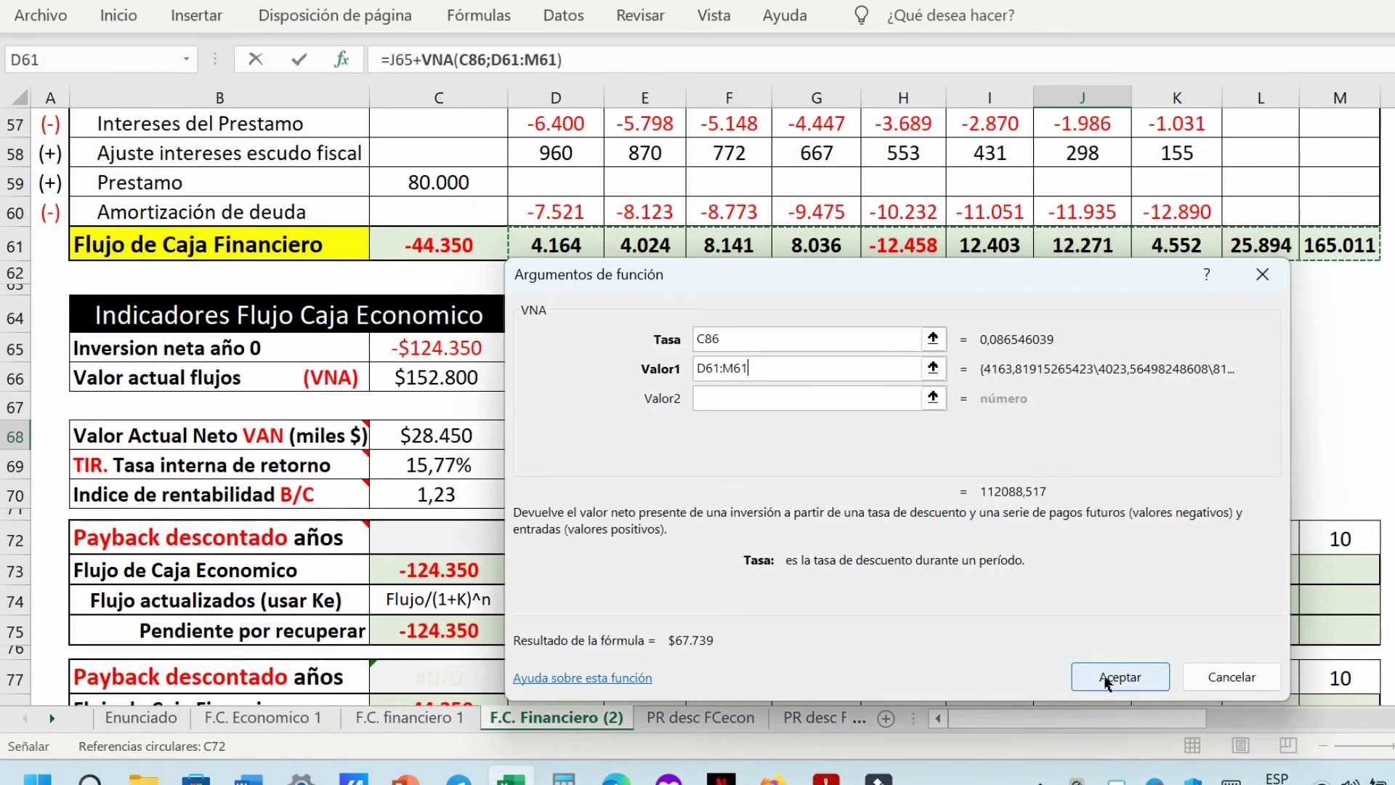
{"action": "scroll", "coordinate": [1108, 465], "scroll_direction": "up", "scroll_amount": 1}
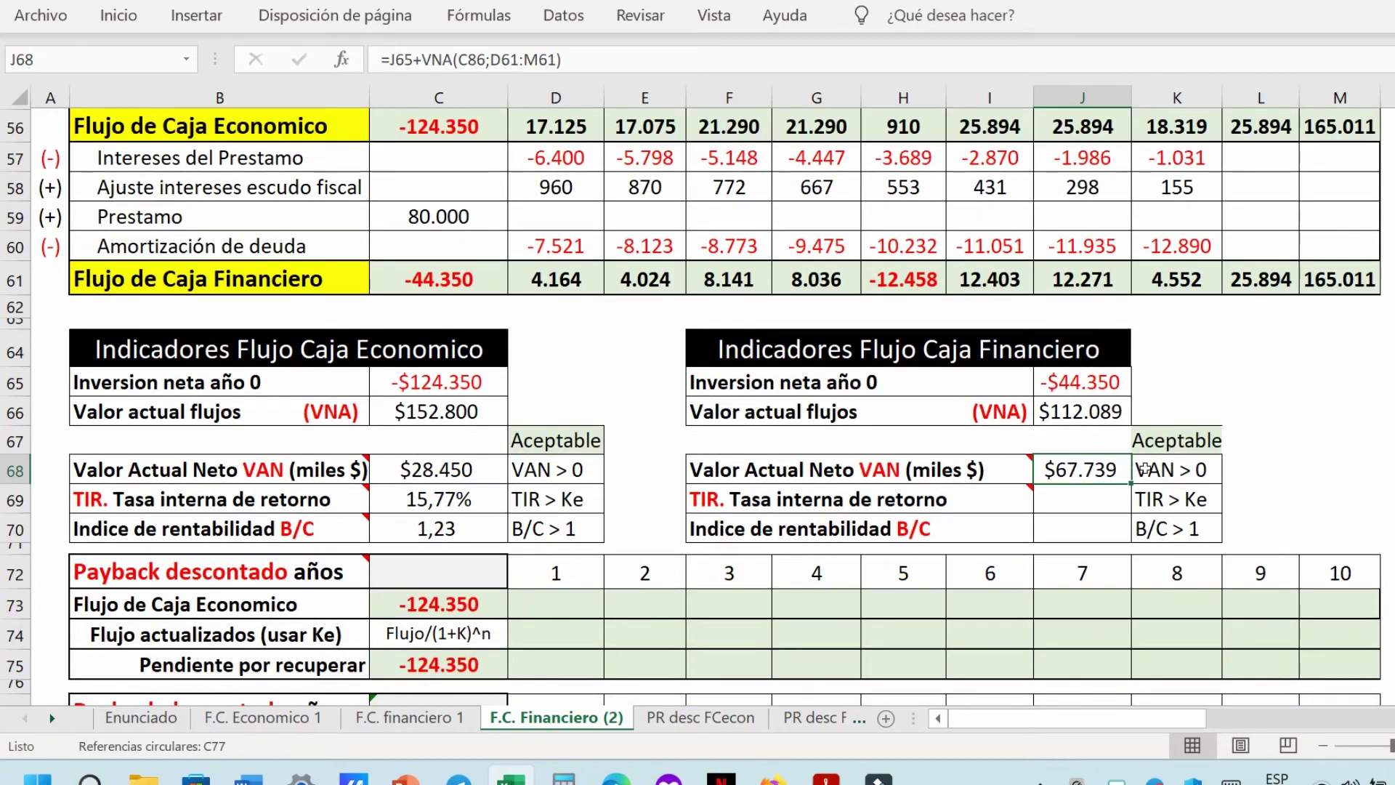
{"action": "left_click", "coordinate": [1197, 470]}
{"action": "left_click_drag", "start_coordinate": [1190, 471], "coordinate": [1105, 469]}
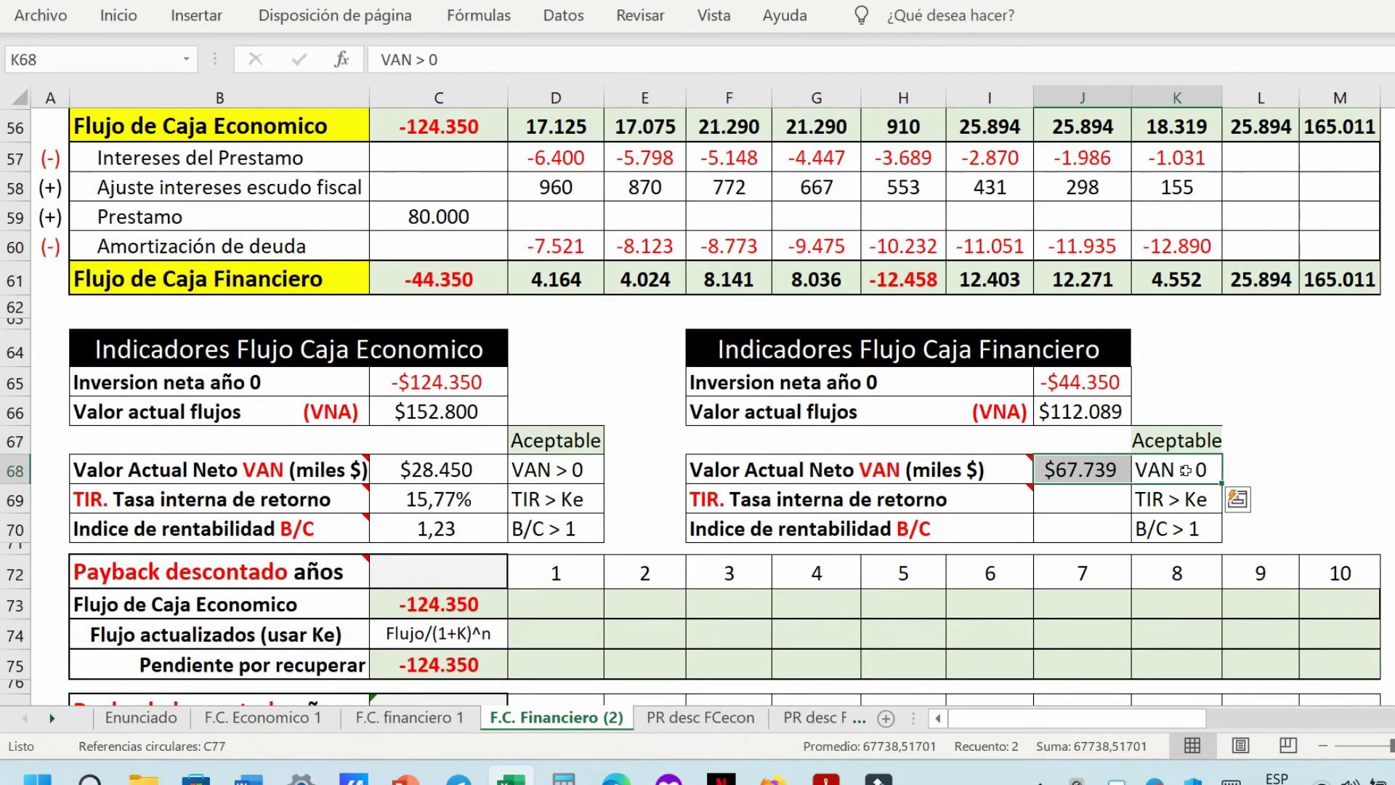
Calculate the financial TIR in J69 with the financial function TIR, using the financial cash flows C61:M61 as Valores.
{"action": "left_click", "coordinate": [1084, 499]}
{"action": "left_click", "coordinate": [480, 17]}
{"action": "left_click", "coordinate": [166, 109]}
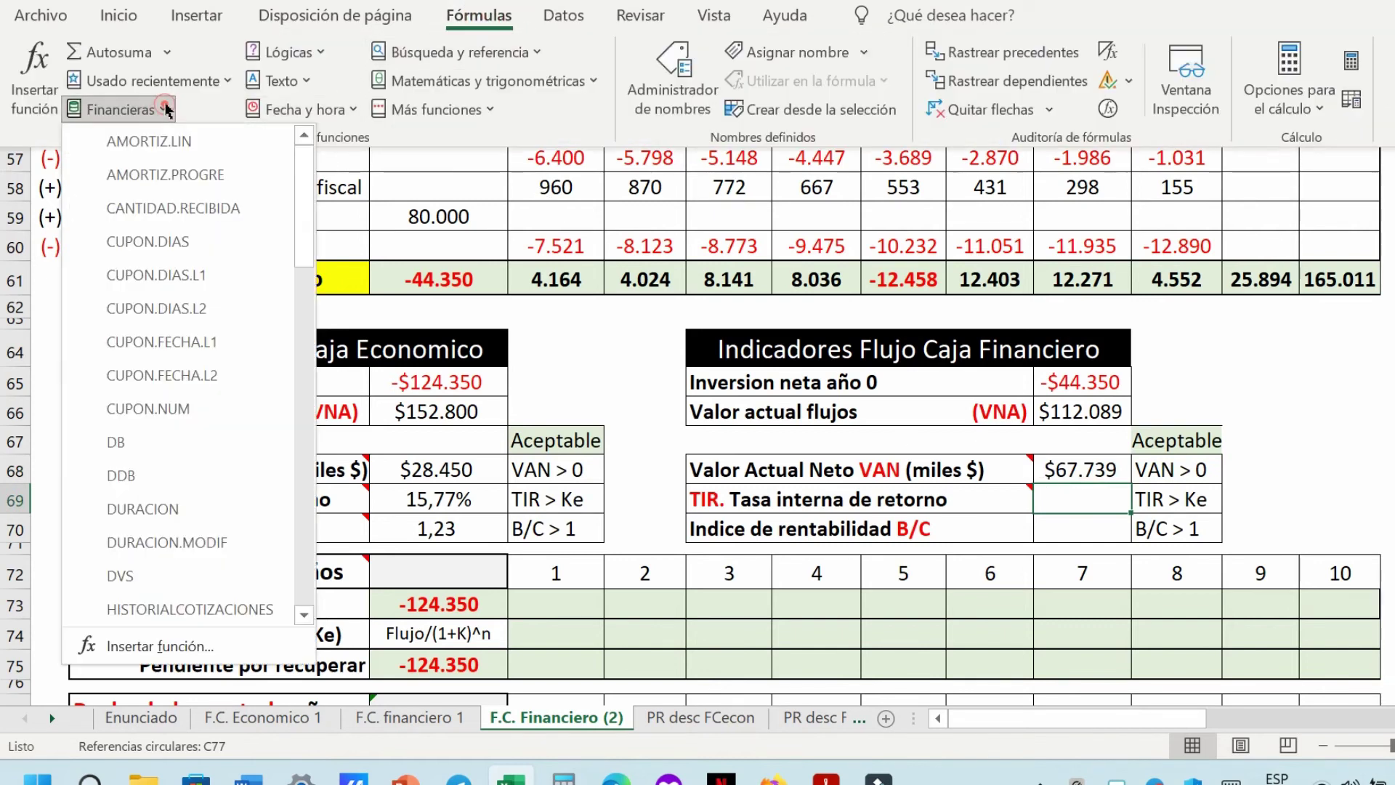
{"action": "scroll", "coordinate": [153, 215], "scroll_direction": "down", "scroll_amount": 14}
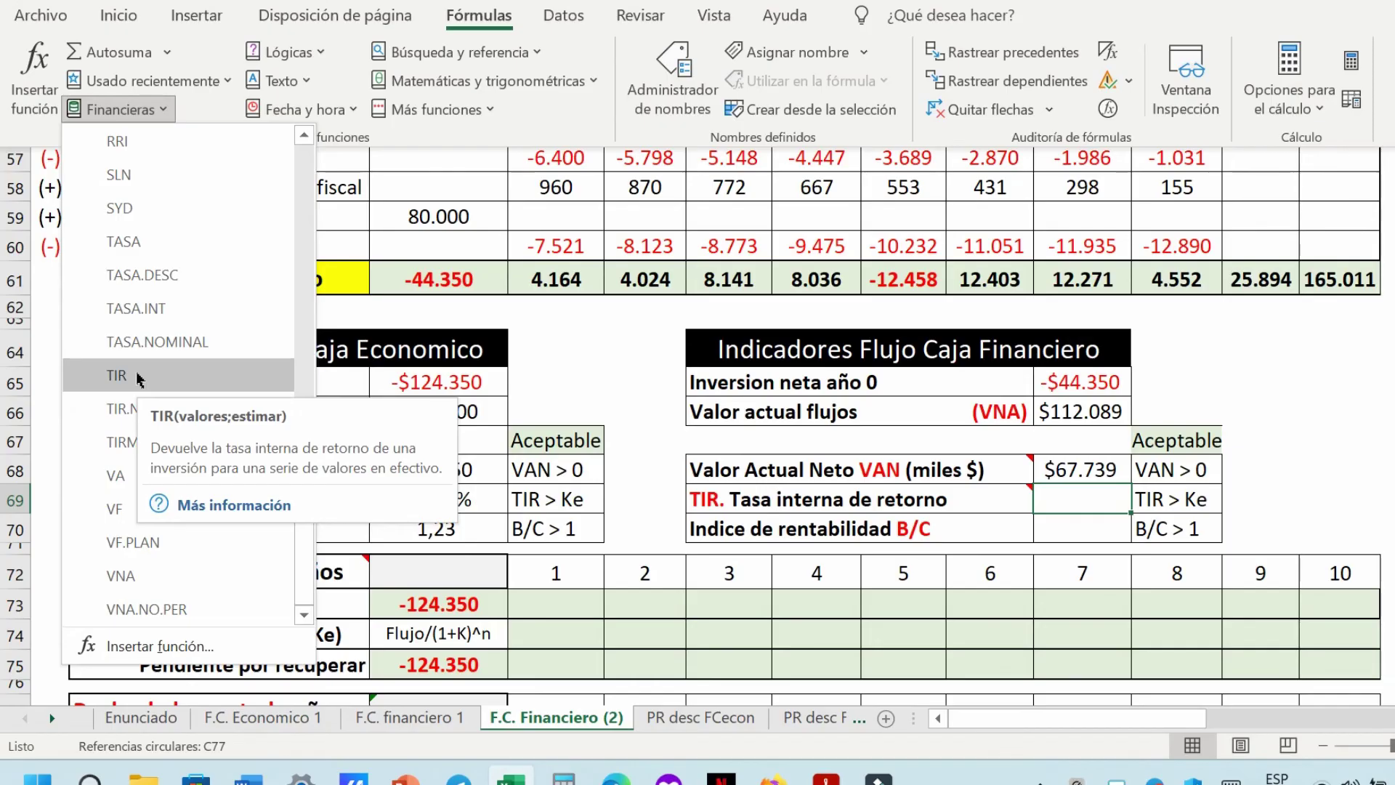
{"action": "left_click", "coordinate": [136, 375]}
{"action": "left_click", "coordinate": [469, 277]}
{"action": "left_click_drag", "start_coordinate": [468, 277], "coordinate": [1332, 275]}
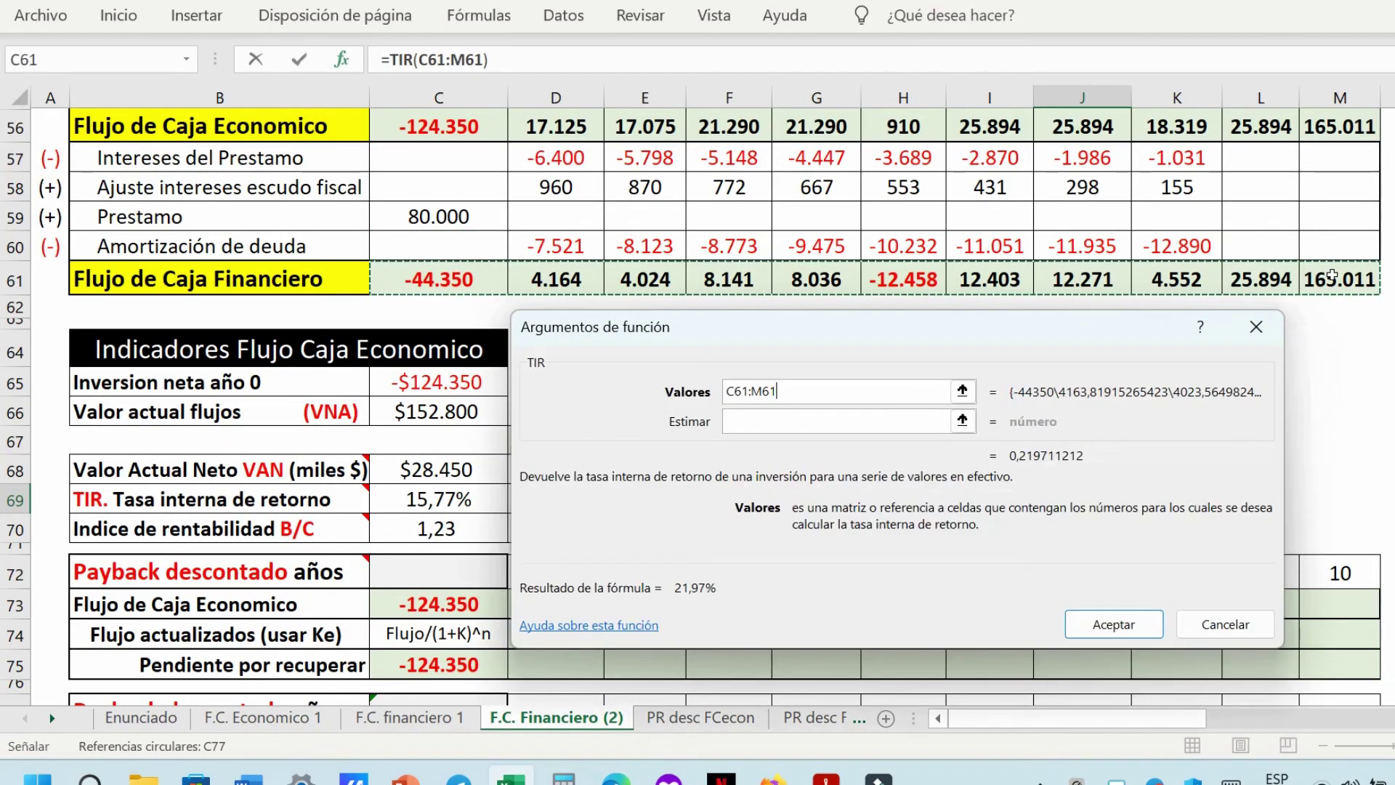
{"action": "left_click", "coordinate": [1110, 624]}
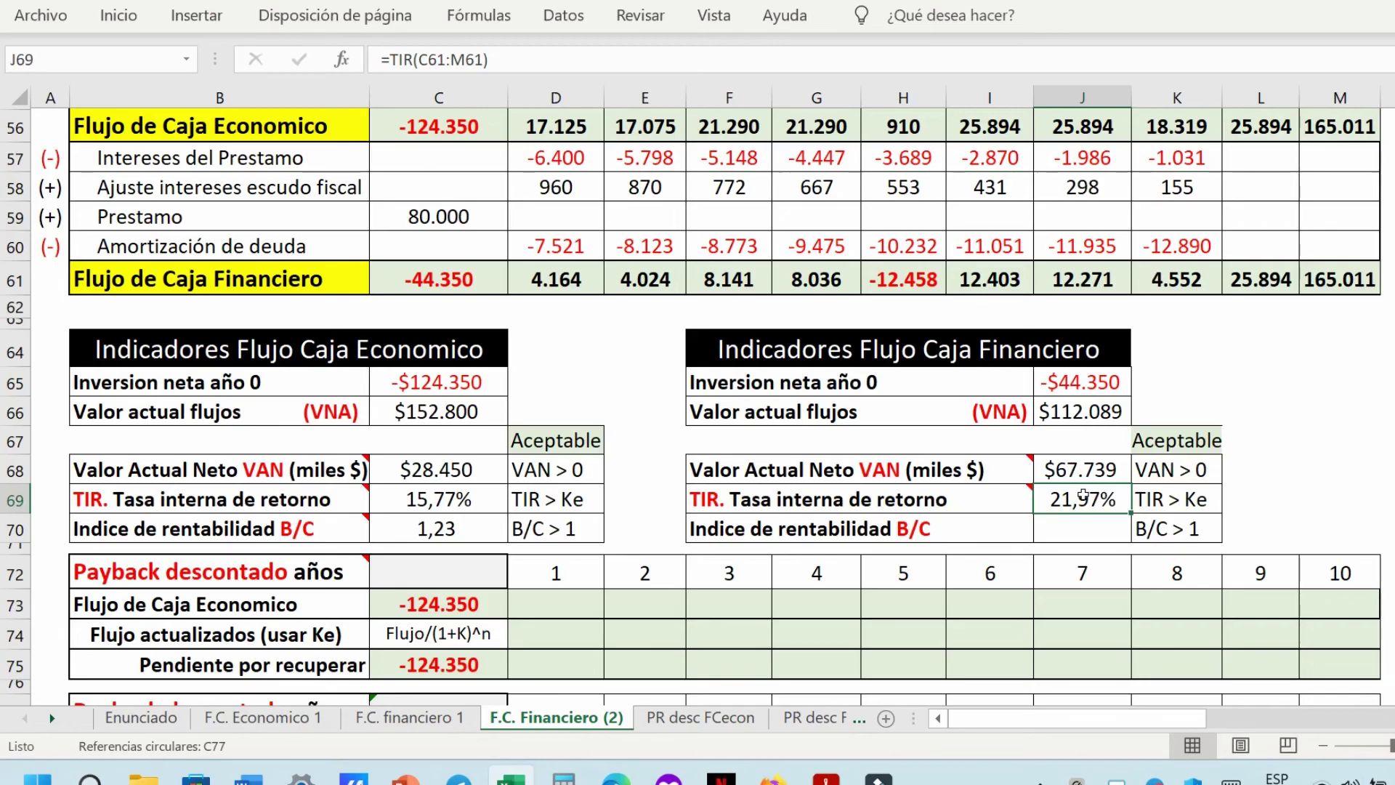
Compare the financial TIR with Ke and Costo promedio WACC, and with the profitability of own resources stated in the PDF textbook.
{"action": "scroll", "coordinate": [1083, 496], "scroll_direction": "down", "scroll_amount": 4}
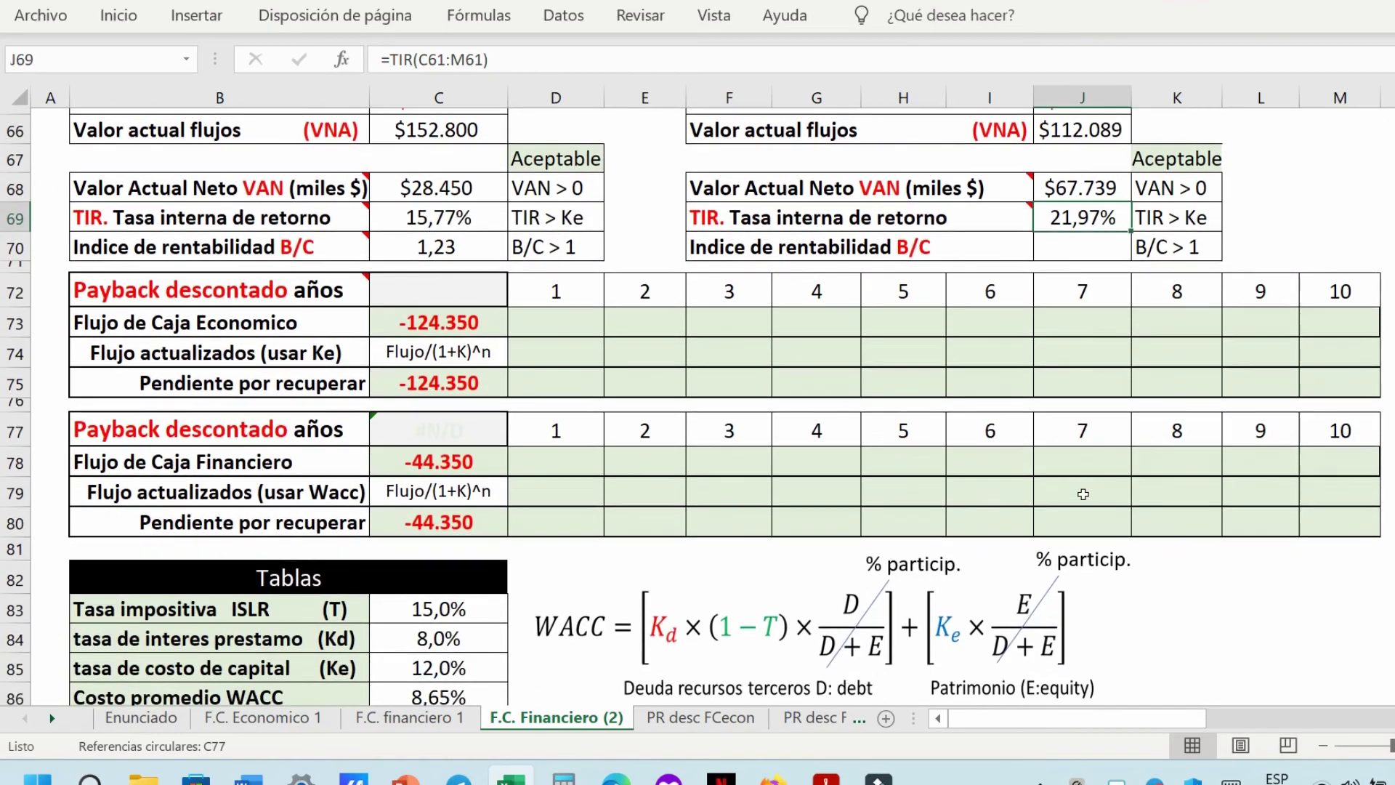
{"action": "left_click_drag", "start_coordinate": [320, 604], "coordinate": [437, 600]}
{"action": "left_click_drag", "start_coordinate": [274, 625], "coordinate": [419, 633]}
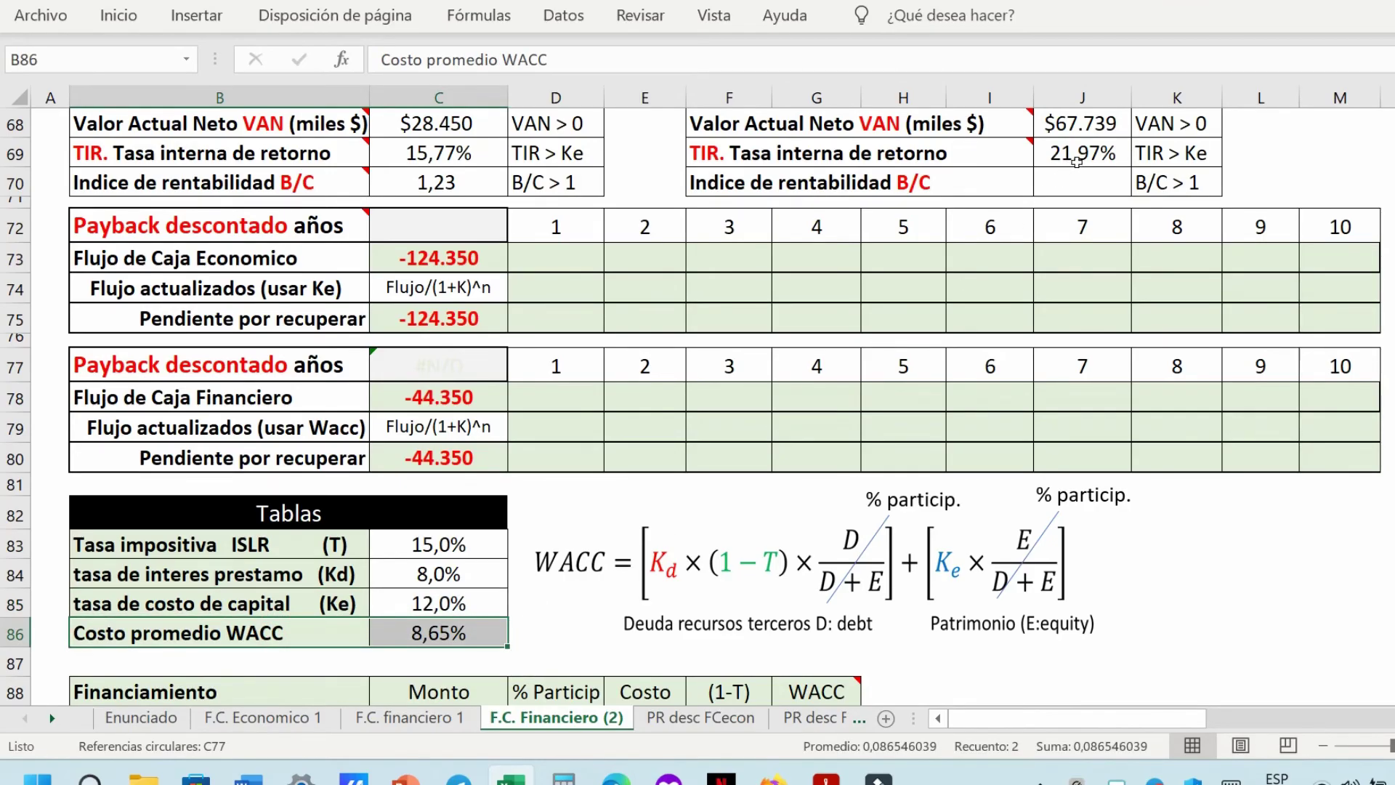
{"action": "key", "text": "alt+Tab"}
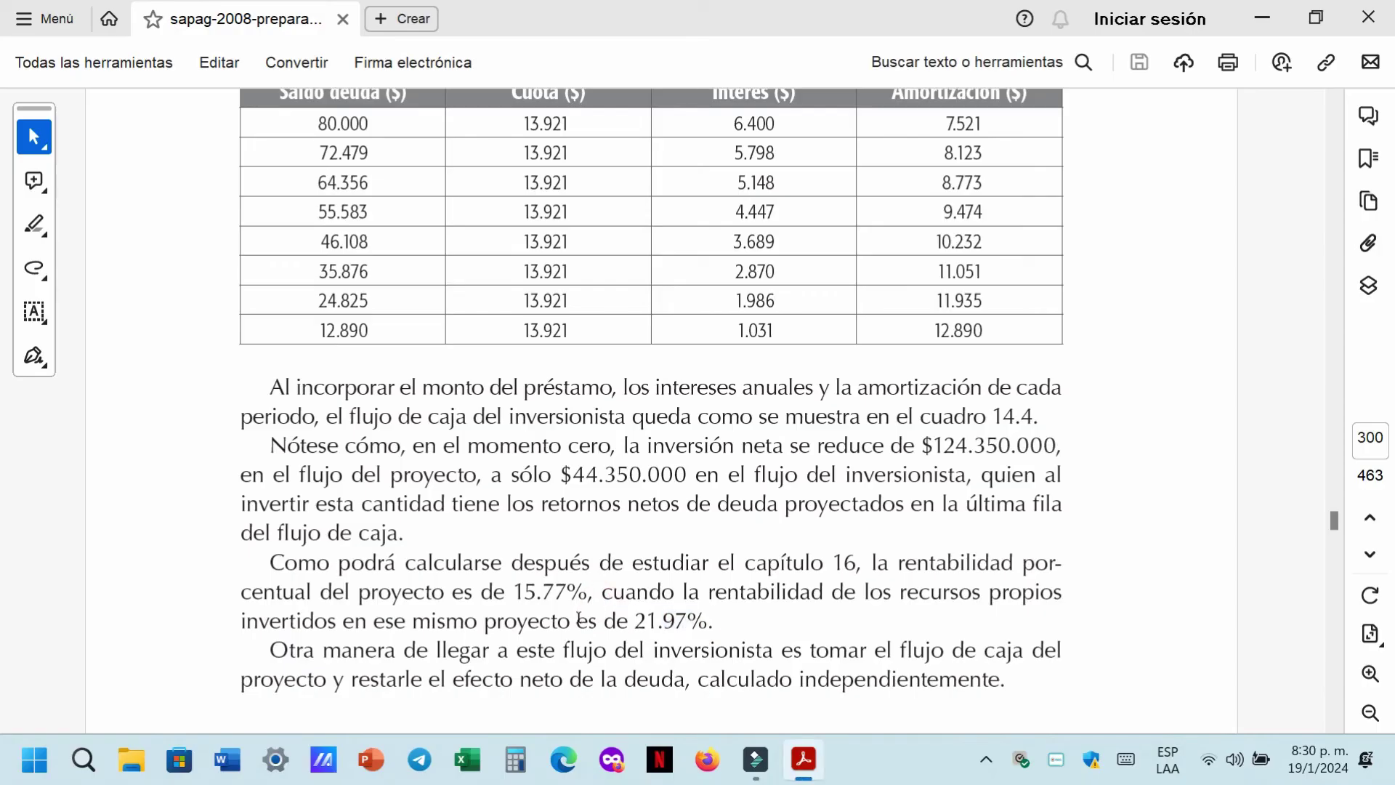
{"action": "left_click_drag", "start_coordinate": [574, 614], "coordinate": [710, 621]}
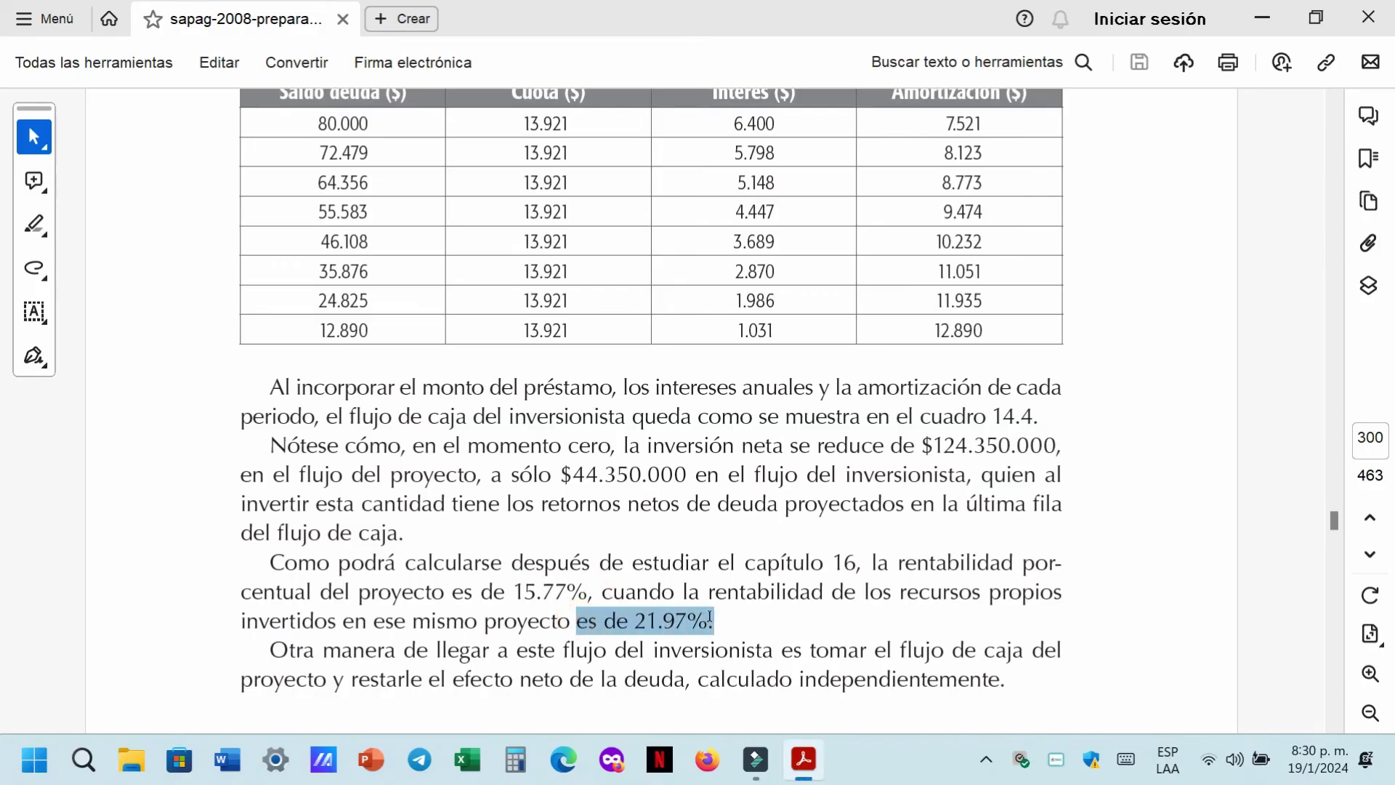
{"action": "key", "text": "alt+Tab"}
Calculate the financial B/C profitability index in J70 as =J66/ABS(J65) and compare it with the B/C > 1 criterion.
{"action": "type", "text": "="}
{"action": "left_click", "coordinate": [1074, 405]}
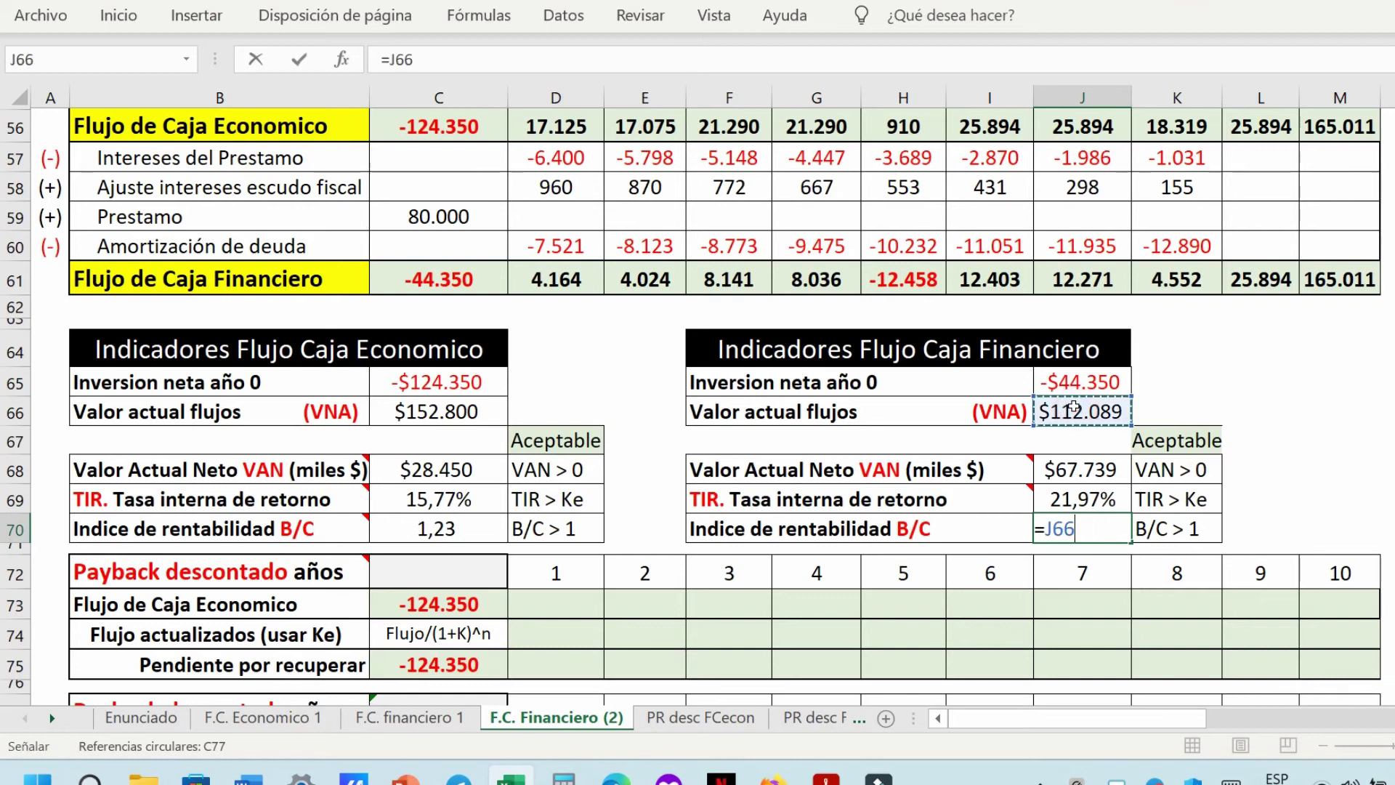
{"action": "type", "text": "/abs("}
{"action": "left_click", "coordinate": [1083, 382]}
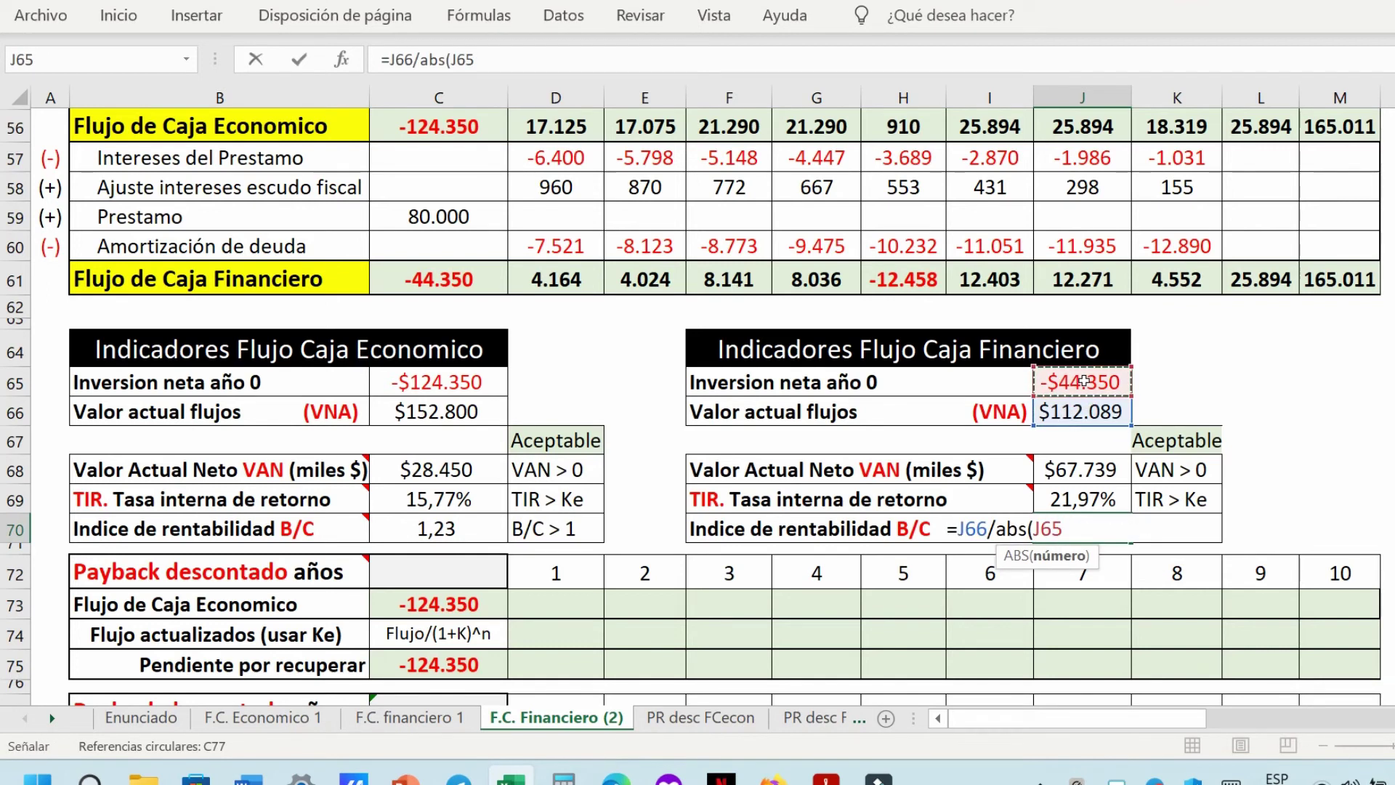
{"action": "type", "text": "="}
{"action": "key", "text": "ctrl+Return"}
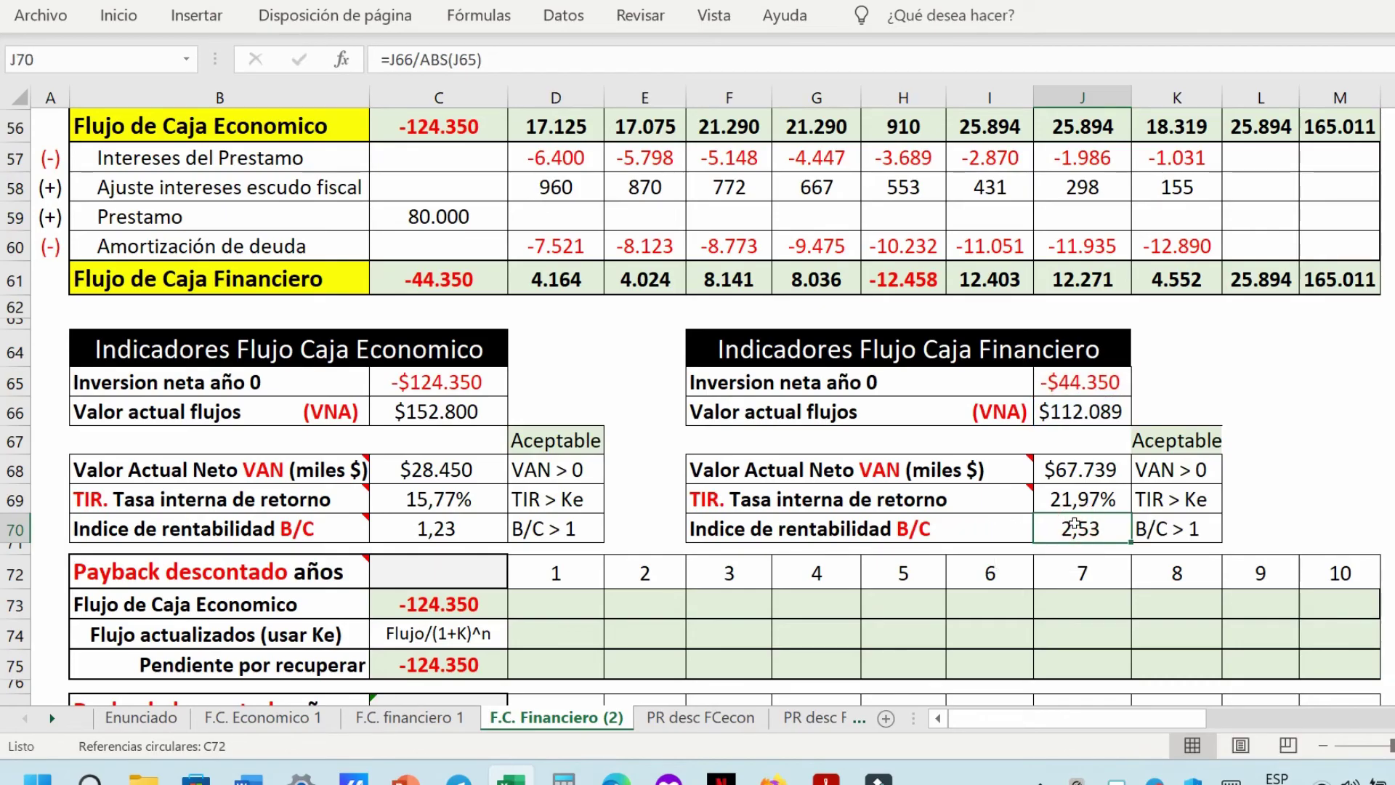
{"action": "key", "text": "Right"}
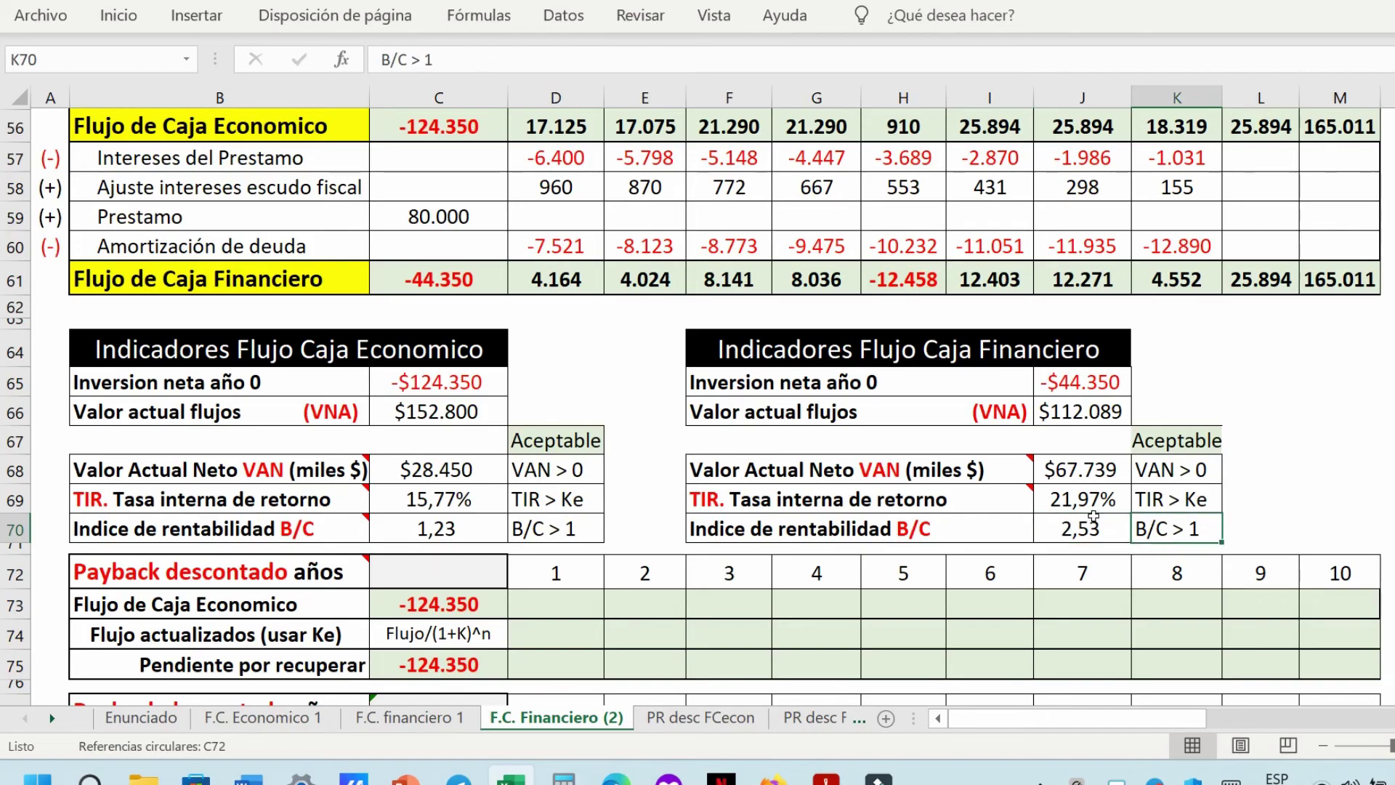
{"action": "key", "text": "Left"}
{"action": "left_click_drag", "start_coordinate": [1135, 526], "coordinate": [1123, 525]}
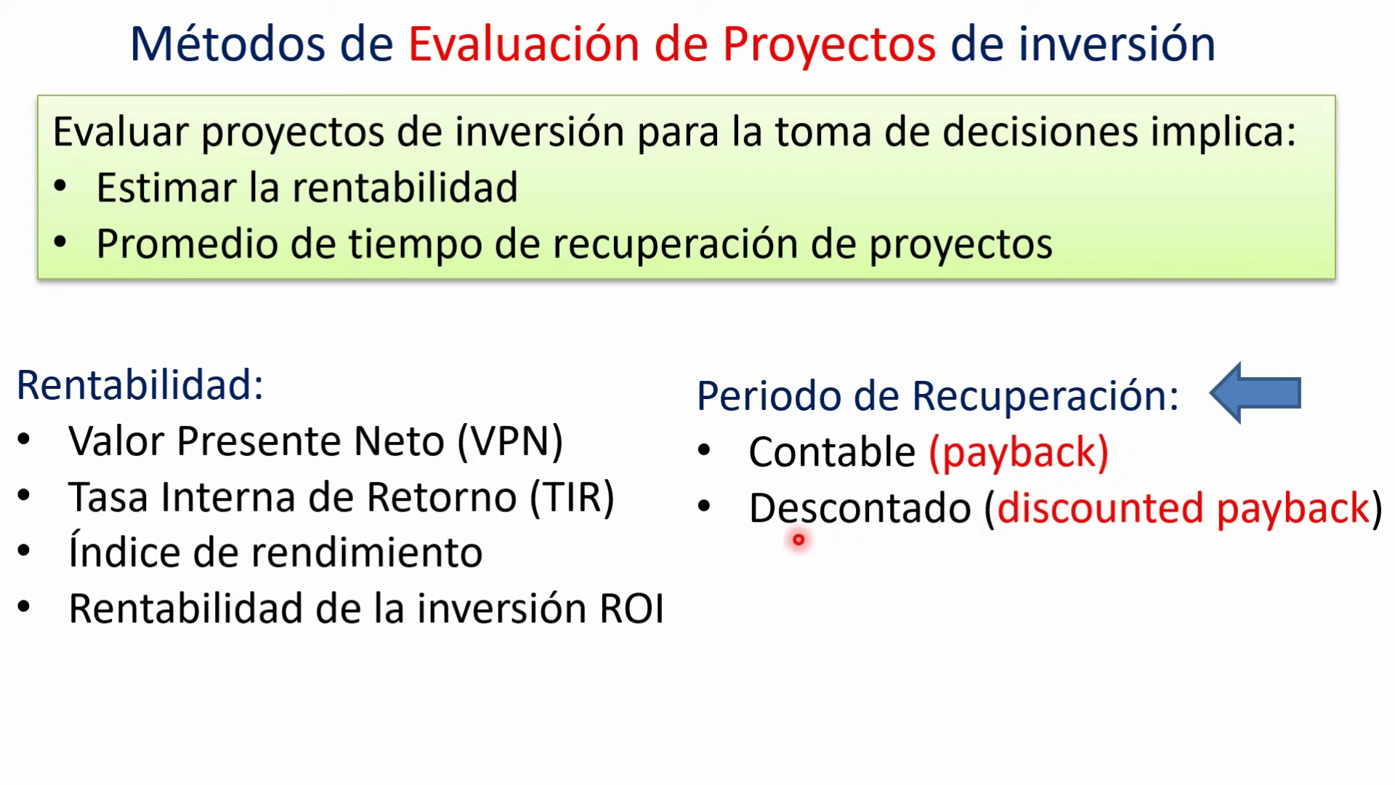
{"action": "key", "text": "Right"}
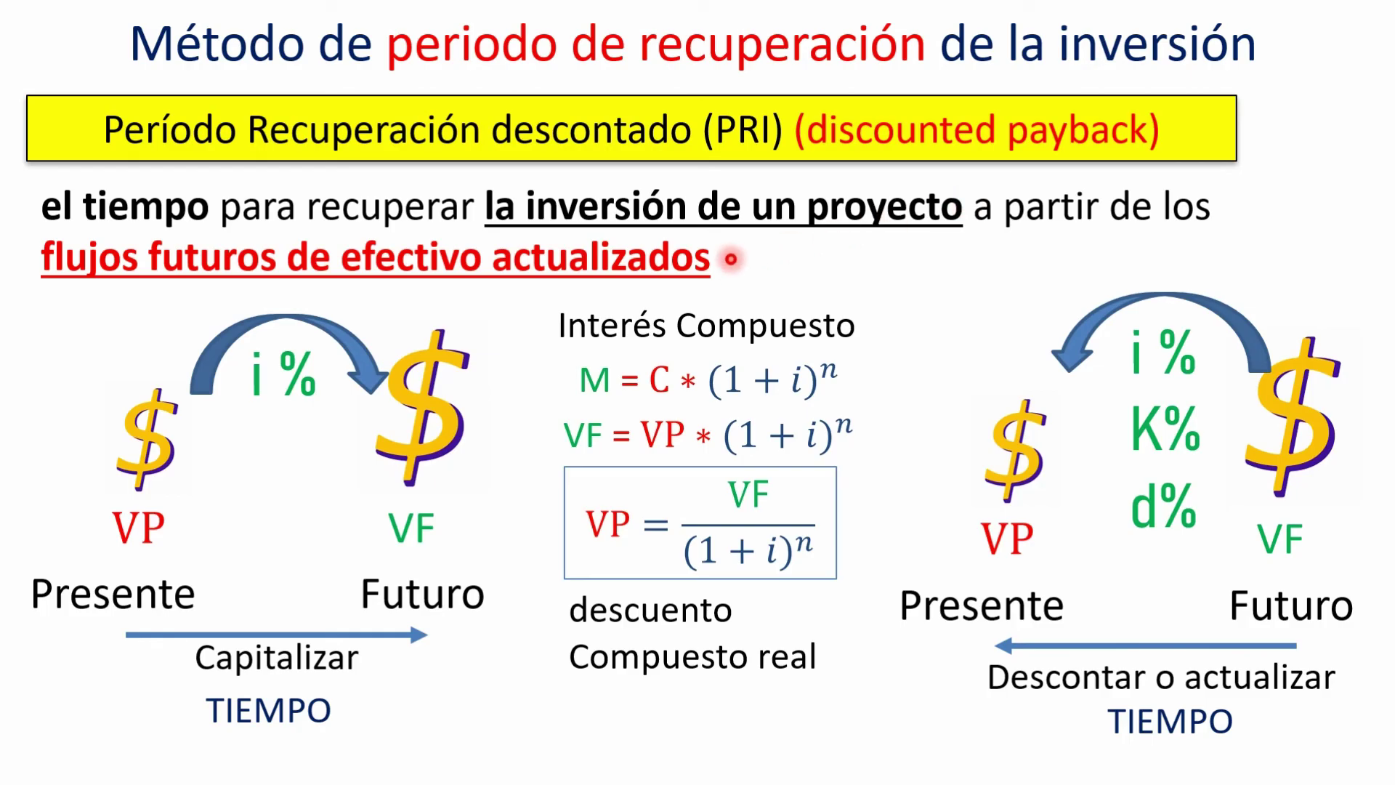
{"action": "key", "text": "Right"}
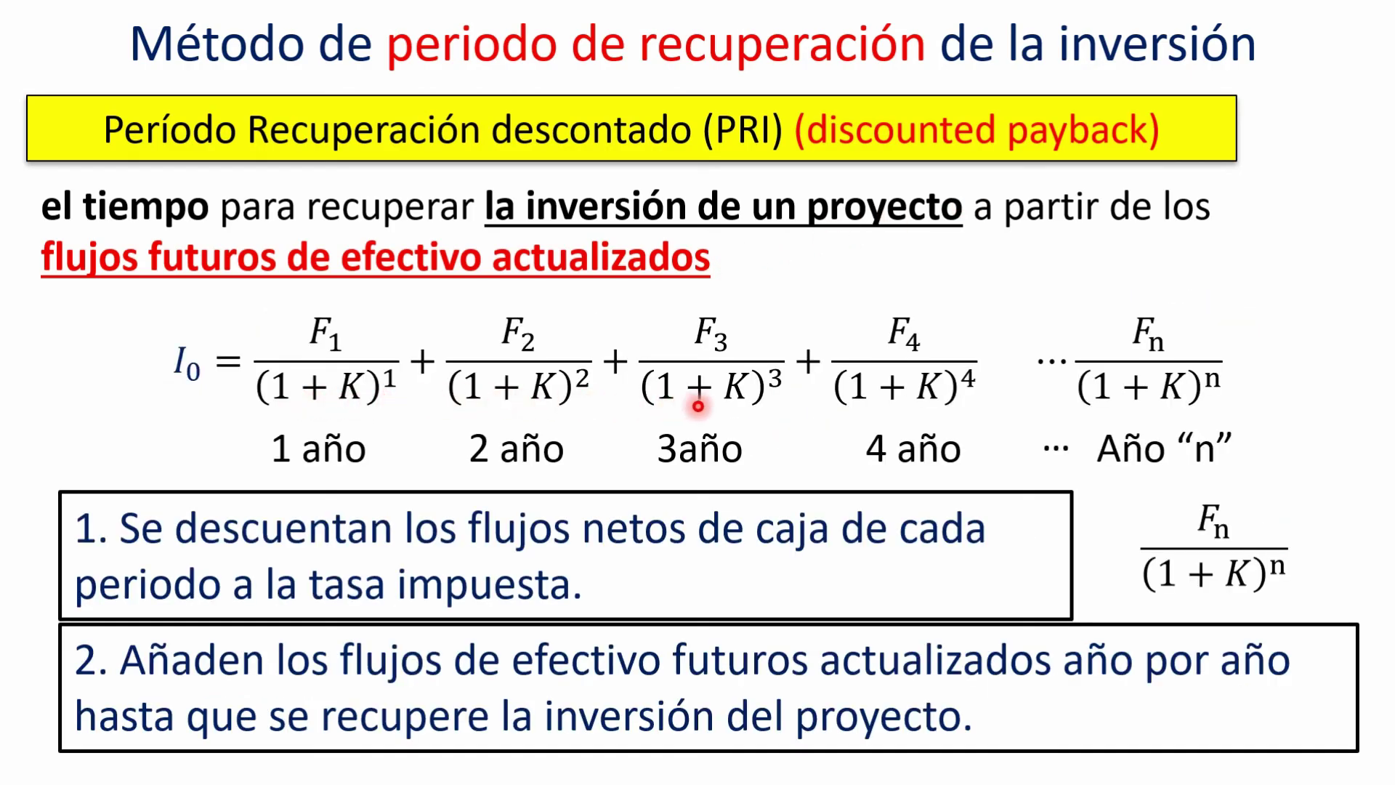
Return to the Excel workbook and review the economic cash flow in D73:M73 and the Flujo/(1+K)^n discounting expression in C74.
{"action": "key", "text": "alt+Tab"}
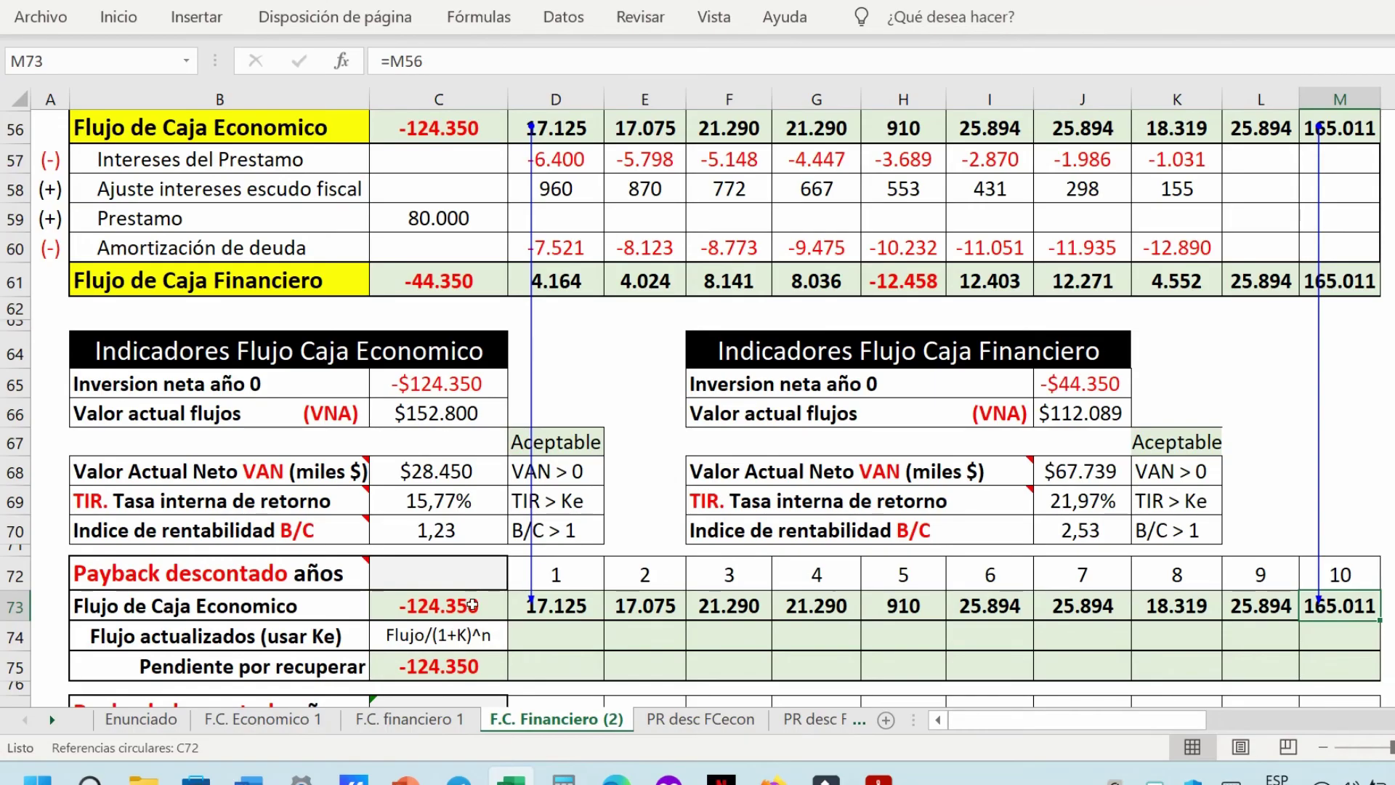
{"action": "left_click_drag", "start_coordinate": [527, 605], "coordinate": [1323, 605]}
{"action": "left_click", "coordinate": [15, 637]}
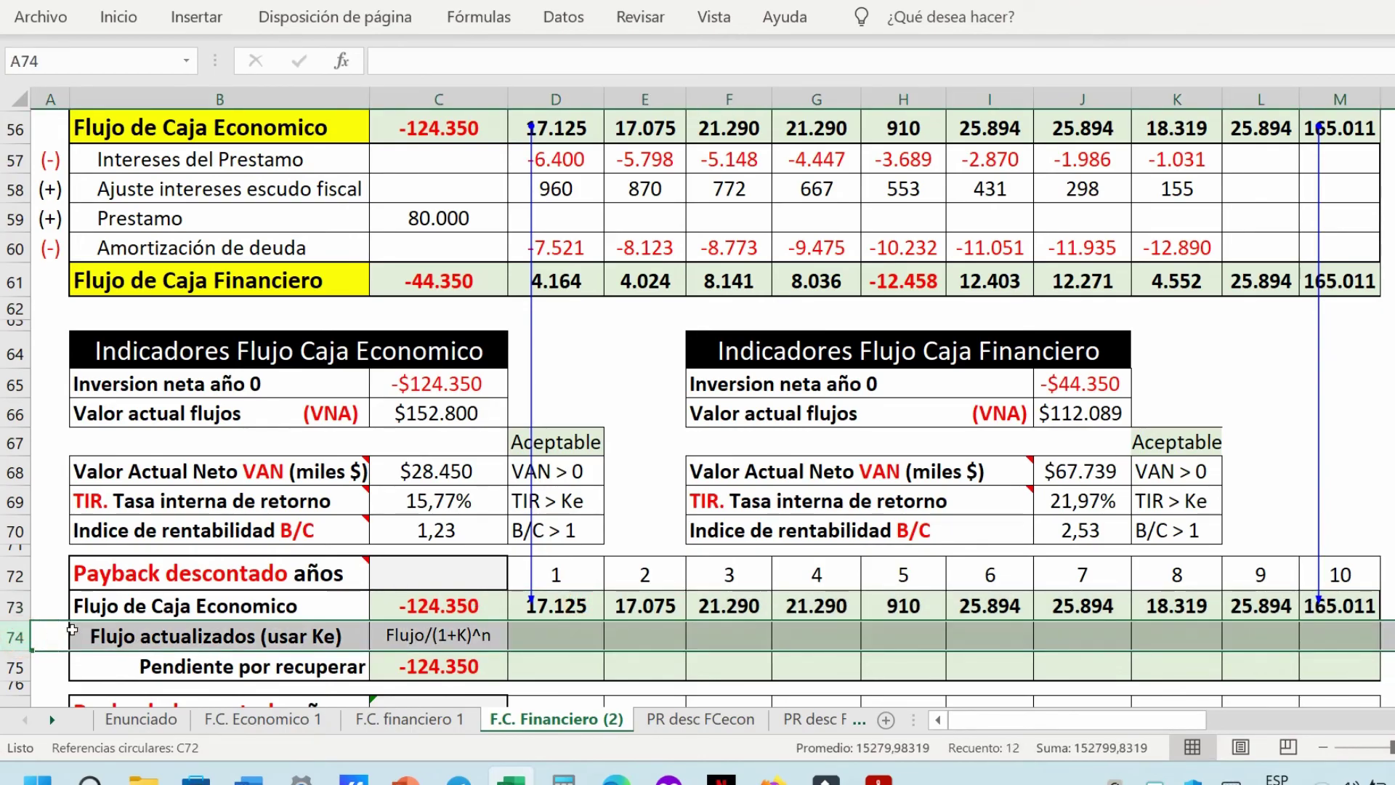
{"action": "left_click", "coordinate": [173, 639]}
{"action": "left_click", "coordinate": [454, 636]}
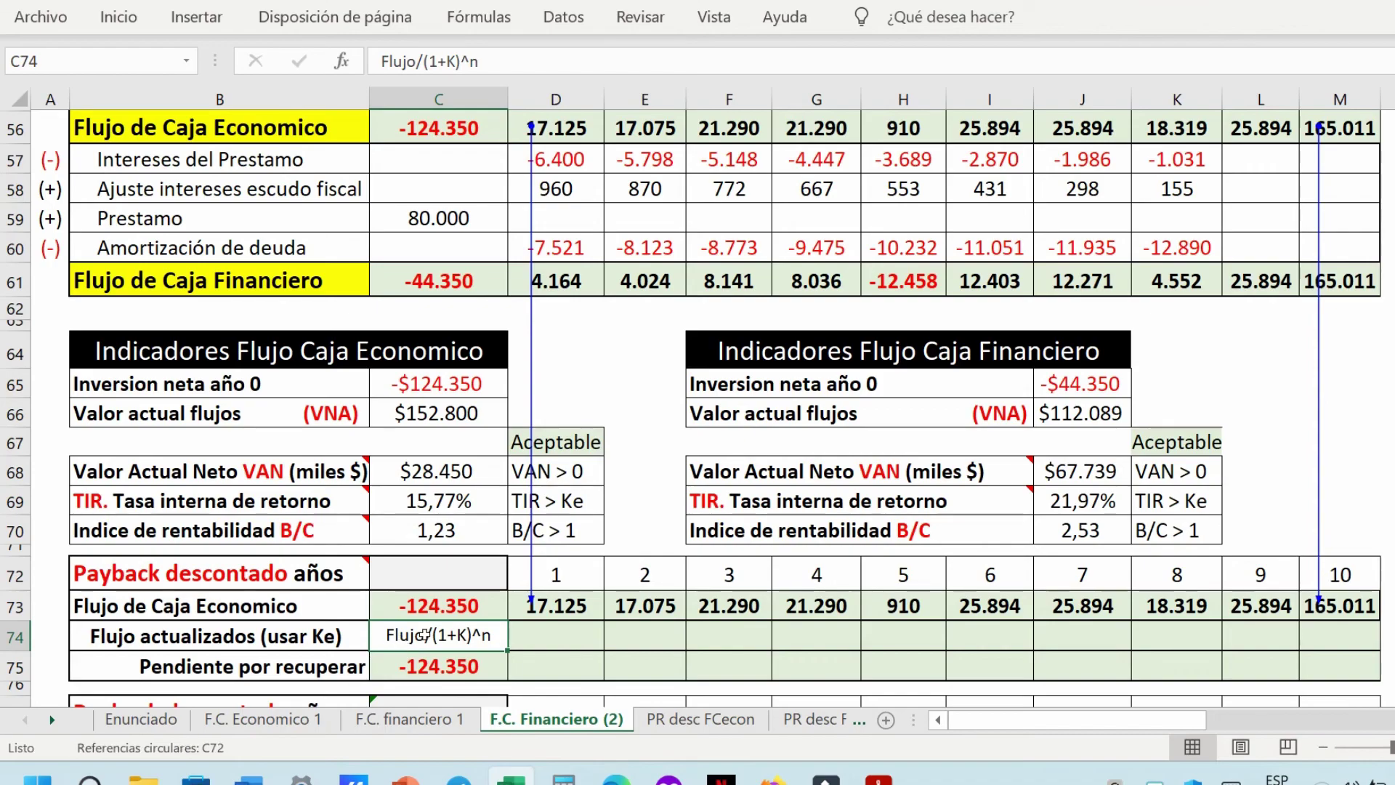
Discount the year 1 economic cash flow in D74 with =D73/(1+$C$85)^D72, using Ke as the rate.
{"action": "double_click", "coordinate": [561, 626]}
{"action": "scroll", "coordinate": [562, 626], "scroll_direction": "down", "scroll_amount": 5}
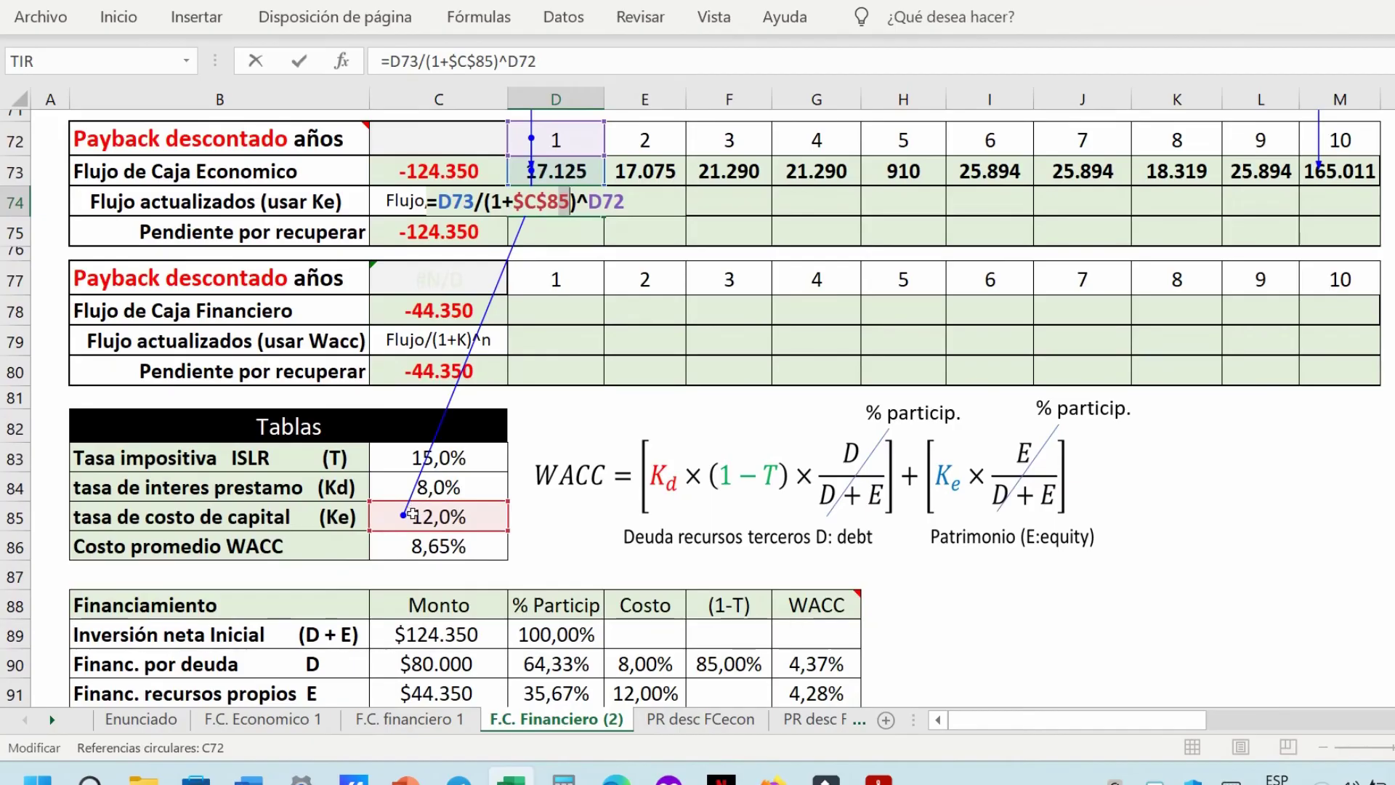
{"action": "left_click", "coordinate": [476, 200]}
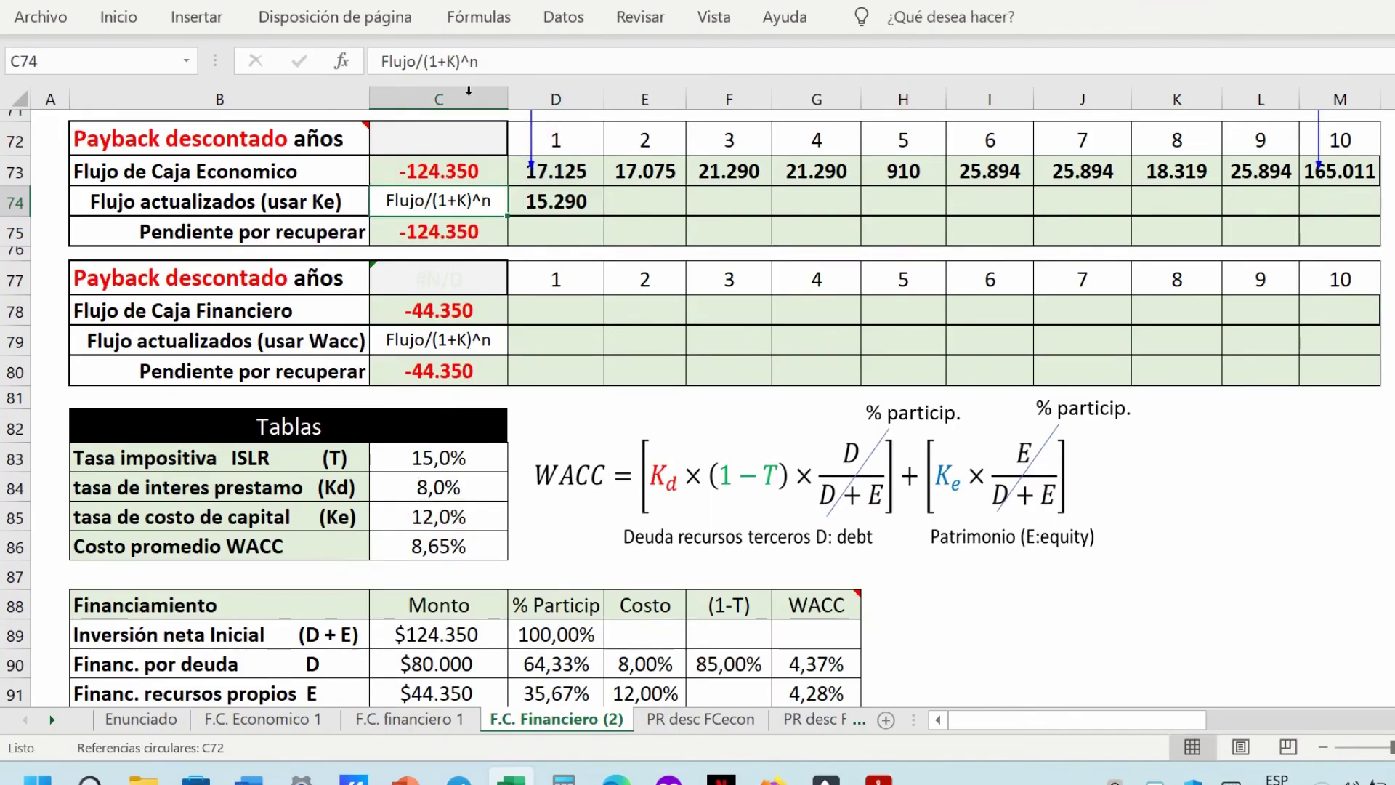
{"action": "double_click", "coordinate": [473, 57]}
{"action": "double_click", "coordinate": [556, 201]}
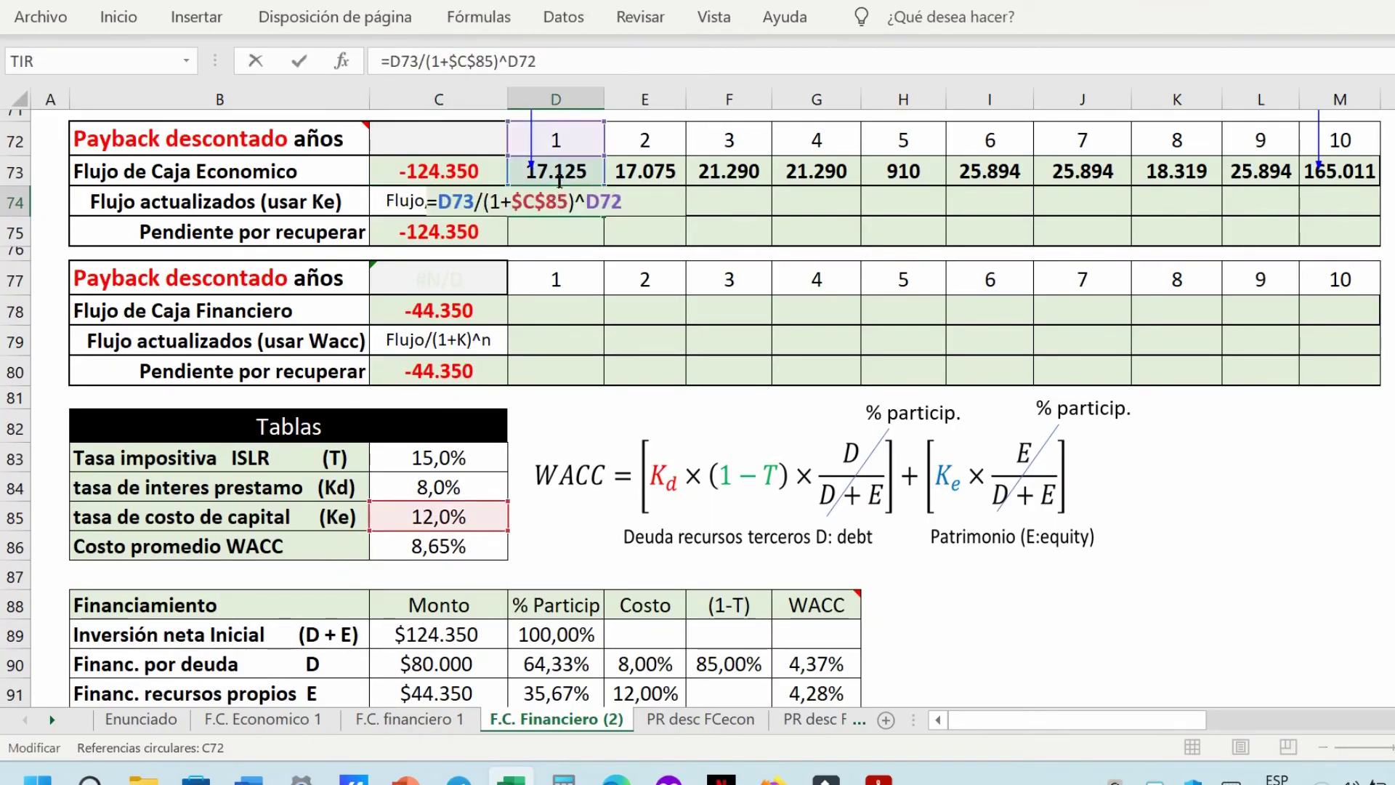
{"action": "key", "text": "Escape"}
Copy the discounted economic cash flow formula across E74:M74 for years 2 to 10.
{"action": "double_click", "coordinate": [646, 195]}
{"action": "left_click_drag", "start_coordinate": [603, 216], "coordinate": [1348, 205]}
{"action": "key", "text": "ctrl+Return"}
Compare the nominal and discounted economic flows for several years, and check the sum of D74:M74 against the VNA in C66.
{"action": "left_click_drag", "start_coordinate": [999, 169], "coordinate": [1069, 165]}
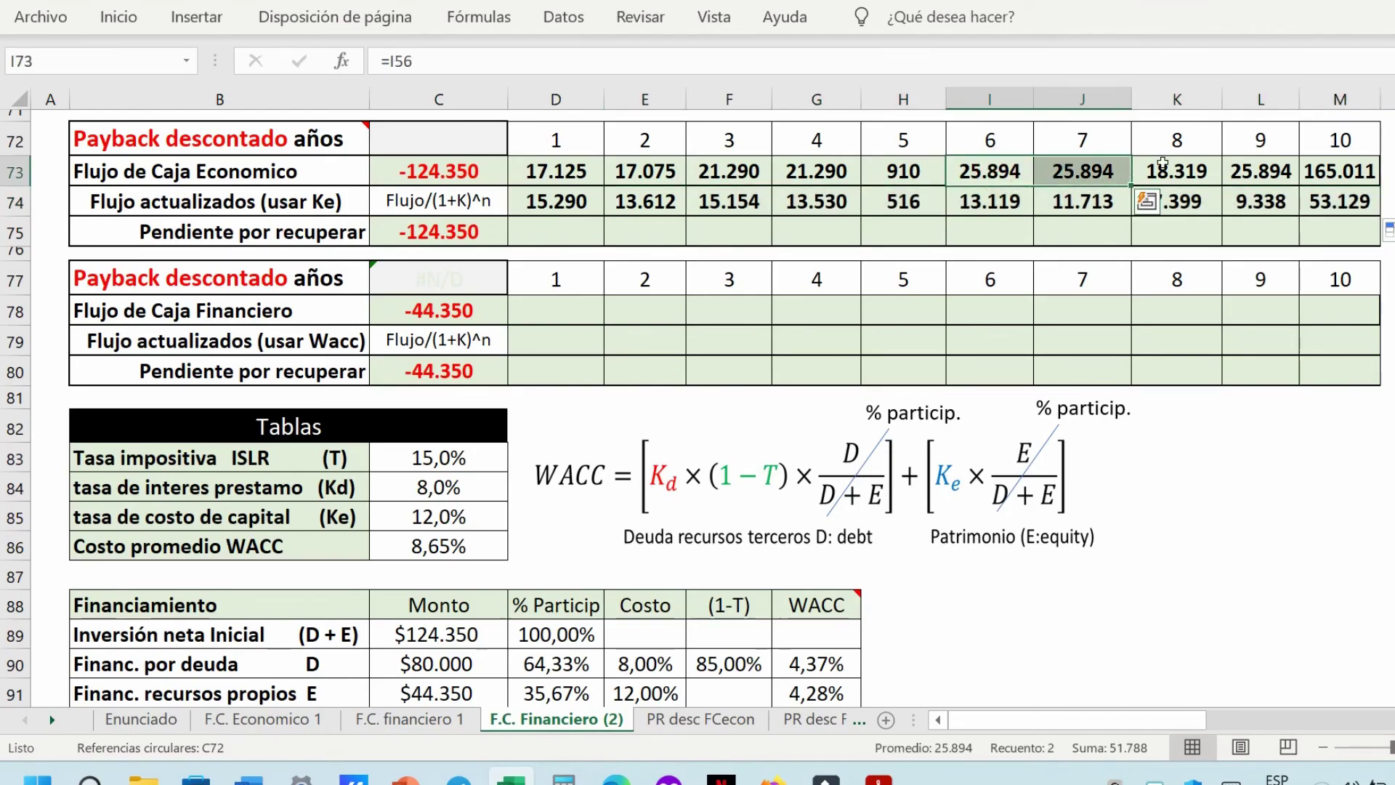
{"action": "left_click", "coordinate": [1258, 163]}
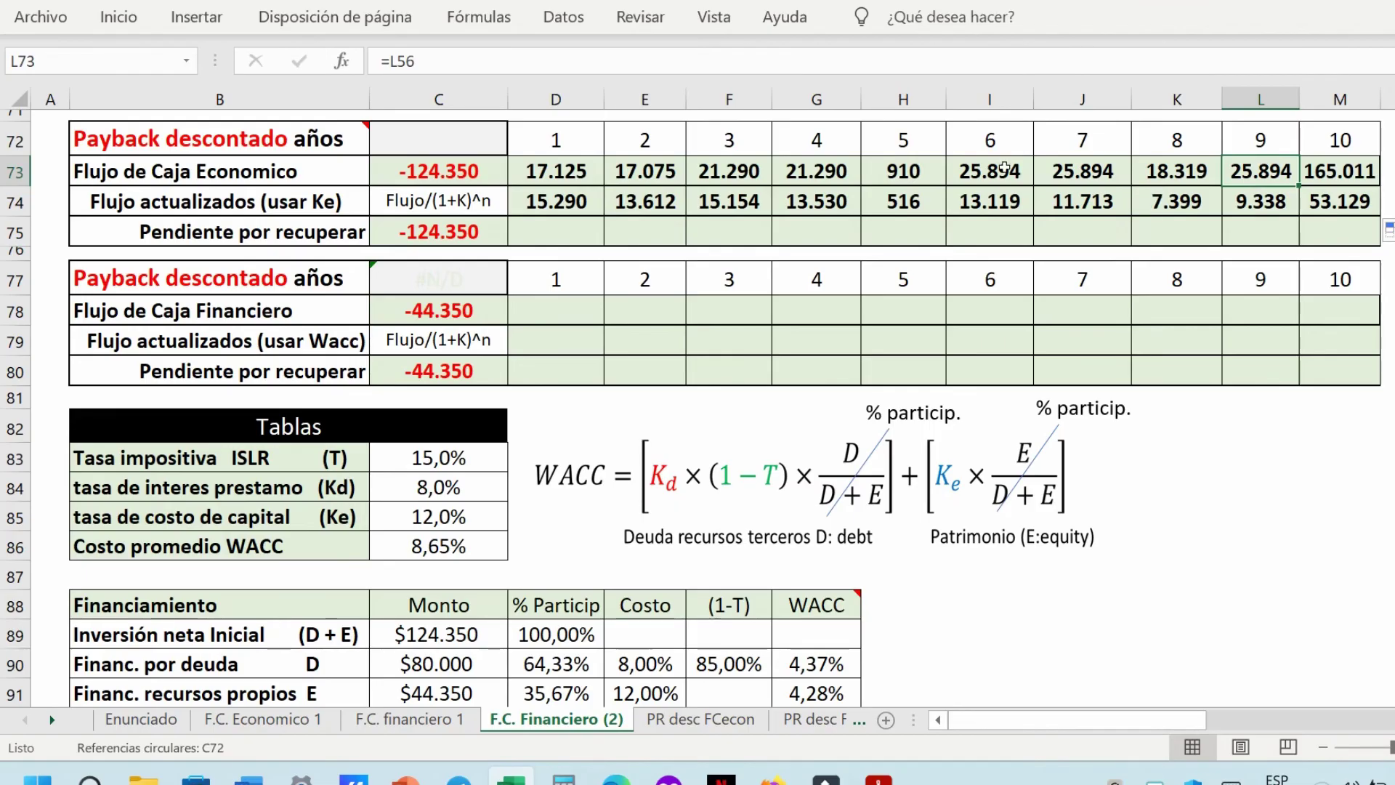
{"action": "left_click", "coordinate": [991, 202]}
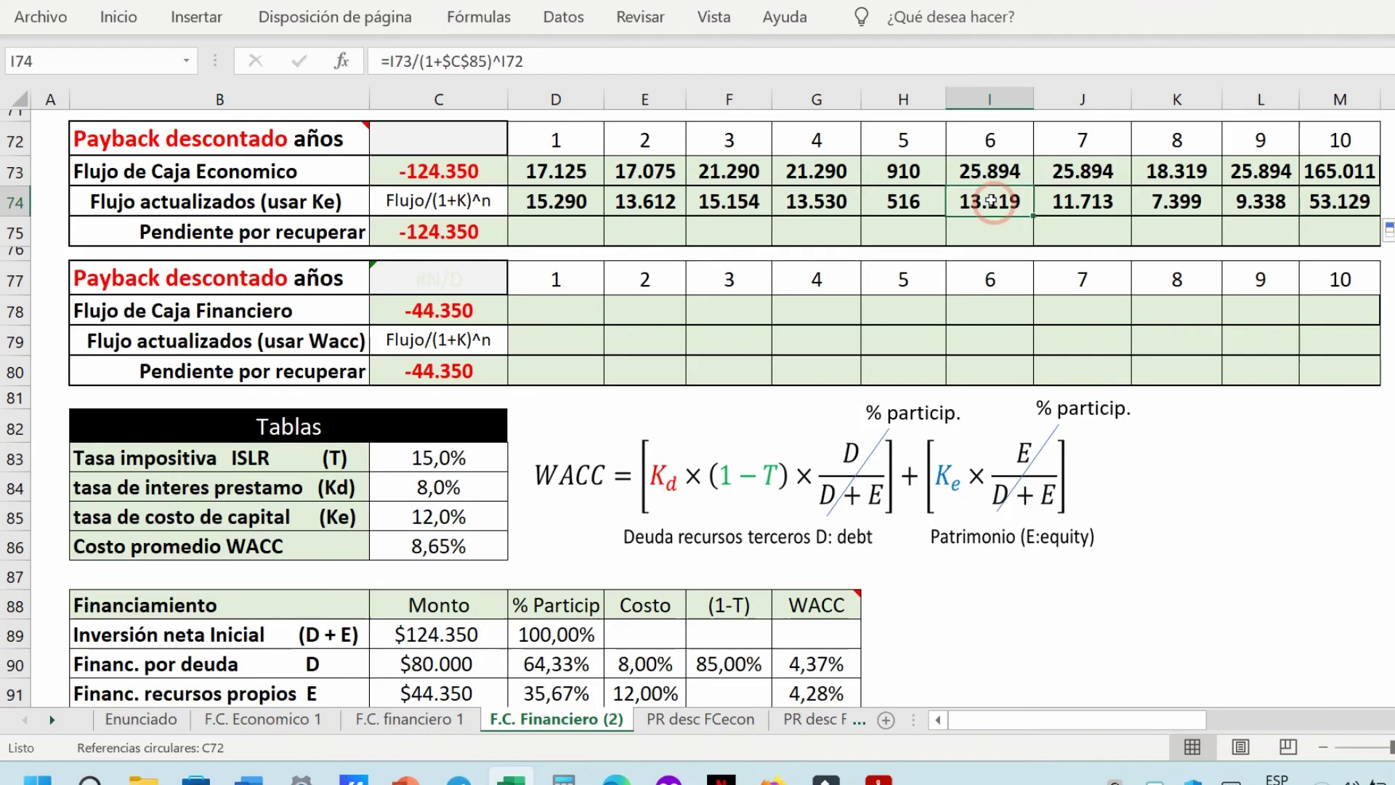
{"action": "left_click", "coordinate": [1078, 203]}
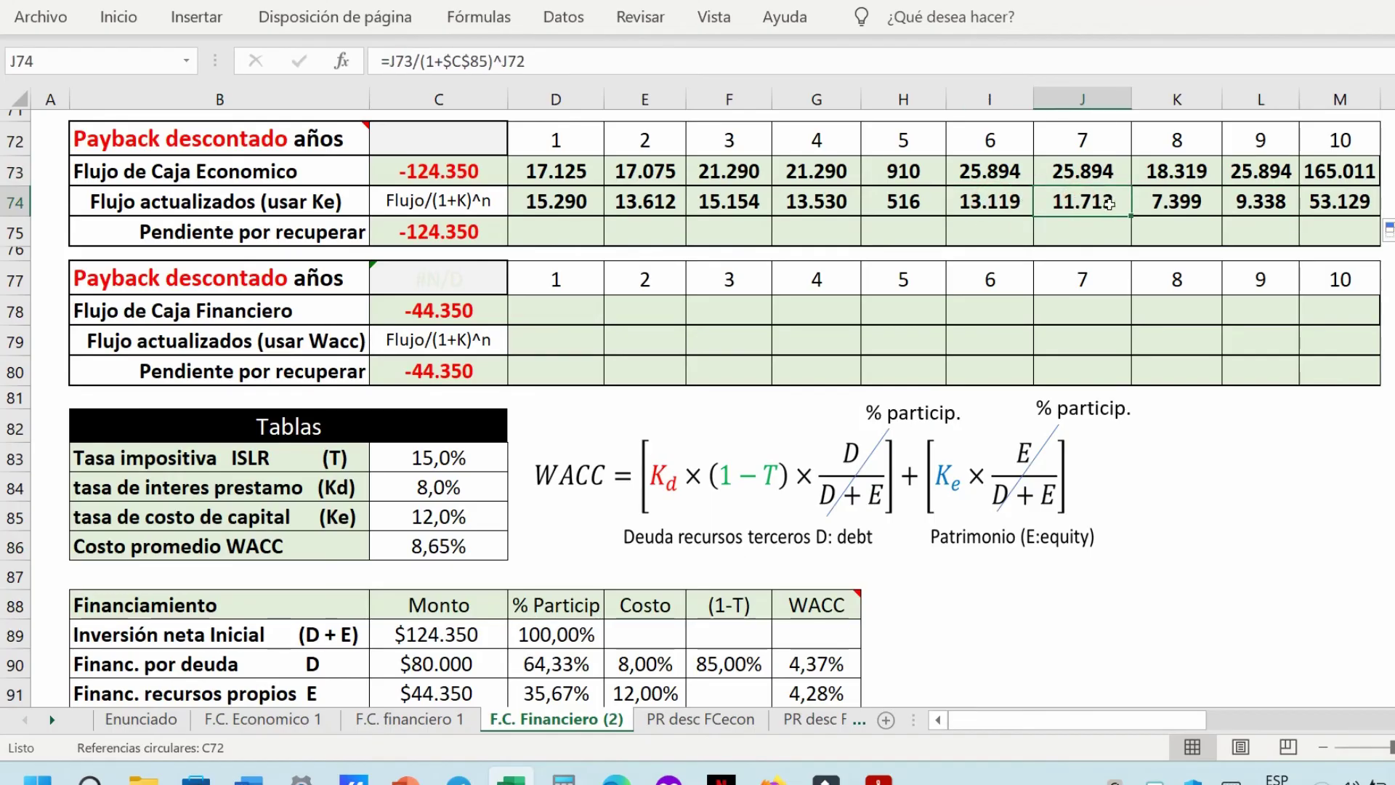
{"action": "left_click_drag", "start_coordinate": [537, 201], "coordinate": [1308, 195]}
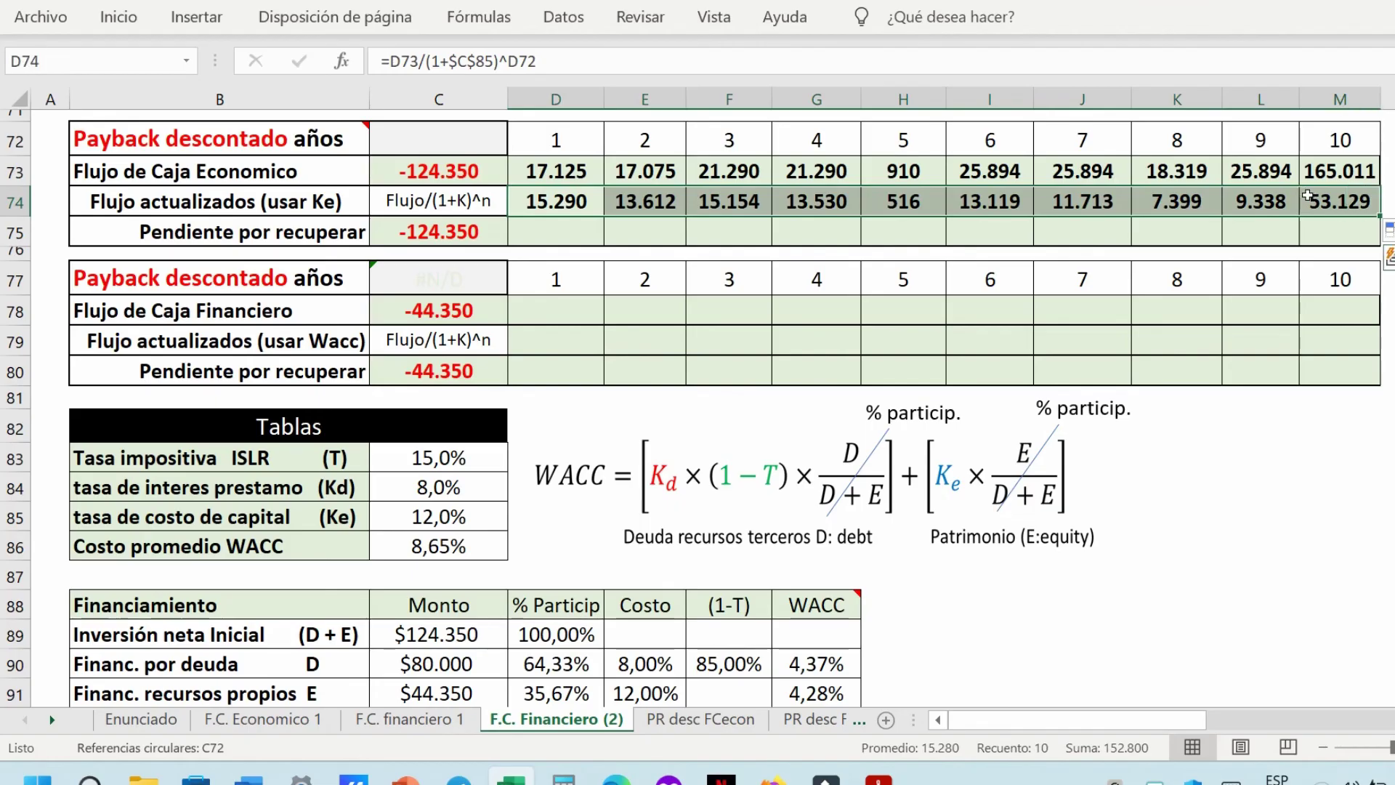
{"action": "scroll", "coordinate": [1309, 194], "scroll_direction": "up", "scroll_amount": 3}
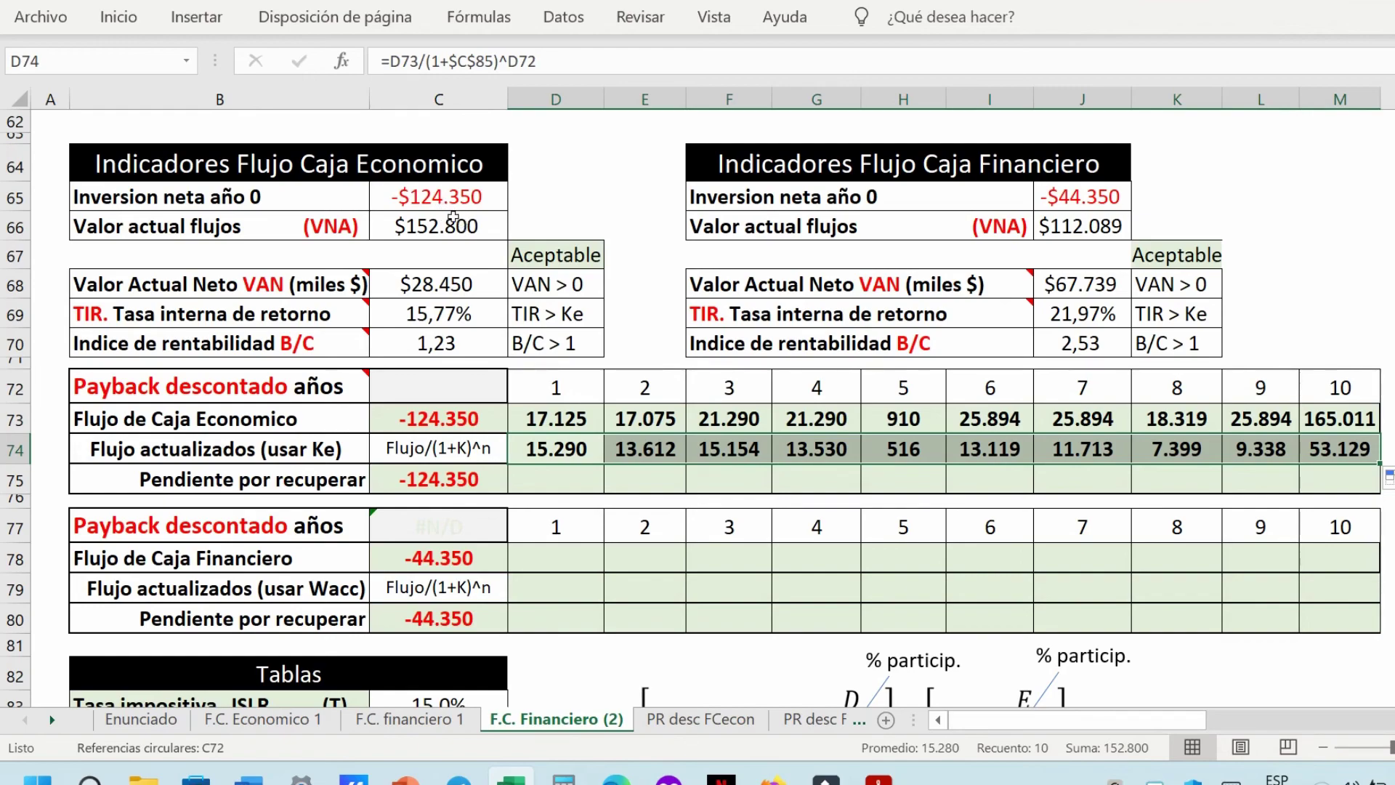
Calculate the year 1 pending recovery of the economic cash flow in D75 as =C75+D74.
{"action": "key", "text": "Down"}
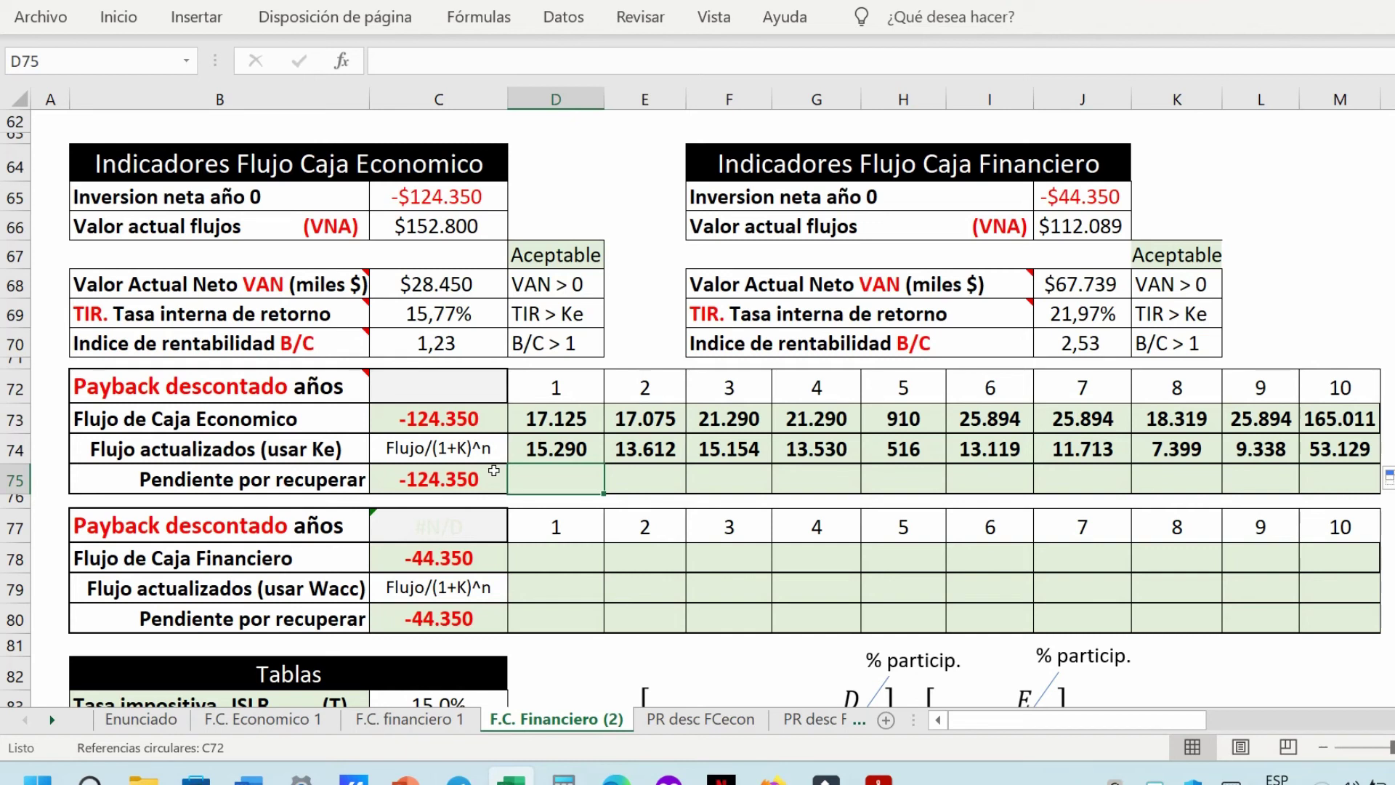
{"action": "type", "text": "?"}
{"action": "left_click", "coordinate": [493, 470]}
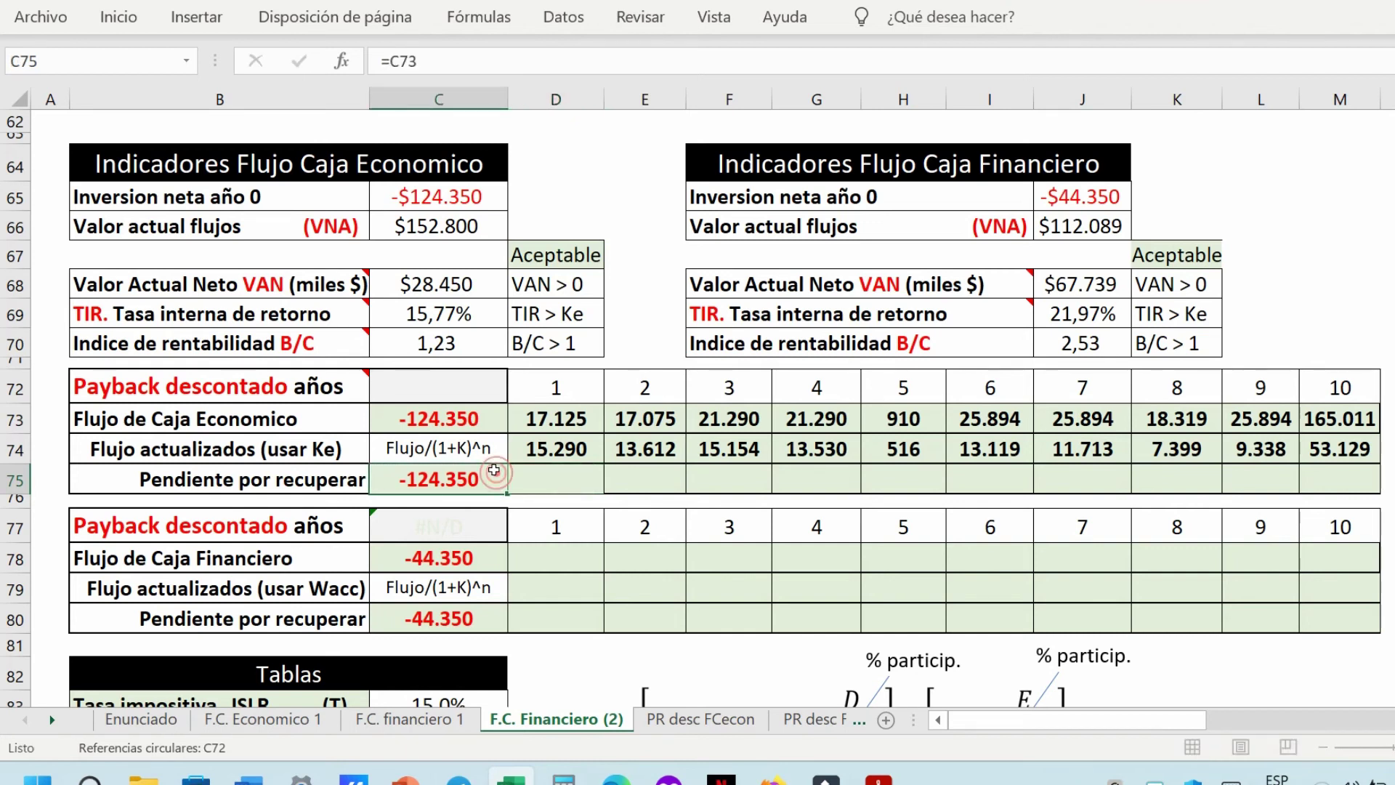
{"action": "key", "text": "Right"}
{"action": "type", "text": "="}
{"action": "left_click", "coordinate": [468, 470]}
{"action": "type", "text": "+"}
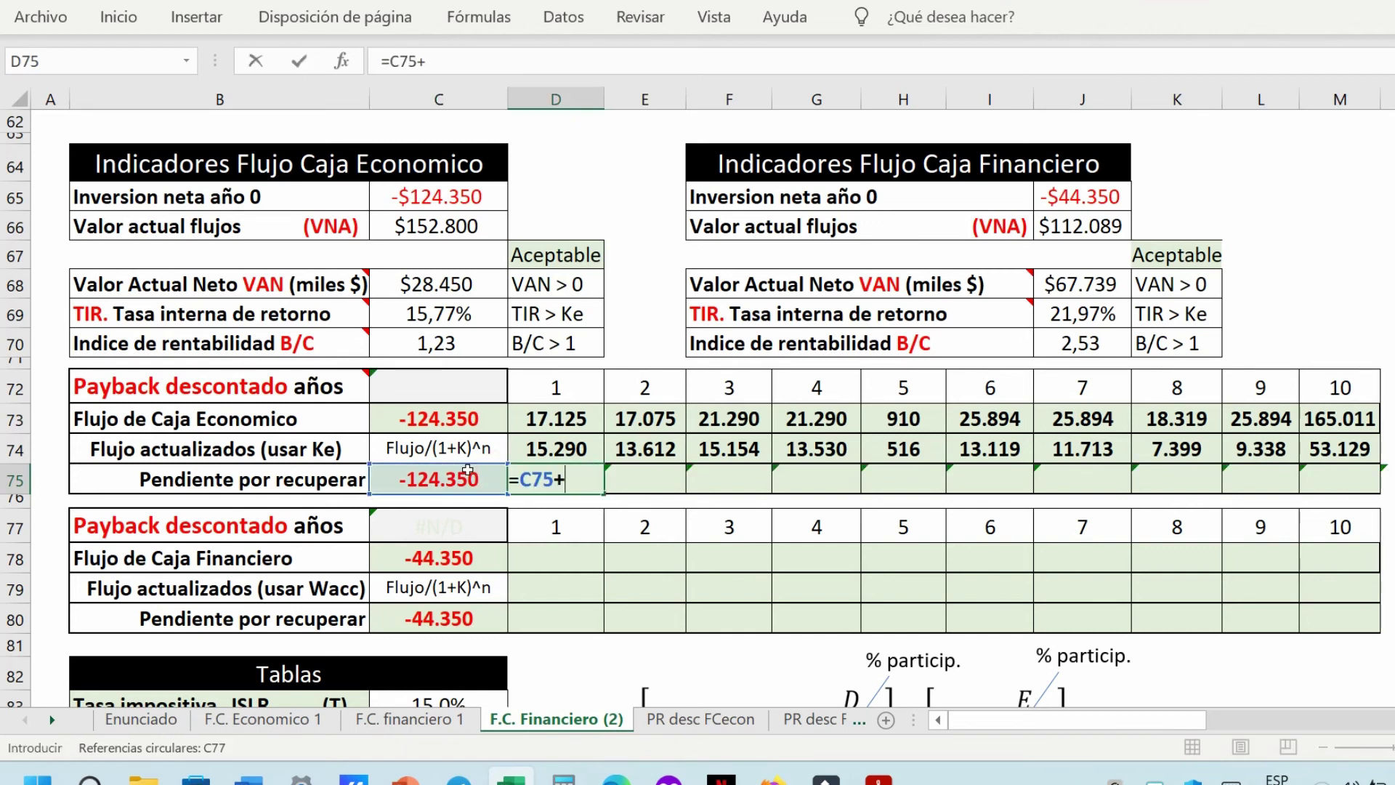
{"action": "left_click", "coordinate": [579, 449]}
{"action": "left_click", "coordinate": [582, 471]}
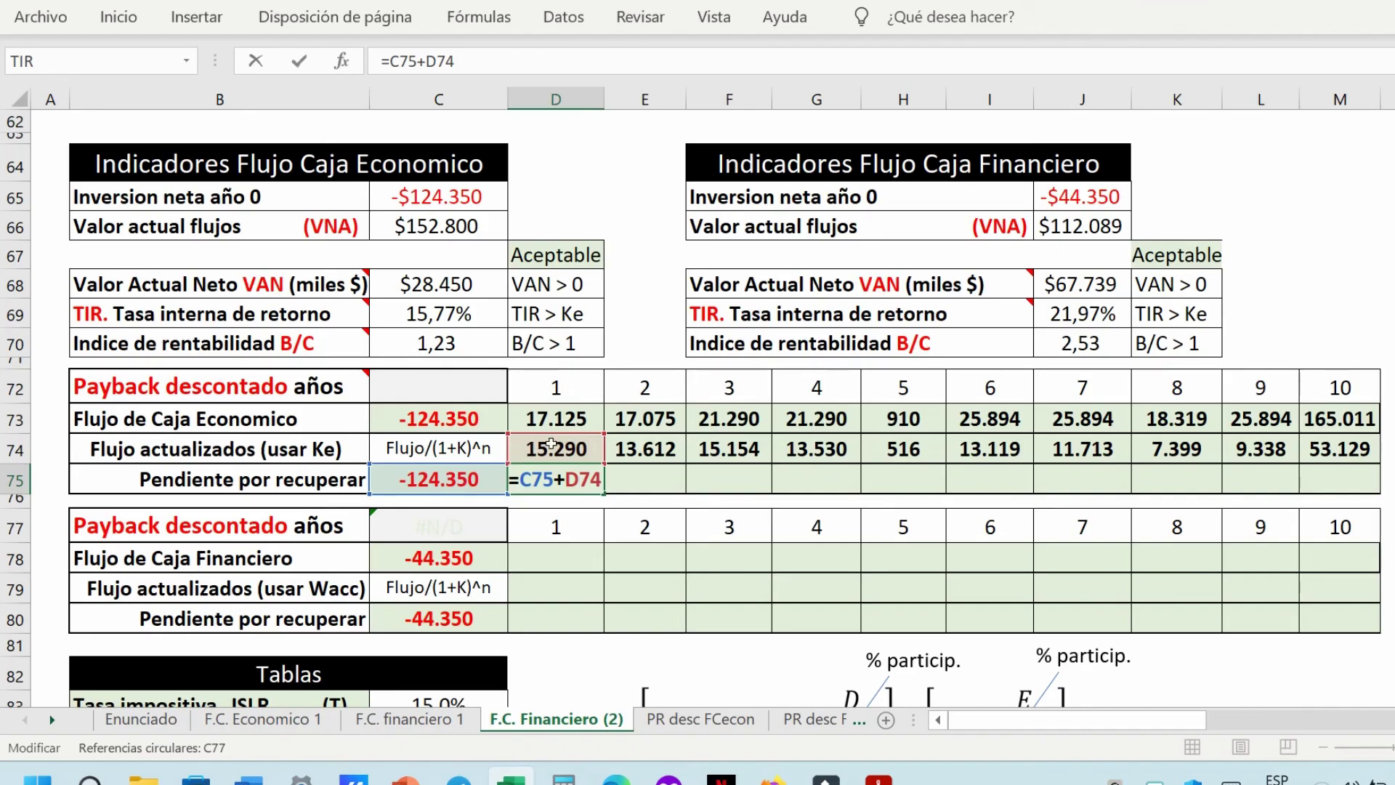
{"action": "key", "text": "Return"}
Copy the pending recovery formula across E75:M75 and compare the balances of years 9 and 10.
{"action": "left_click", "coordinate": [565, 474]}
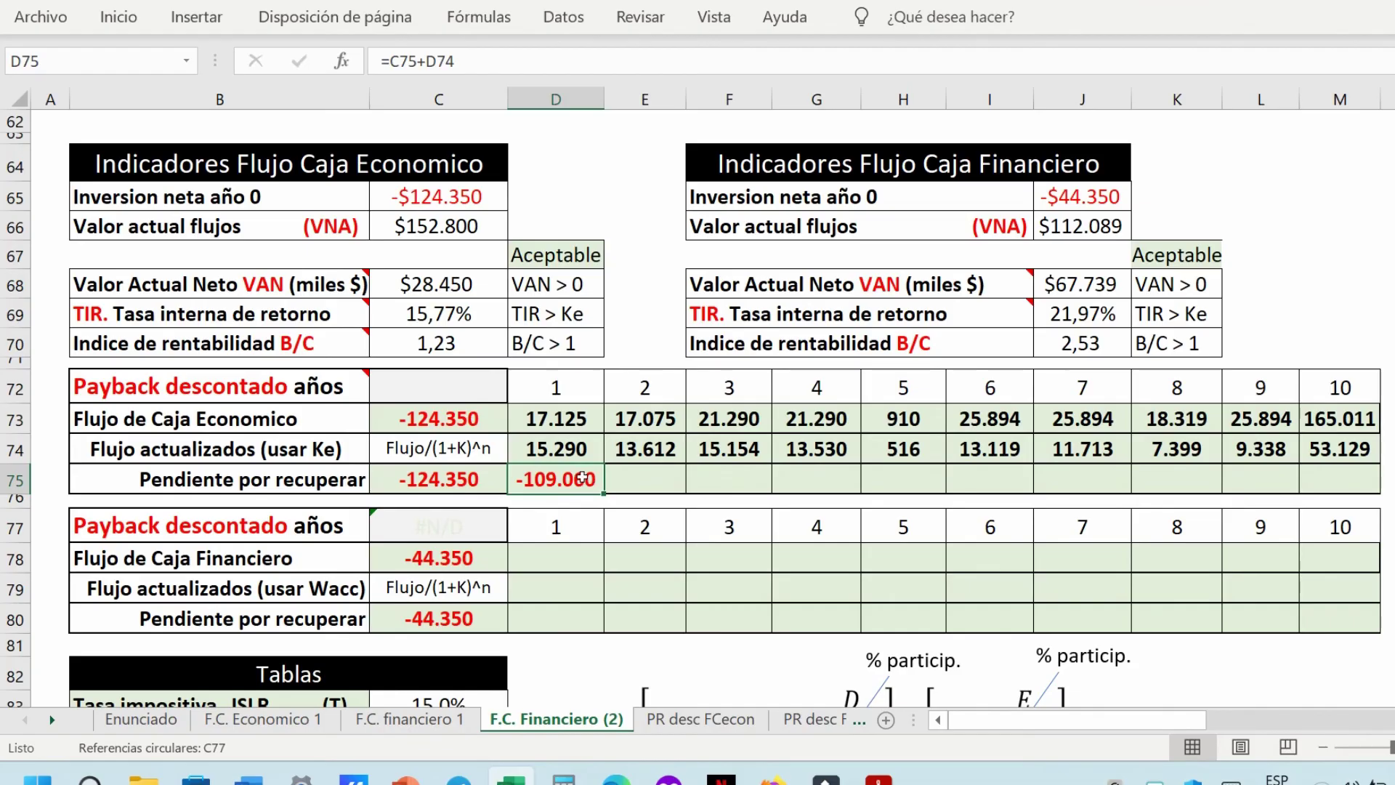
{"action": "left_click_drag", "start_coordinate": [604, 492], "coordinate": [1359, 483]}
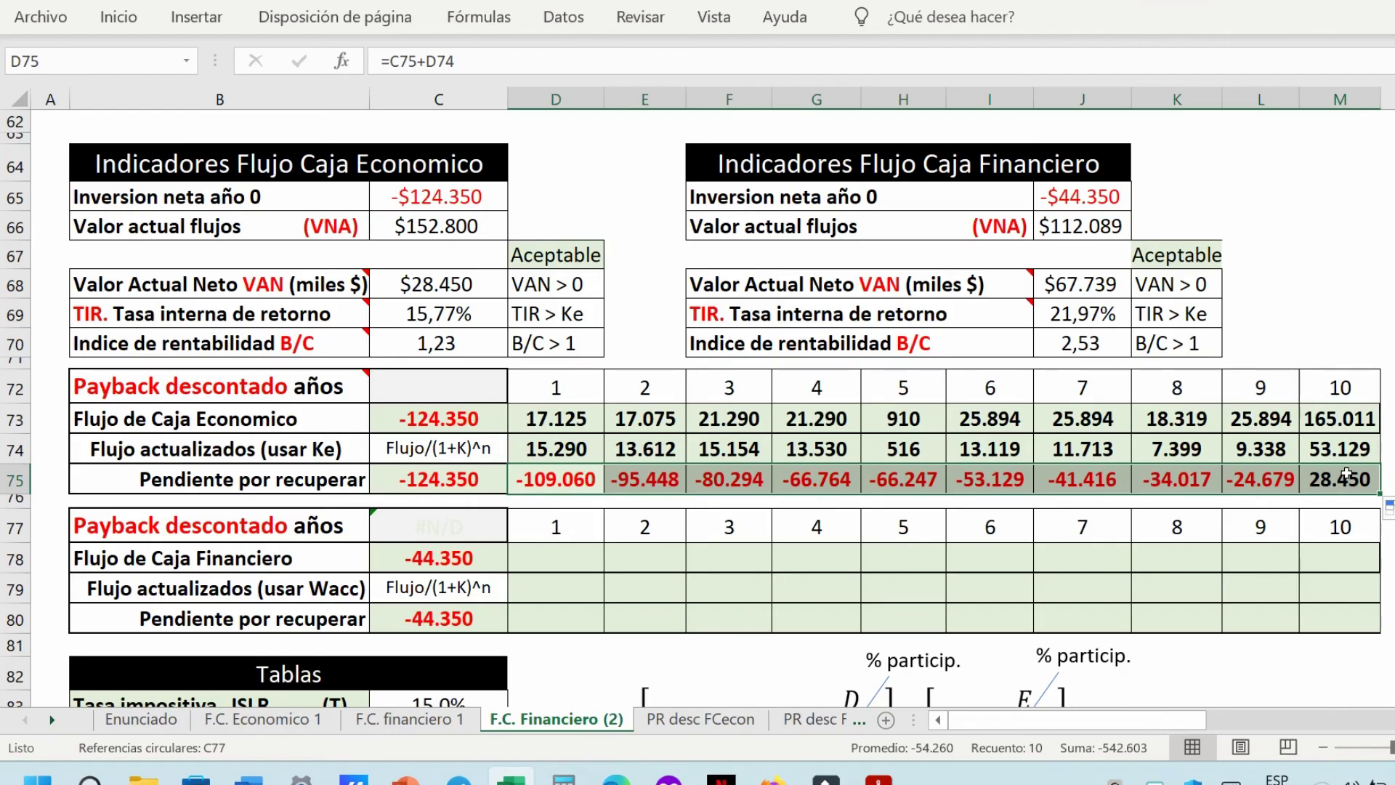
{"action": "left_click_drag", "start_coordinate": [1258, 481], "coordinate": [1346, 480]}
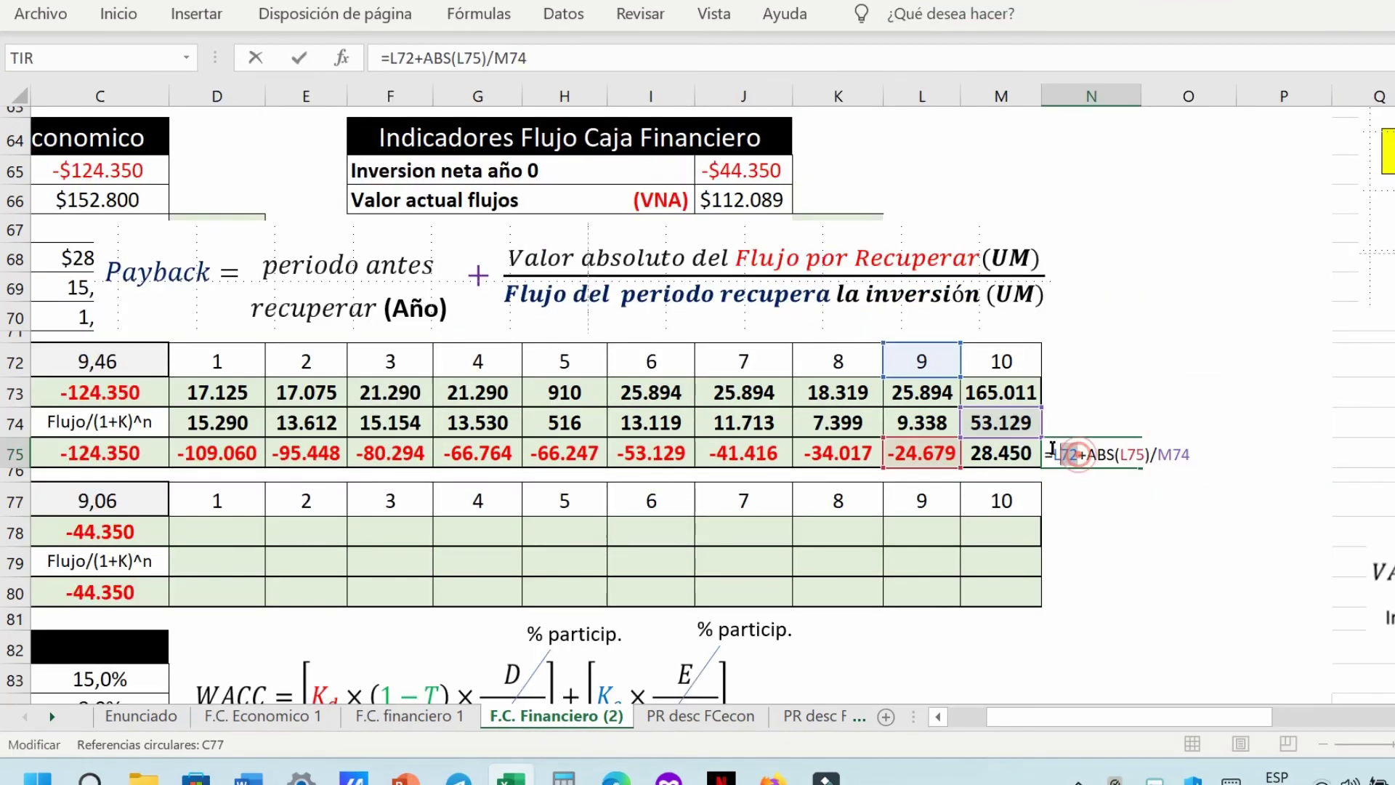
Check each term of the payback formula =L72+ABS(L75)/M74 in N75 against the payback definition and accept it.
{"action": "left_click_drag", "start_coordinate": [1079, 454], "coordinate": [1046, 449]}
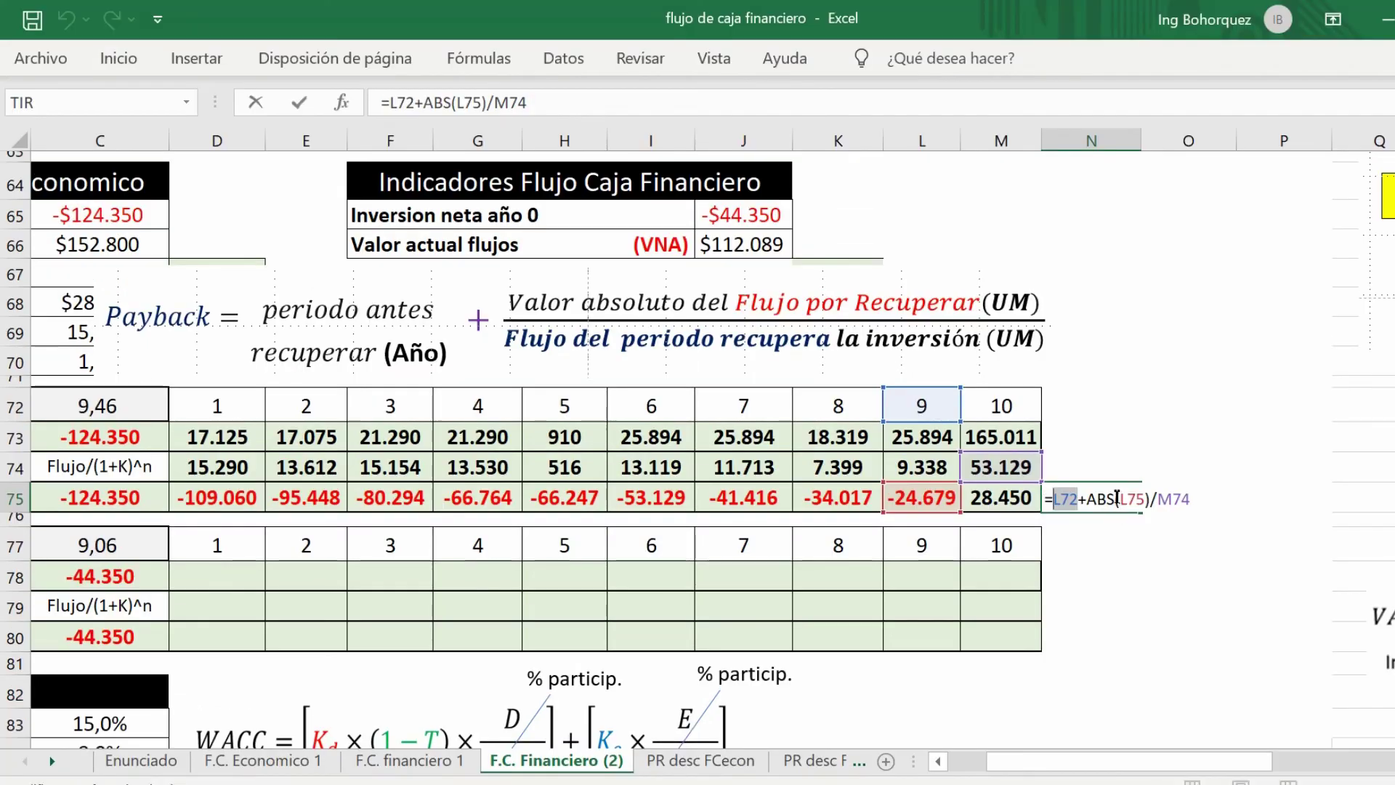
{"action": "double_click", "coordinate": [1131, 498]}
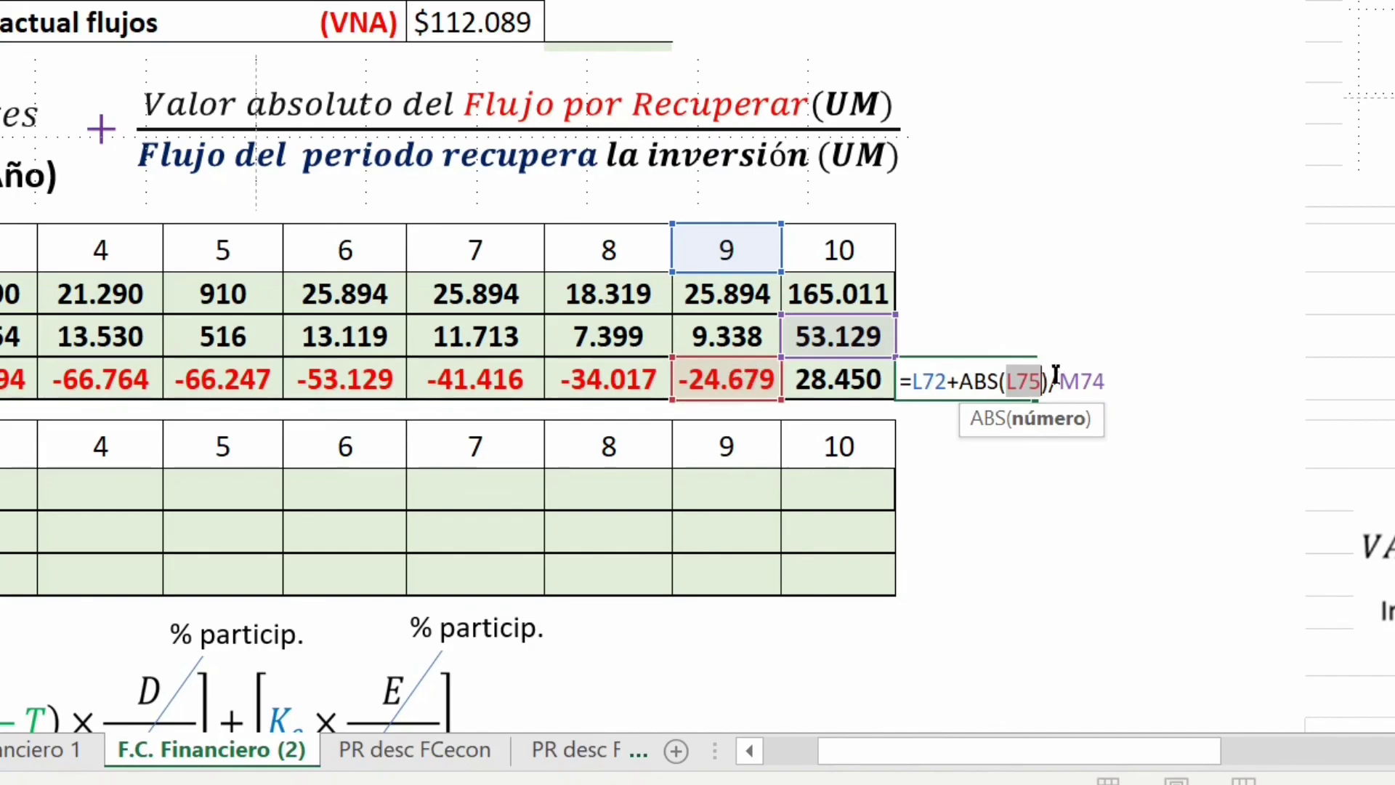
{"action": "double_click", "coordinate": [1094, 378]}
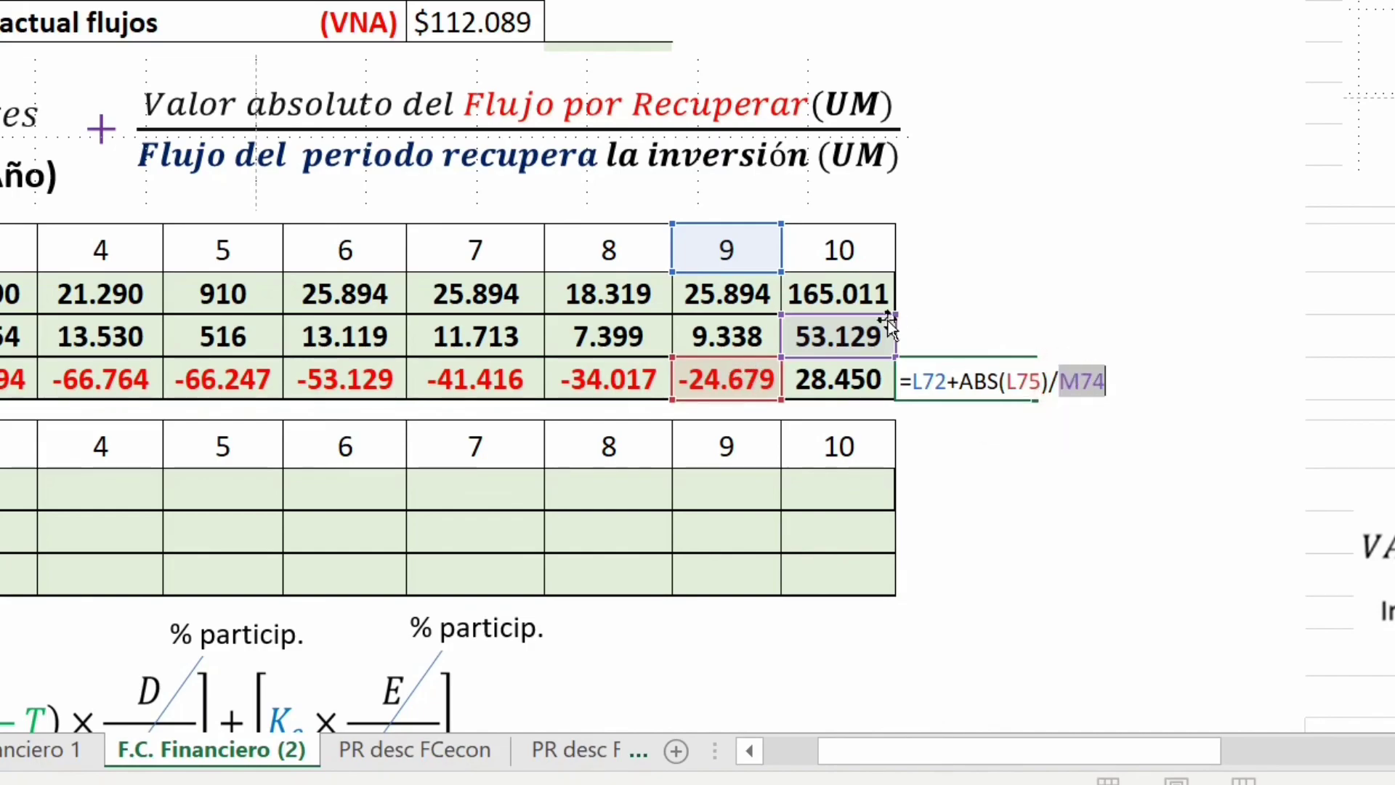
{"action": "key", "text": "Return"}
{"action": "left_click", "coordinate": [935, 369]}
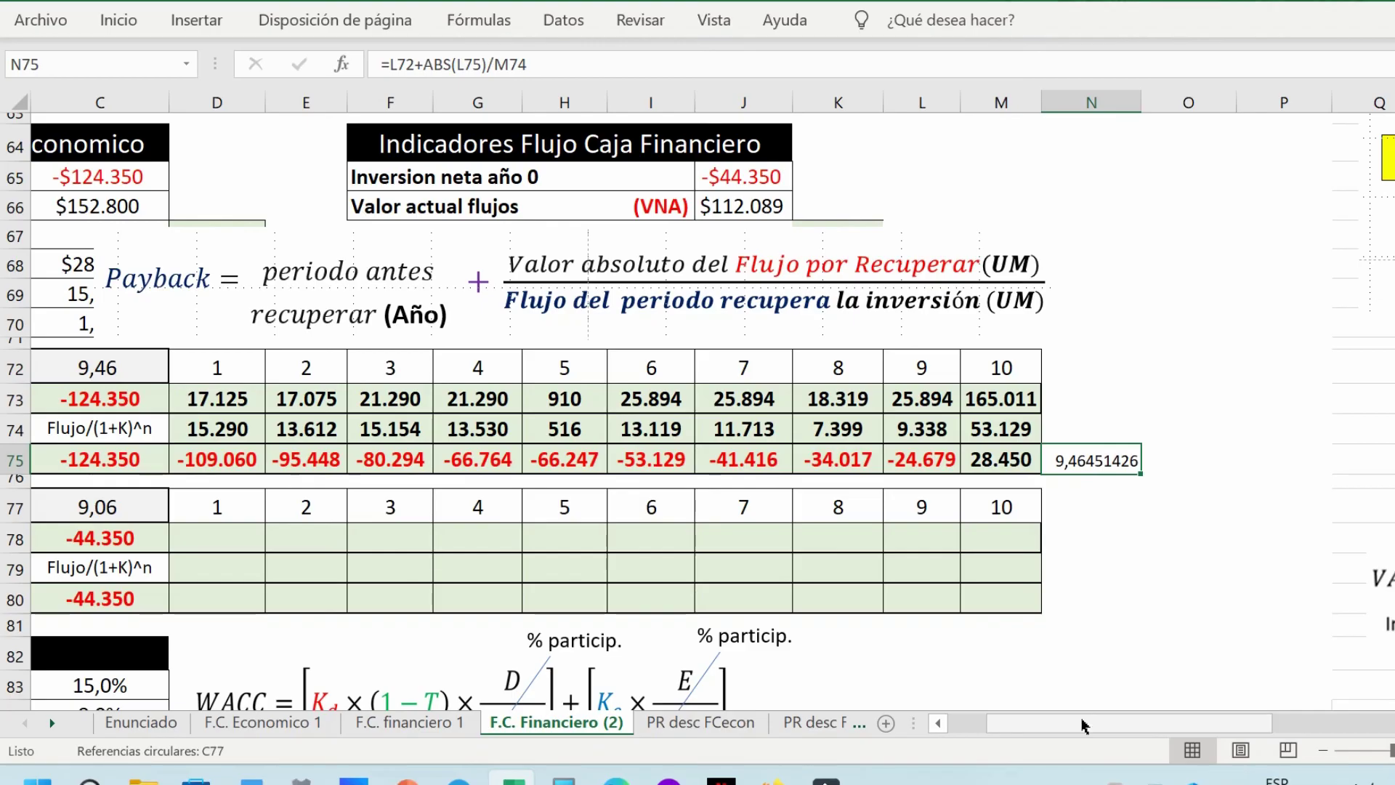
Examine the BUSCAR formula in C72 that calculates the economic discounted payback and compare its result with N75.
{"action": "left_click_drag", "start_coordinate": [929, 752], "coordinate": [874, 752]}
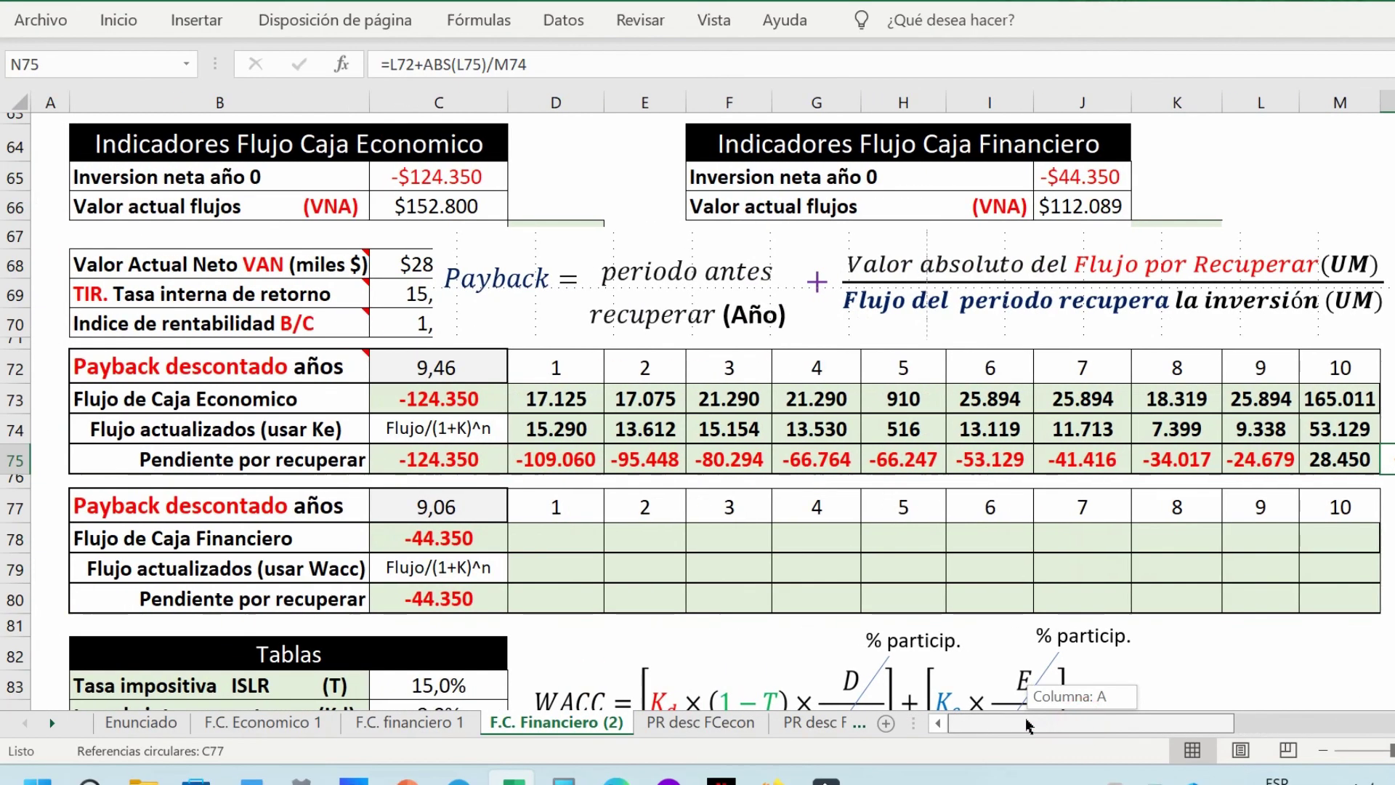
{"action": "left_click", "coordinate": [457, 364]}
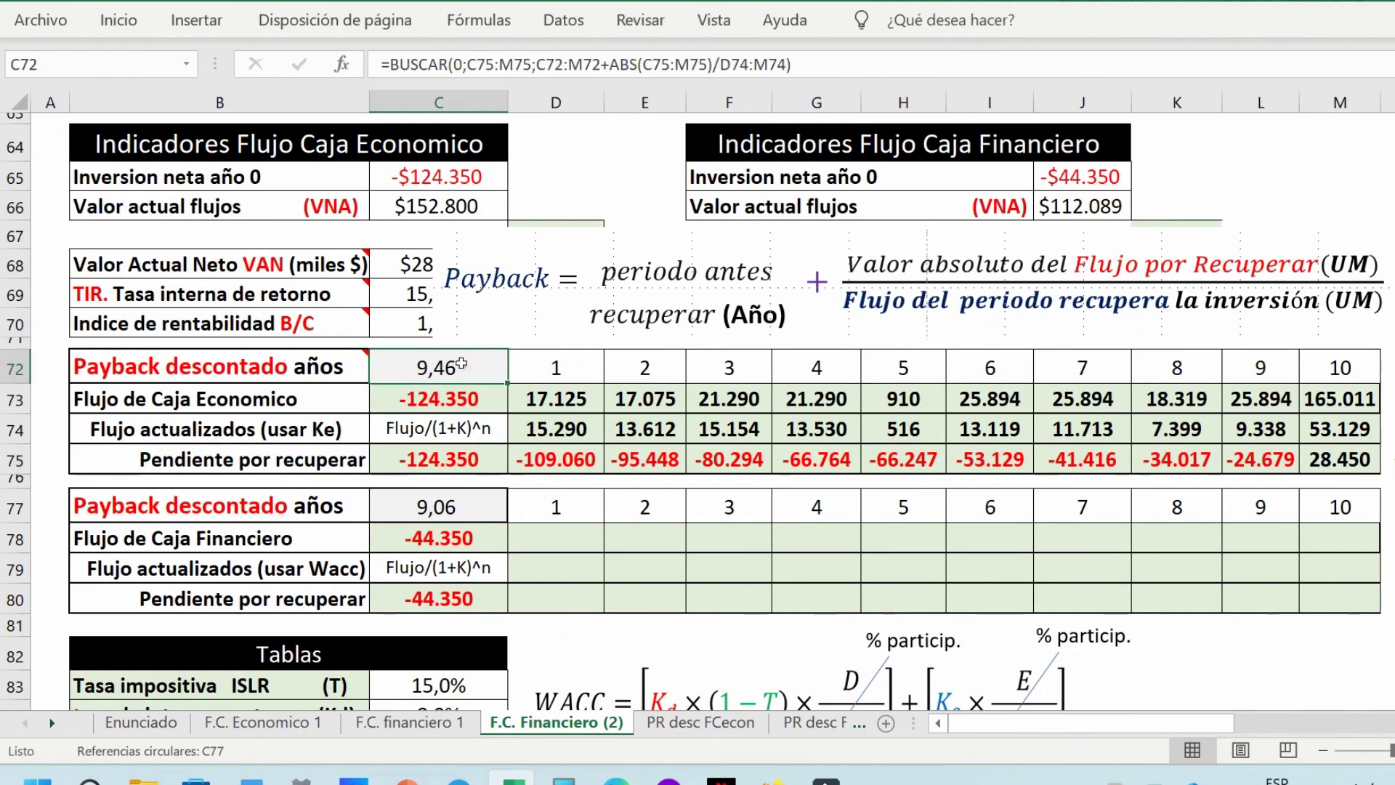
{"action": "double_click", "coordinate": [461, 363]}
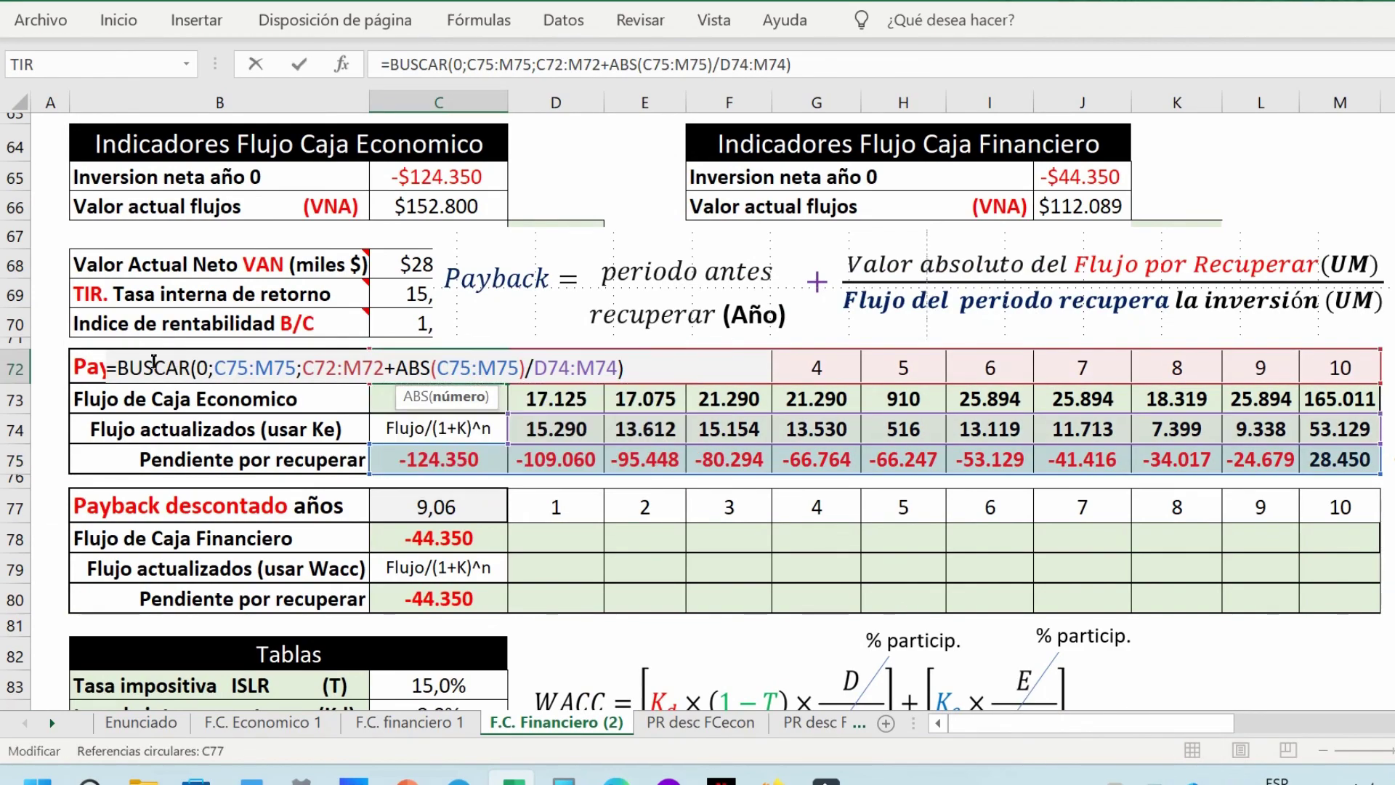
{"action": "left_click", "coordinate": [476, 356]}
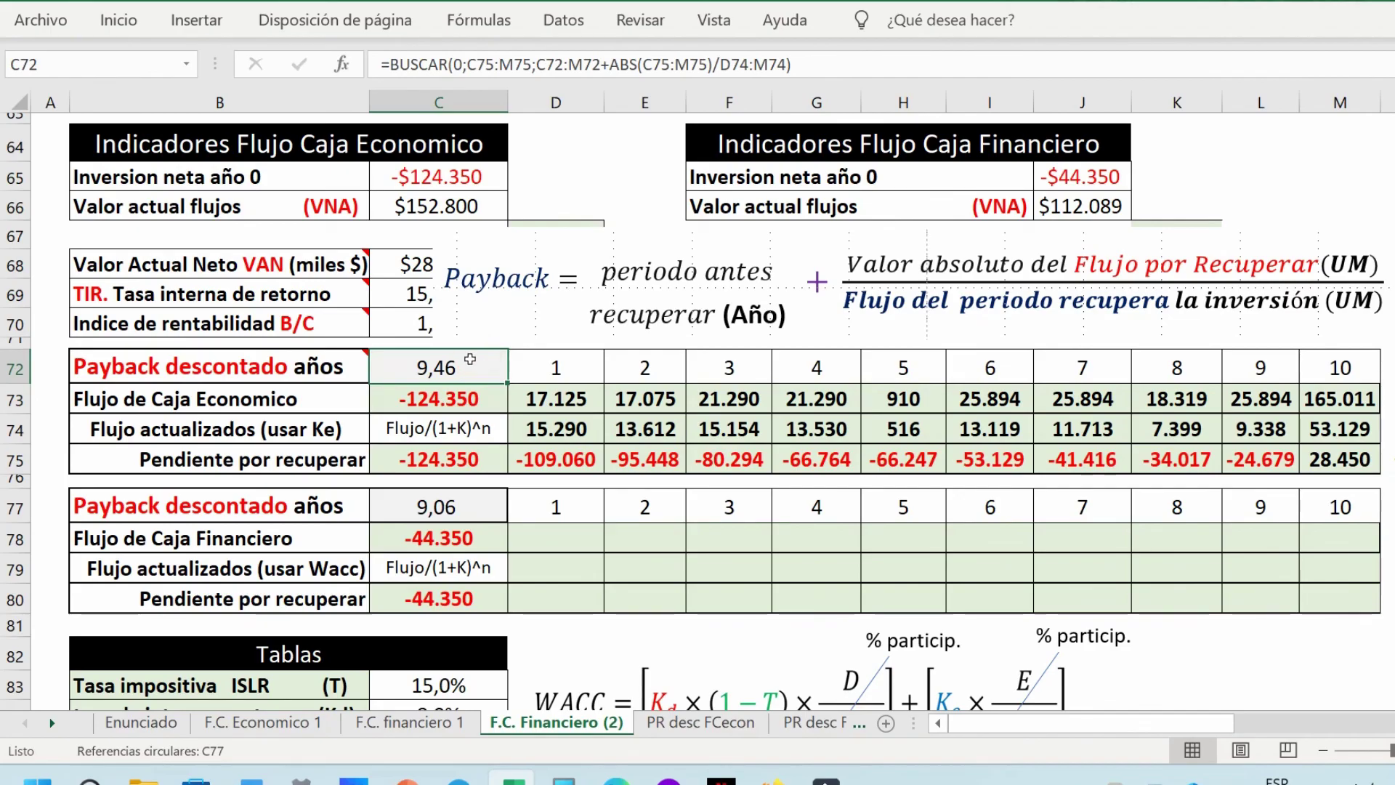
Examine the financial cash flow in row 78 and the discounted flow formula =D78/(1+$C$86)^D77 in D79, tracing its rate to the WACC.
{"action": "left_click_drag", "start_coordinate": [465, 539], "coordinate": [1285, 535]}
{"action": "left_click", "coordinate": [554, 566]}
{"action": "double_click", "coordinate": [554, 564]}
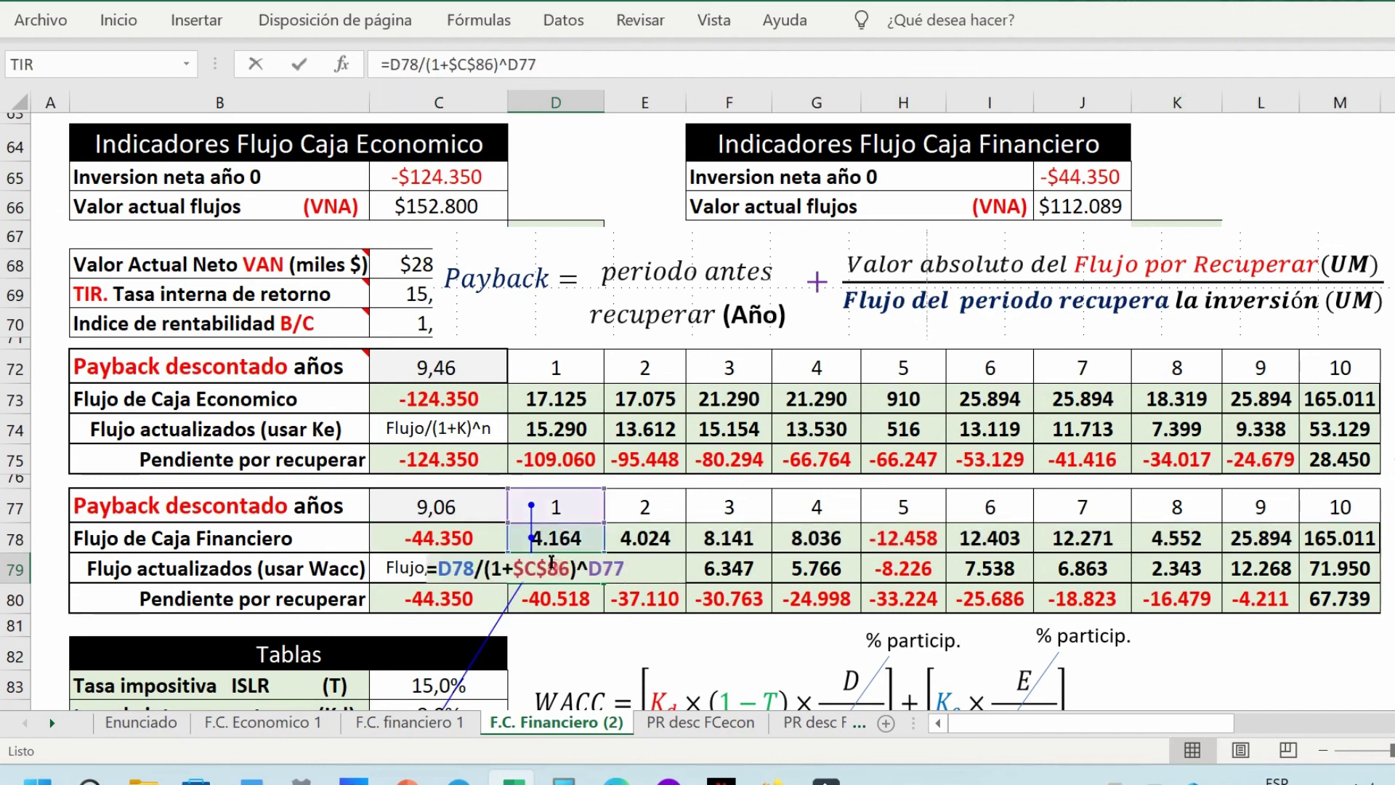
{"action": "scroll", "coordinate": [492, 544], "scroll_direction": "down", "scroll_amount": 3}
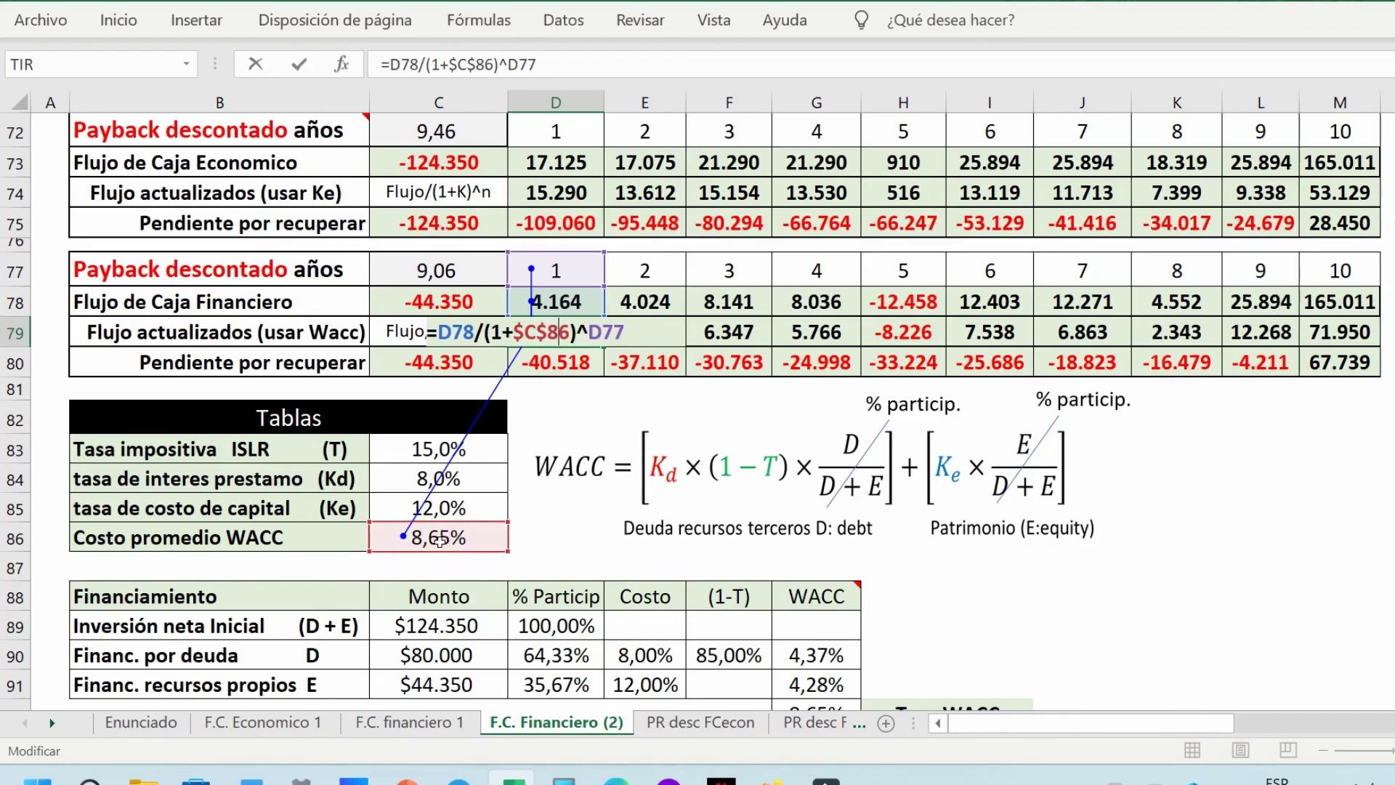
Review the financial pending recovery balances in row 80 and the BUSCAR formula in C77 that calculates the discounted payback.
{"action": "left_click", "coordinate": [544, 356]}
{"action": "left_click_drag", "start_coordinate": [523, 358], "coordinate": [1281, 362]}
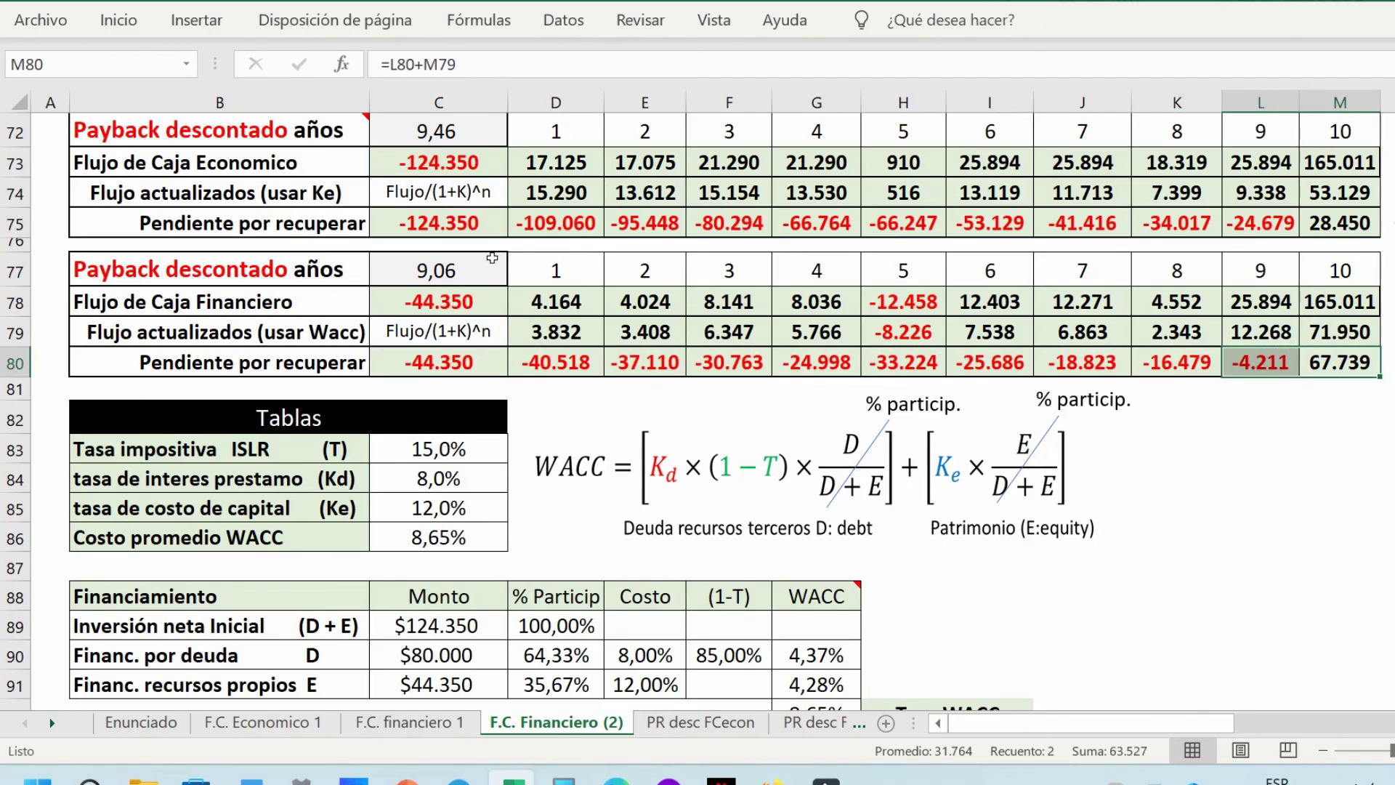
{"action": "left_click", "coordinate": [463, 264]}
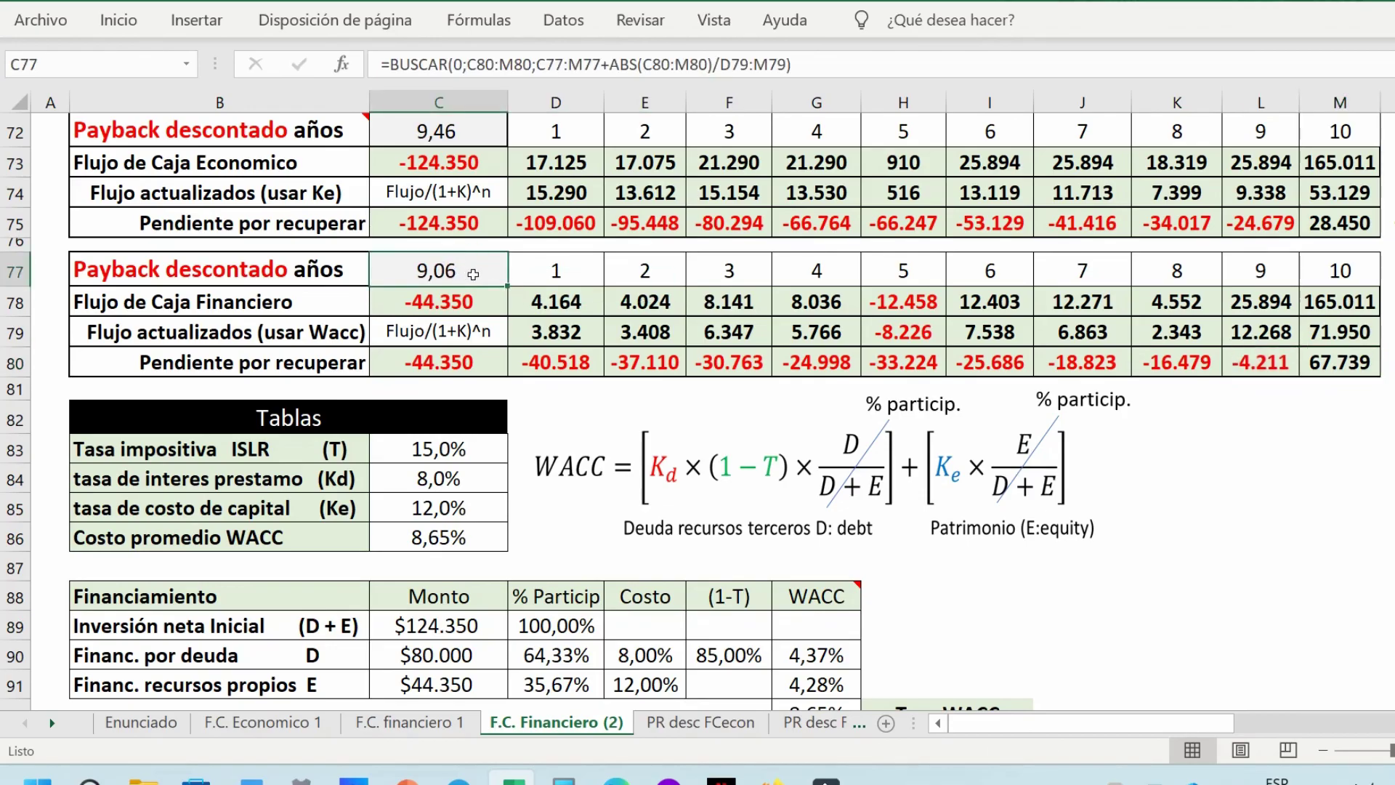
{"action": "scroll", "coordinate": [473, 274], "scroll_direction": "up", "scroll_amount": 3}
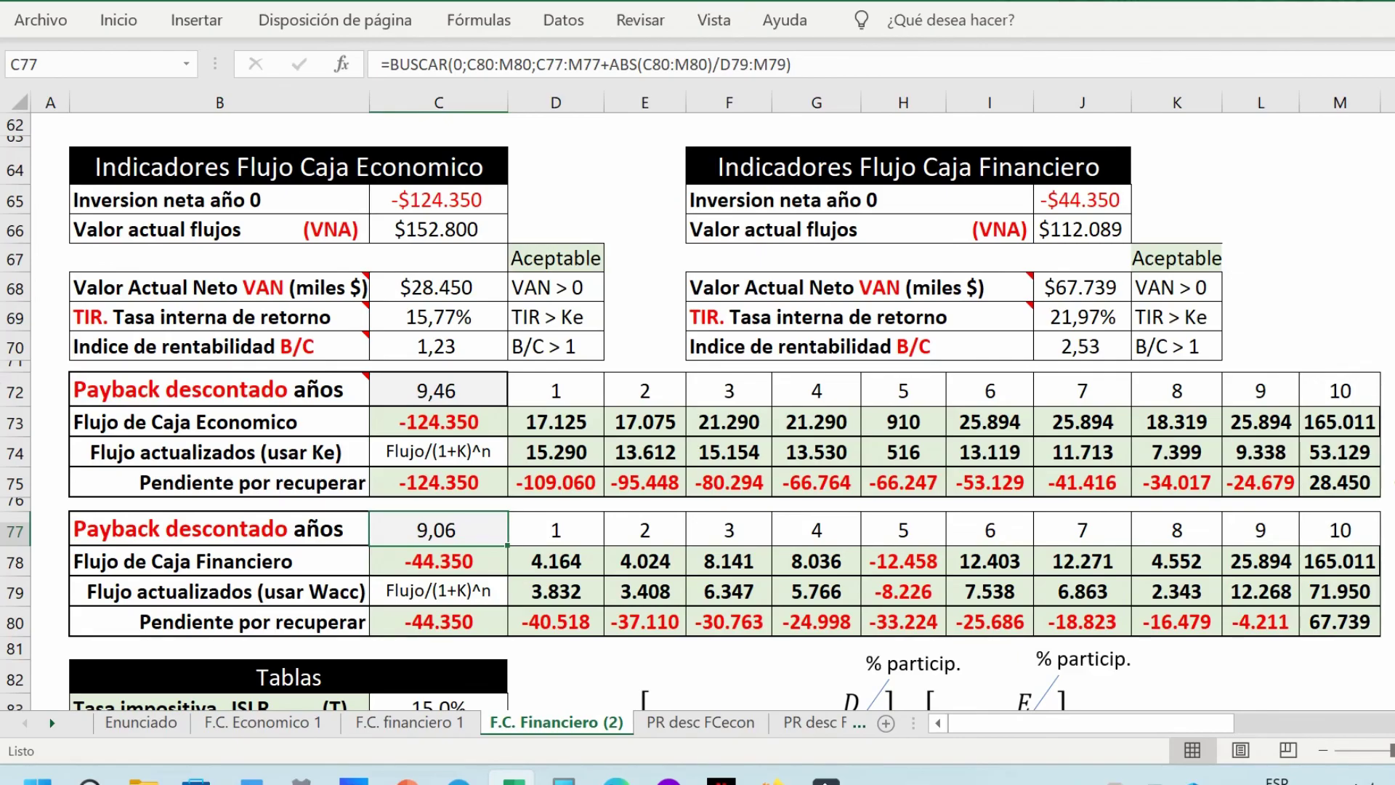
Check the VAN, TIR and B/C of the economic and financial cash flows against their acceptance criteria.
{"action": "scroll", "coordinate": [473, 274], "scroll_direction": "up", "scroll_amount": 2}
{"action": "scroll", "coordinate": [473, 274], "scroll_direction": "down", "scroll_amount": 2}
{"action": "left_click_drag", "start_coordinate": [436, 265], "coordinate": [530, 311]}
{"action": "left_click_drag", "start_coordinate": [1080, 262], "coordinate": [1169, 317]}
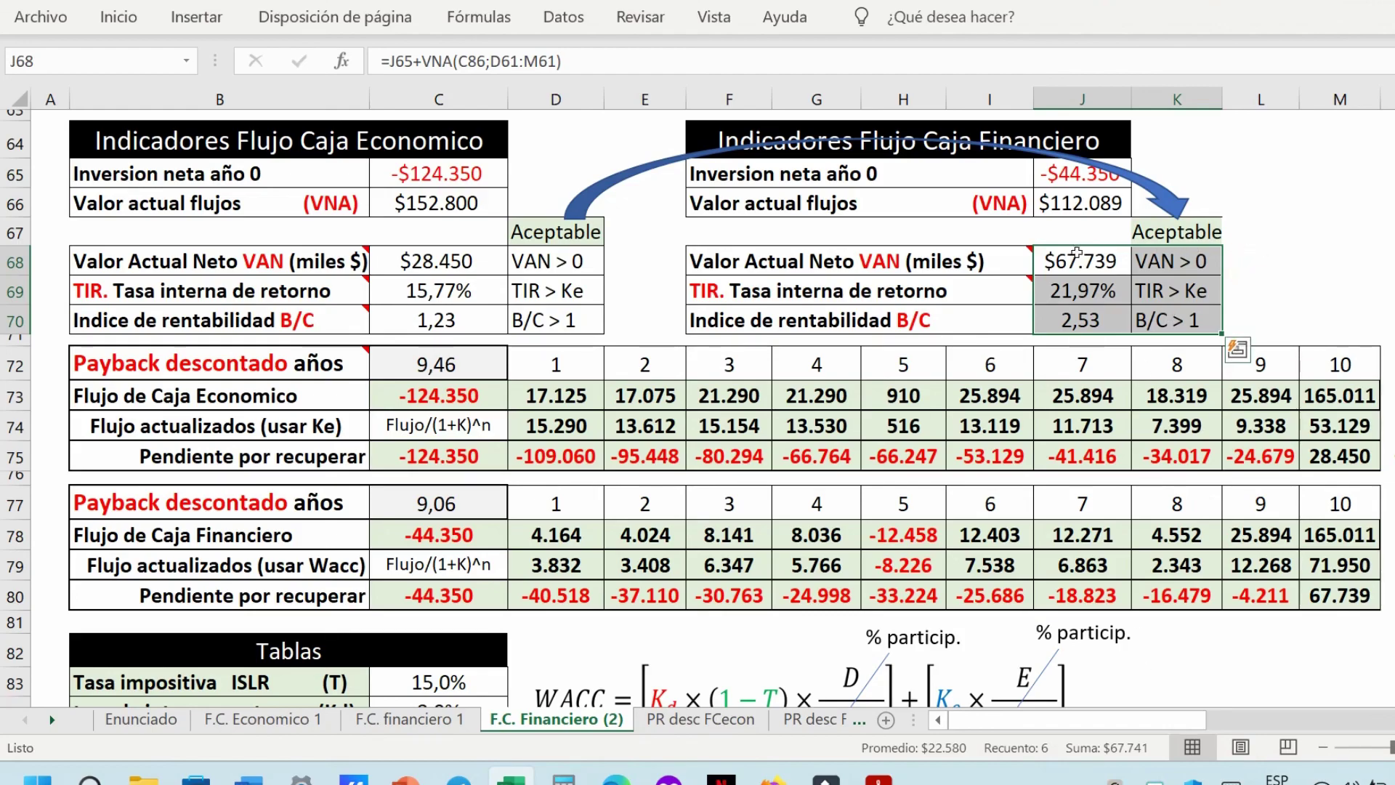
{"action": "left_click", "coordinate": [1066, 276]}
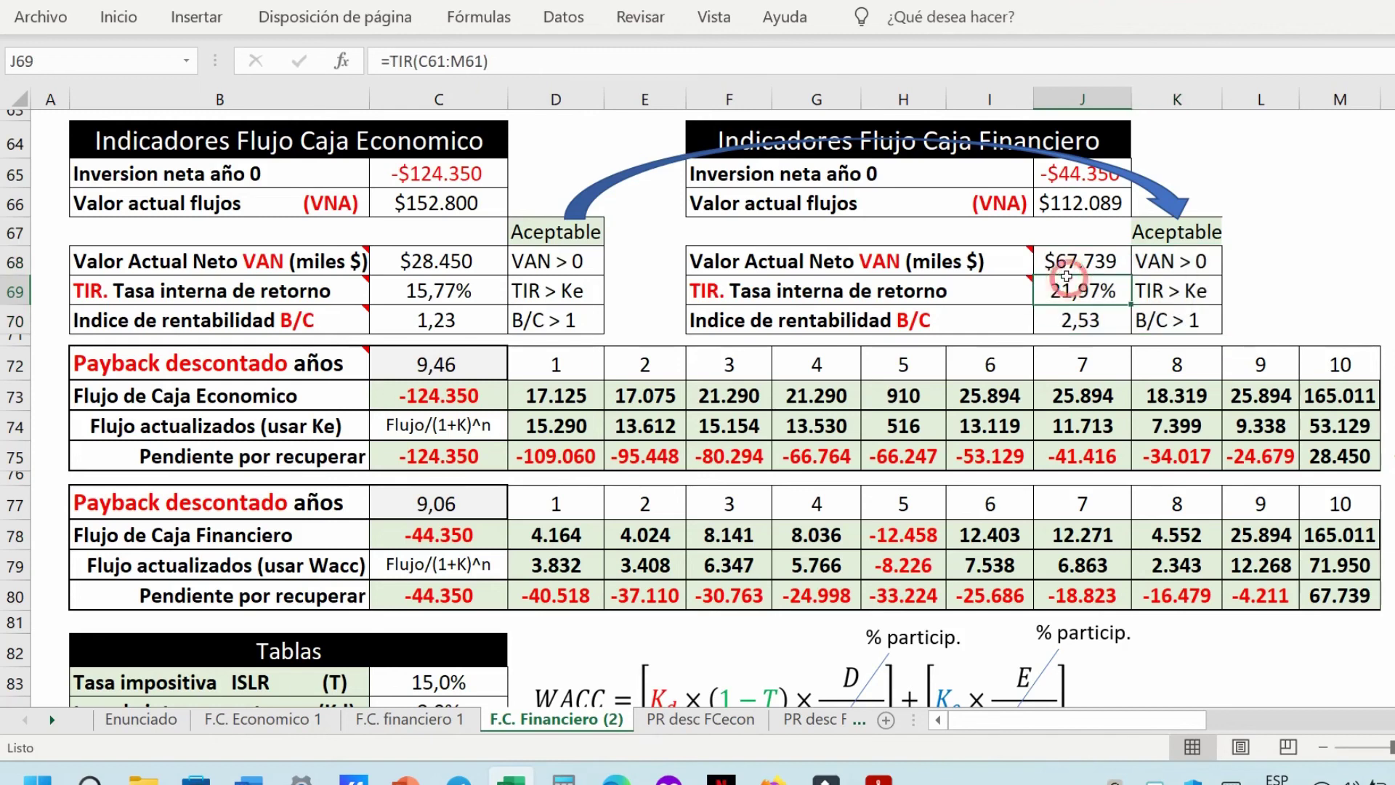
{"action": "left_click_drag", "start_coordinate": [1067, 246], "coordinate": [1058, 331]}
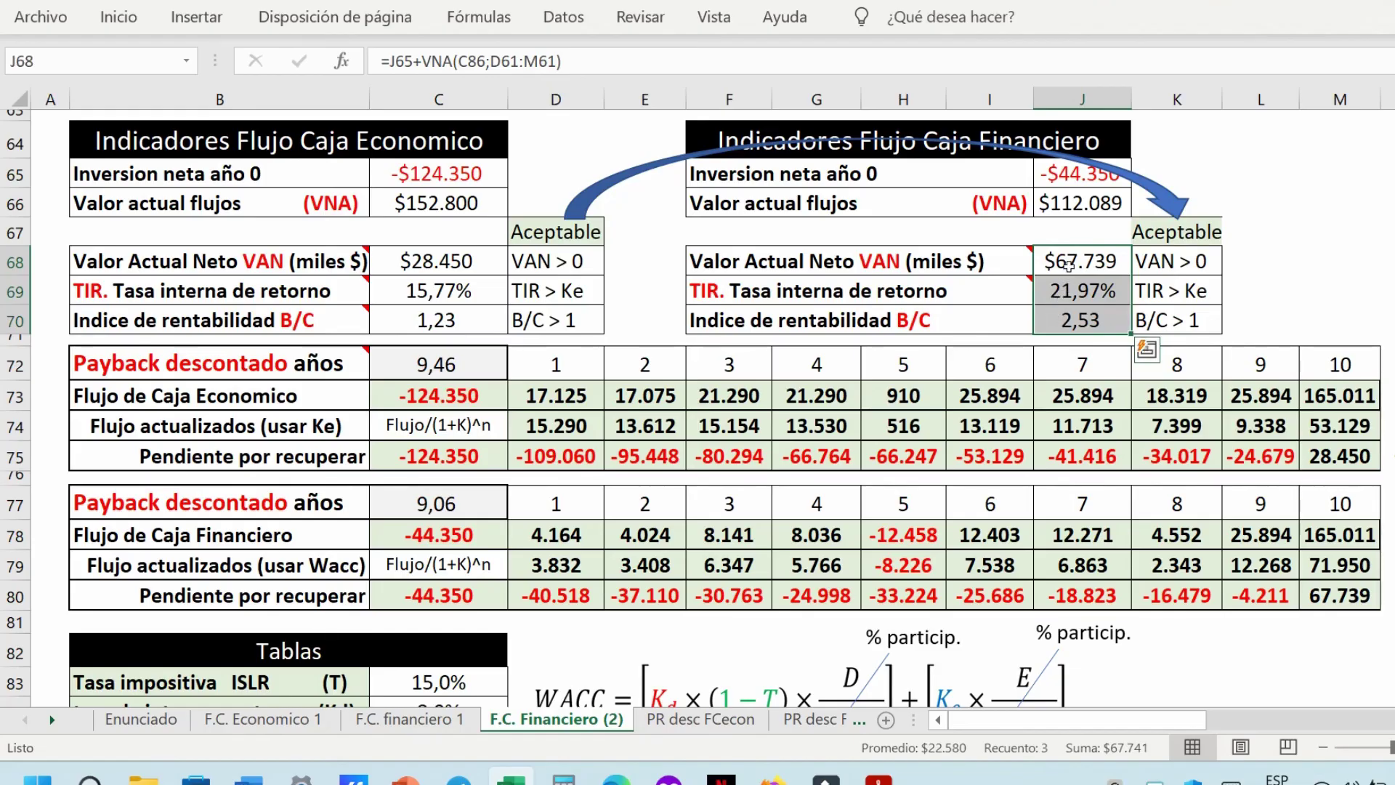
Compare the financial investment, VAN, TIR and B/C with the economic ones, moving the curved arrow down towards the B/C row.
{"action": "left_click", "coordinate": [1063, 173]}
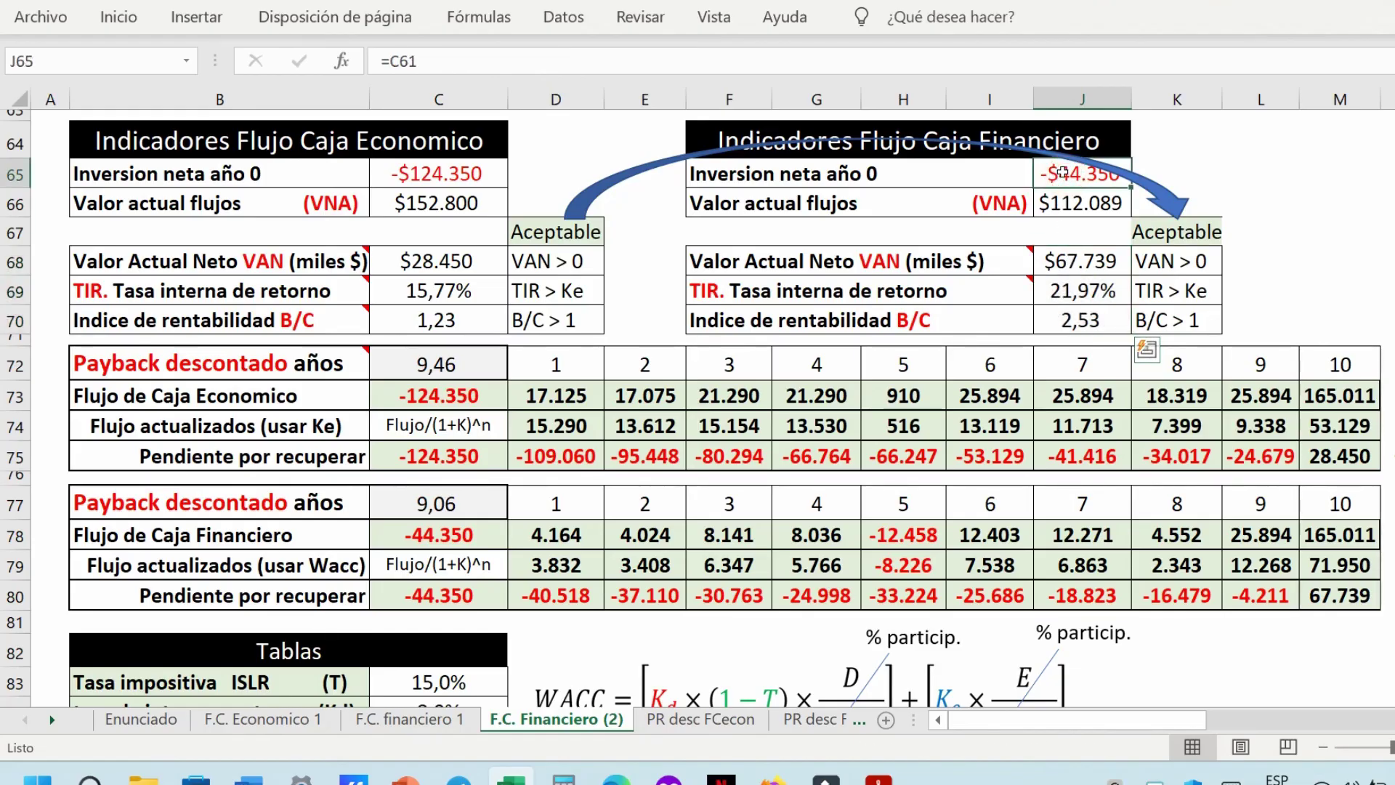
{"action": "scroll", "coordinate": [1063, 173], "scroll_direction": "up", "scroll_amount": 2}
{"action": "left_click", "coordinate": [1061, 401]}
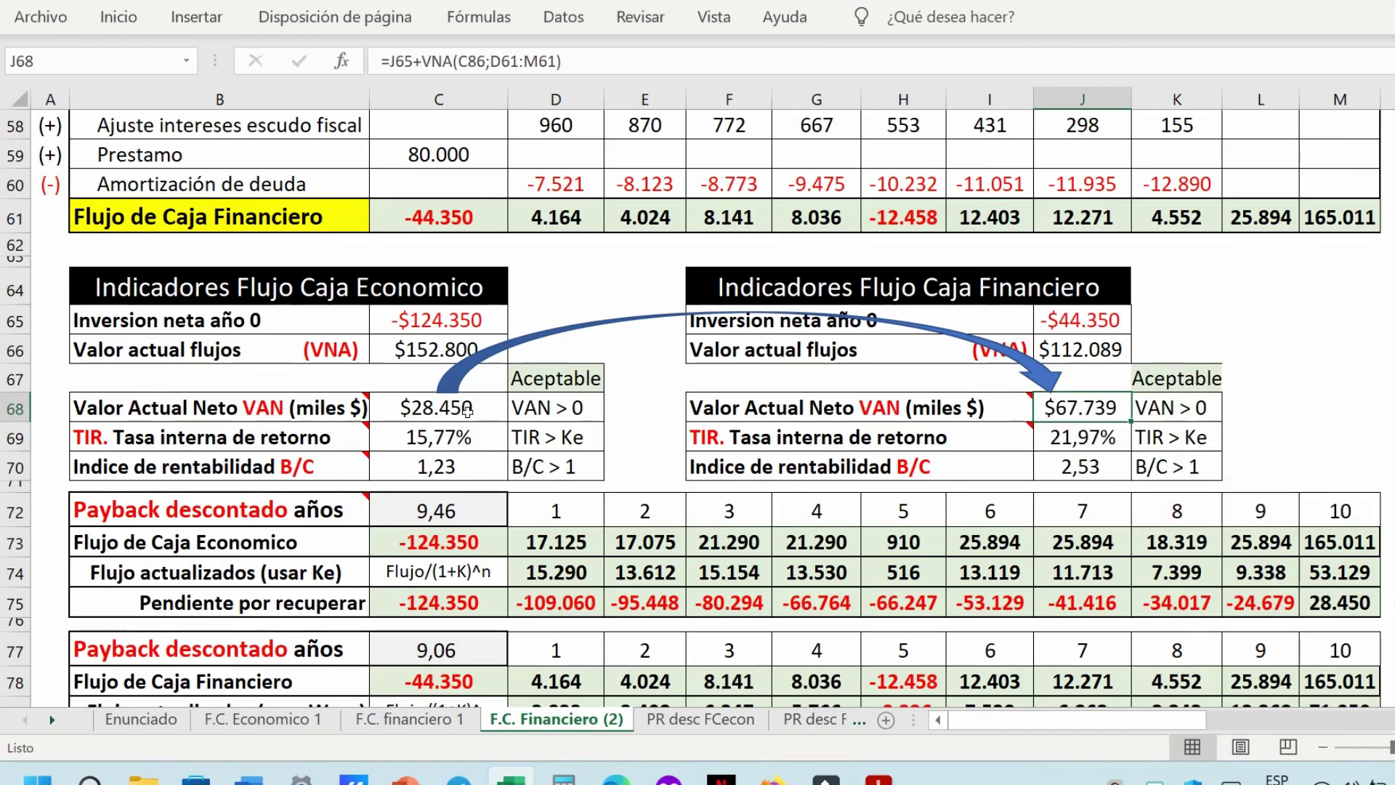
{"action": "key", "text": "Down"}
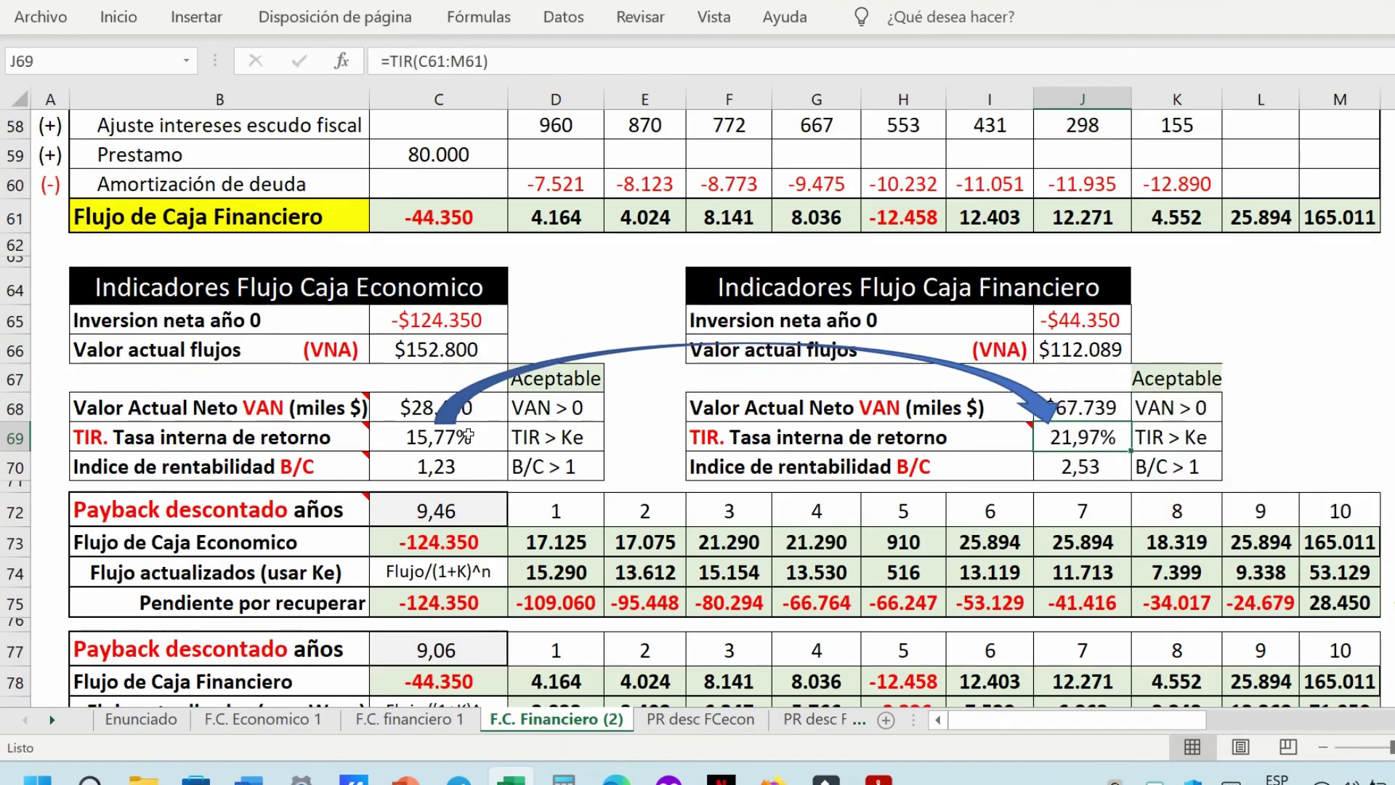
{"action": "left_click_drag", "start_coordinate": [1051, 420], "coordinate": [1051, 458]}
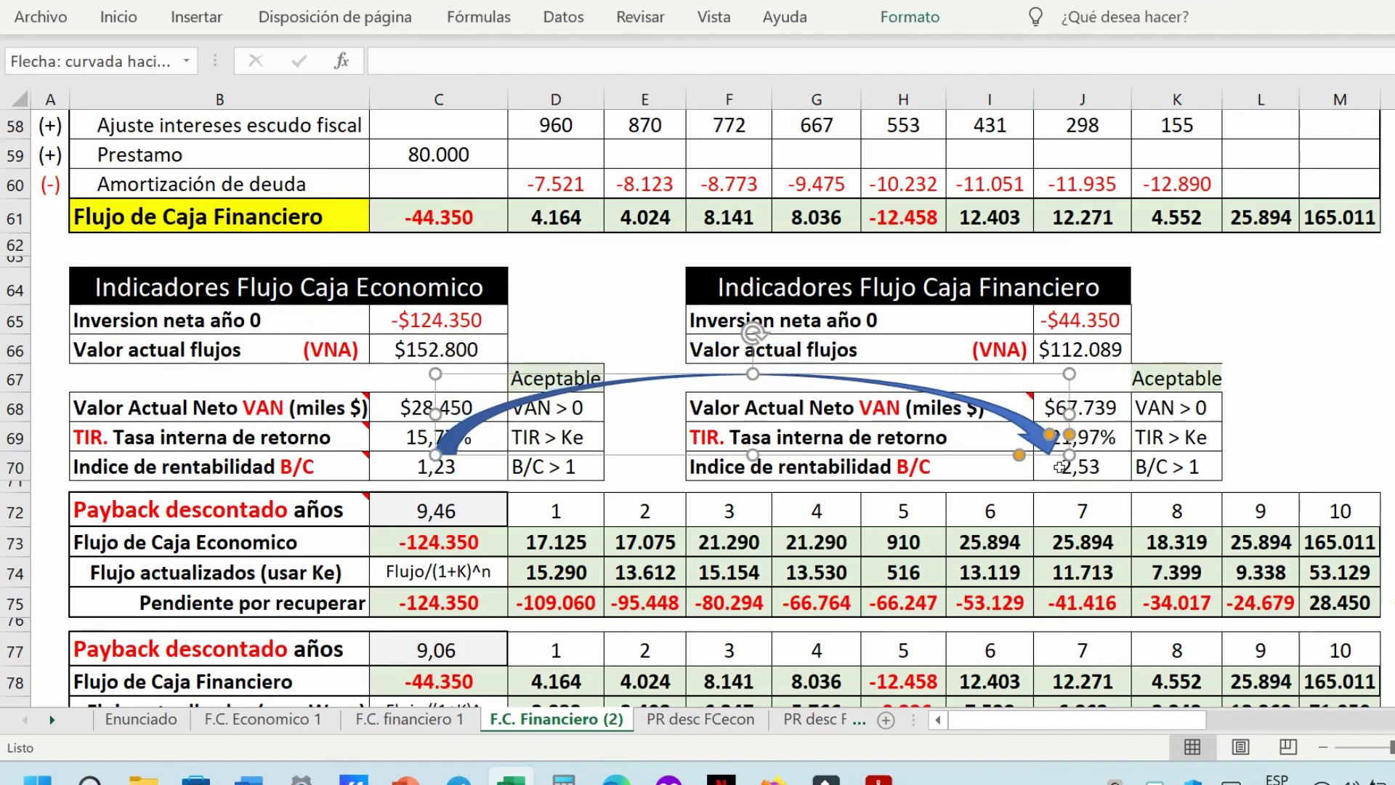
{"action": "left_click", "coordinate": [1054, 465]}
{"action": "left_click", "coordinate": [436, 467]}
Compare the discounted payback of the economic cash flow in C72 with that of the financial cash flow in C77.
{"action": "scroll", "coordinate": [737, 473], "scroll_direction": "down", "scroll_amount": 1}
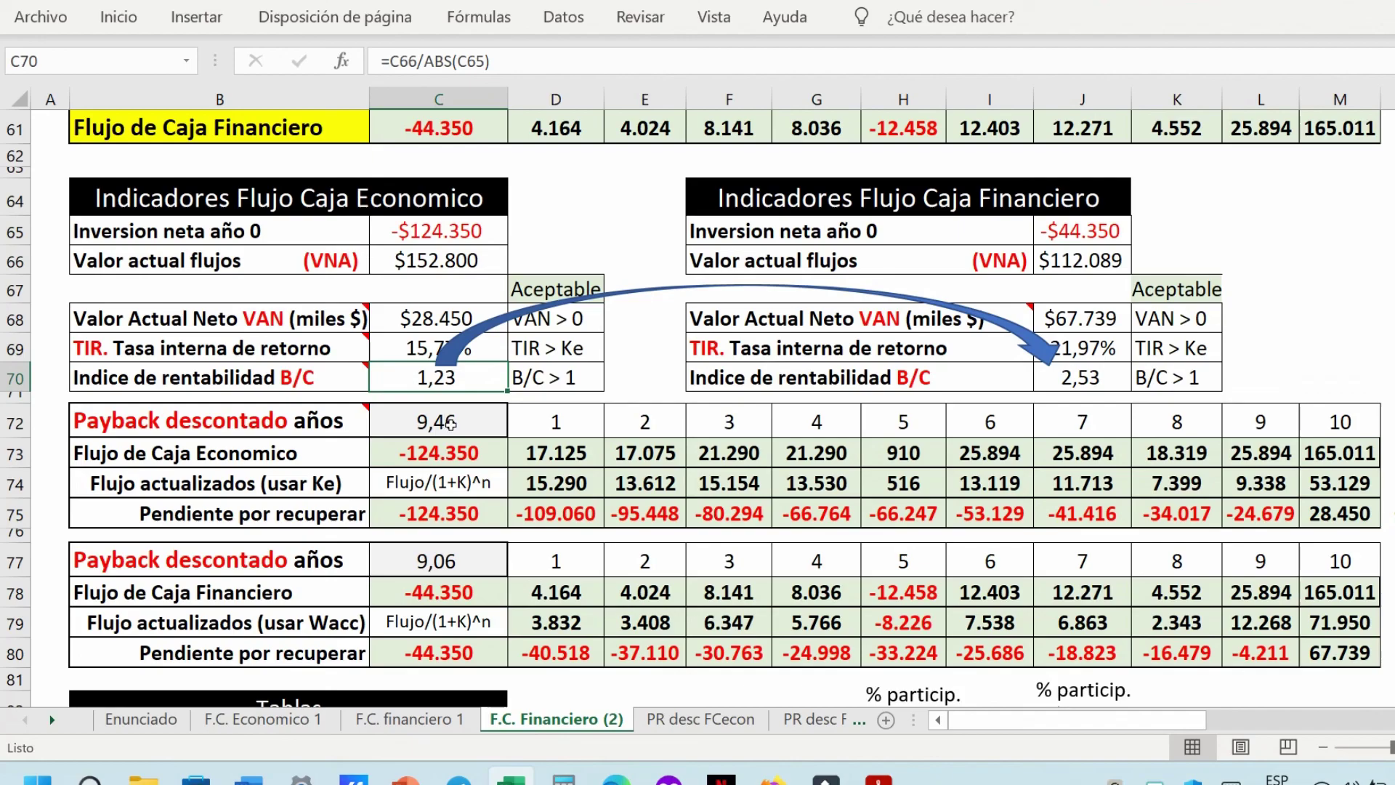
{"action": "left_click", "coordinate": [451, 424]}
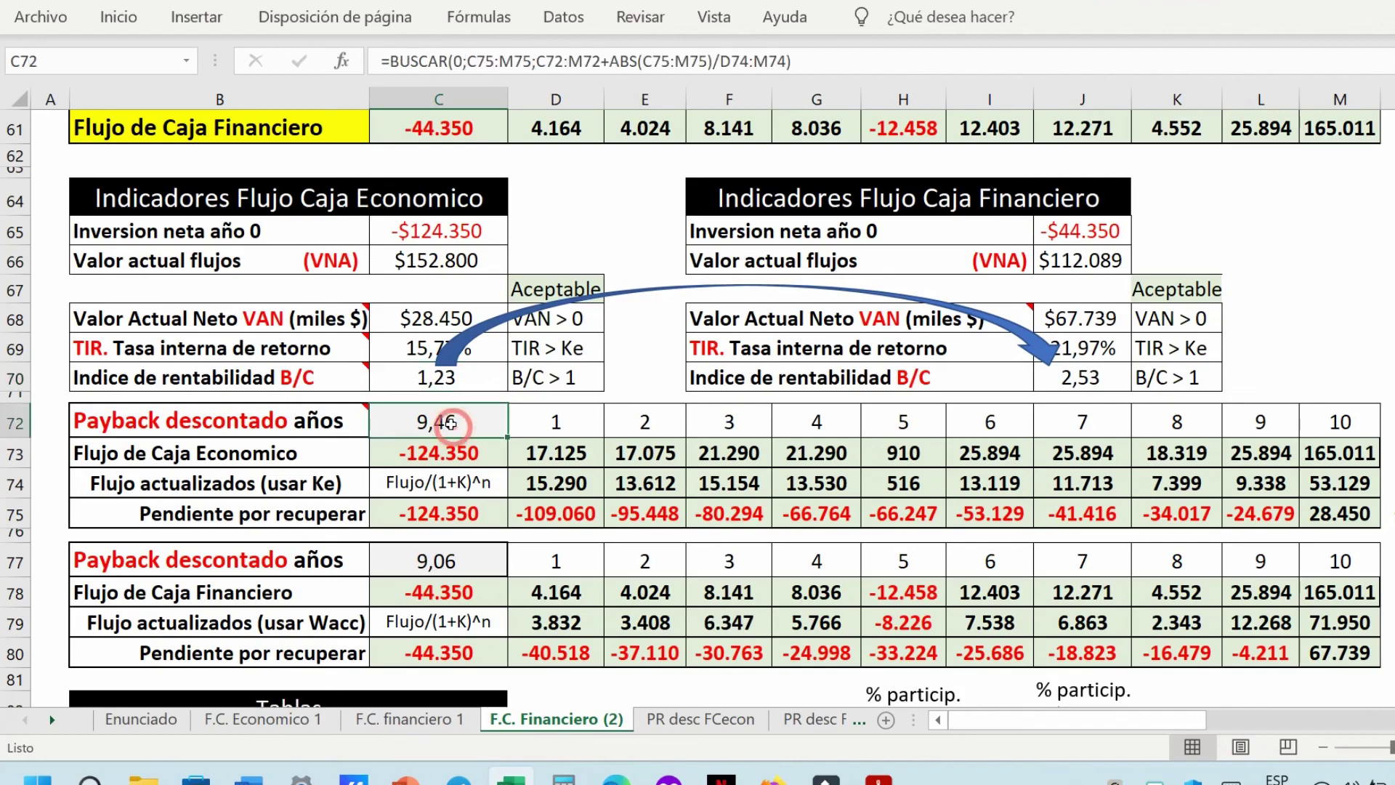
{"action": "left_click", "coordinate": [437, 557]}
Review the reference table above the economic and financial cash flows, and revisit the financial indicators with their acceptance criteria in J68:K70.
{"action": "scroll", "coordinate": [444, 436], "scroll_direction": "up", "scroll_amount": 5}
{"action": "left_click", "coordinate": [448, 287]}
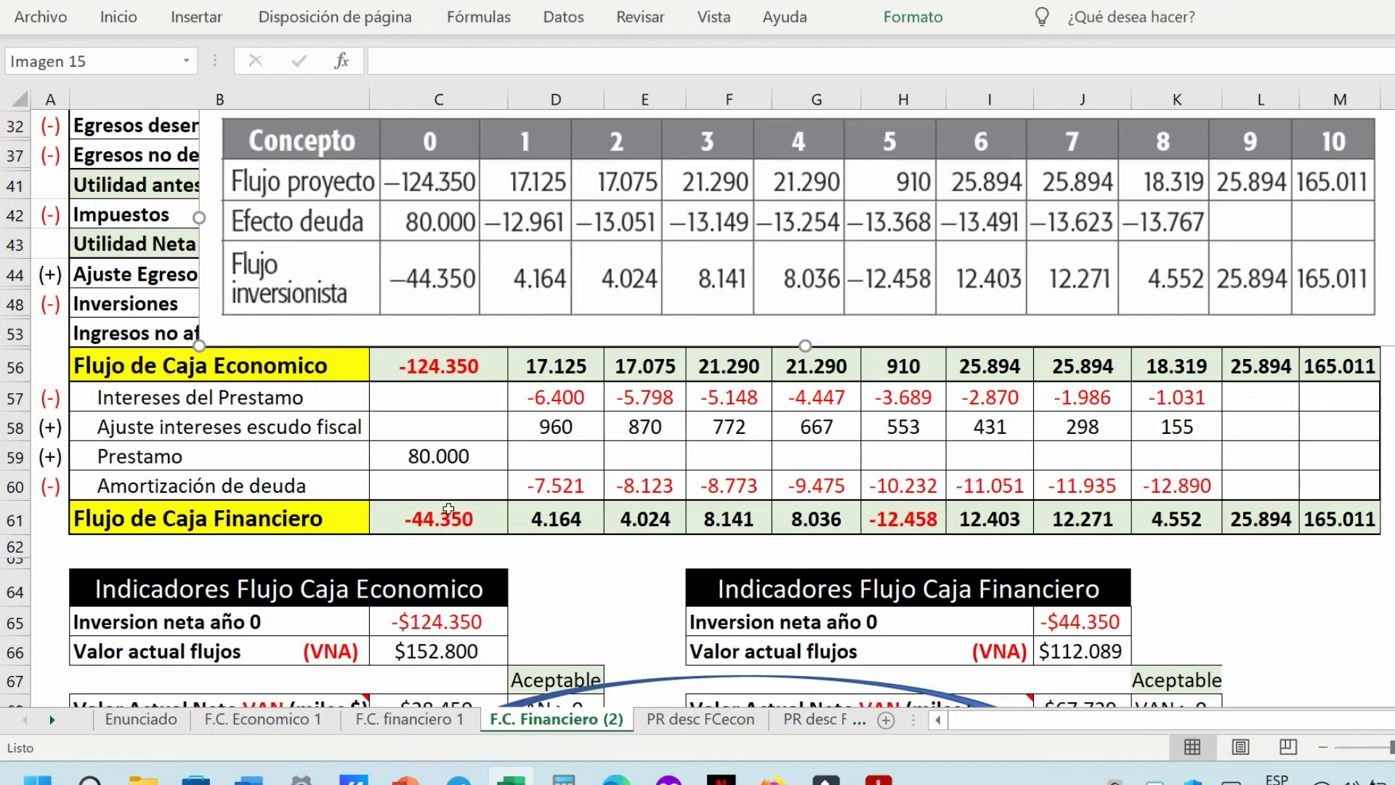
{"action": "scroll", "coordinate": [454, 525], "scroll_direction": "down", "scroll_amount": 5}
{"action": "left_click_drag", "start_coordinate": [1081, 261], "coordinate": [1168, 317]}
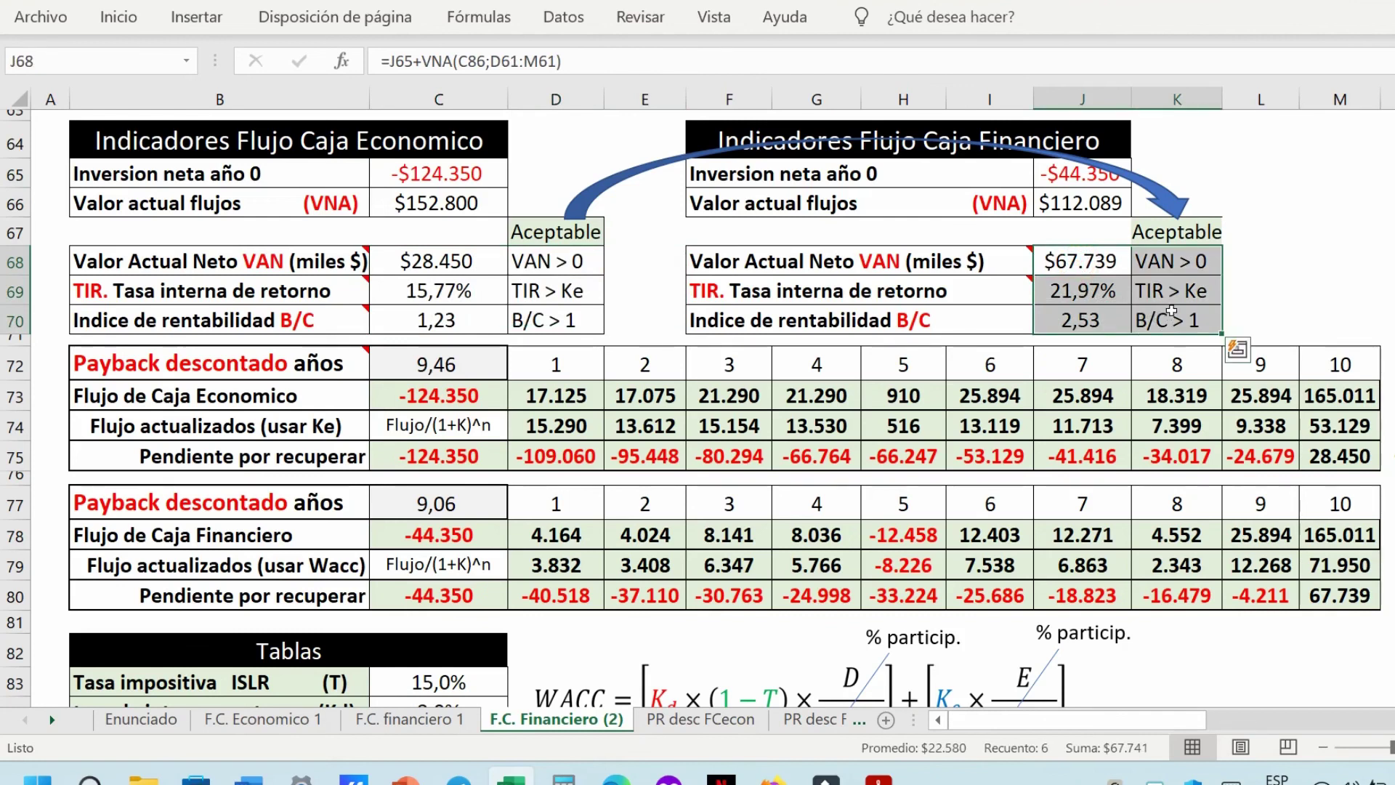